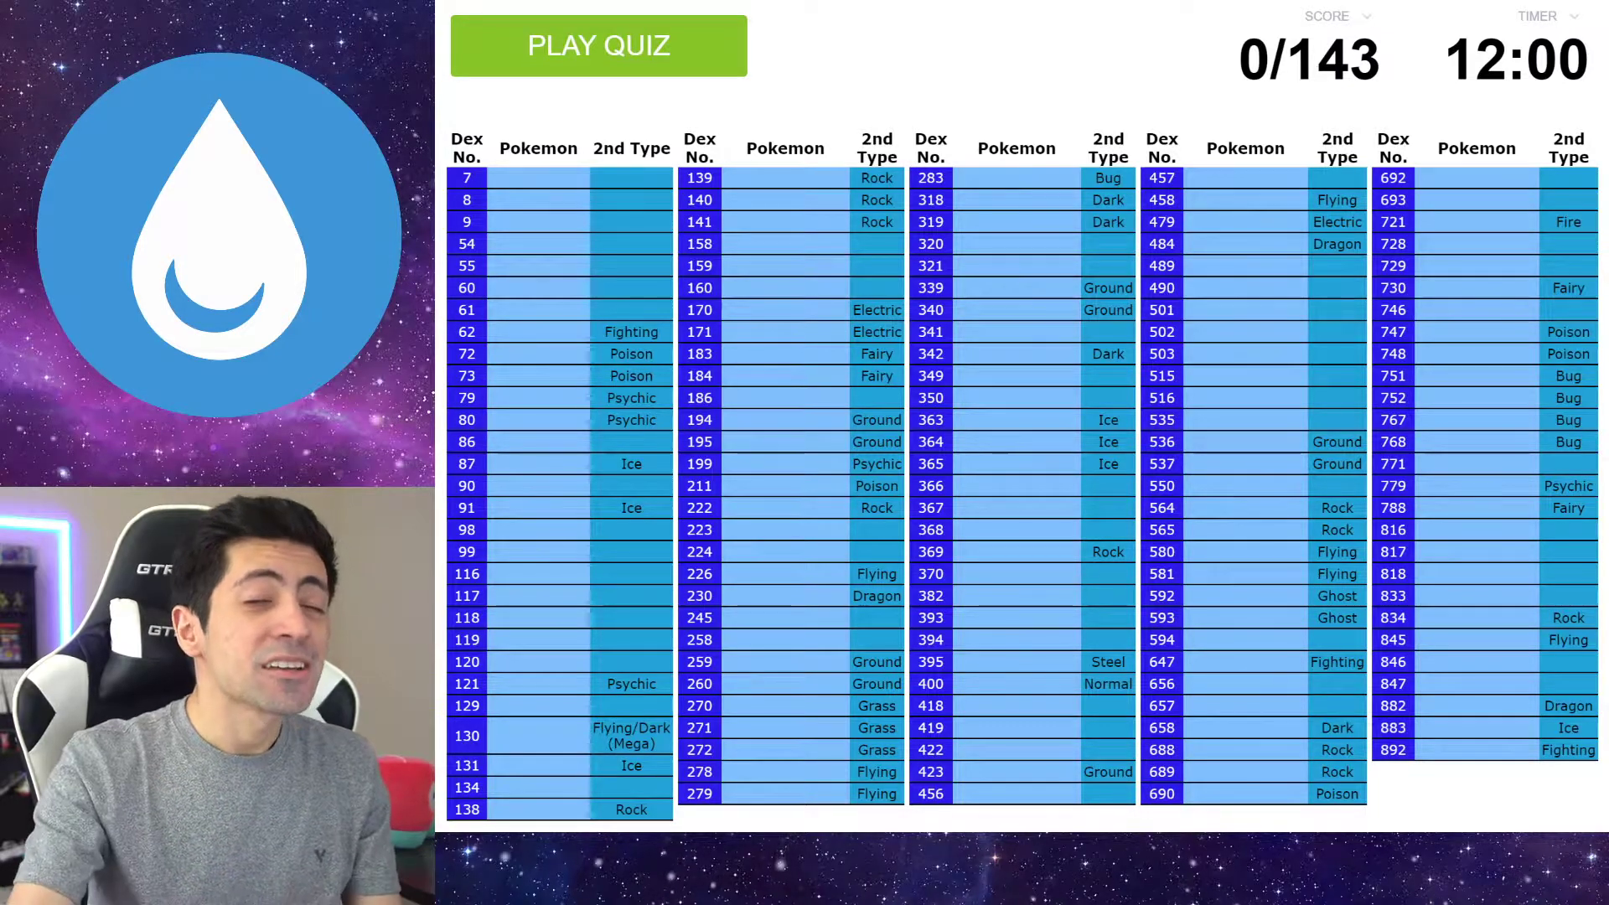
# Start the quiz and enter Squirtle, Wartortle, Blastoise, Tentacool, Poliwag, Psyduck, Staryu, Seel and Lapras
pyautogui.click(550, 52)
pyautogui.write('squi')
pyautogui.write('te')
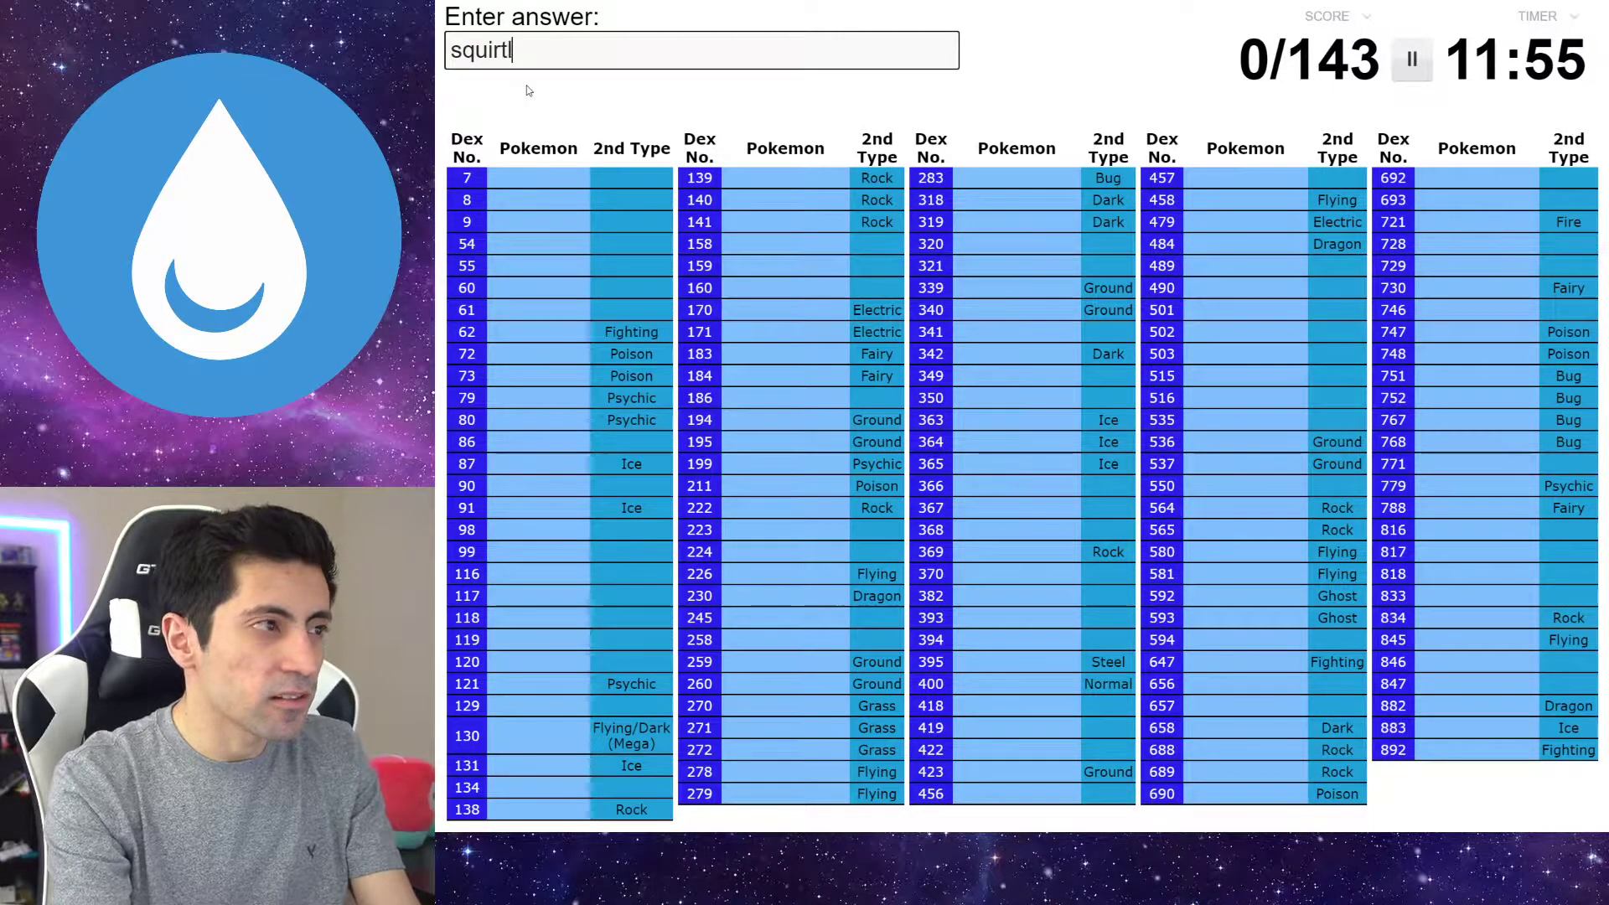
pyautogui.write('ewar')
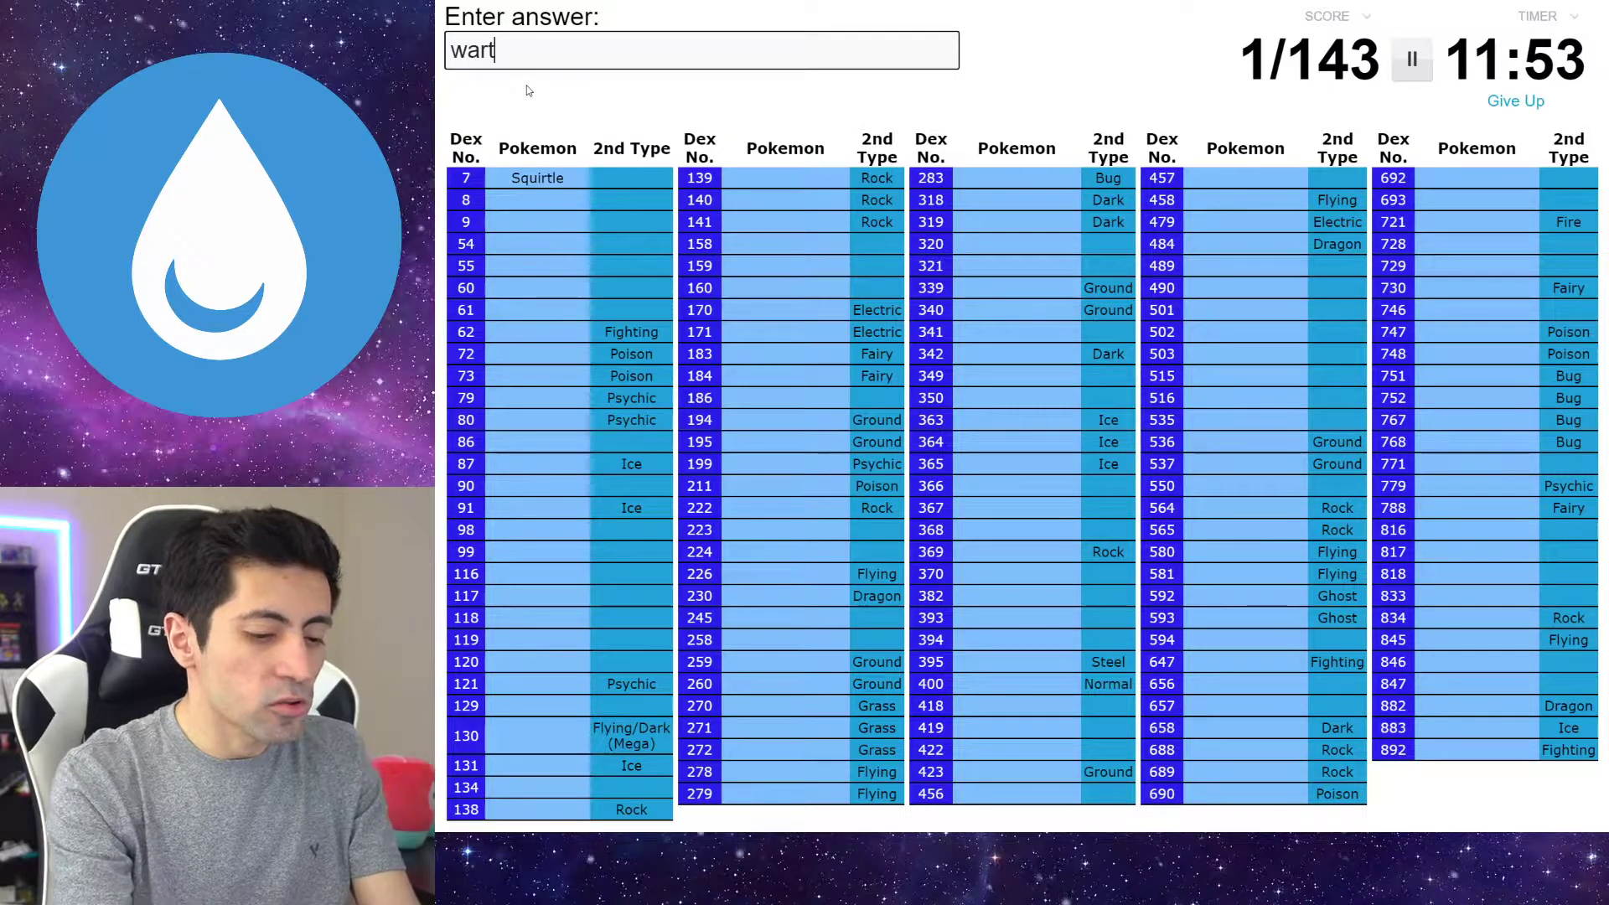
pyautogui.write('tle')
pyautogui.write('b;')
pyautogui.press('BackSpace')
pyautogui.write('lastoise')
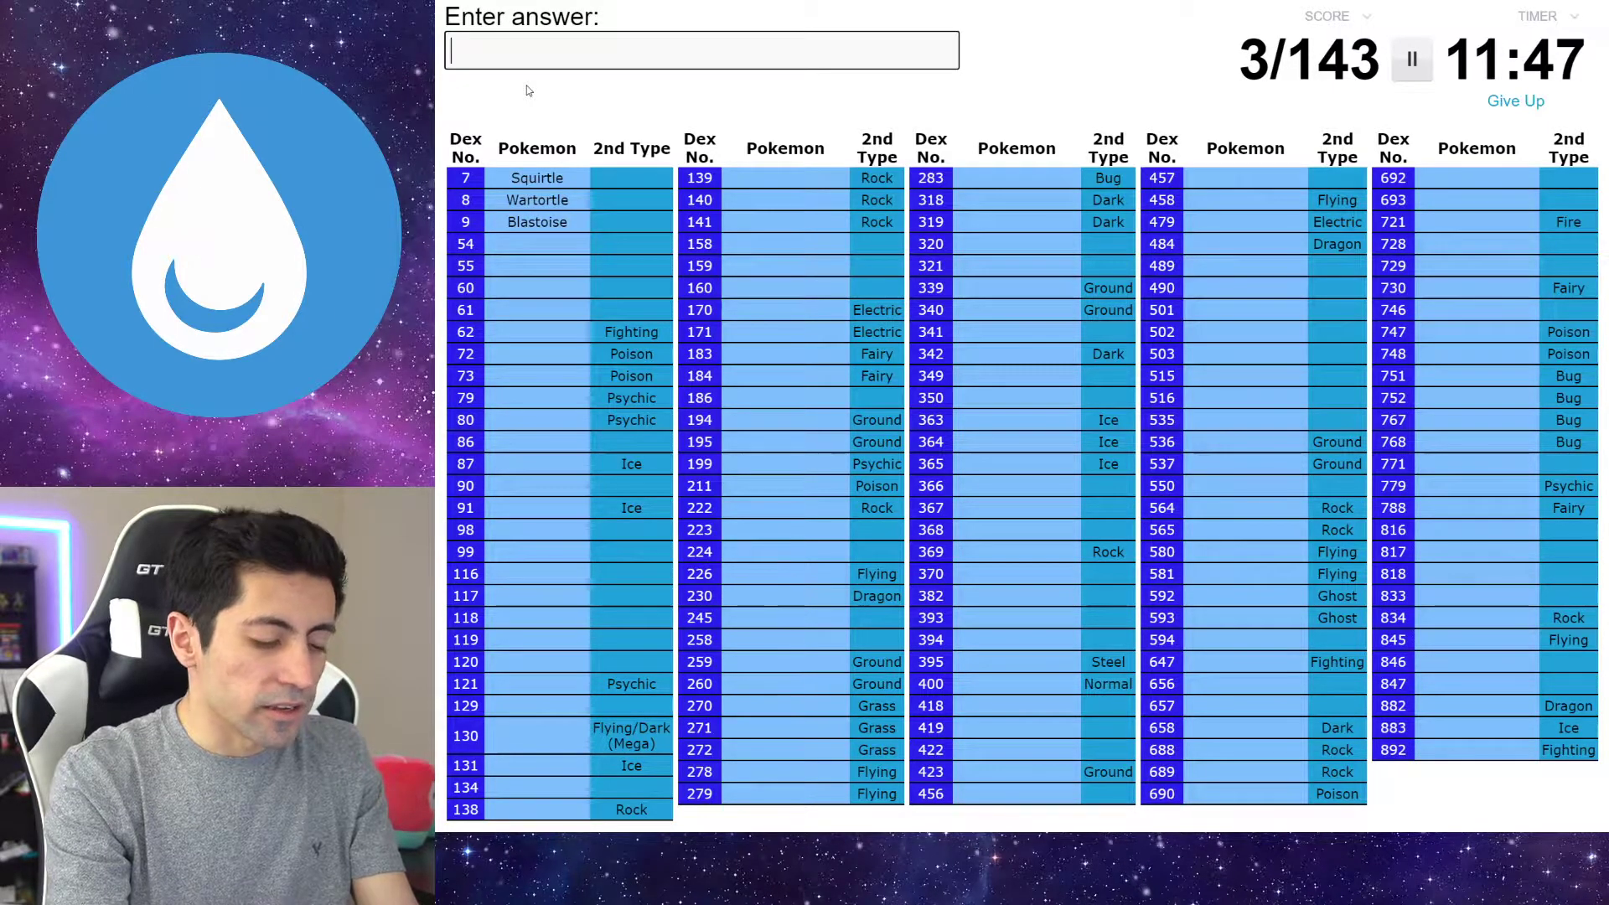
pyautogui.write('tenta')
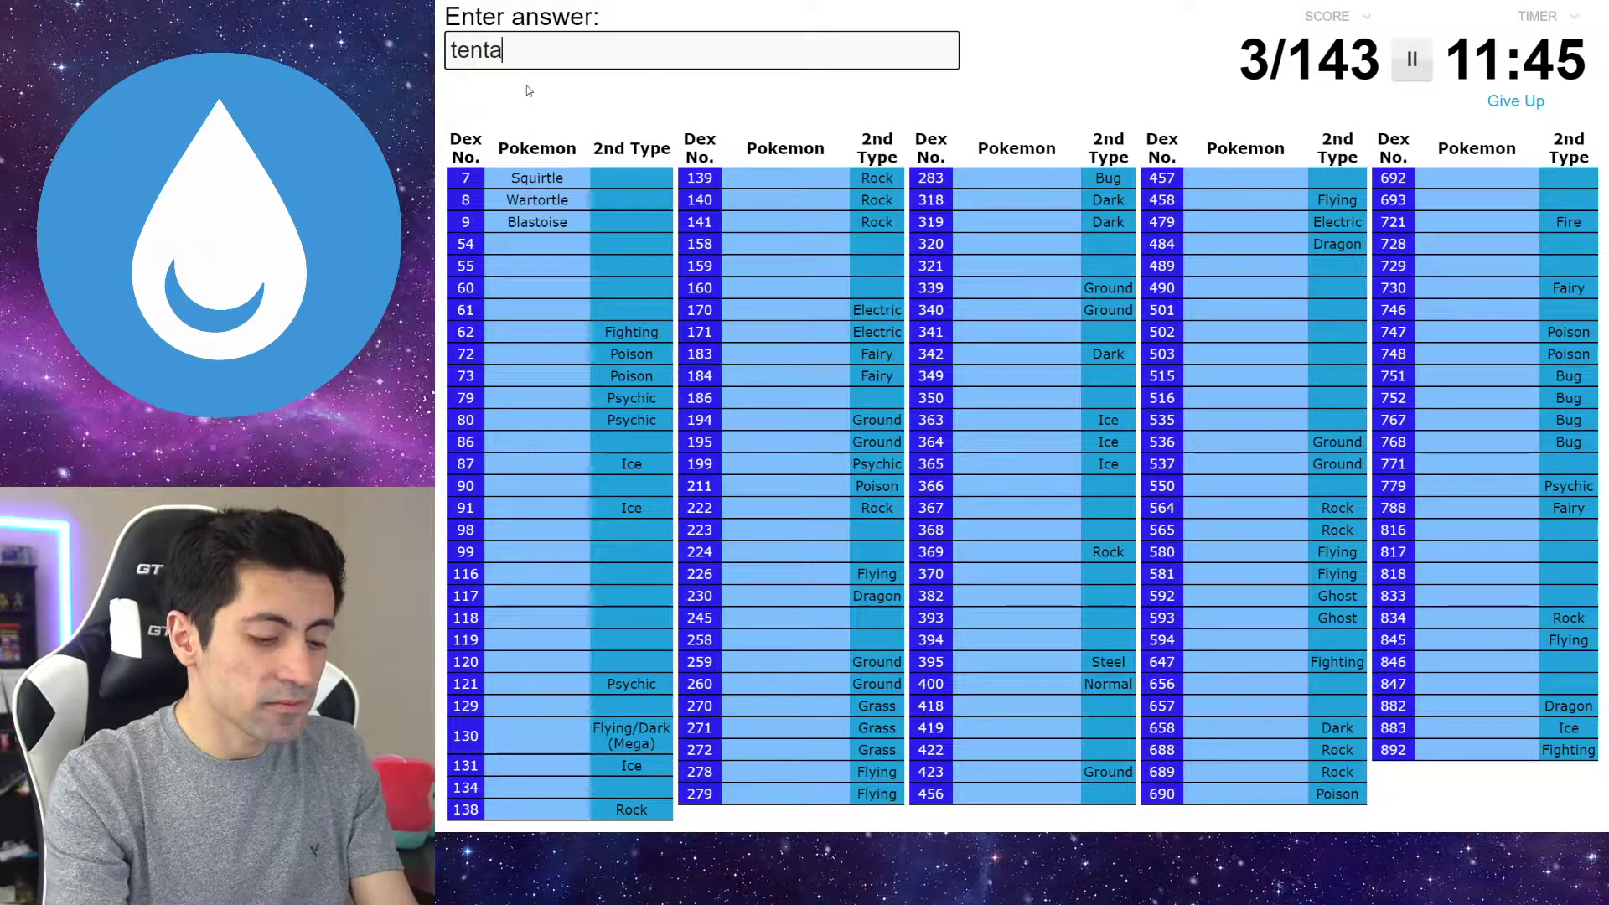
pyautogui.write('cooltentacruel')
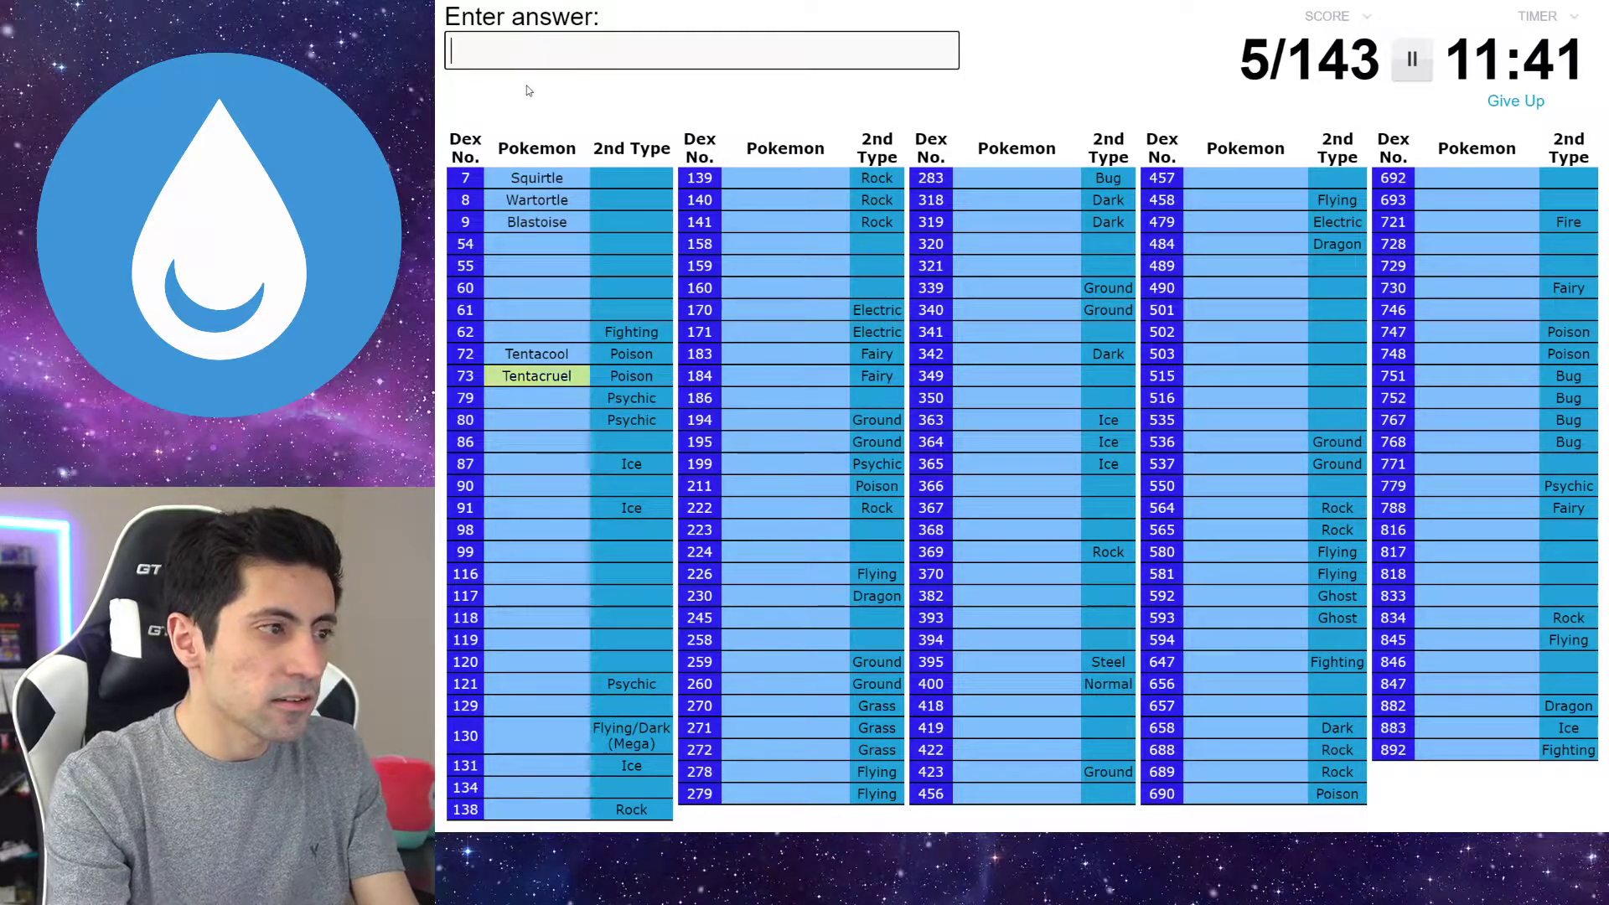
pyautogui.write('pag')
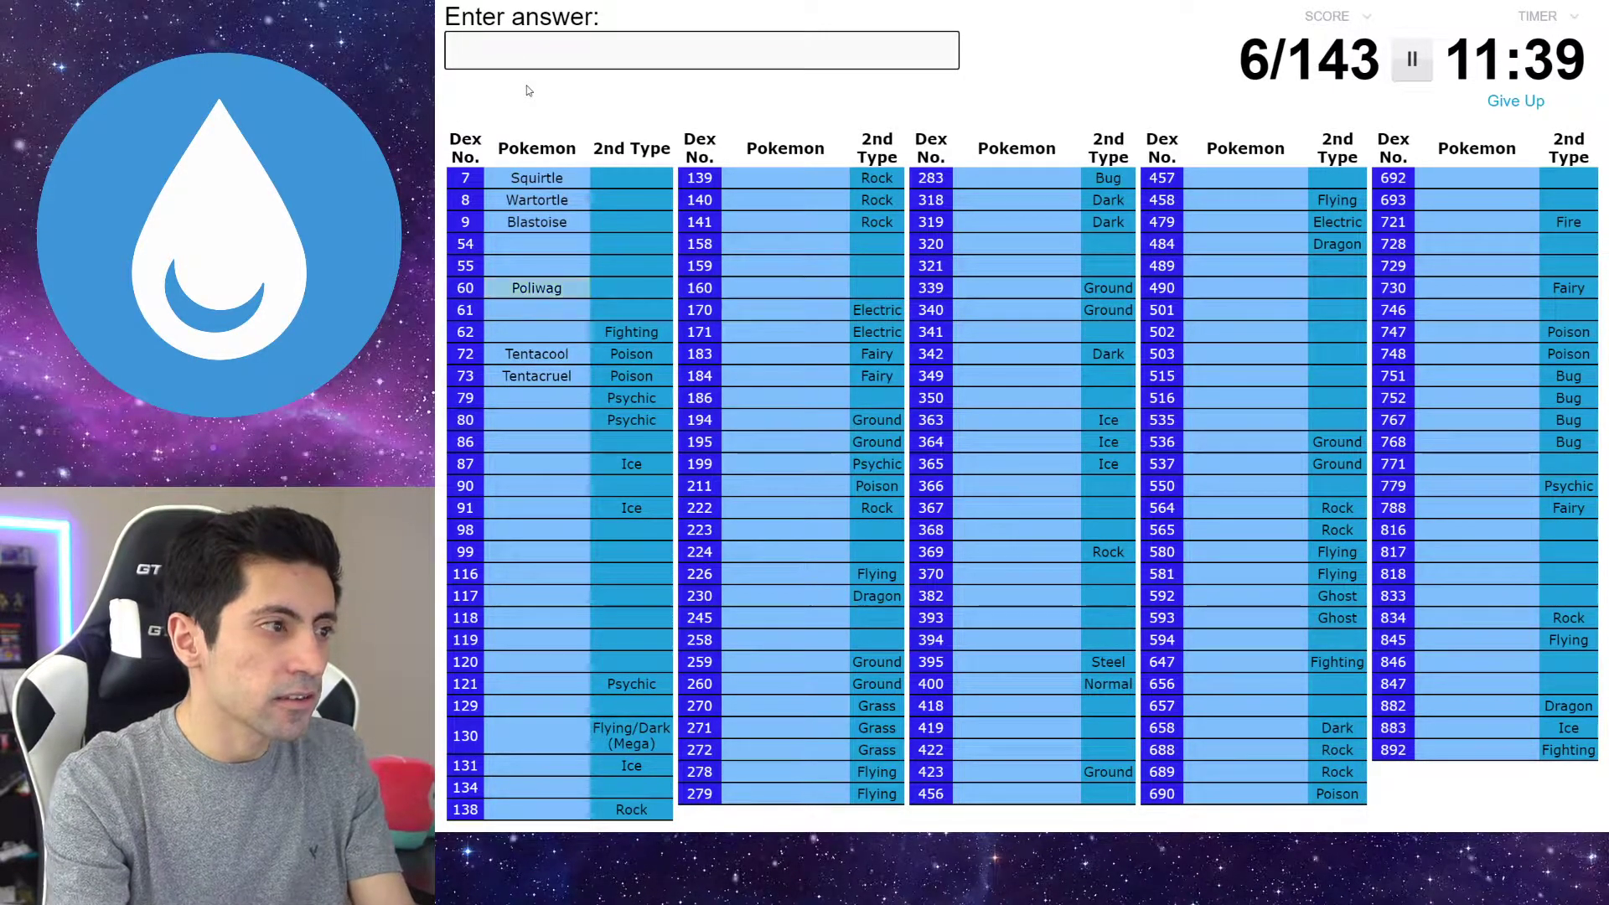
pyautogui.write('poliwhirlpolrath')
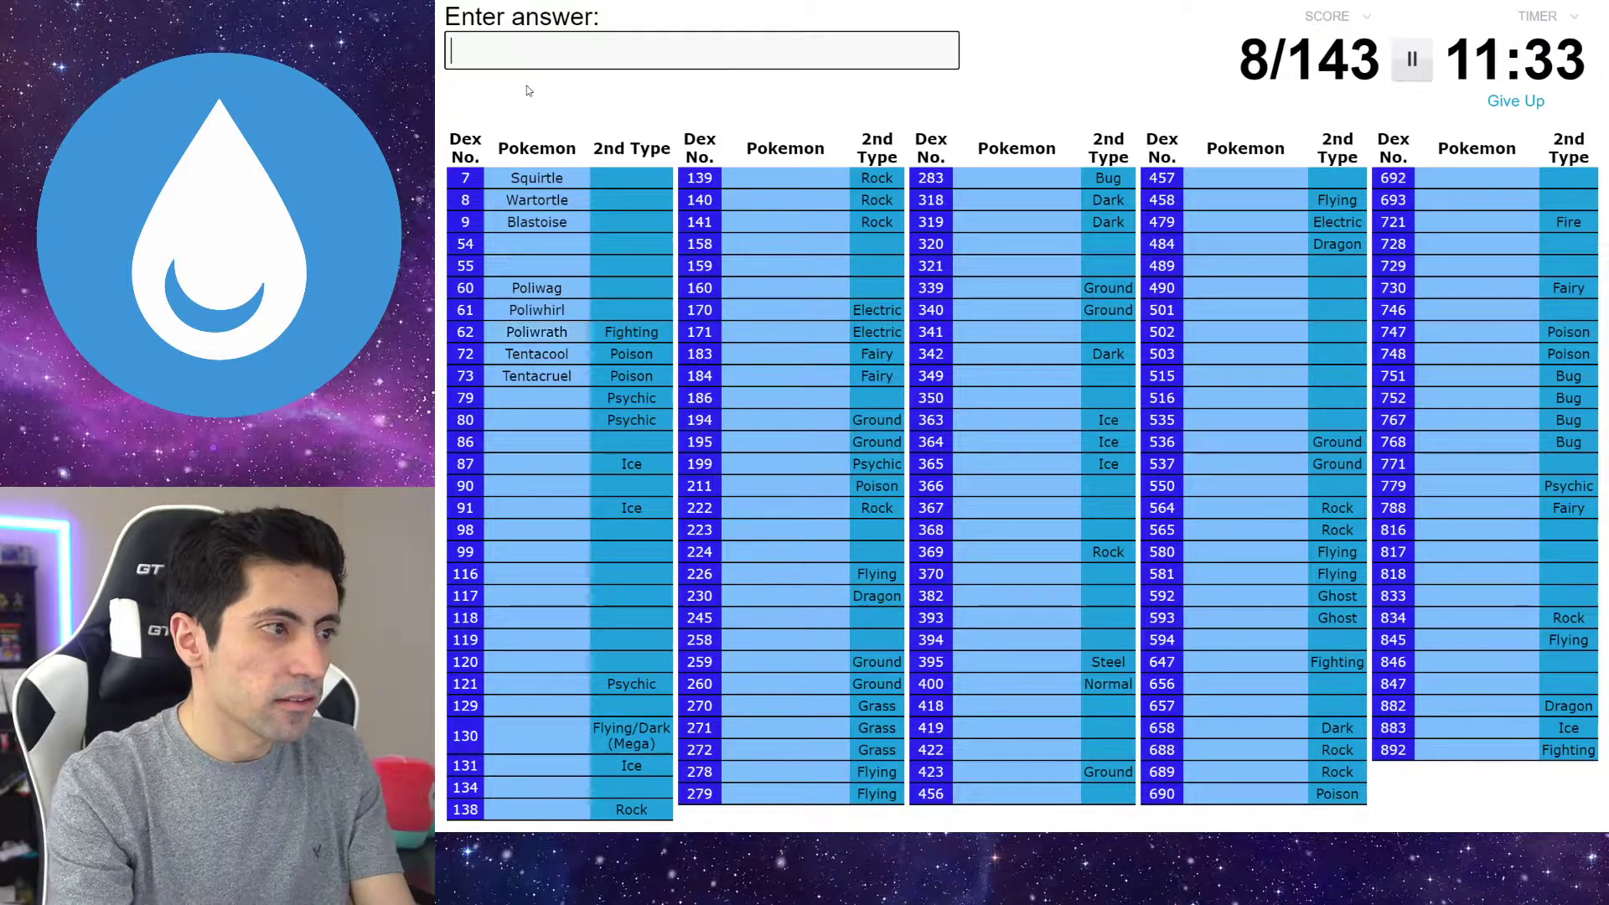
pyautogui.write('itoed')
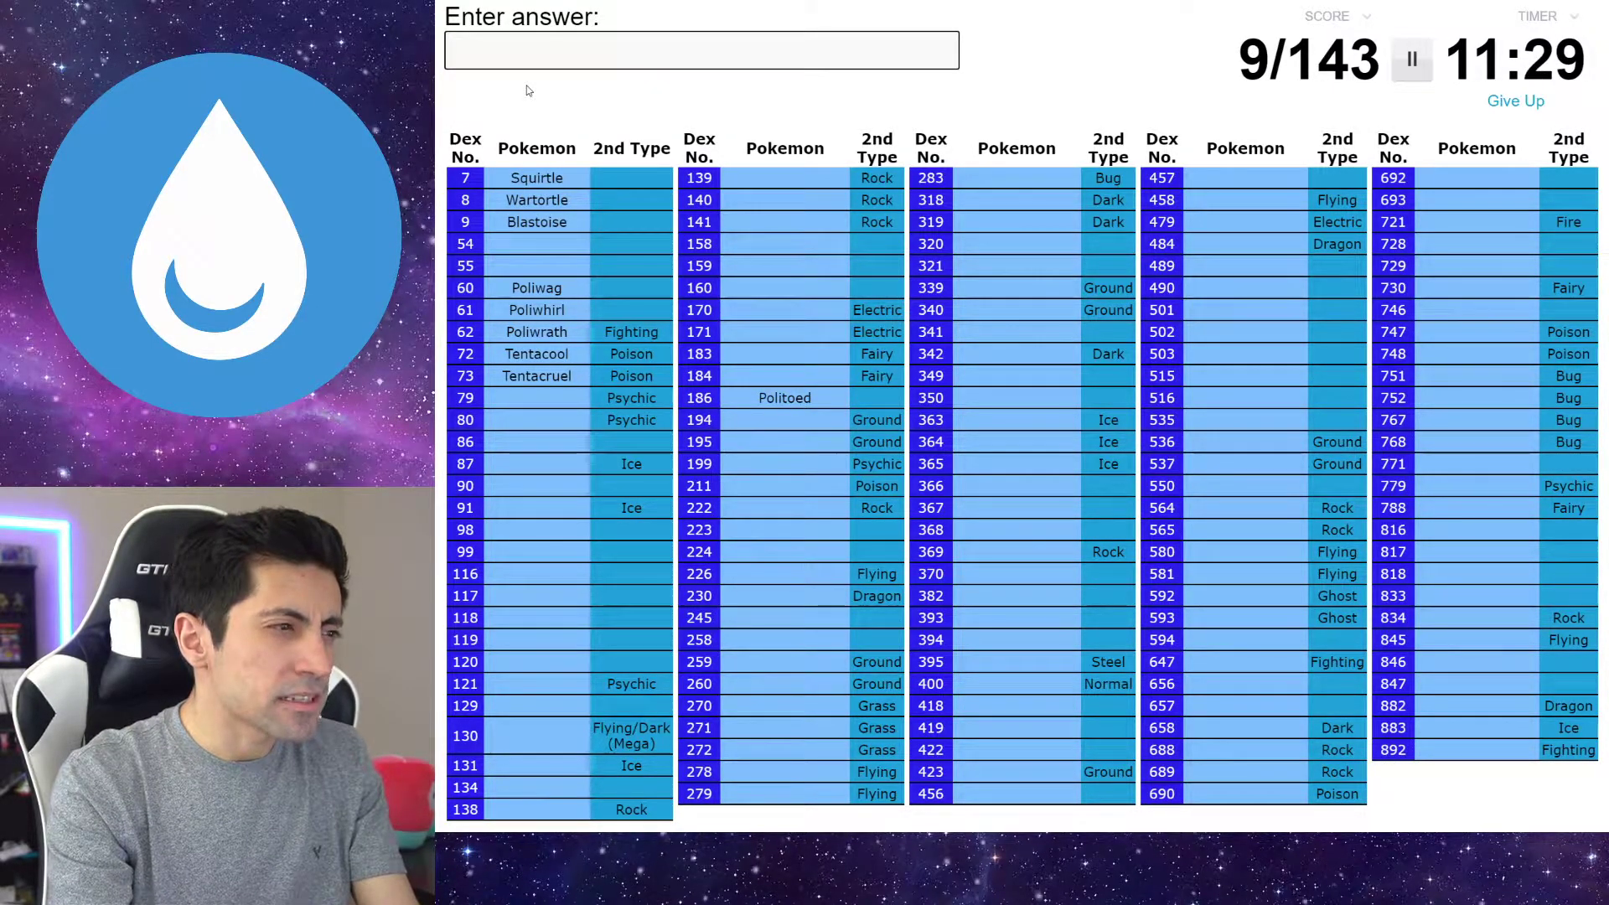
pyautogui.write('psyuck')
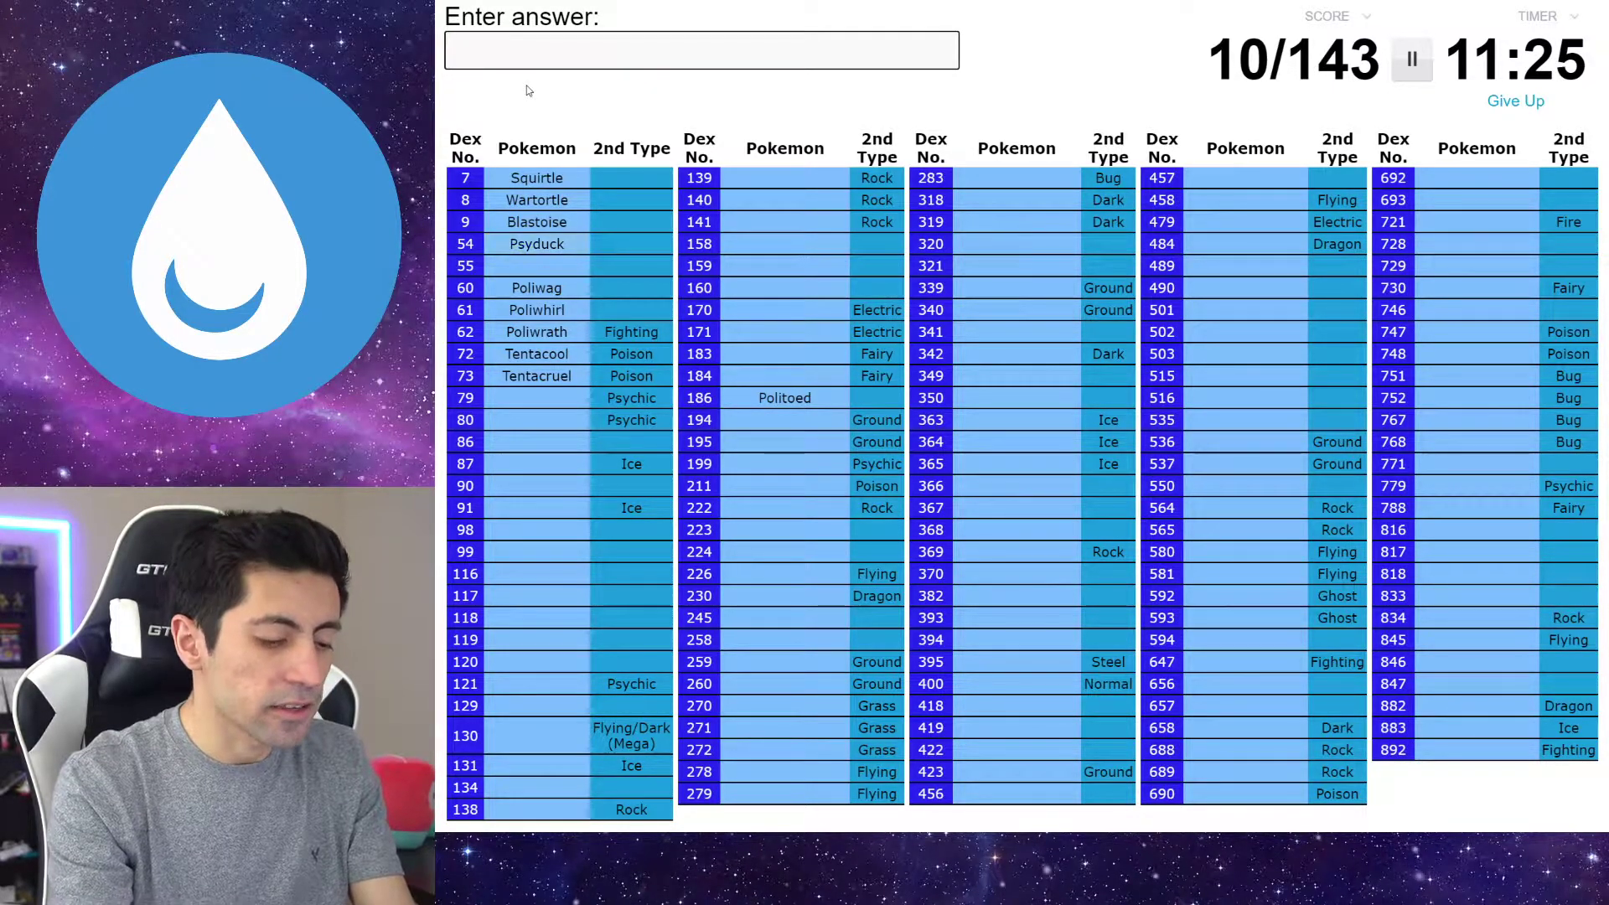
pyautogui.write('uck')
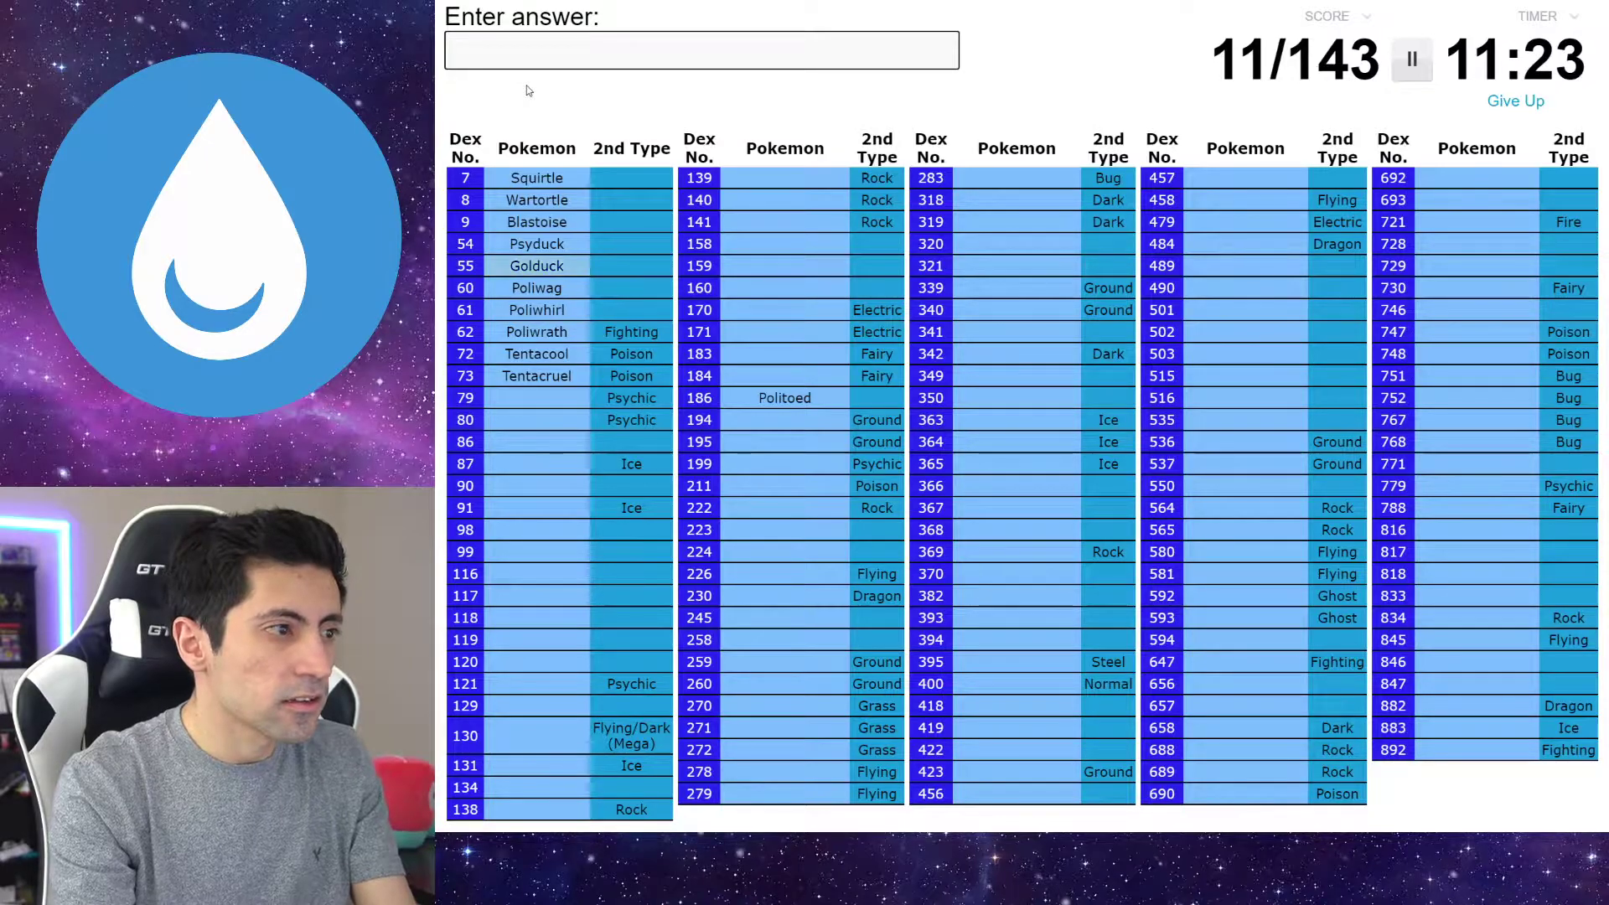
pyautogui.write('sta')
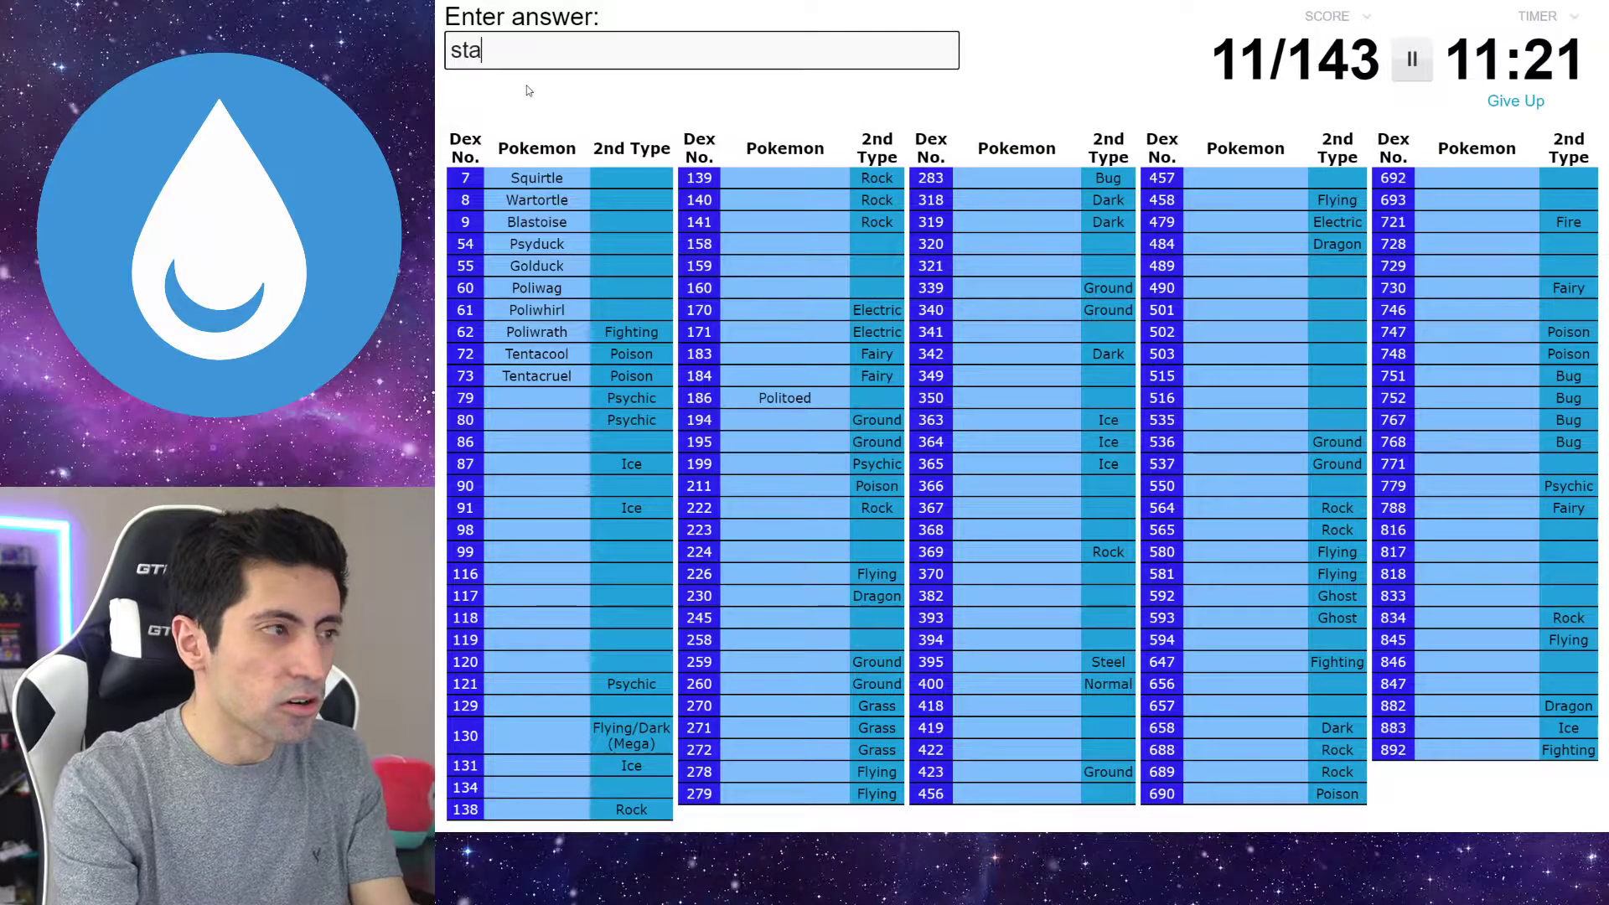
pyautogui.write('ryu')
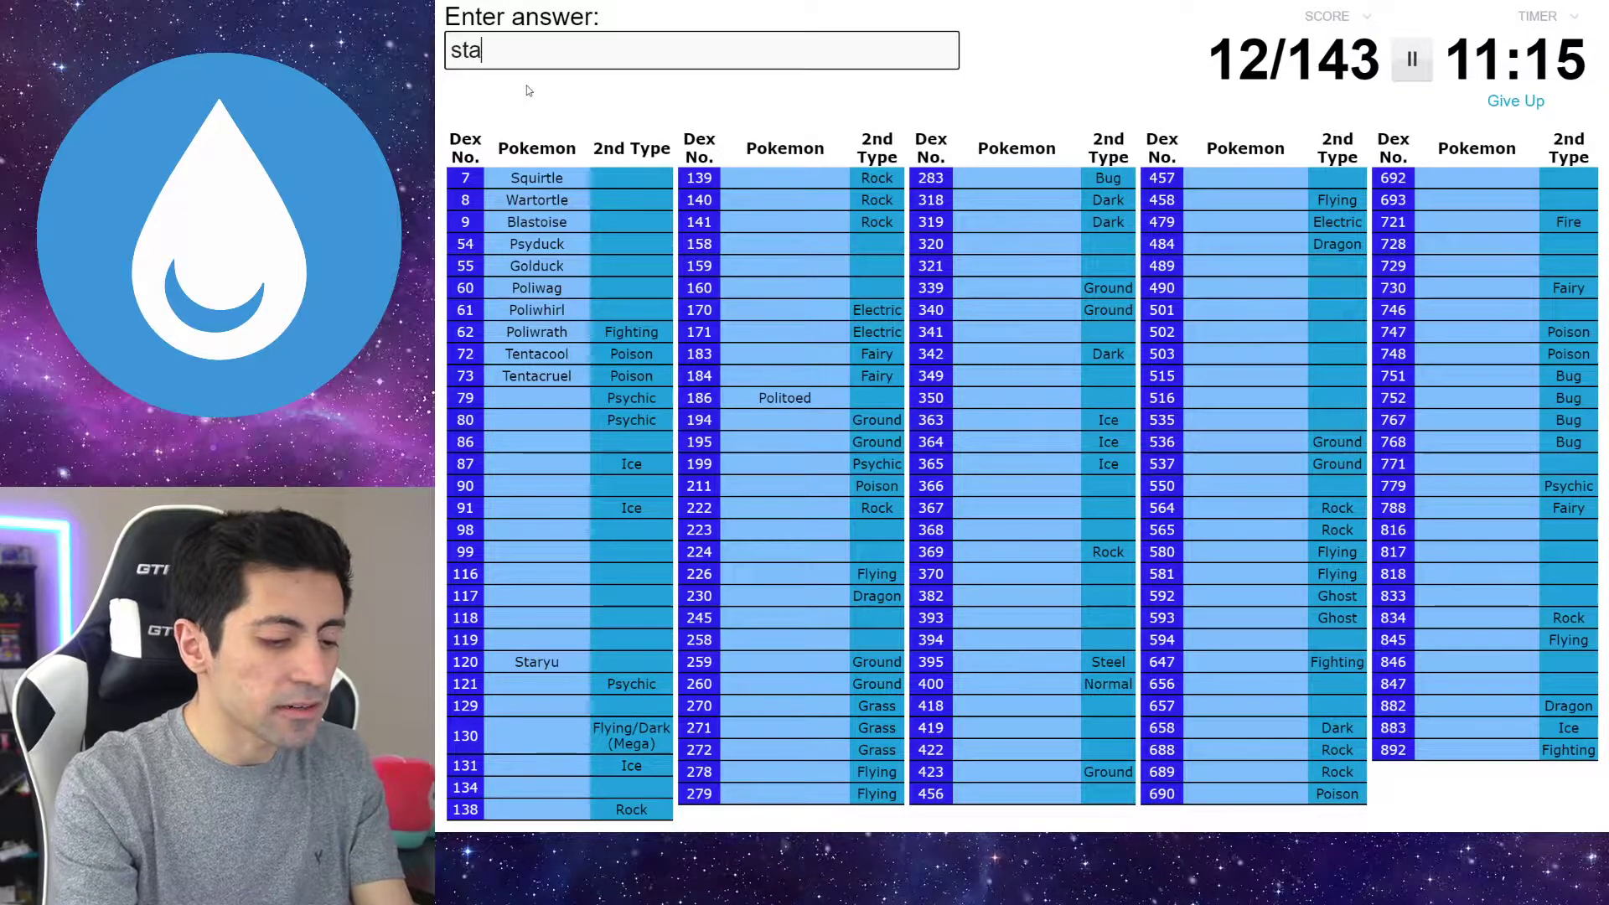
pyautogui.write('rmiwee')
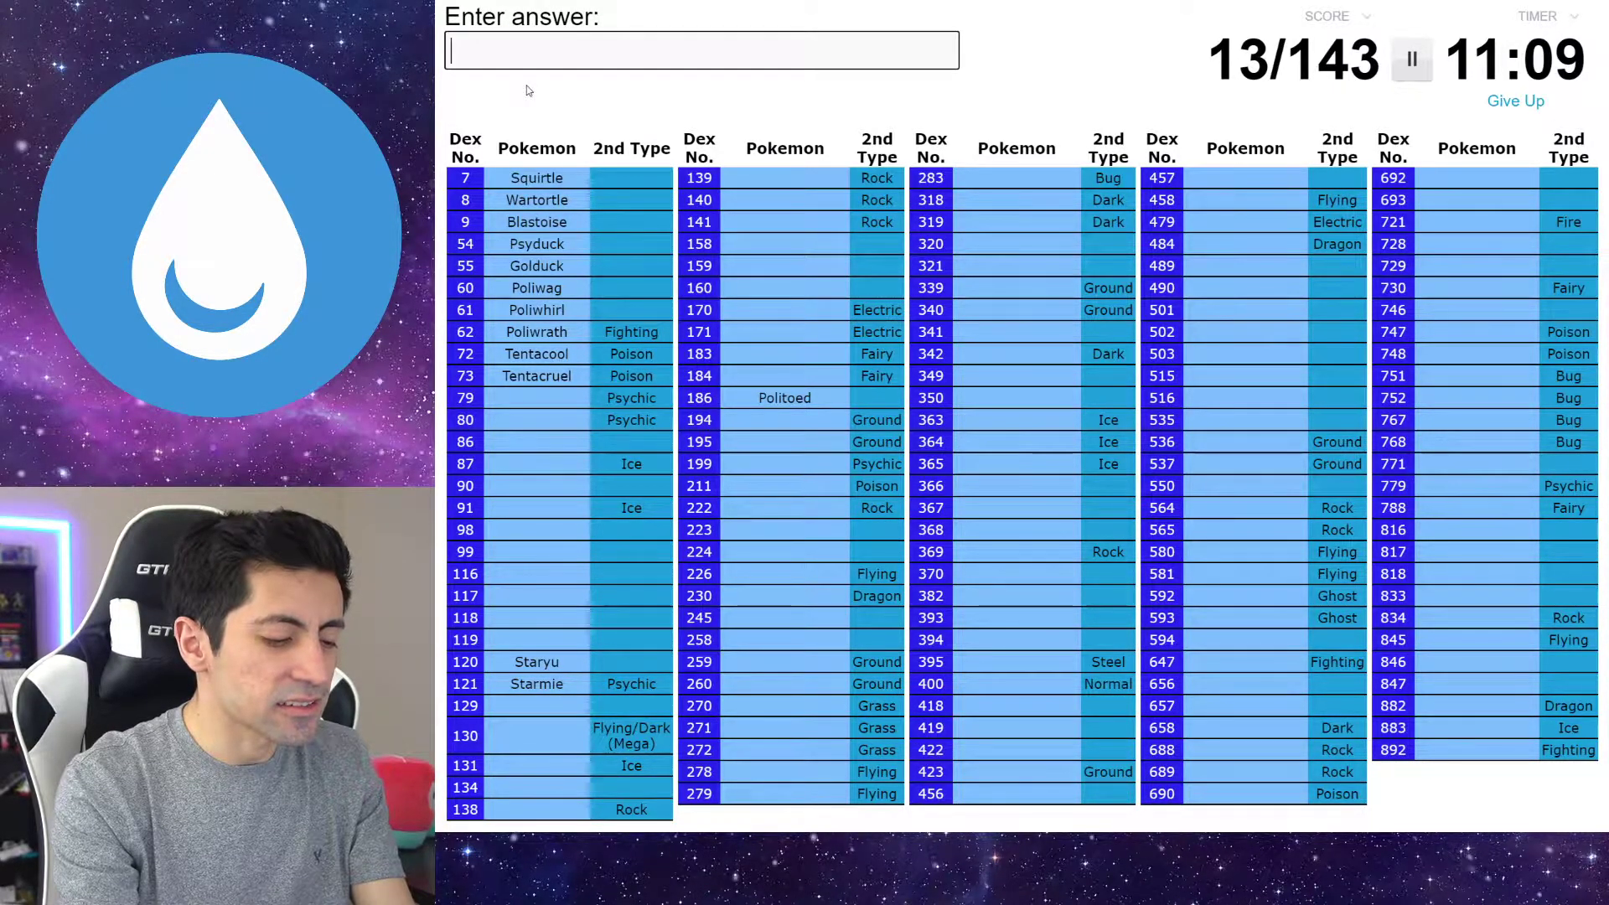
pyautogui.write('seel')
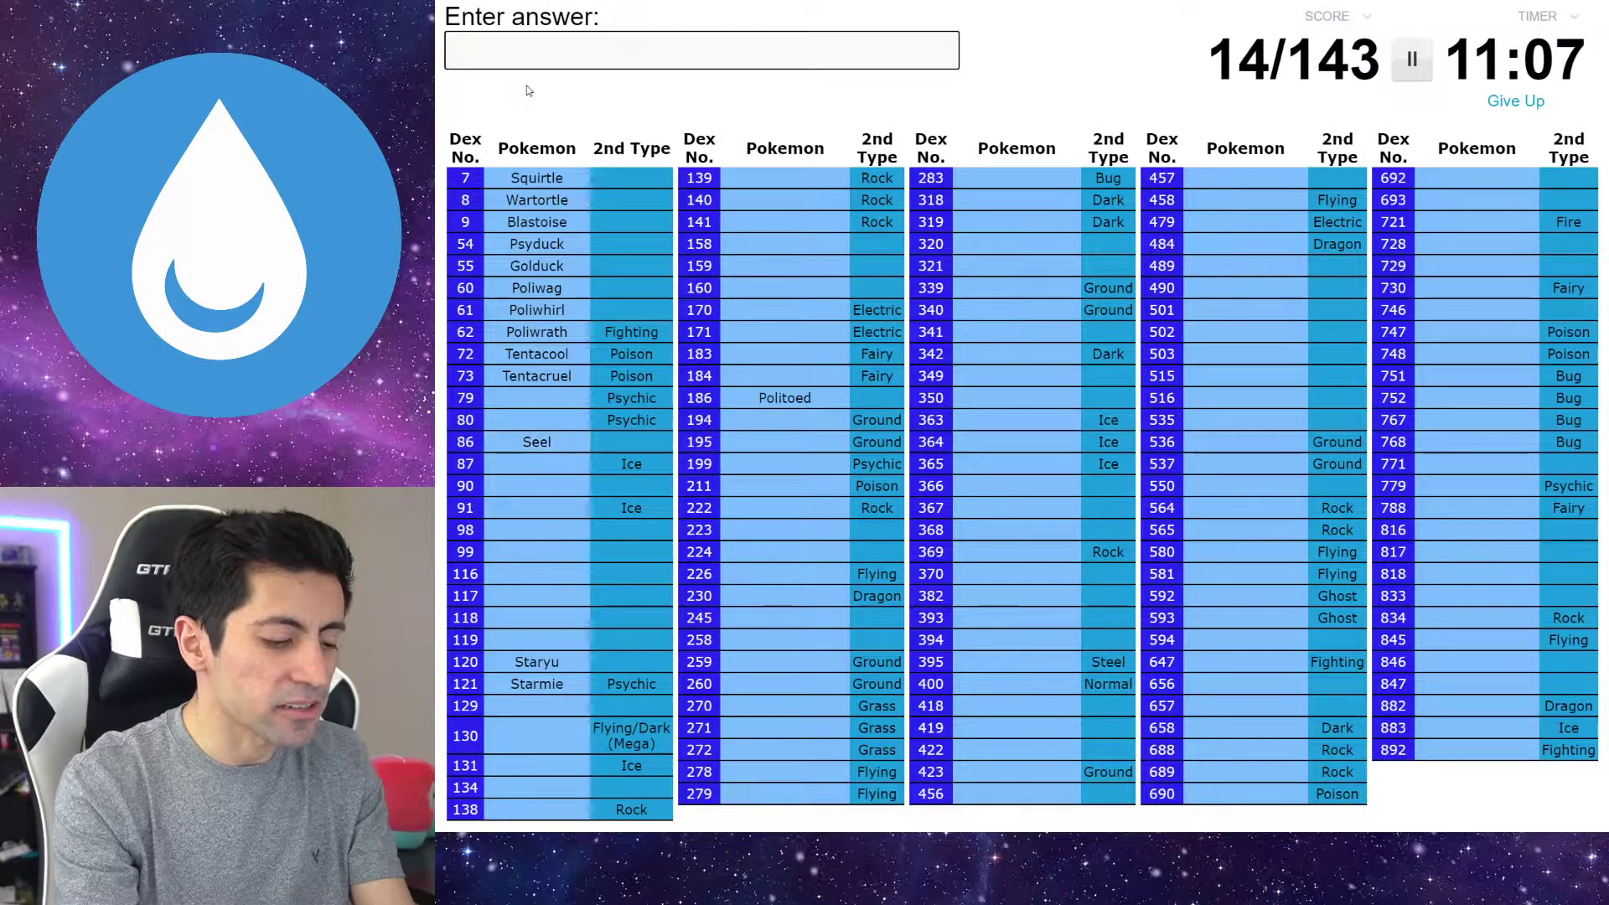
pyautogui.write('dewgong')
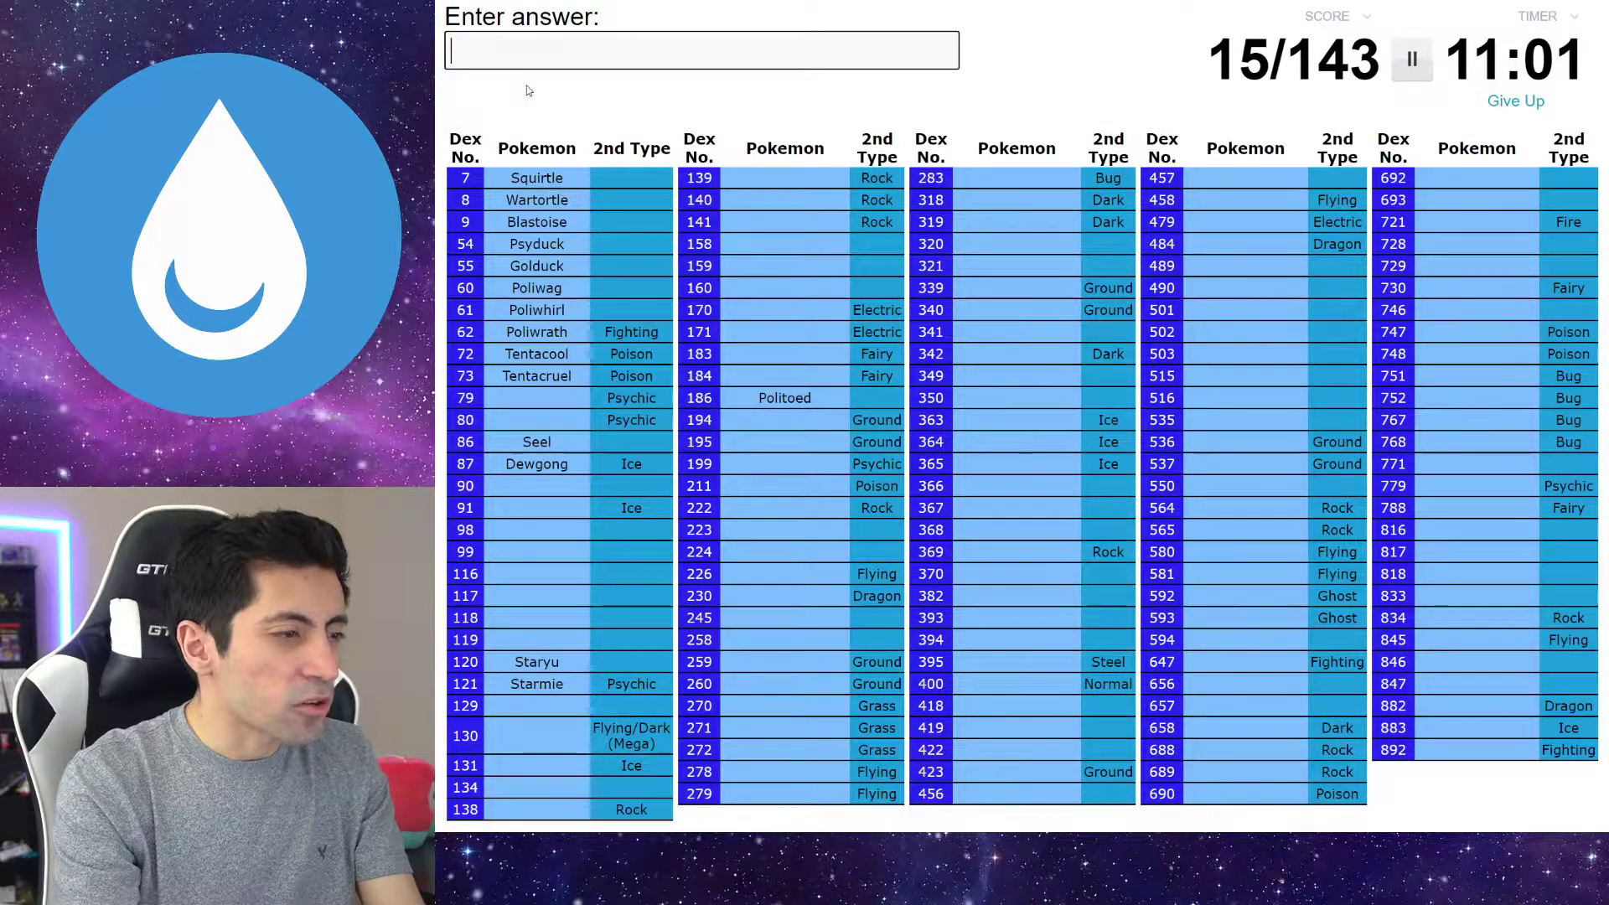
pyautogui.write('lapras')
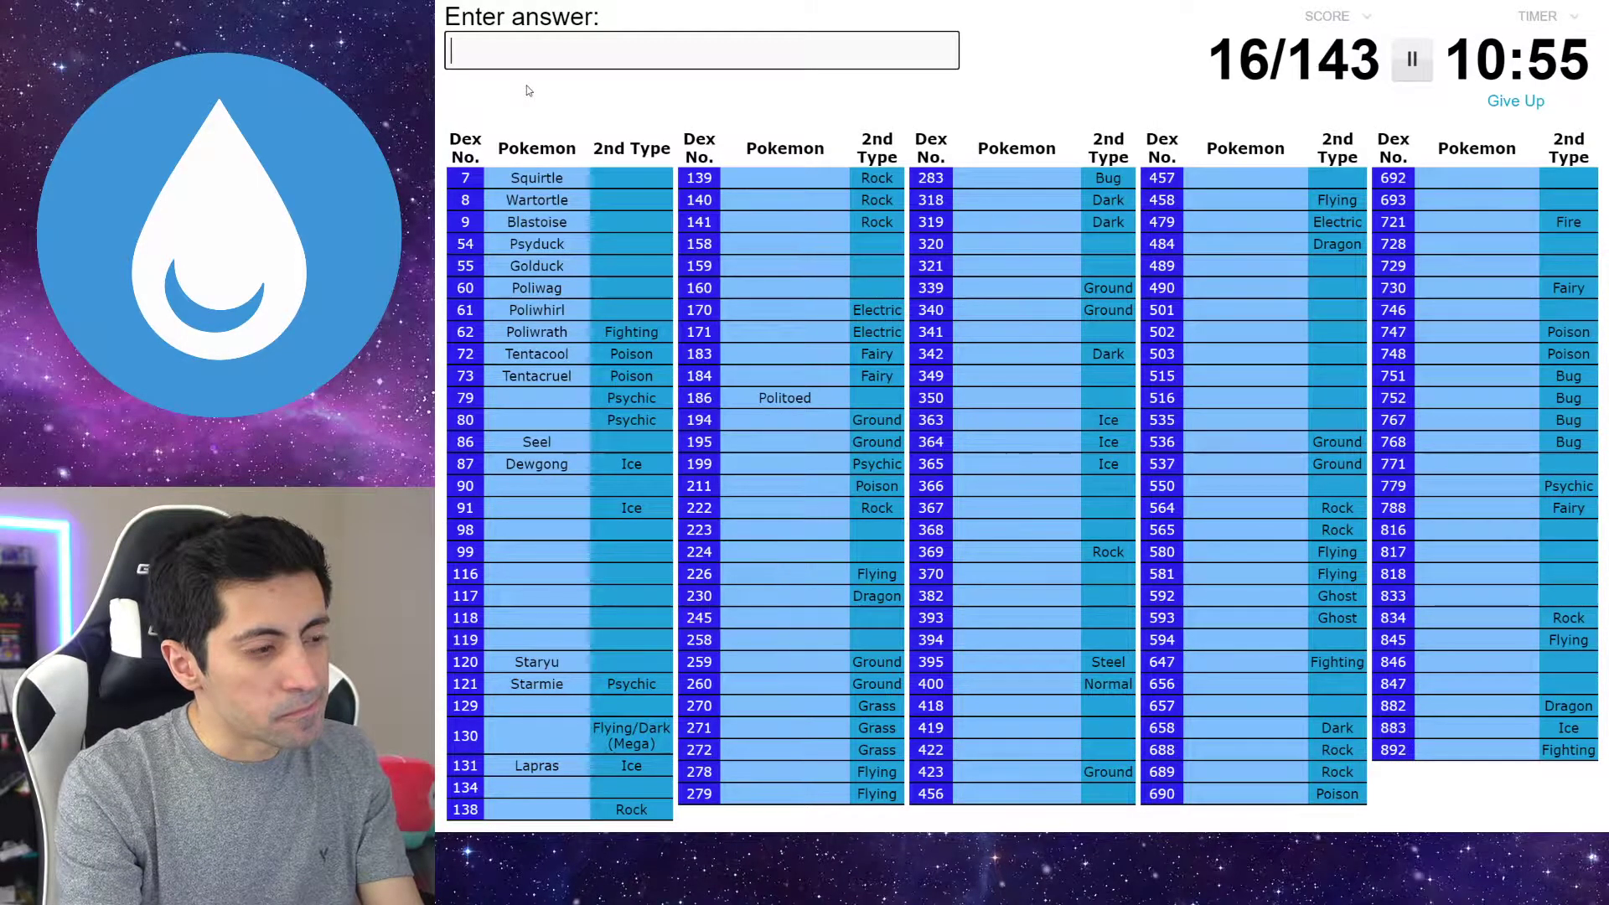
pyautogui.write('tor')
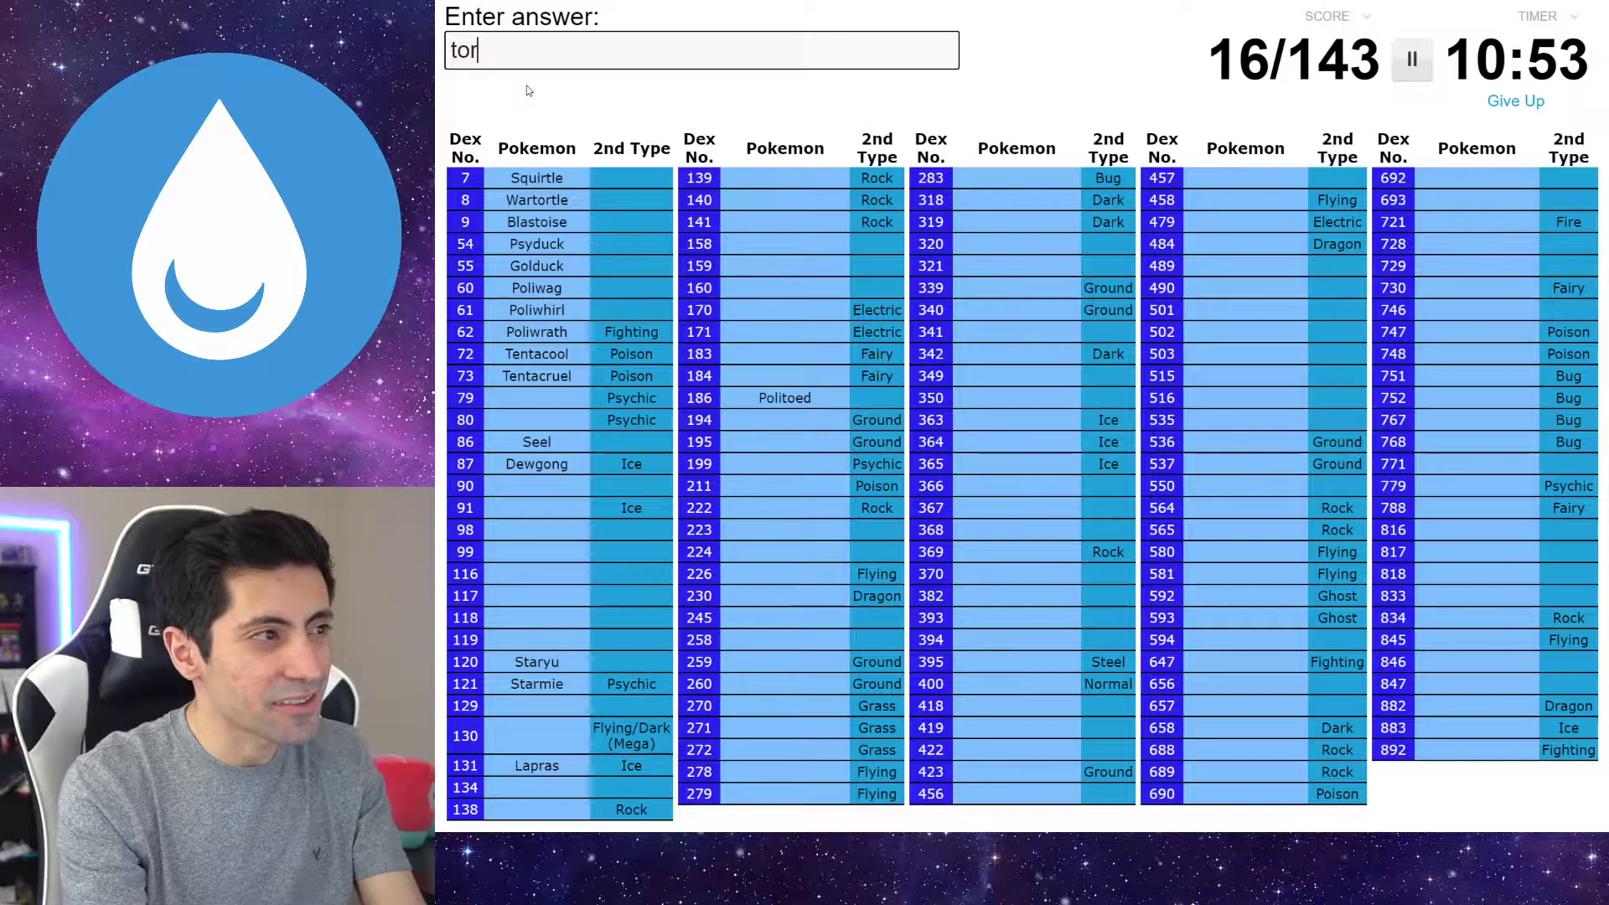
# Enter Totodile, Magikarp, Gyarados, Omanyte, Kabuto, Kabutops, Omastar and Croconaw, correcting typos
pyautogui.press('BackSpace')
pyautogui.write('t')
pyautogui.write('dil')
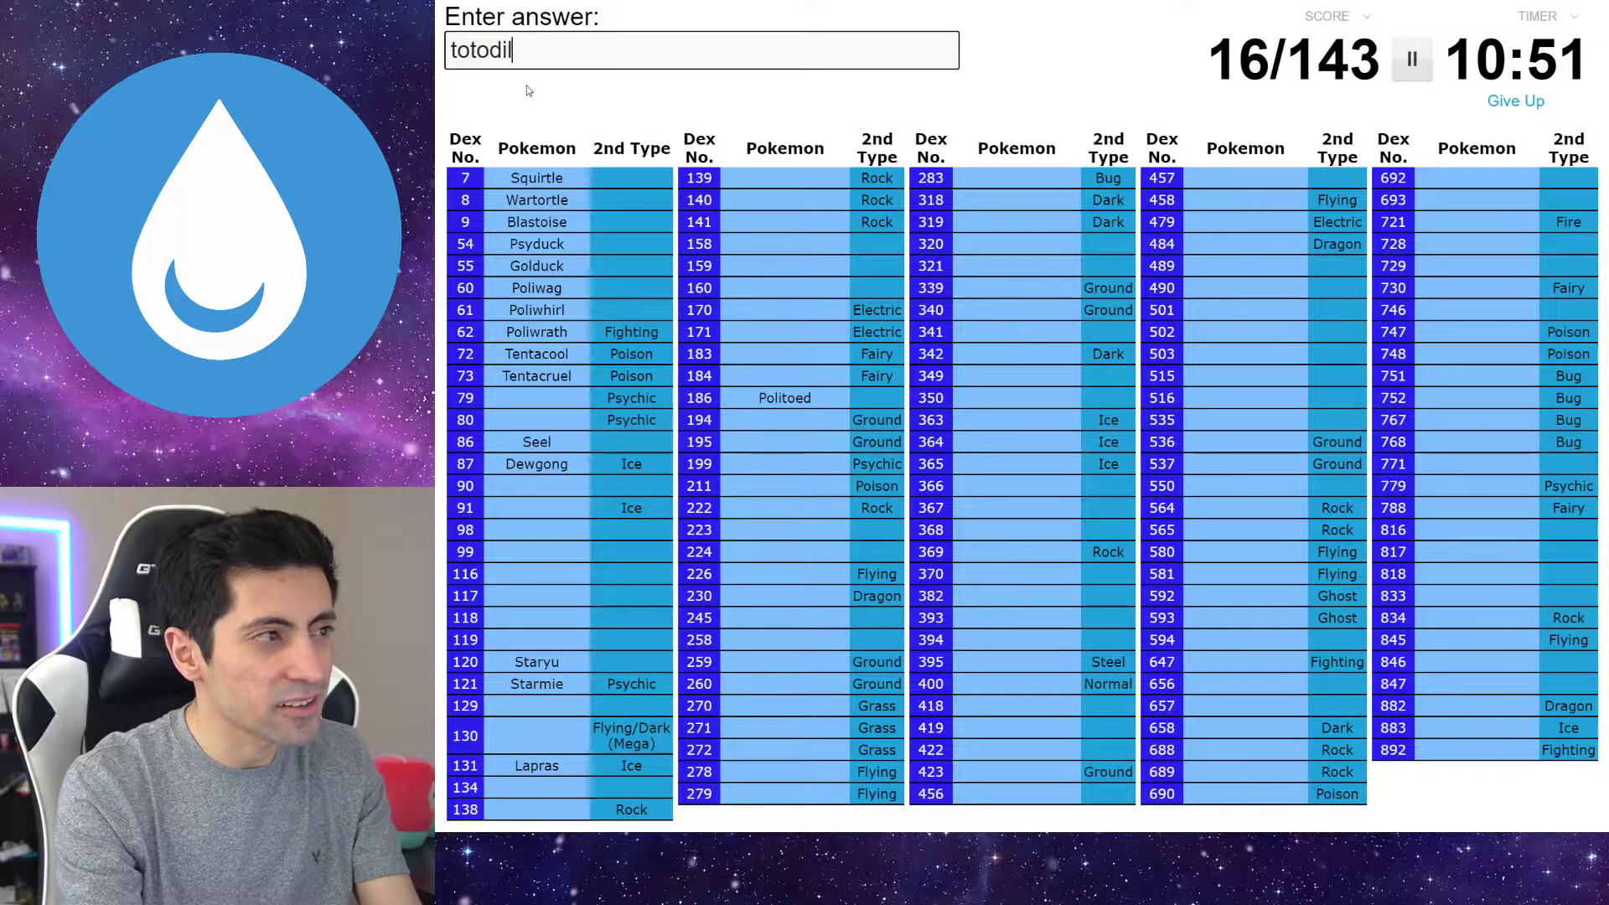
pyautogui.write('e')
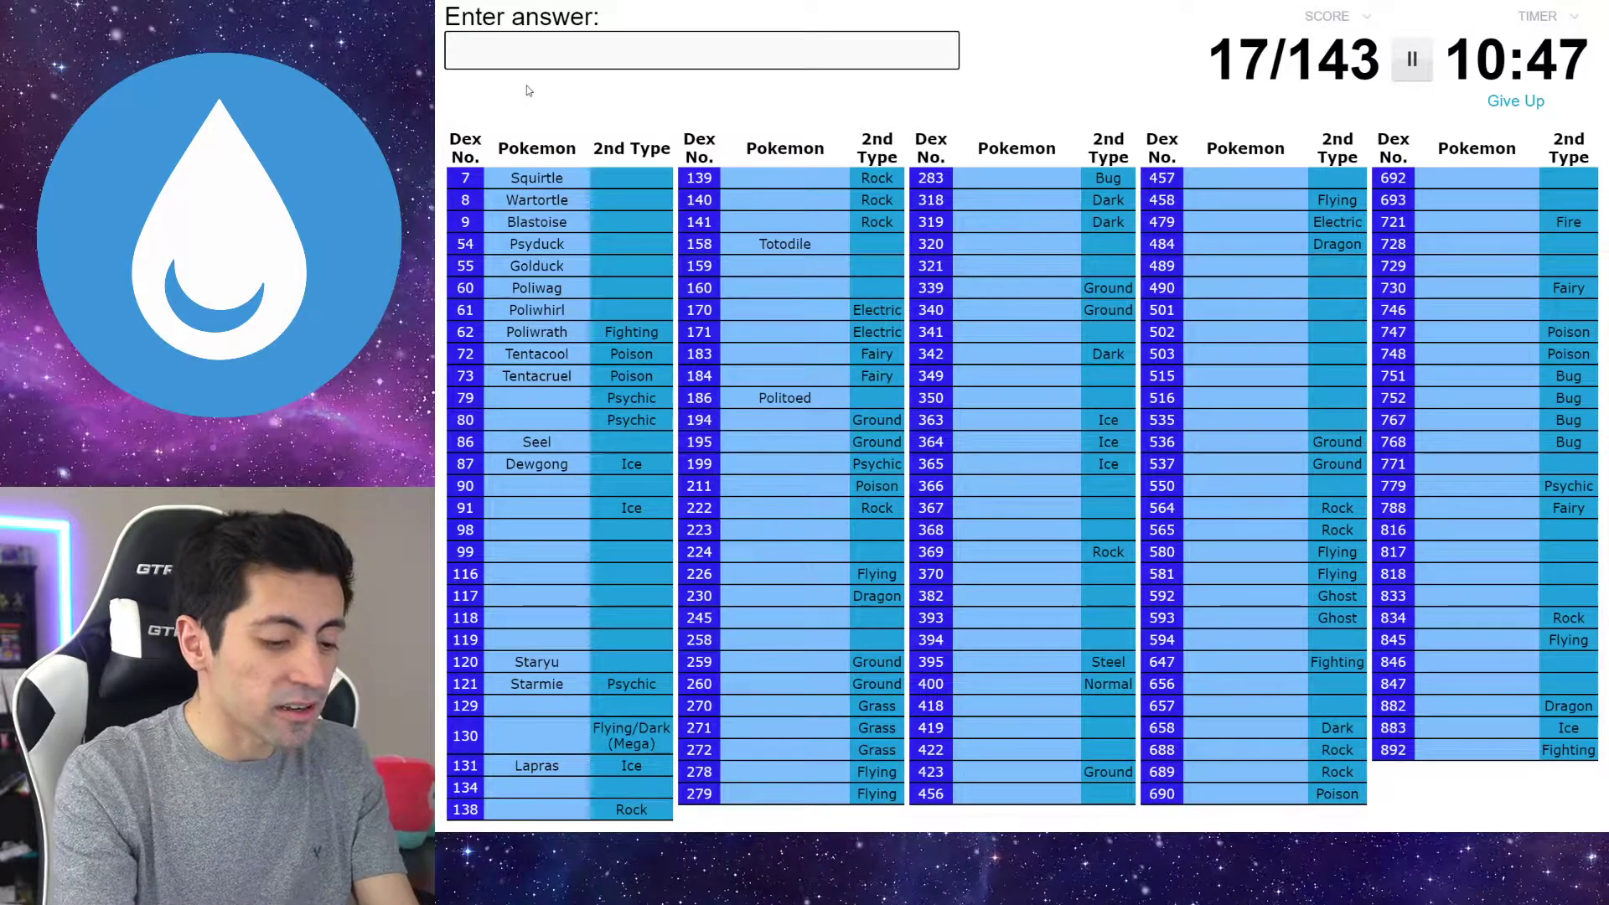
pyautogui.write('magika')
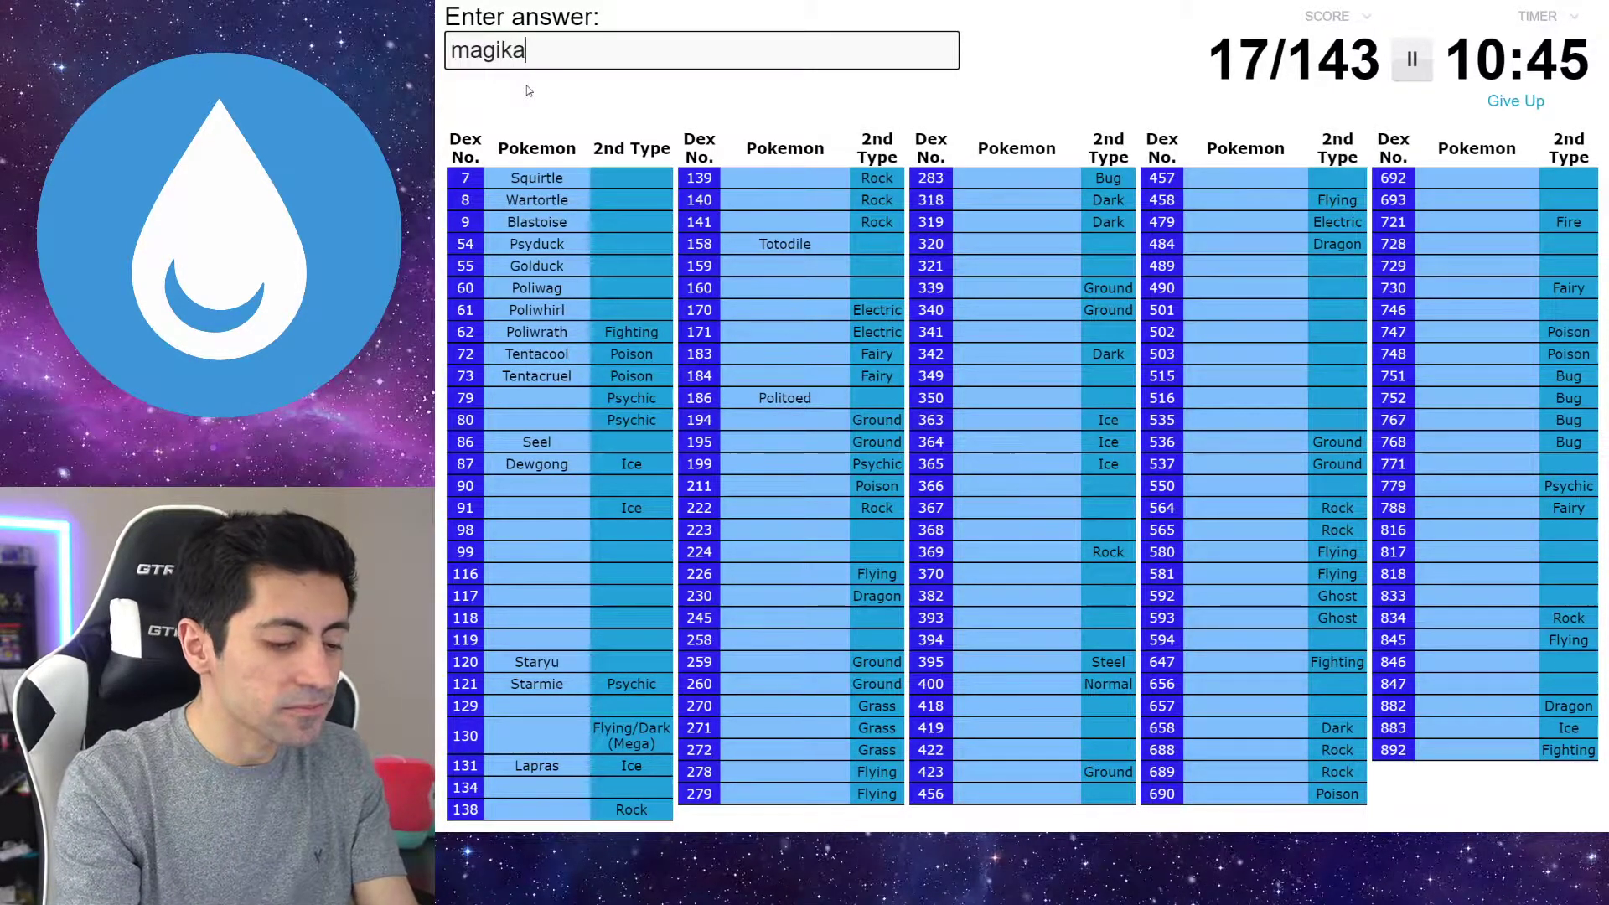
pyautogui.write('rpo')
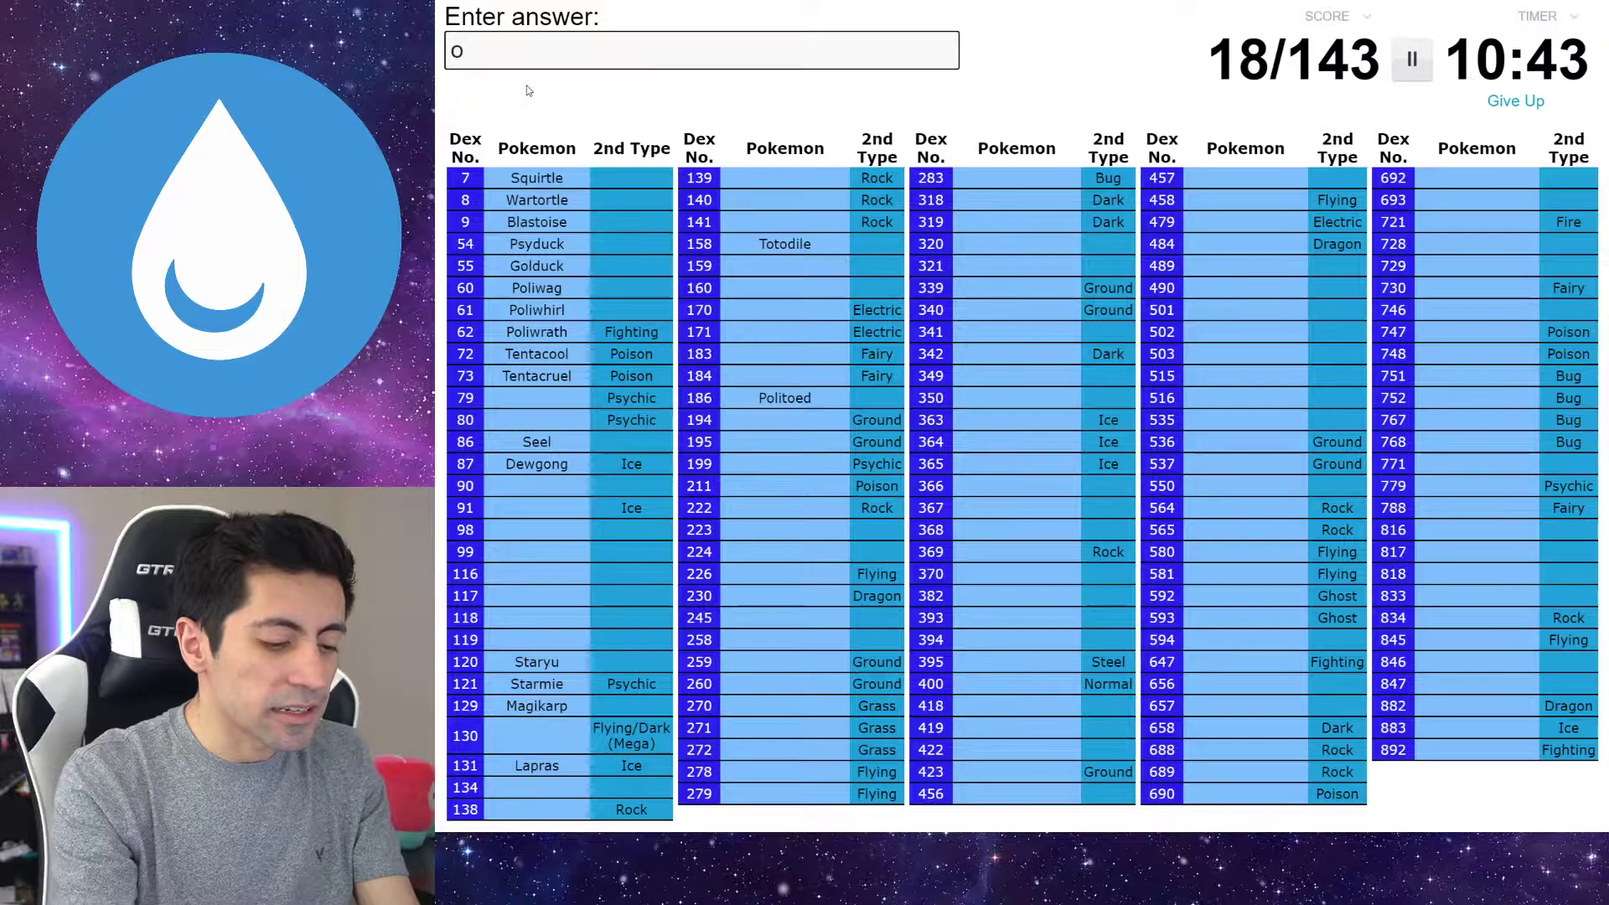
pyautogui.write('gya')
pyautogui.press('BackSpace')
pyautogui.press('BackSpace')
pyautogui.press('BackSpace')
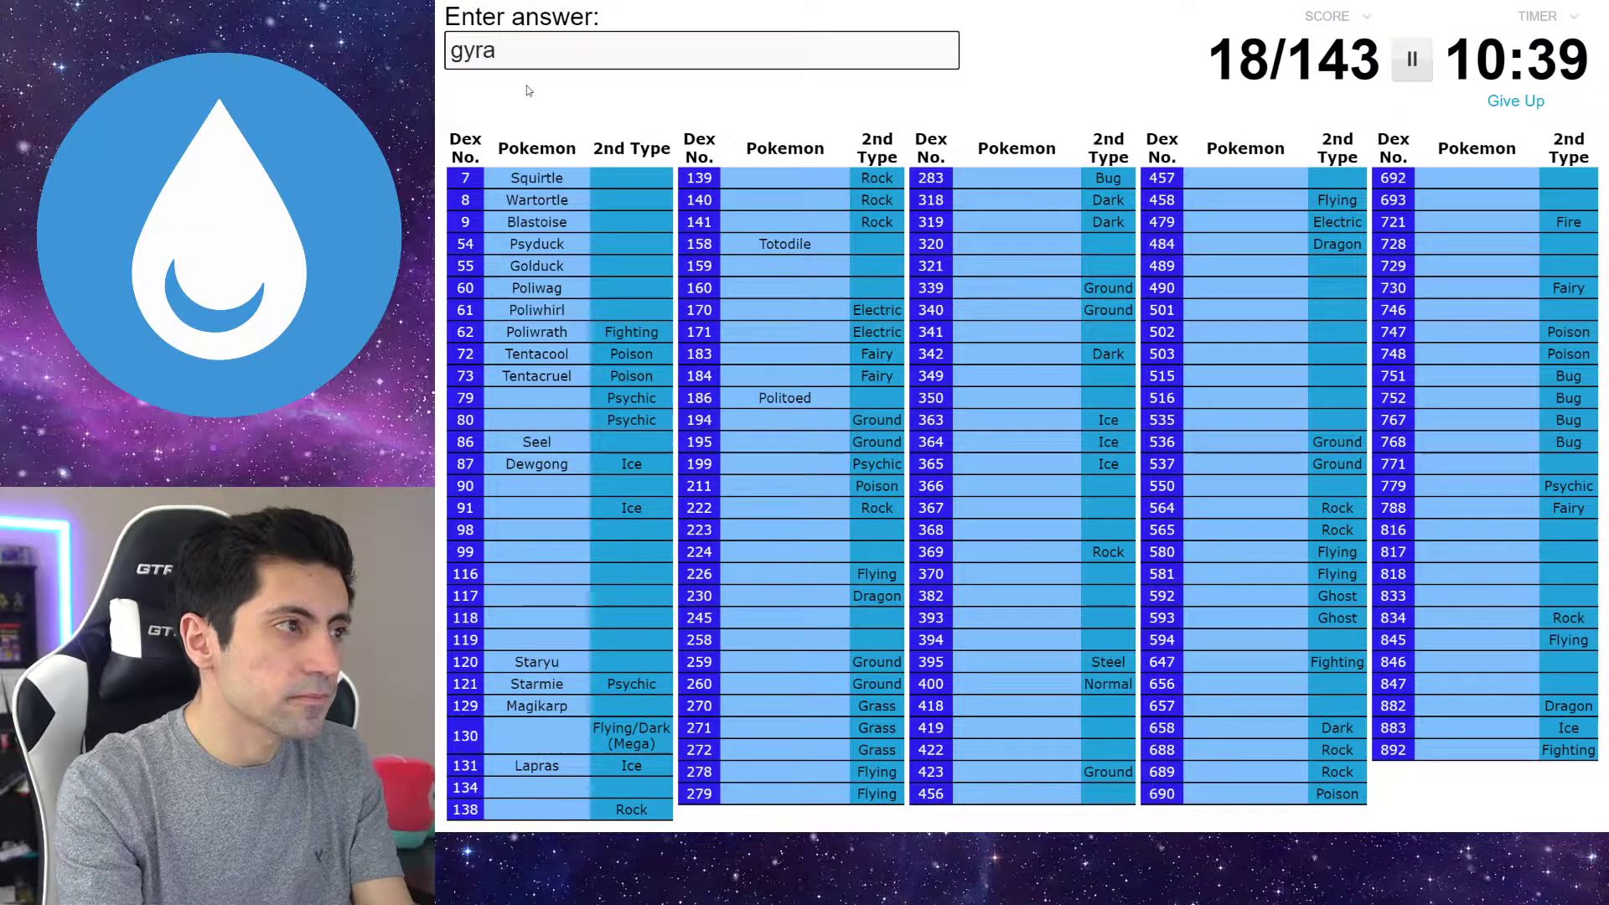
pyautogui.press('BackSpace')
pyautogui.press('BackSpace')
pyautogui.write('aradoi')
pyautogui.press('BackSpace')
pyautogui.write('s')
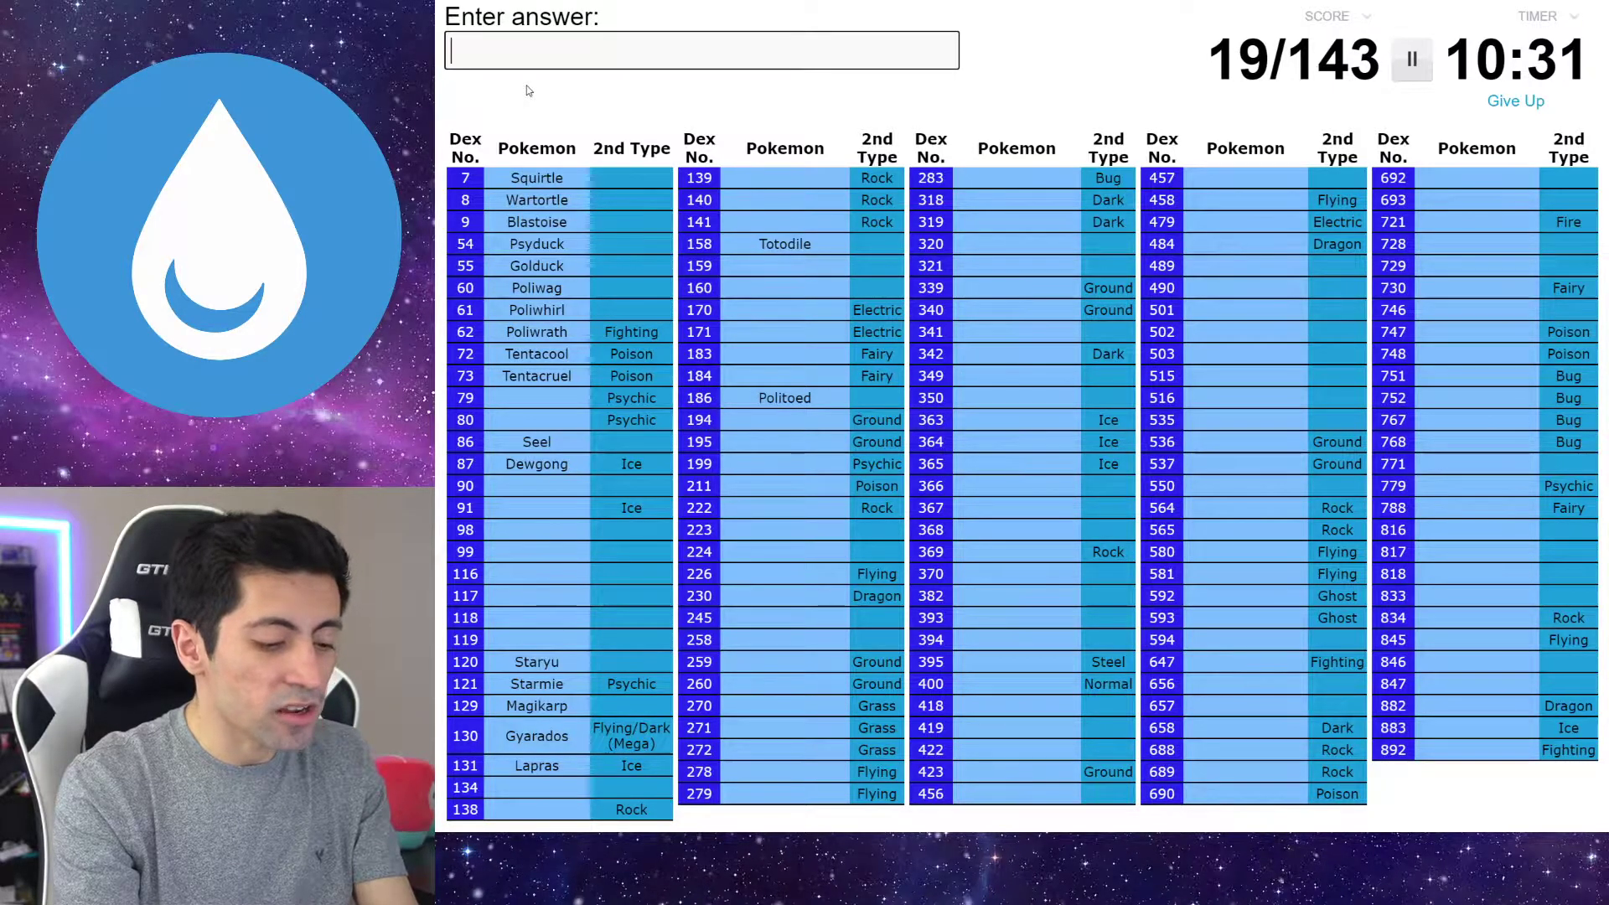
pyautogui.write('oman')
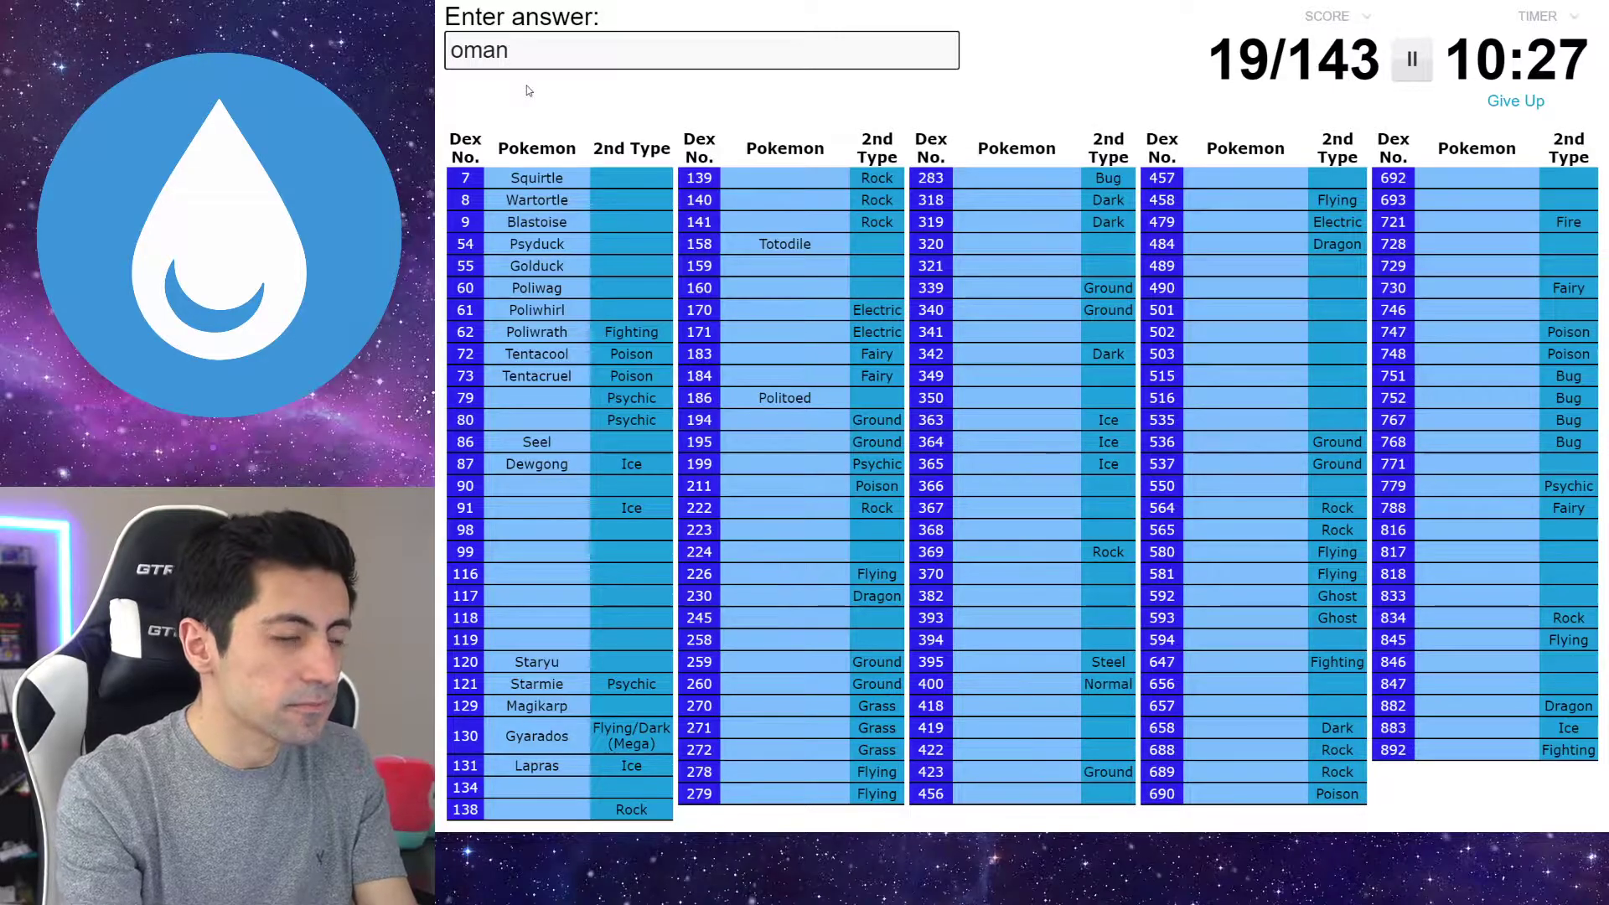
pyautogui.write('yte')
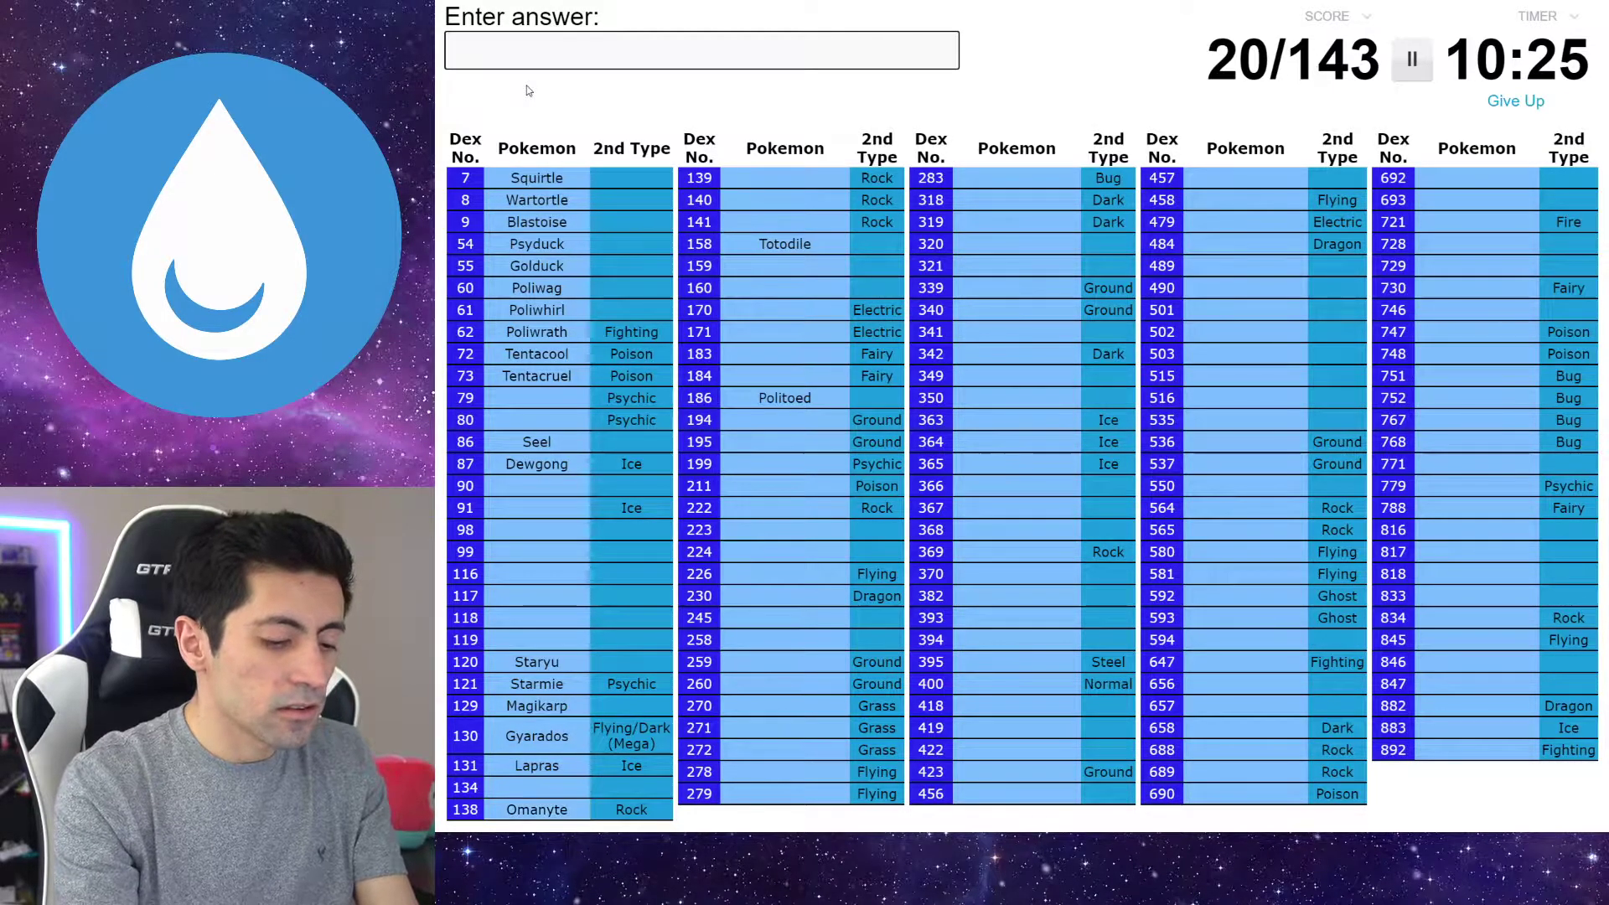
pyautogui.write('kabuto')
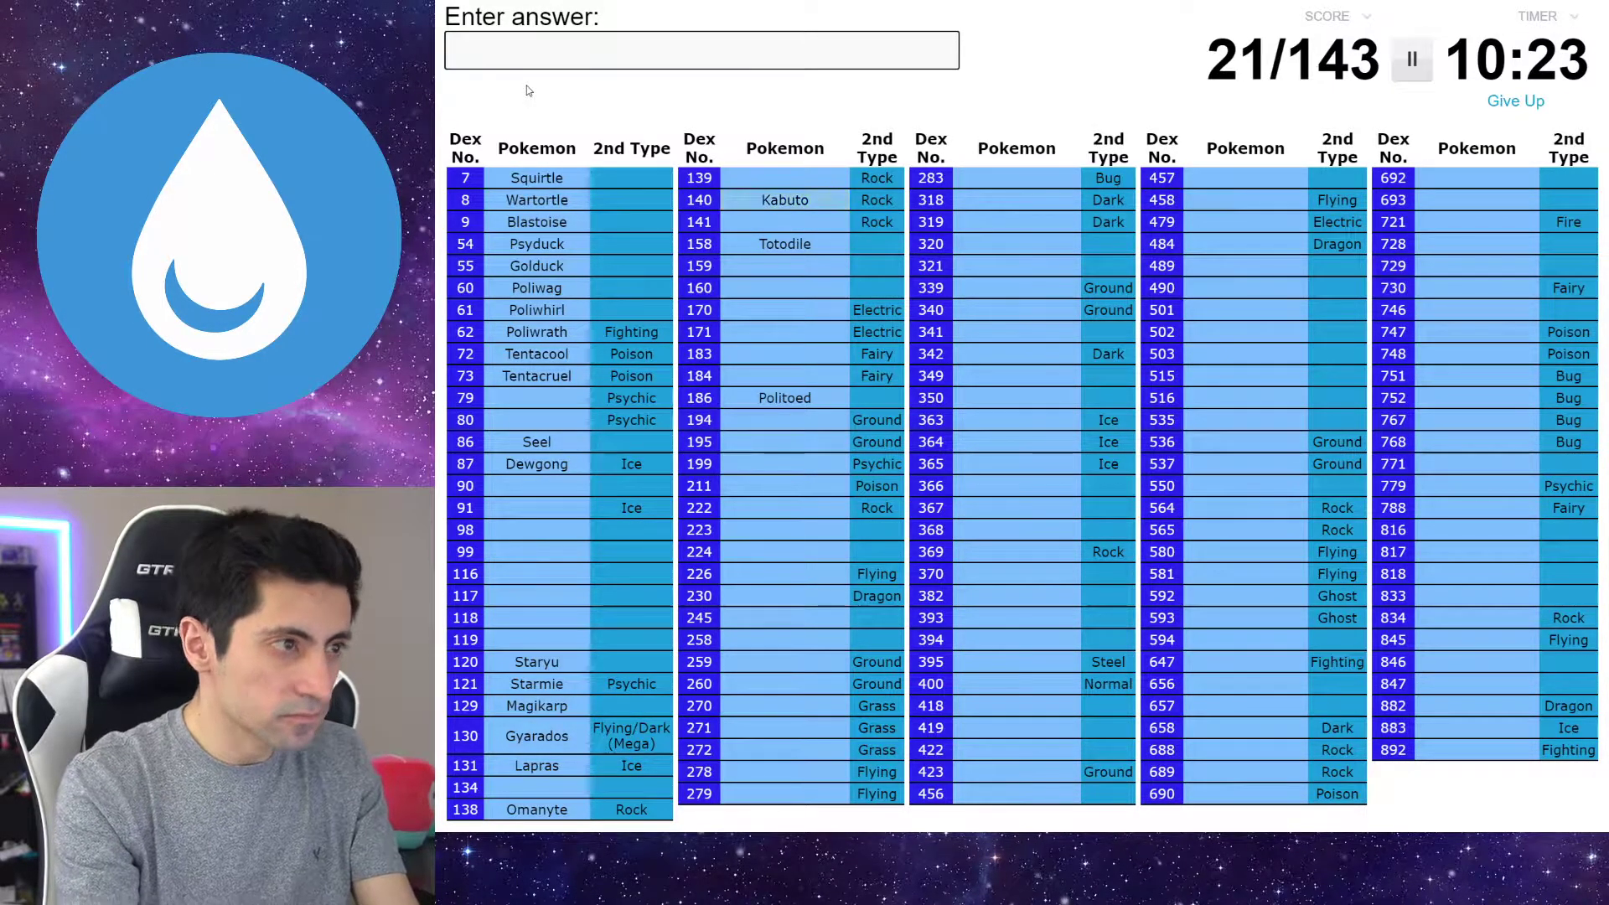
pyautogui.write('kabutops')
pyautogui.write('omast')
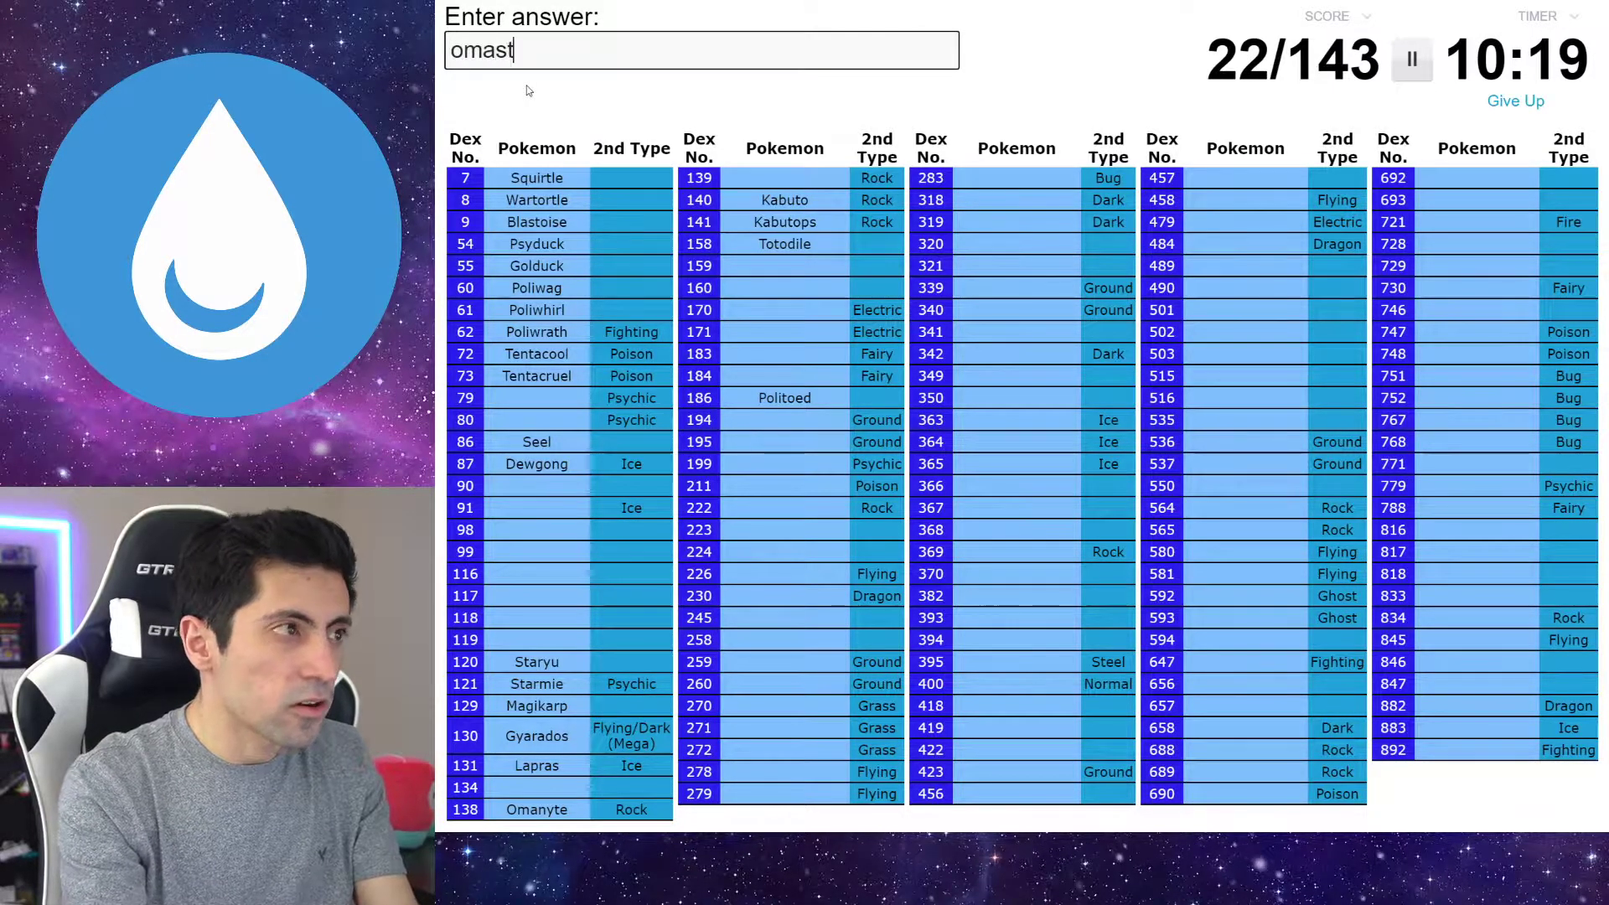
pyautogui.write('ar')
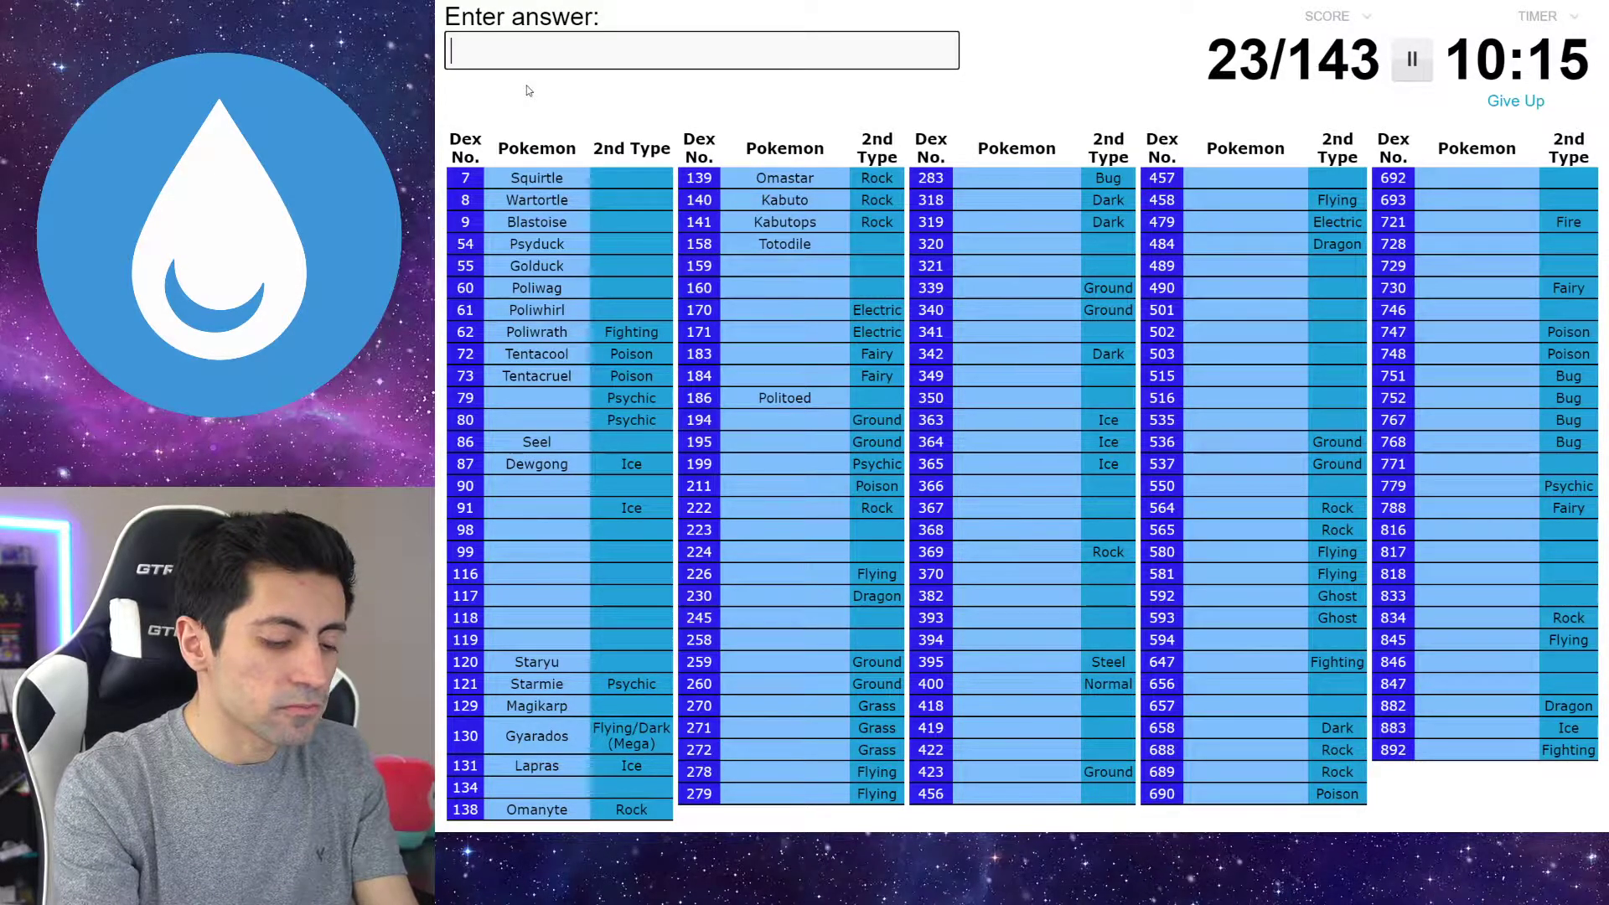
pyautogui.write('roco')
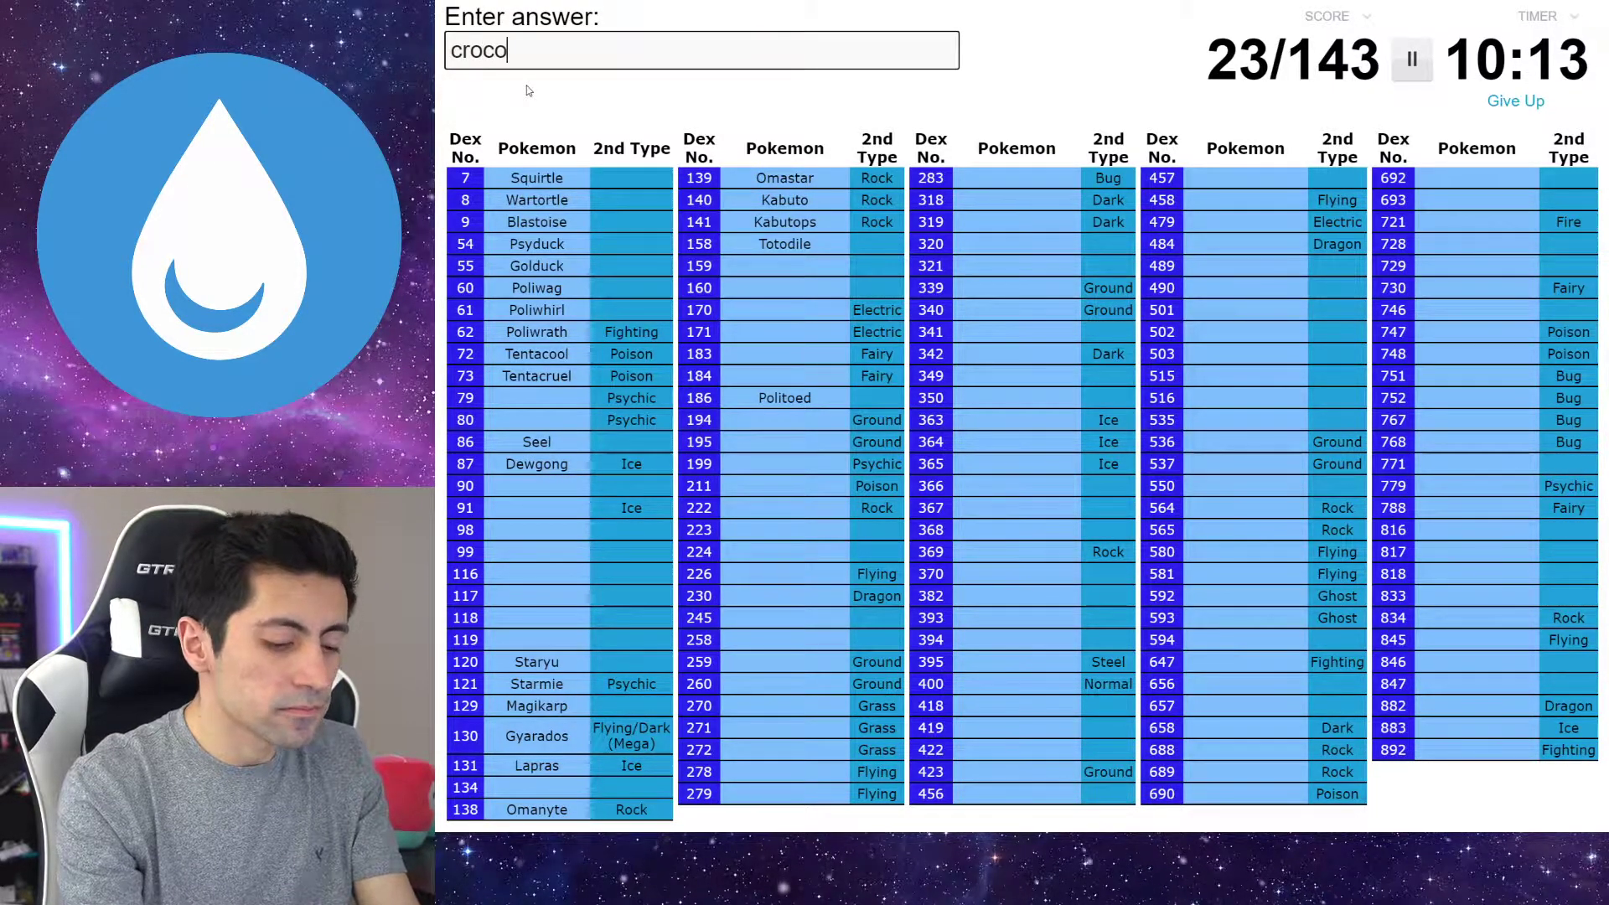
pyautogui.write('naw')
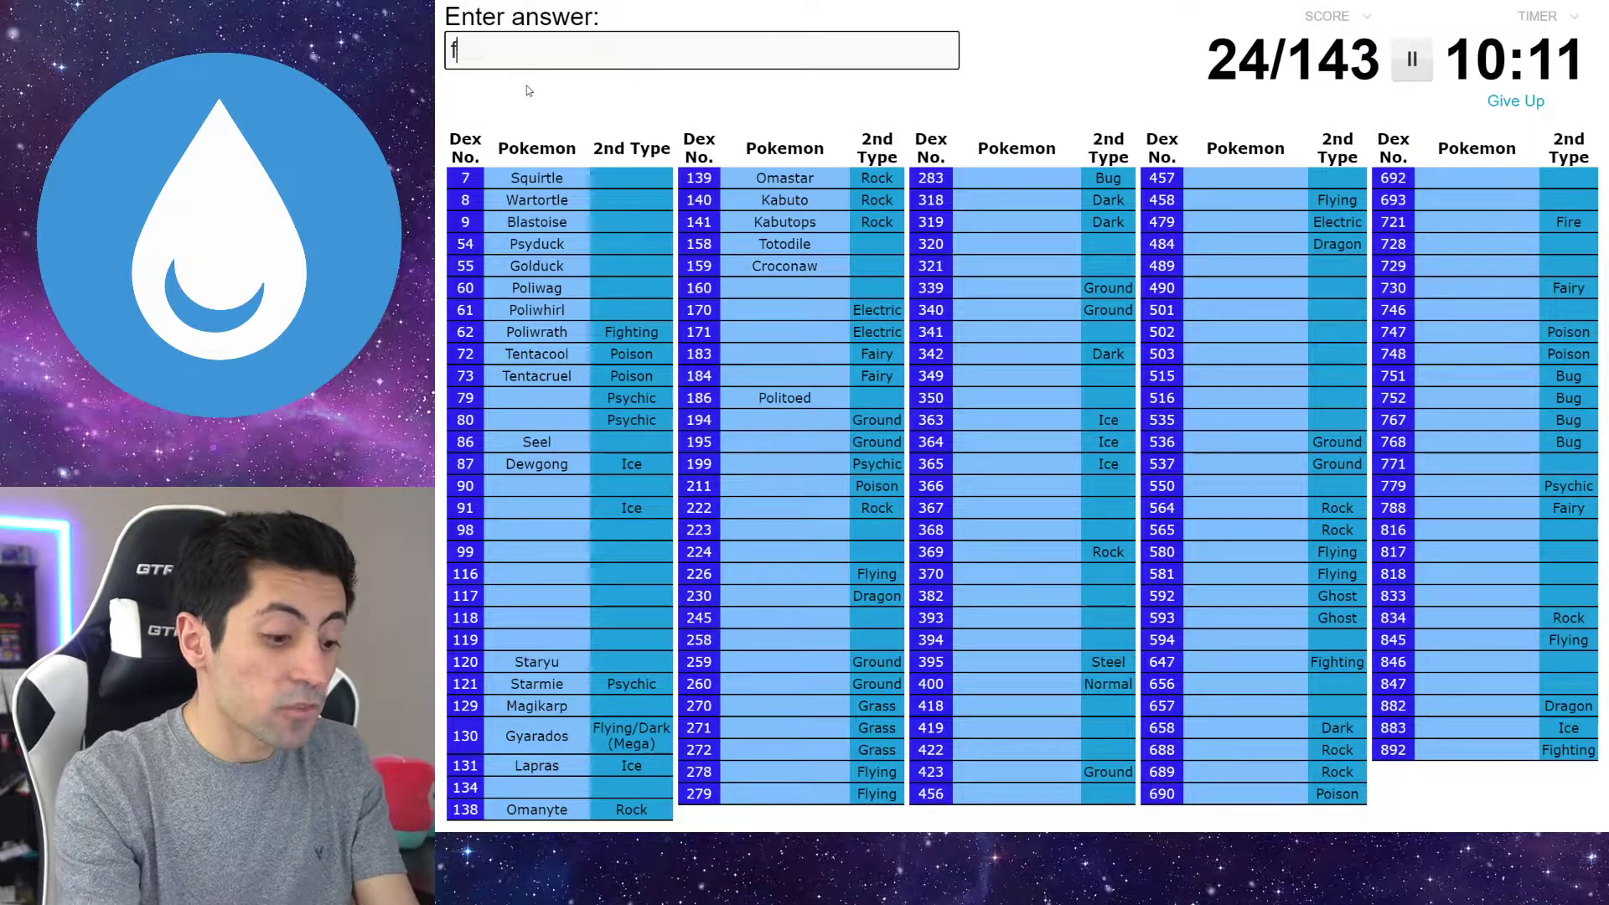
pyautogui.write('er')
# Enter Feraligatr, Chinchou, Lanturn, Marill, Azumarill, Barboach, Whiscash, Wooper, Quagsire, Vaporeon, Goldeen and Seaking
pyautogui.press('BackSpace')
pyautogui.write('al')
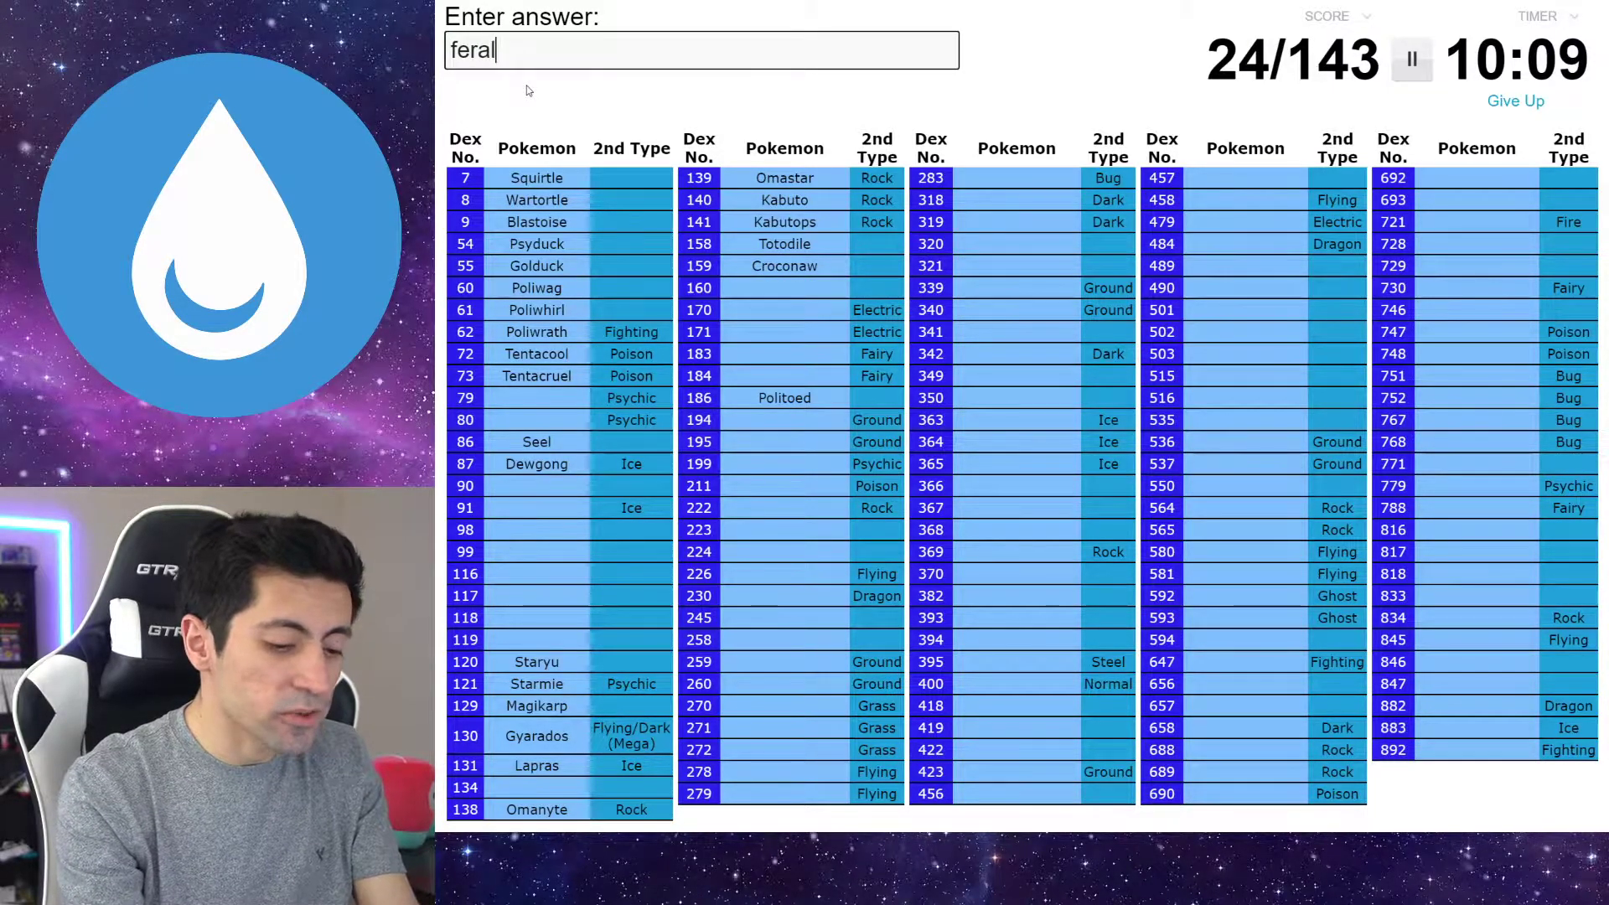
pyautogui.write('tr')
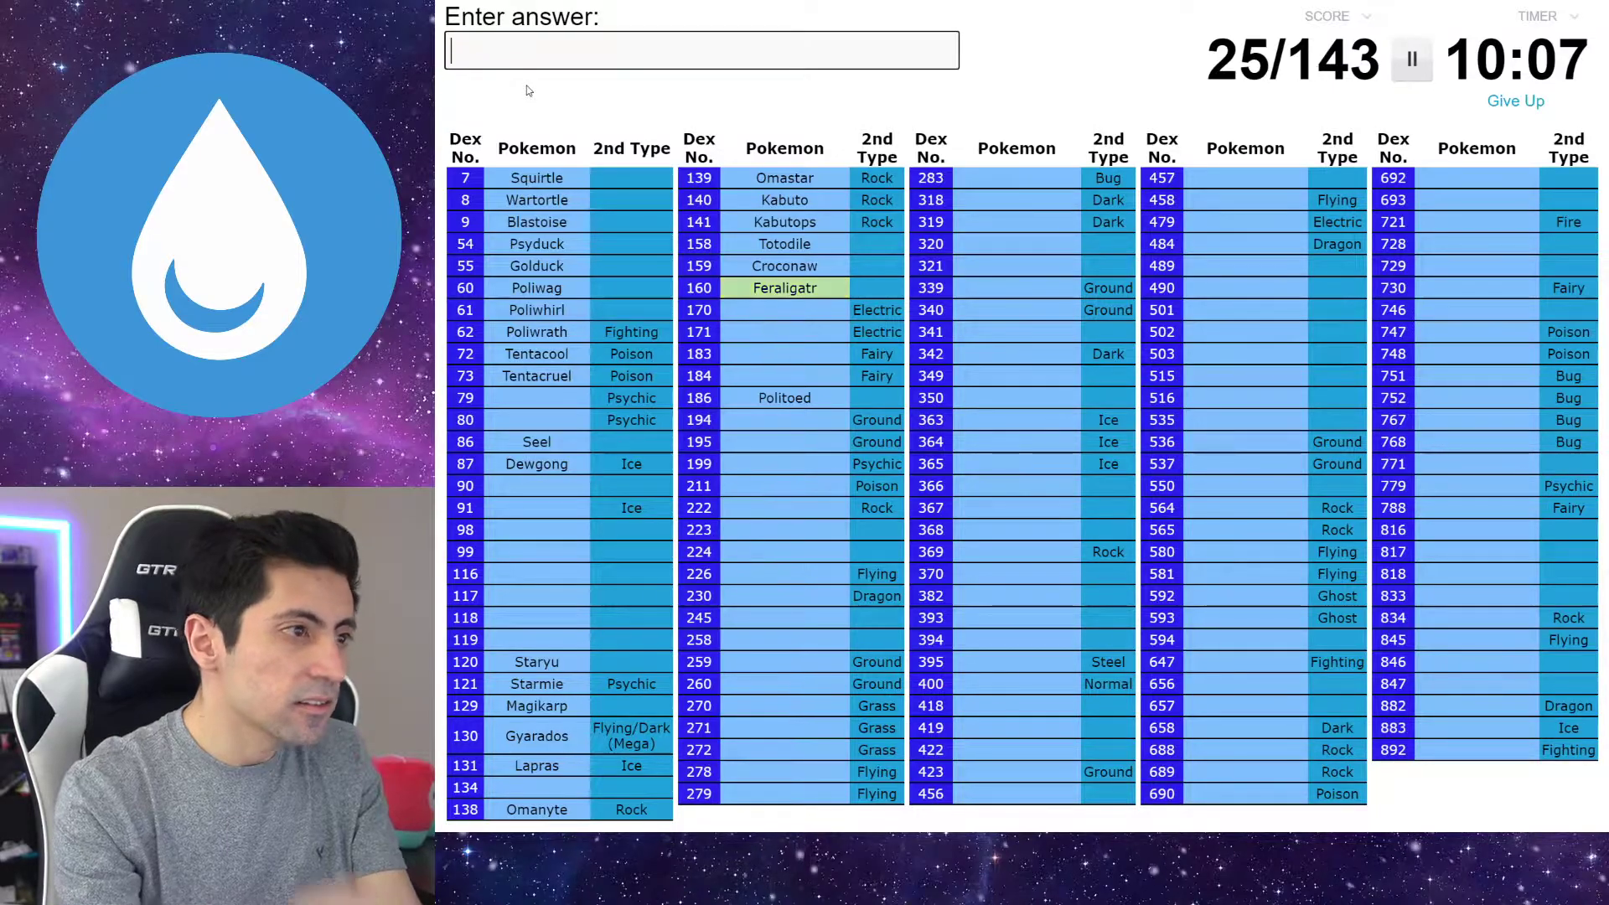
pyautogui.write('chinchou')
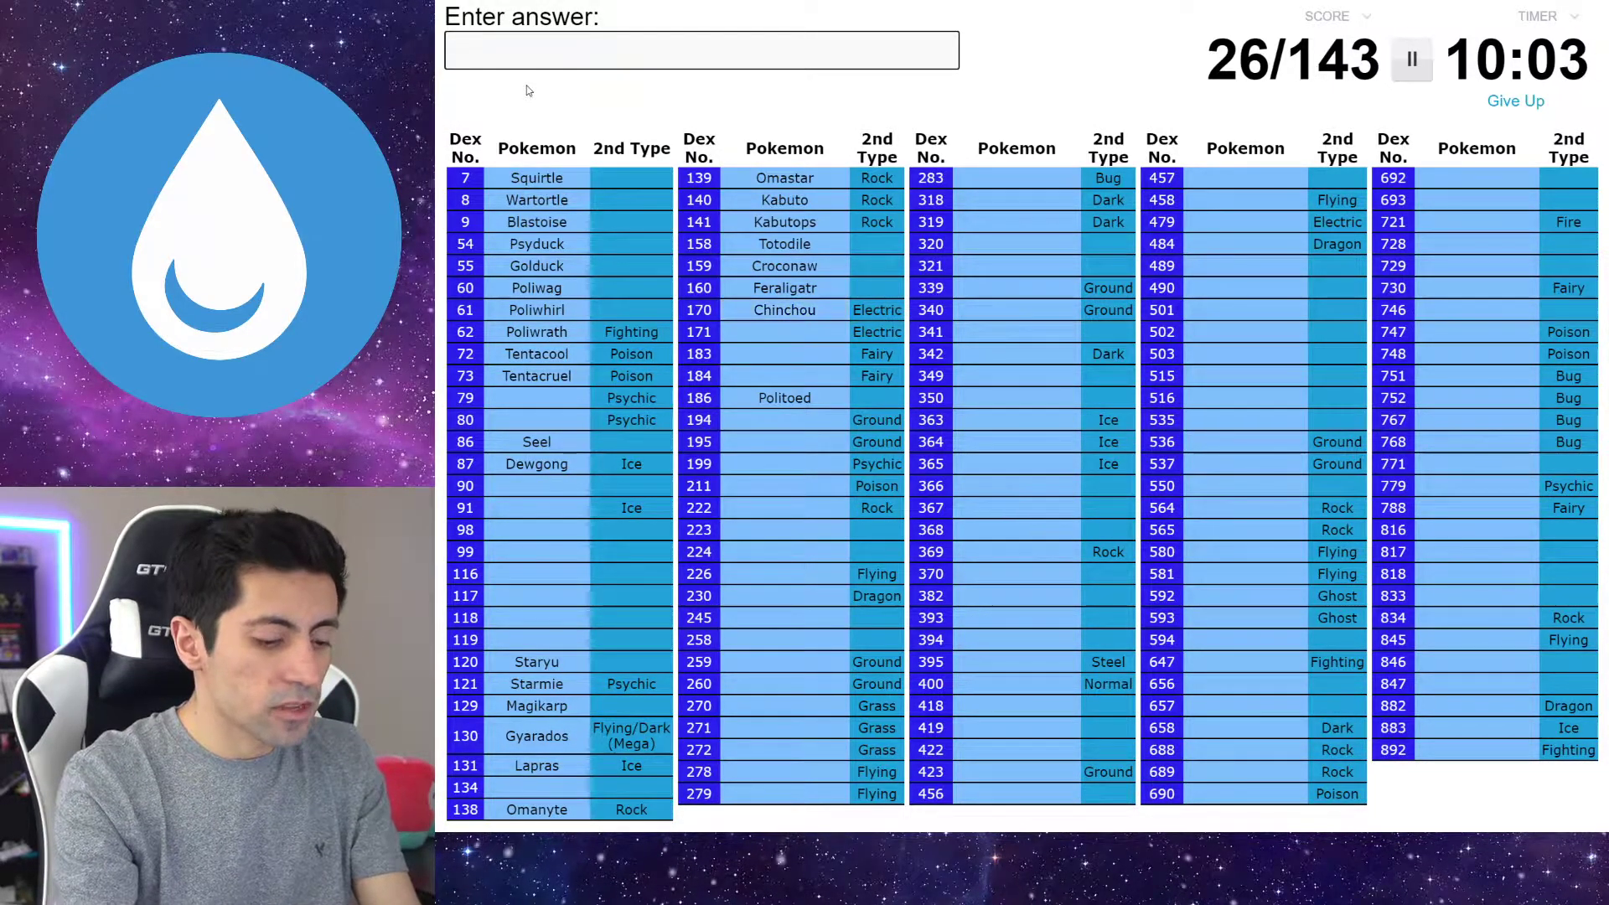
pyautogui.write('urn')
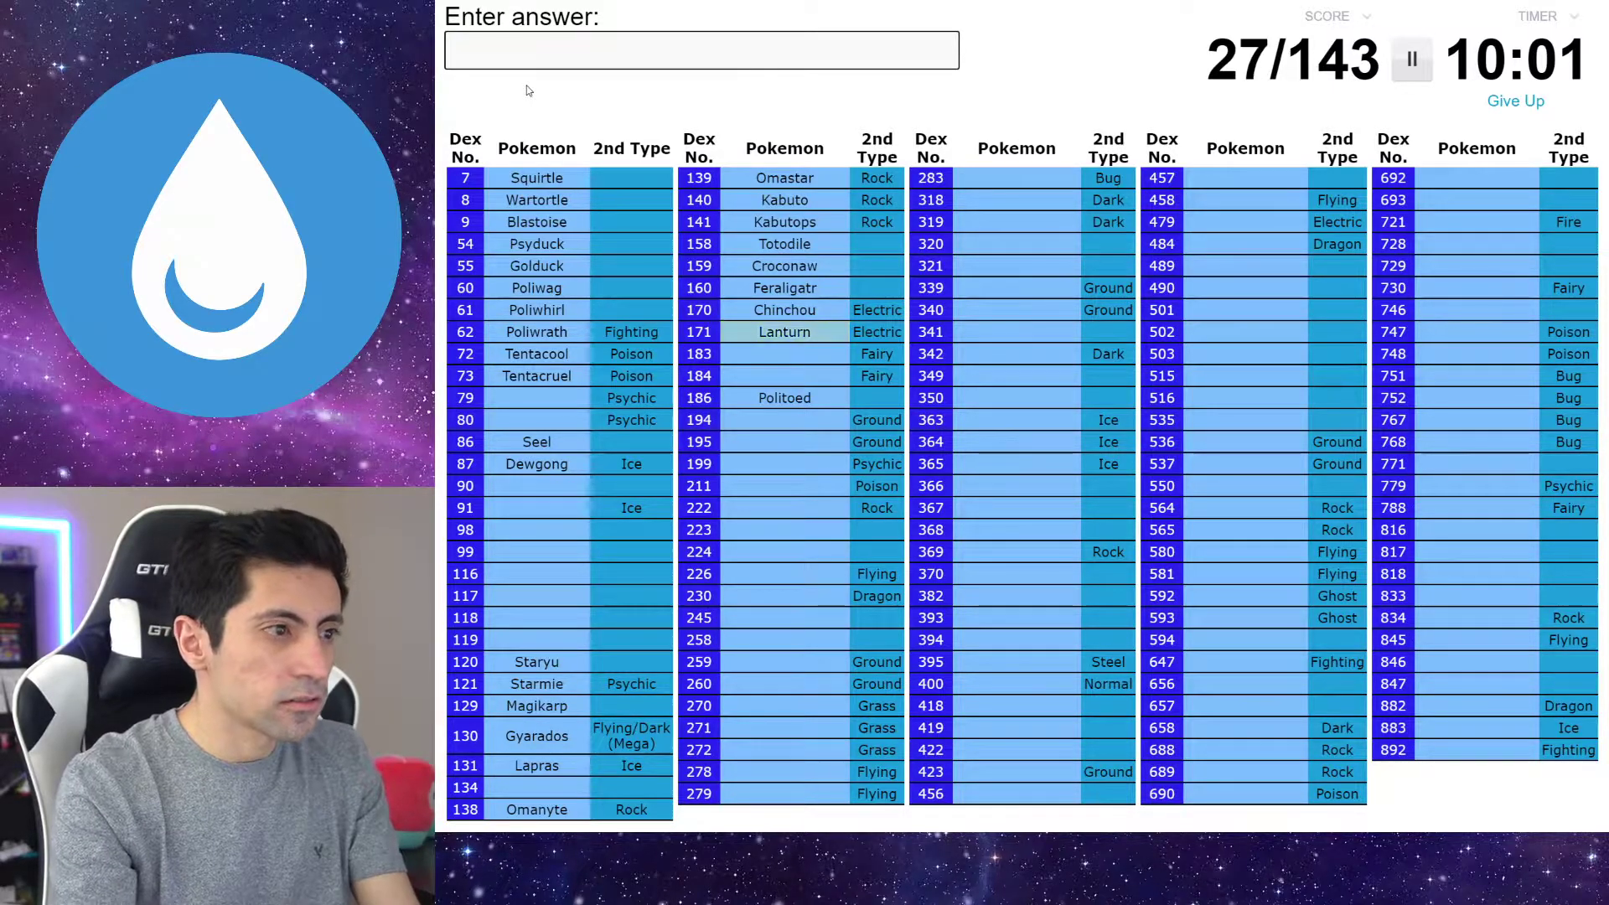
pyautogui.write('marill')
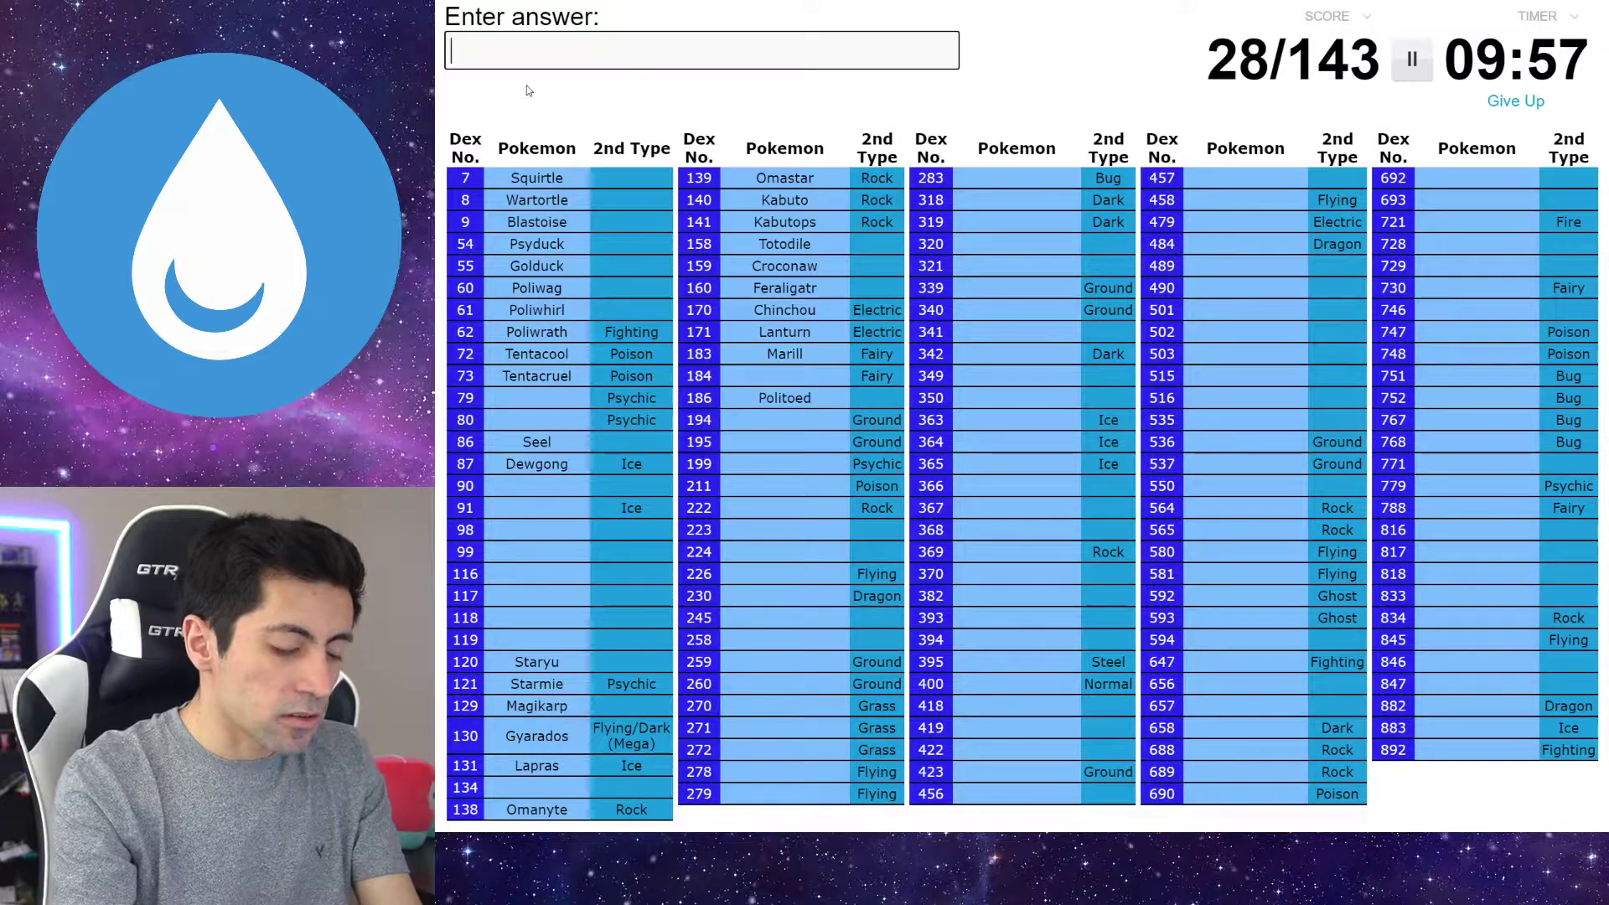
pyautogui.write('azu')
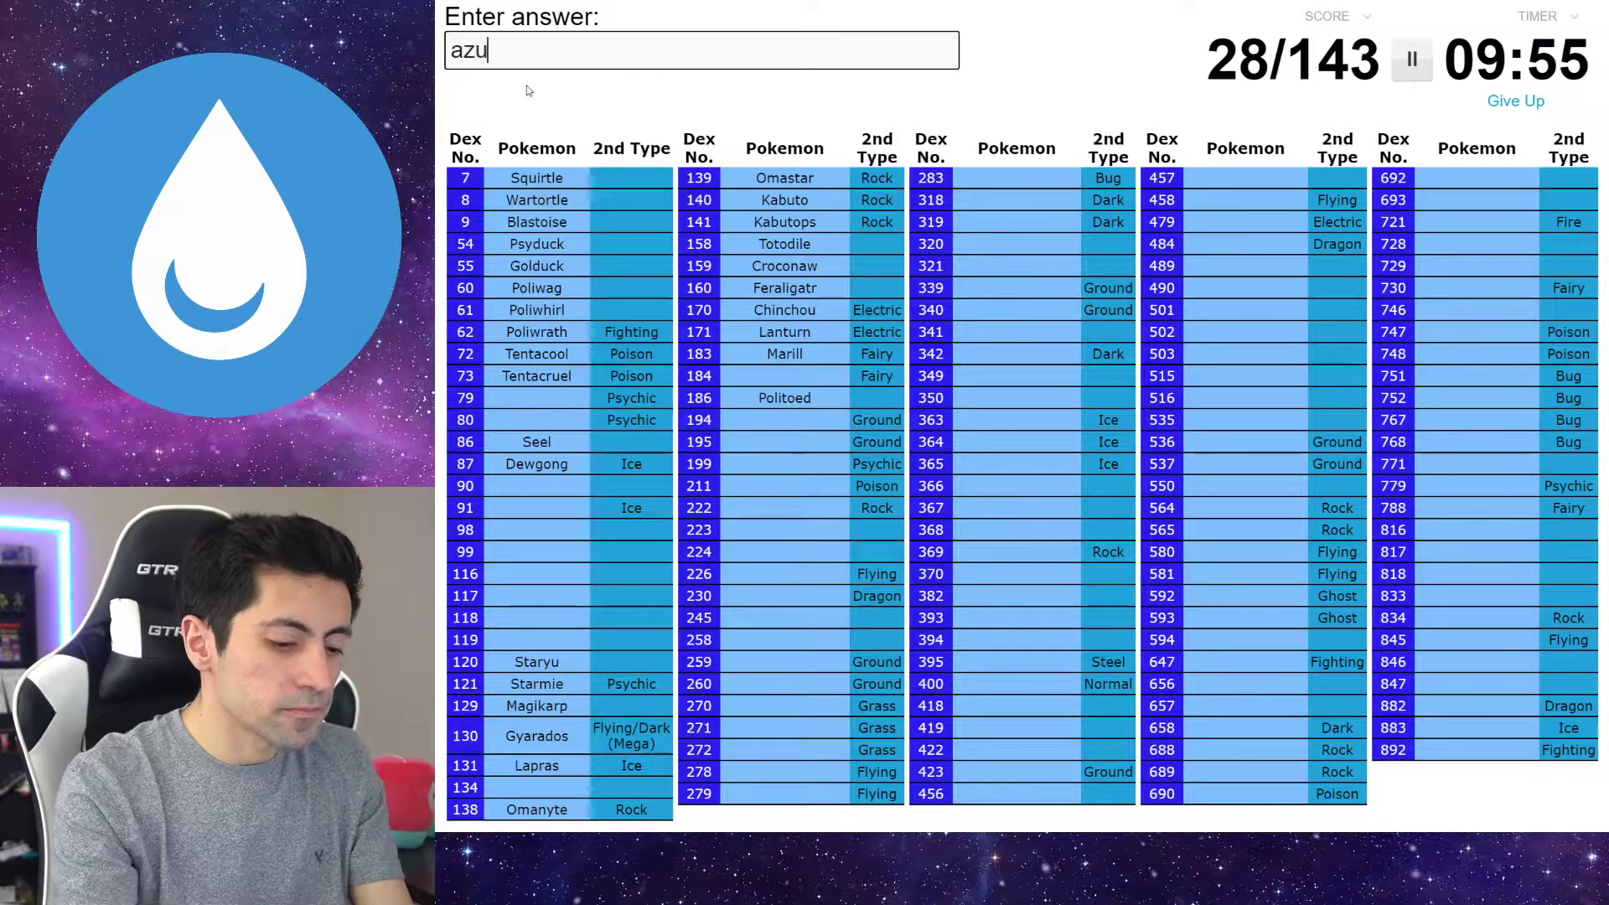
pyautogui.write('marill')
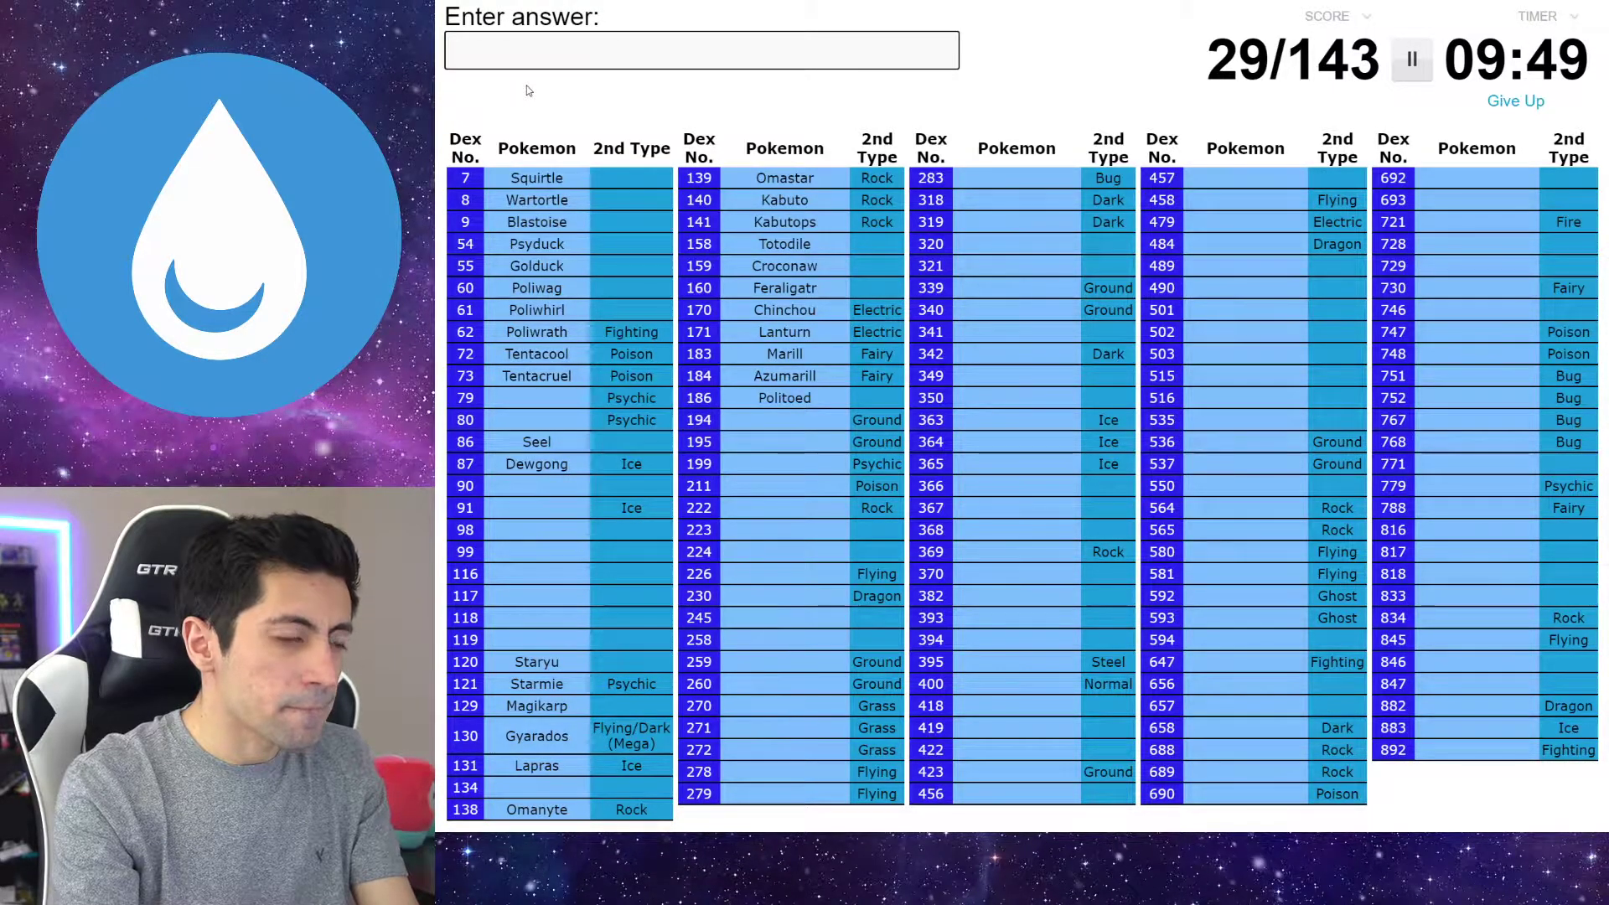
pyautogui.write('bar')
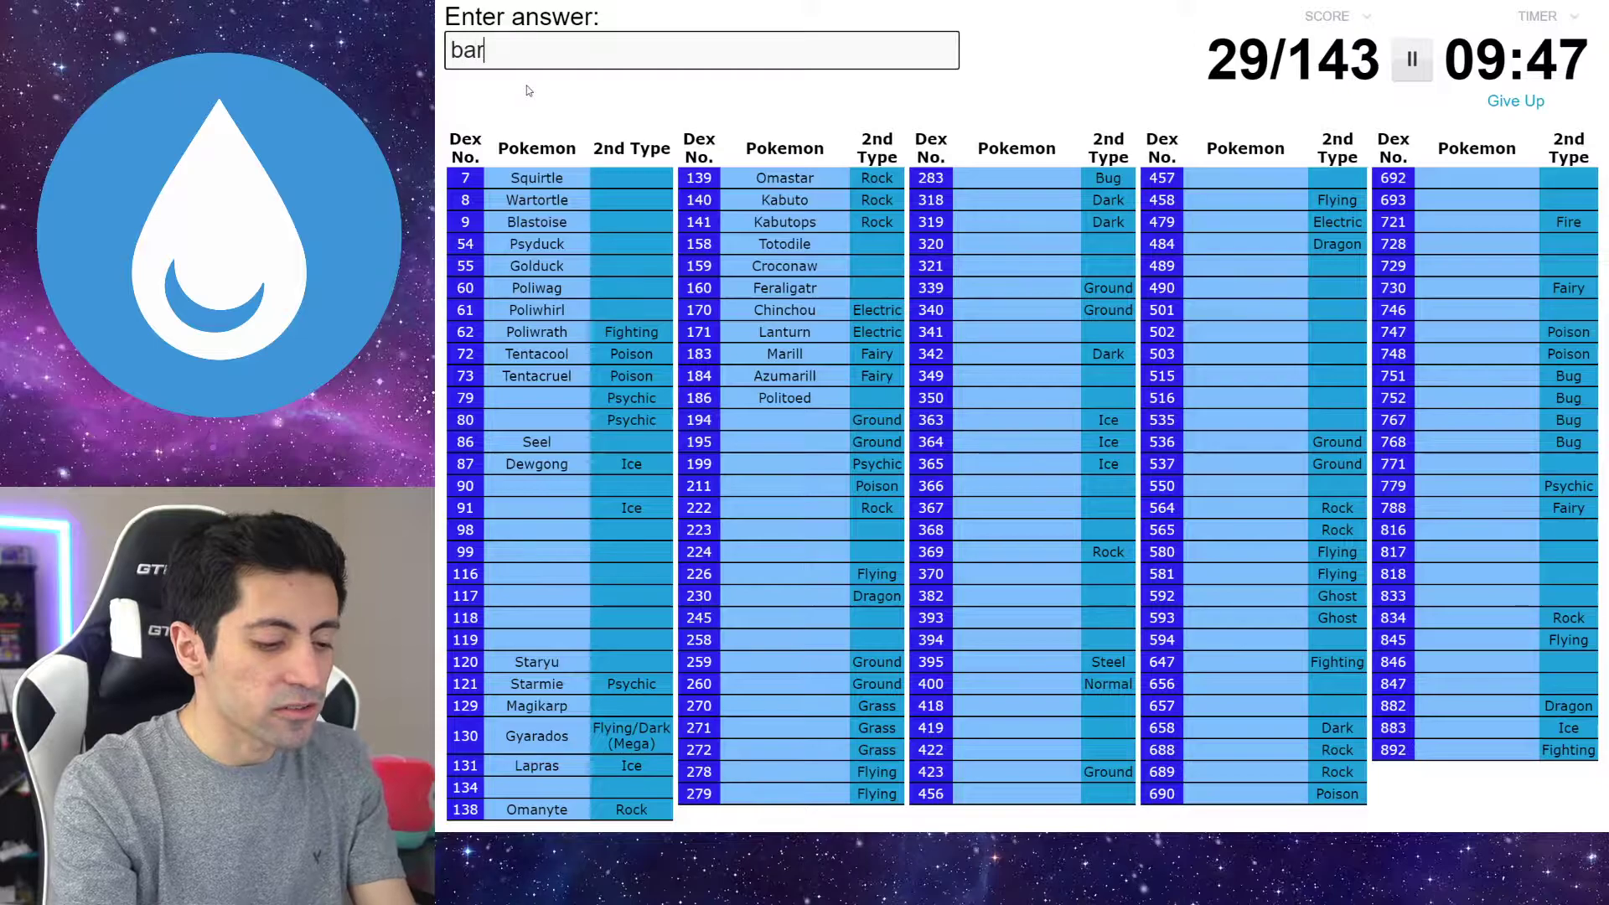
pyautogui.write('co')
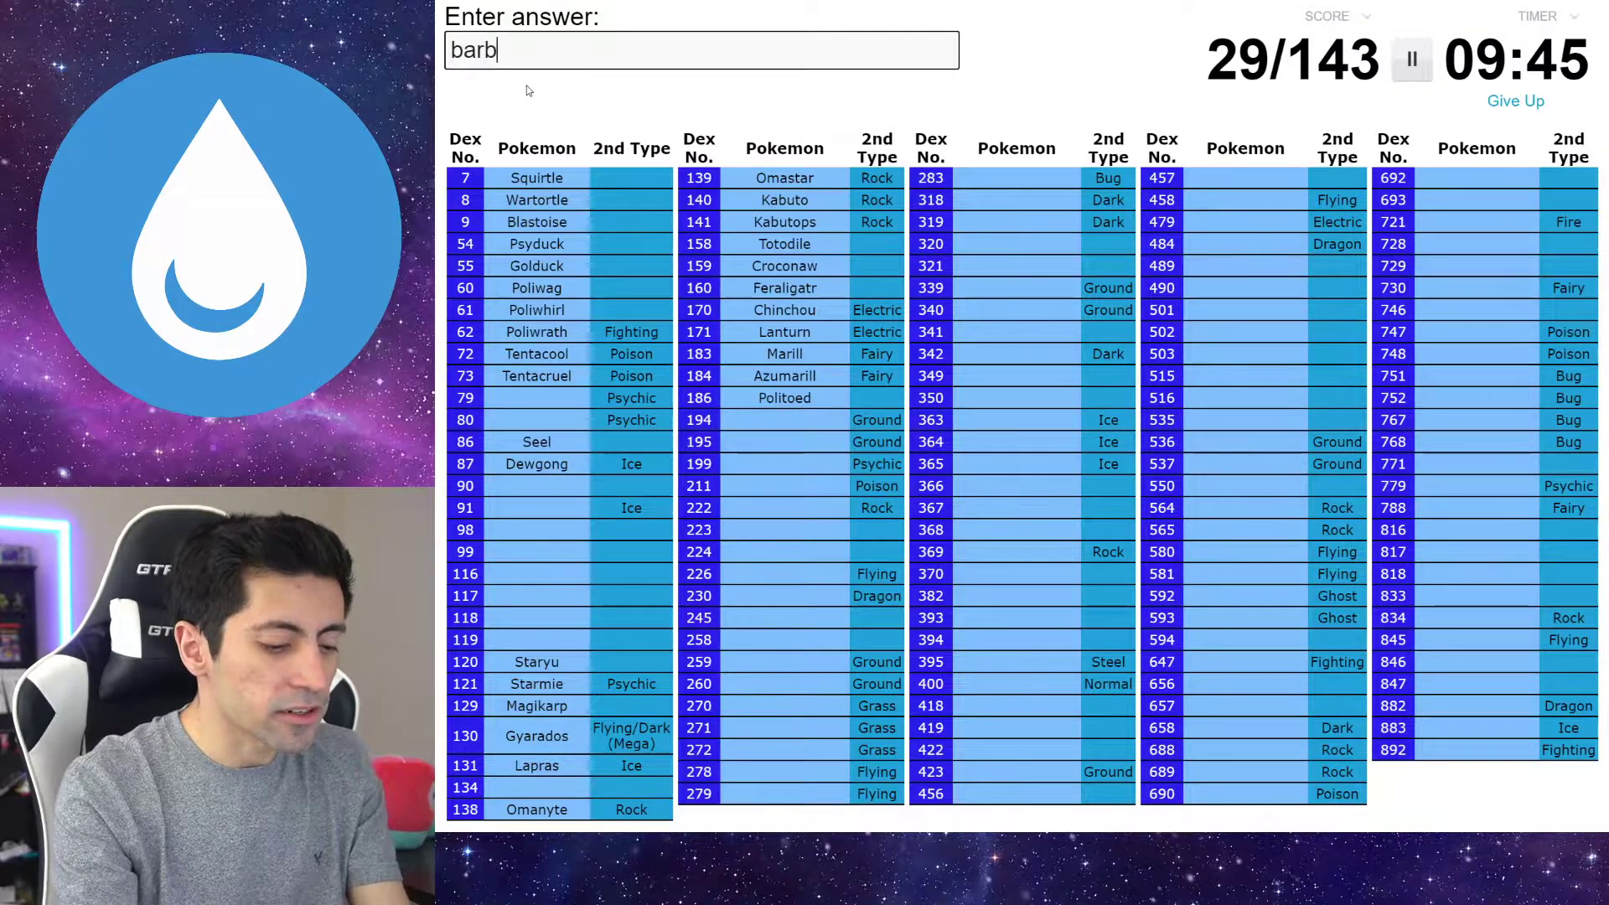
pyautogui.write('C')
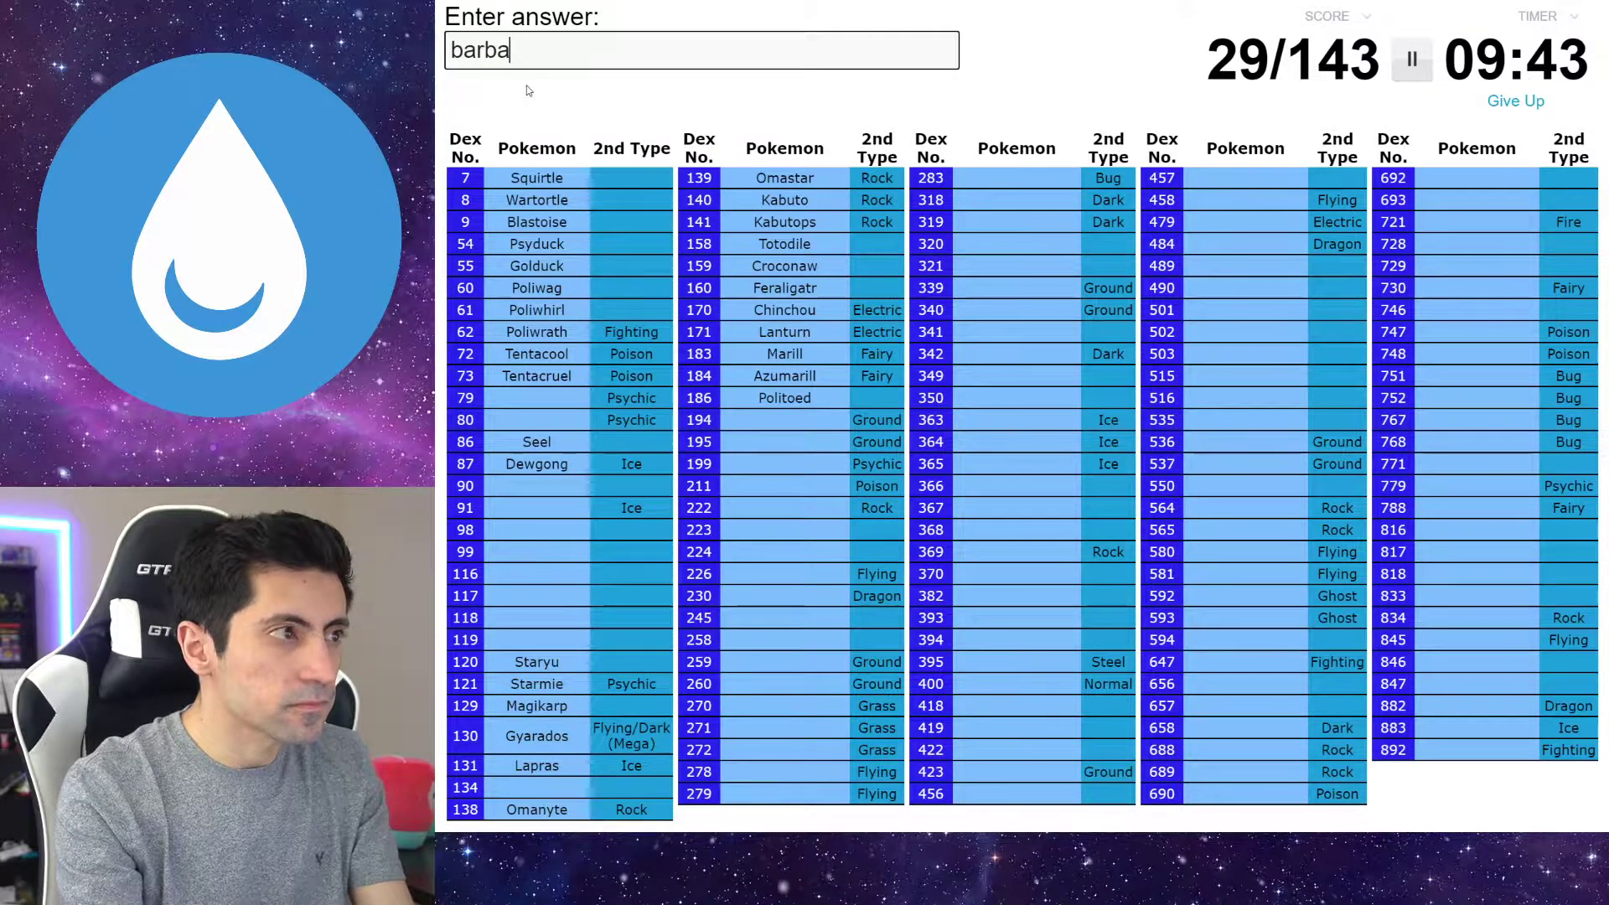
pyautogui.press('BackSpace')
pyautogui.write('H')
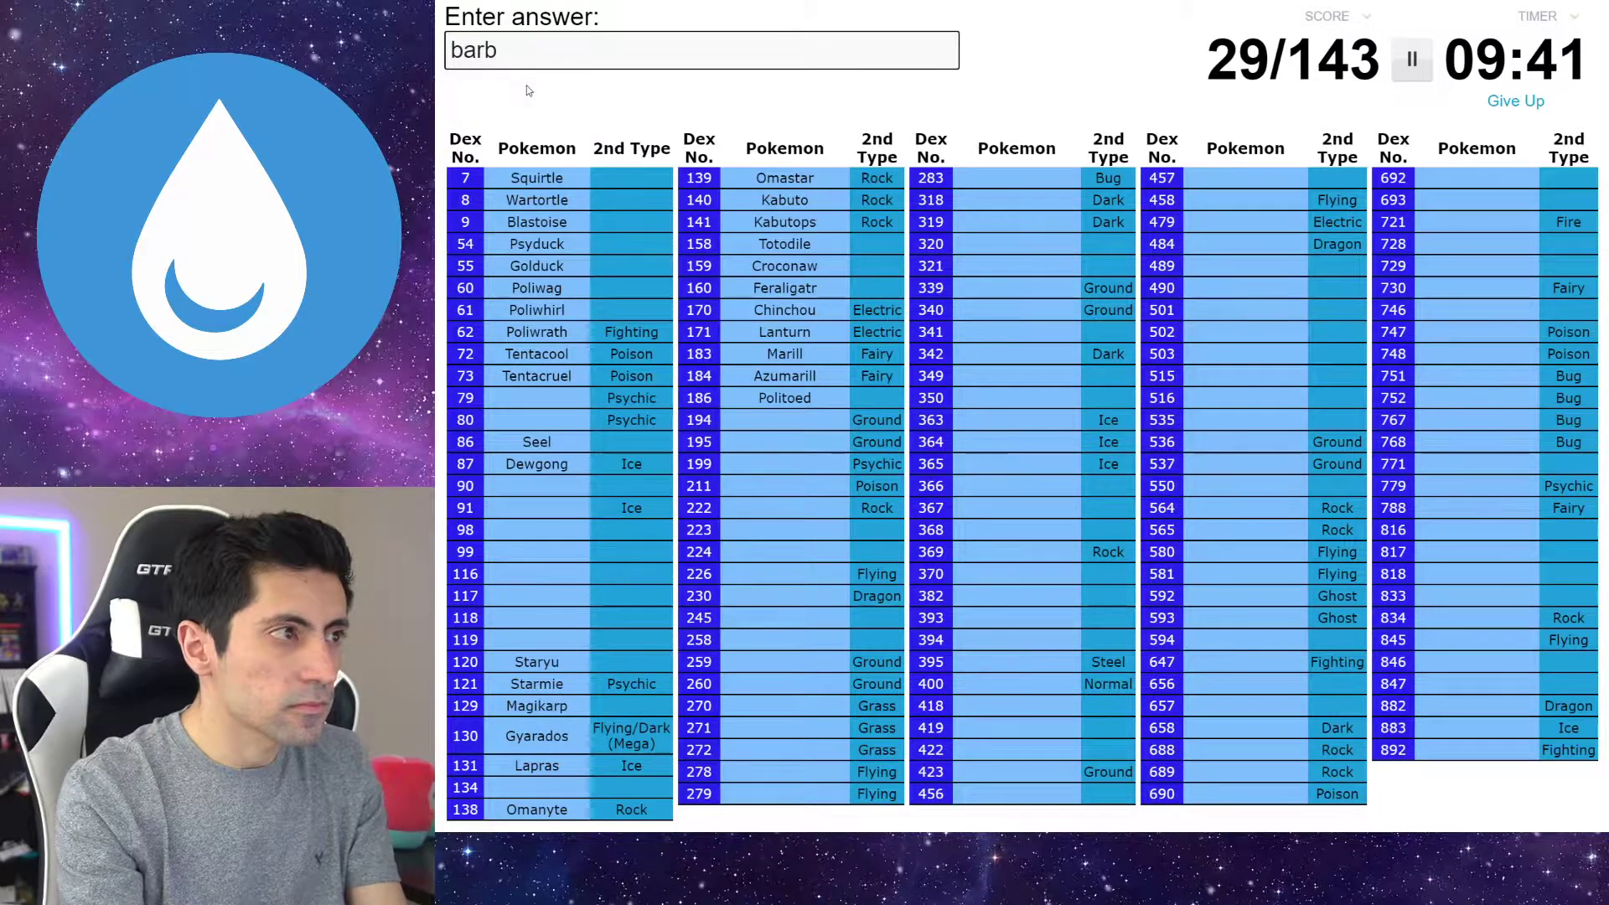
pyautogui.write('ach')
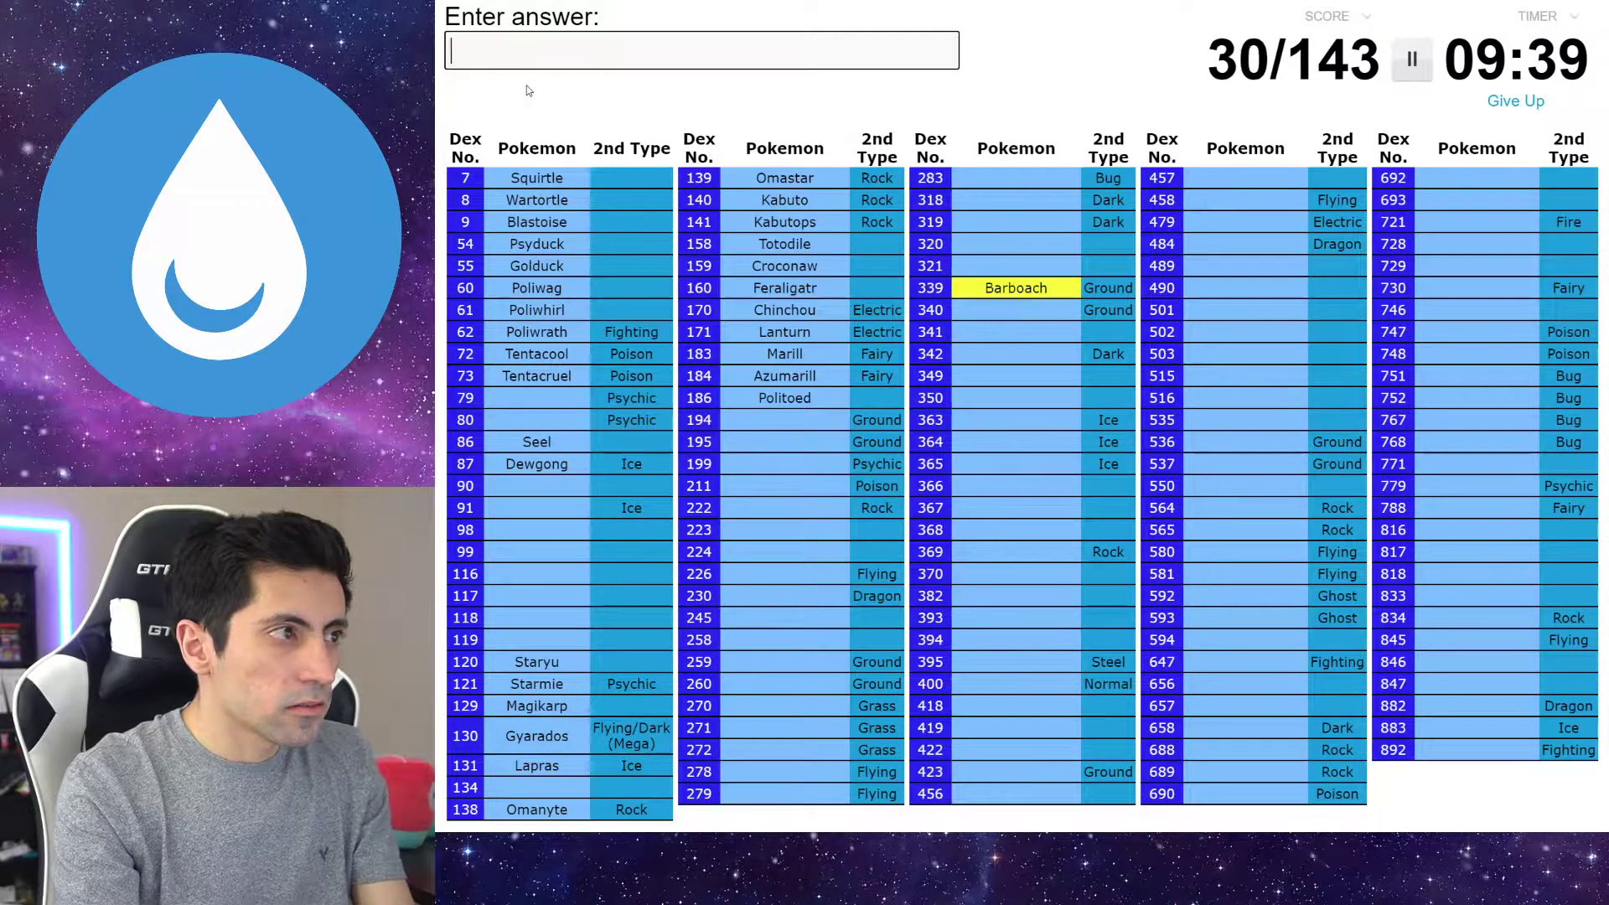
pyautogui.write('whiscas')
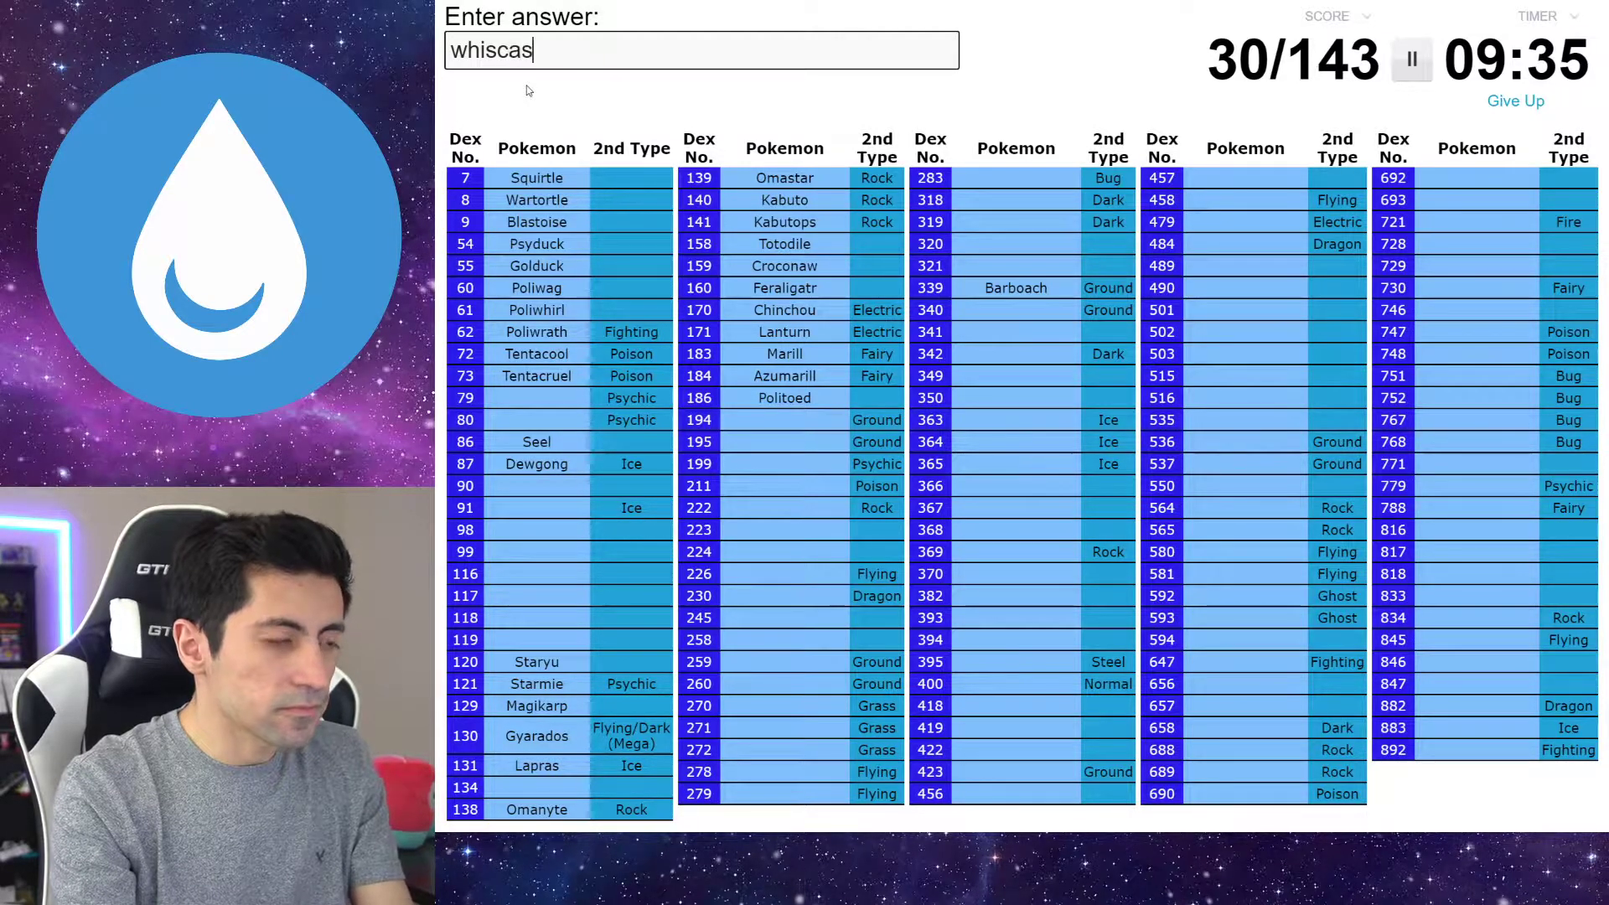
pyautogui.write('hwo')
pyautogui.write('oper')
pyautogui.write('q')
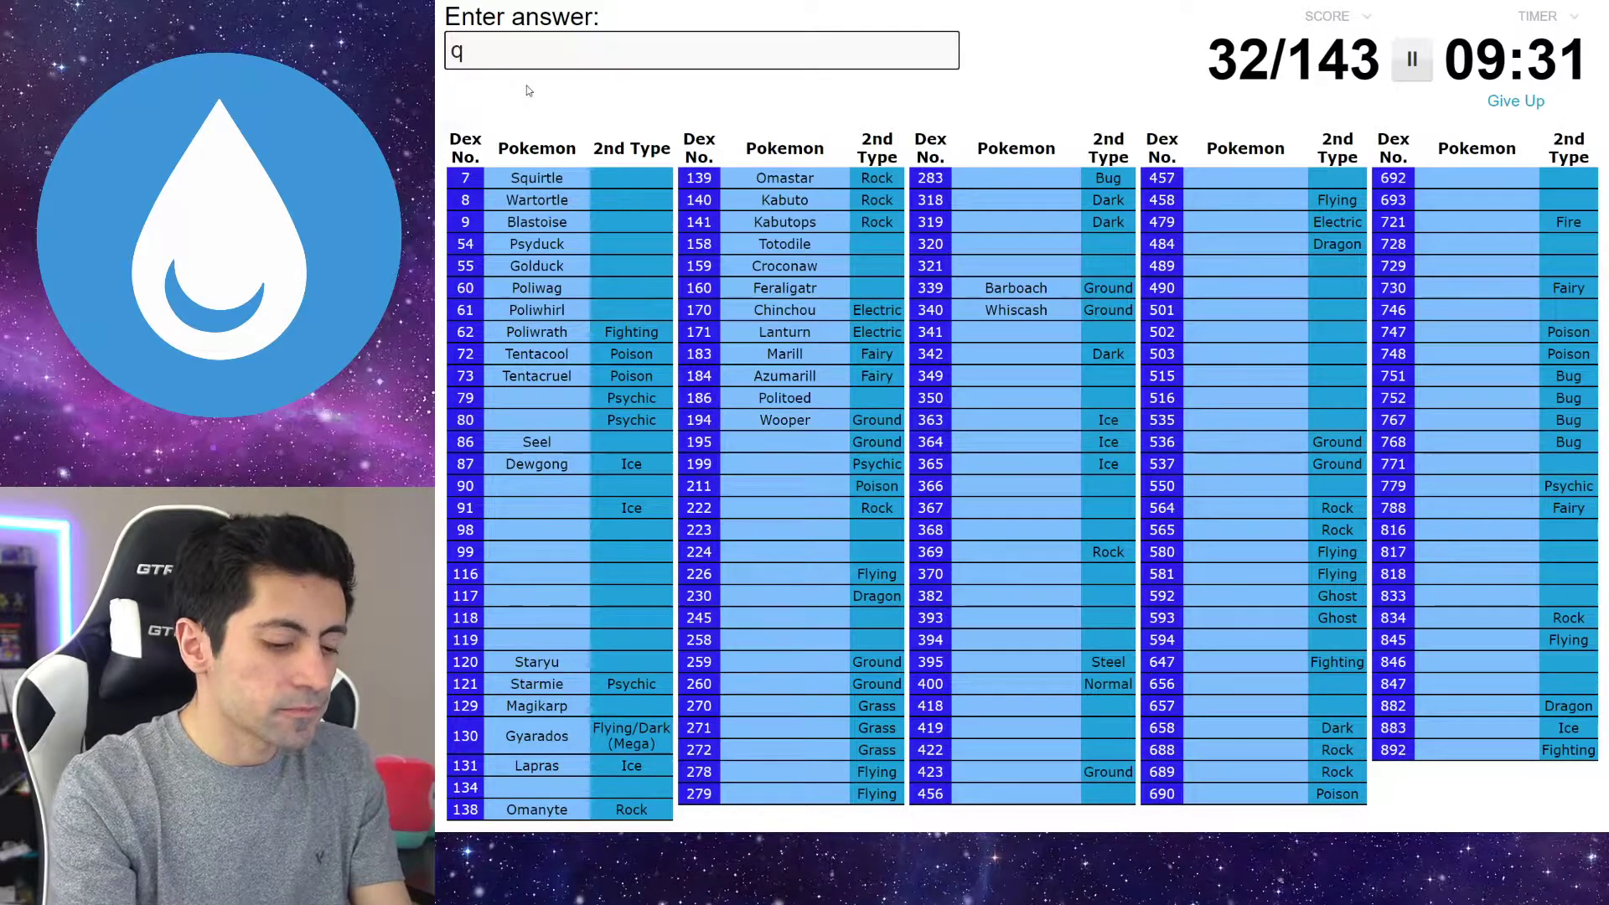
pyautogui.write('uagir')
pyautogui.press('BackSpace')
pyautogui.write('sire')
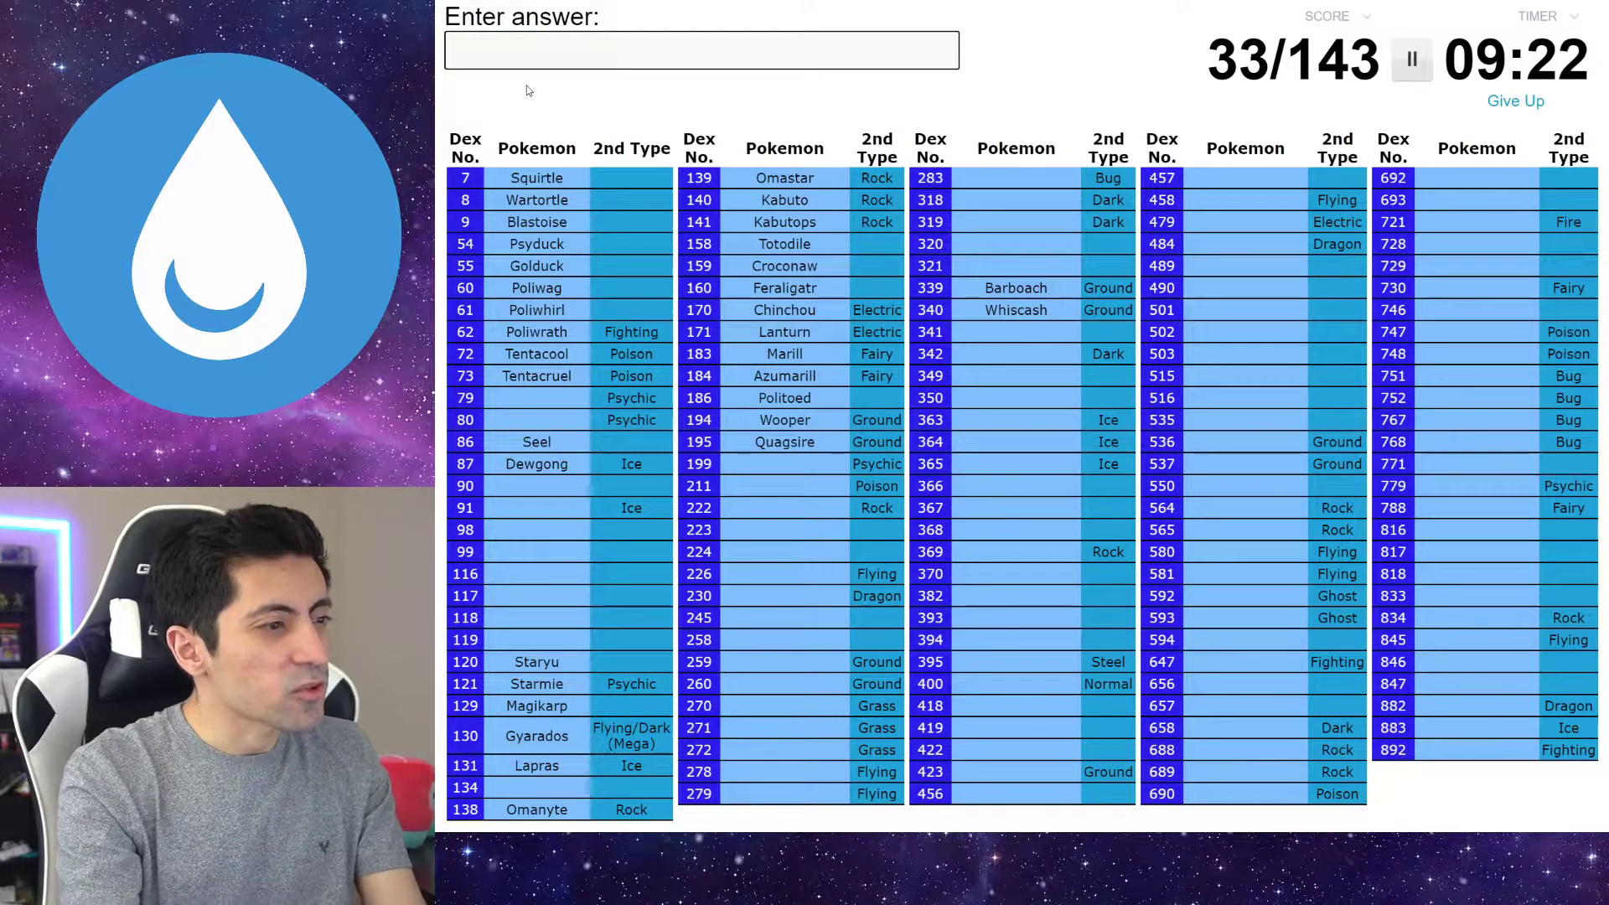
pyautogui.write('vapore')
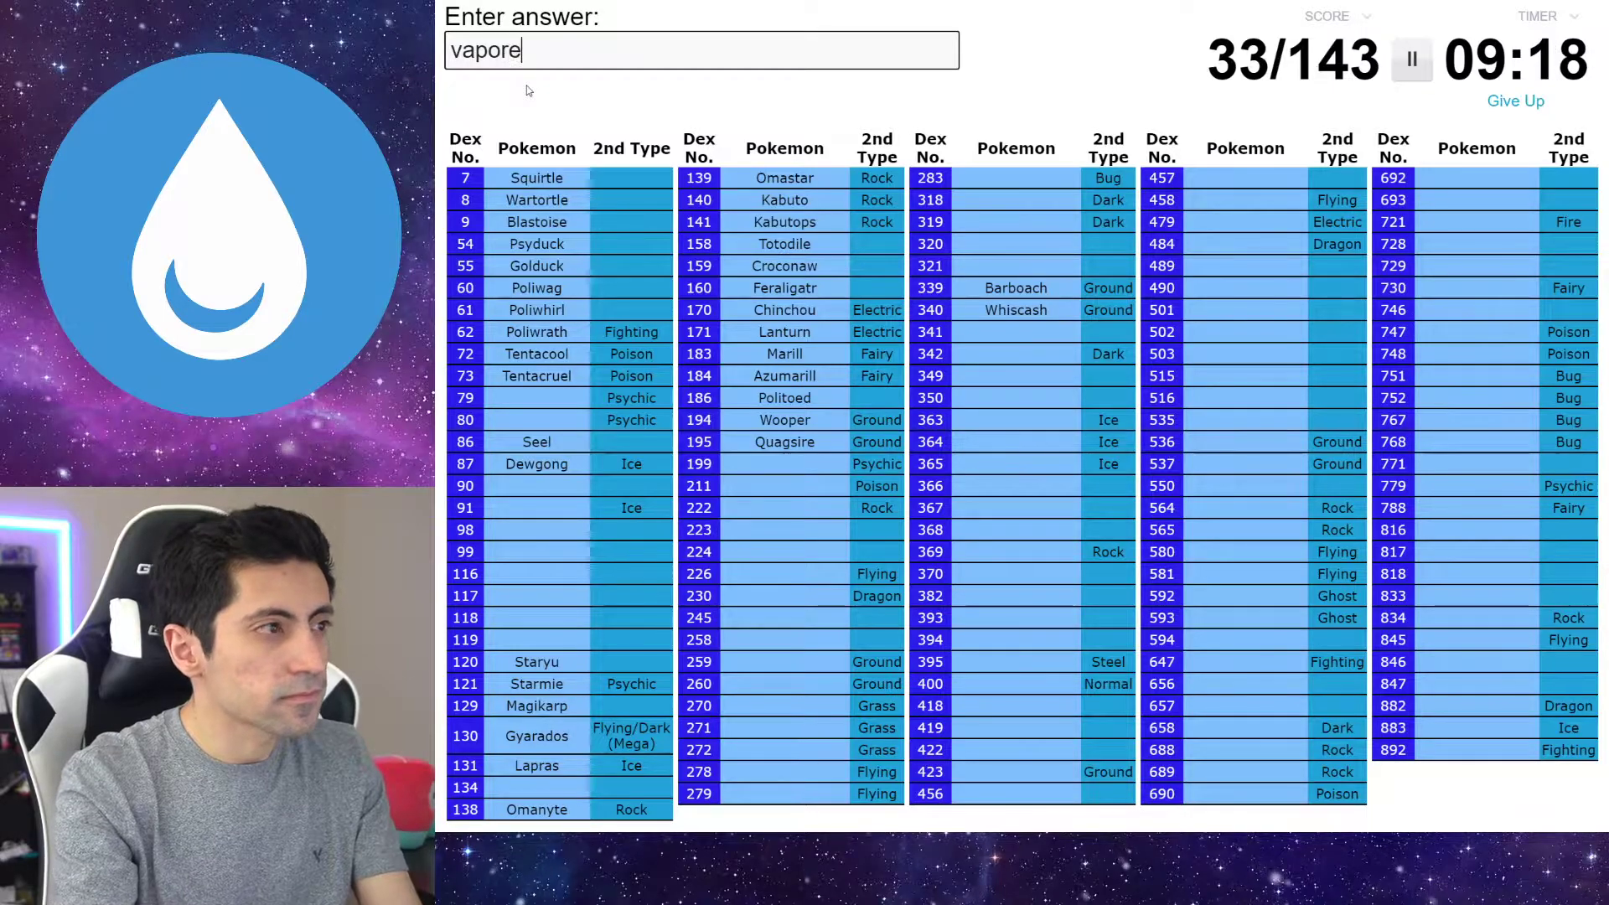
pyautogui.write('on')
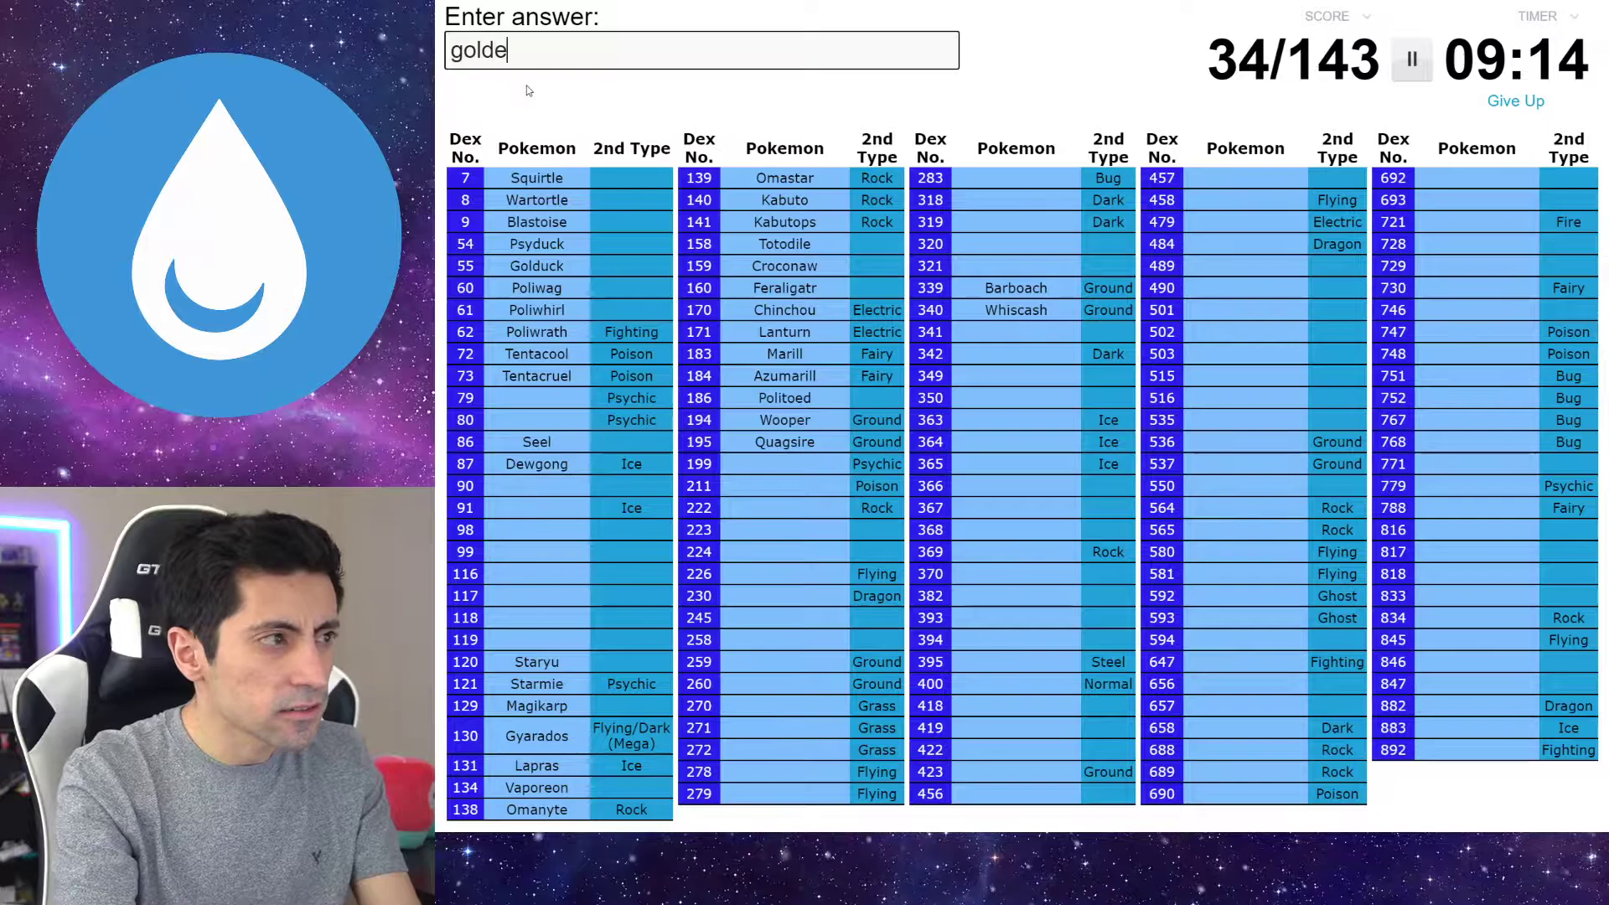
pyautogui.write('n')
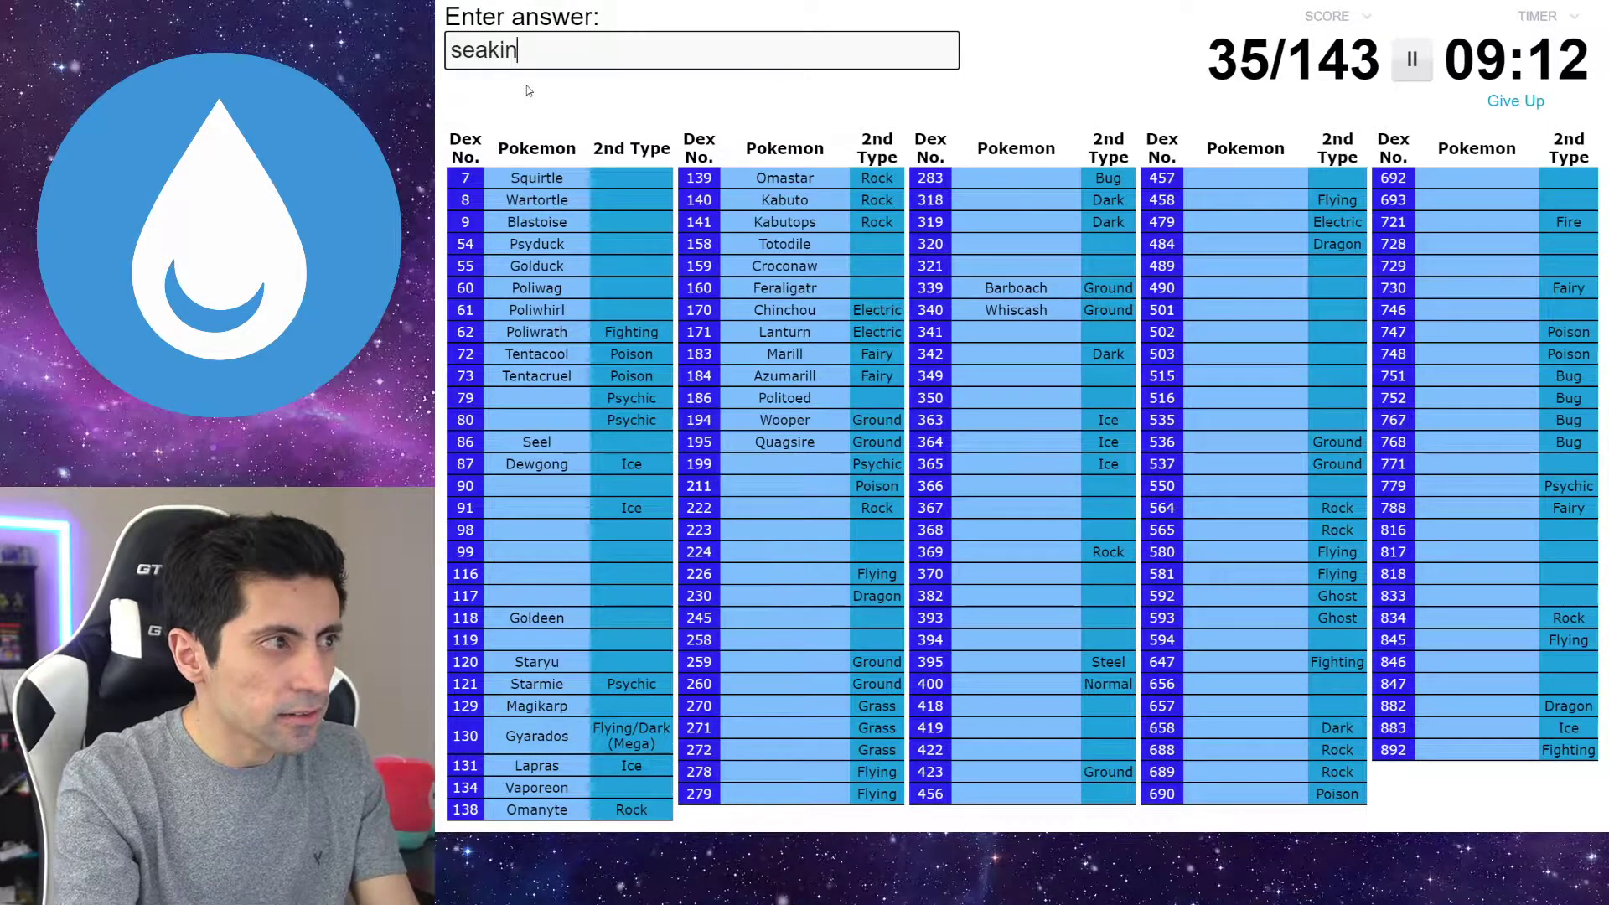
pyautogui.write('g')
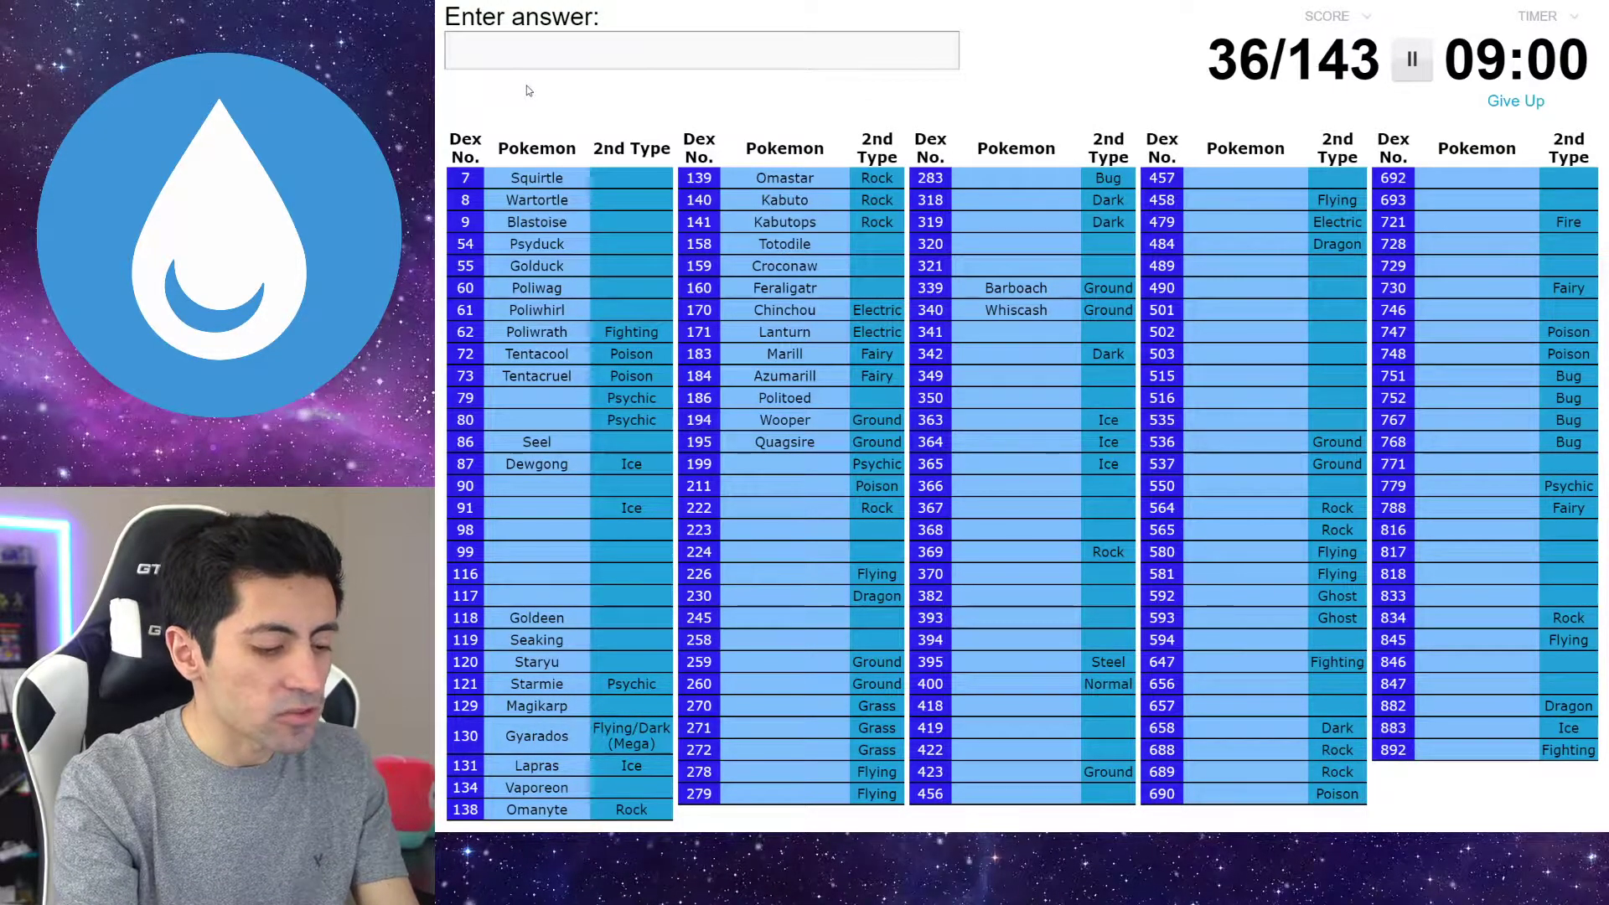
pyautogui.click(573, 64)
pyautogui.write('slop')
# Enter Slowpoke, Slowbro, Slowking, Qwilfish and Corsola, clearing mistyped letters along the way
pyautogui.press('BackSpace')
pyautogui.press('BackSpace')
pyautogui.write('poke')
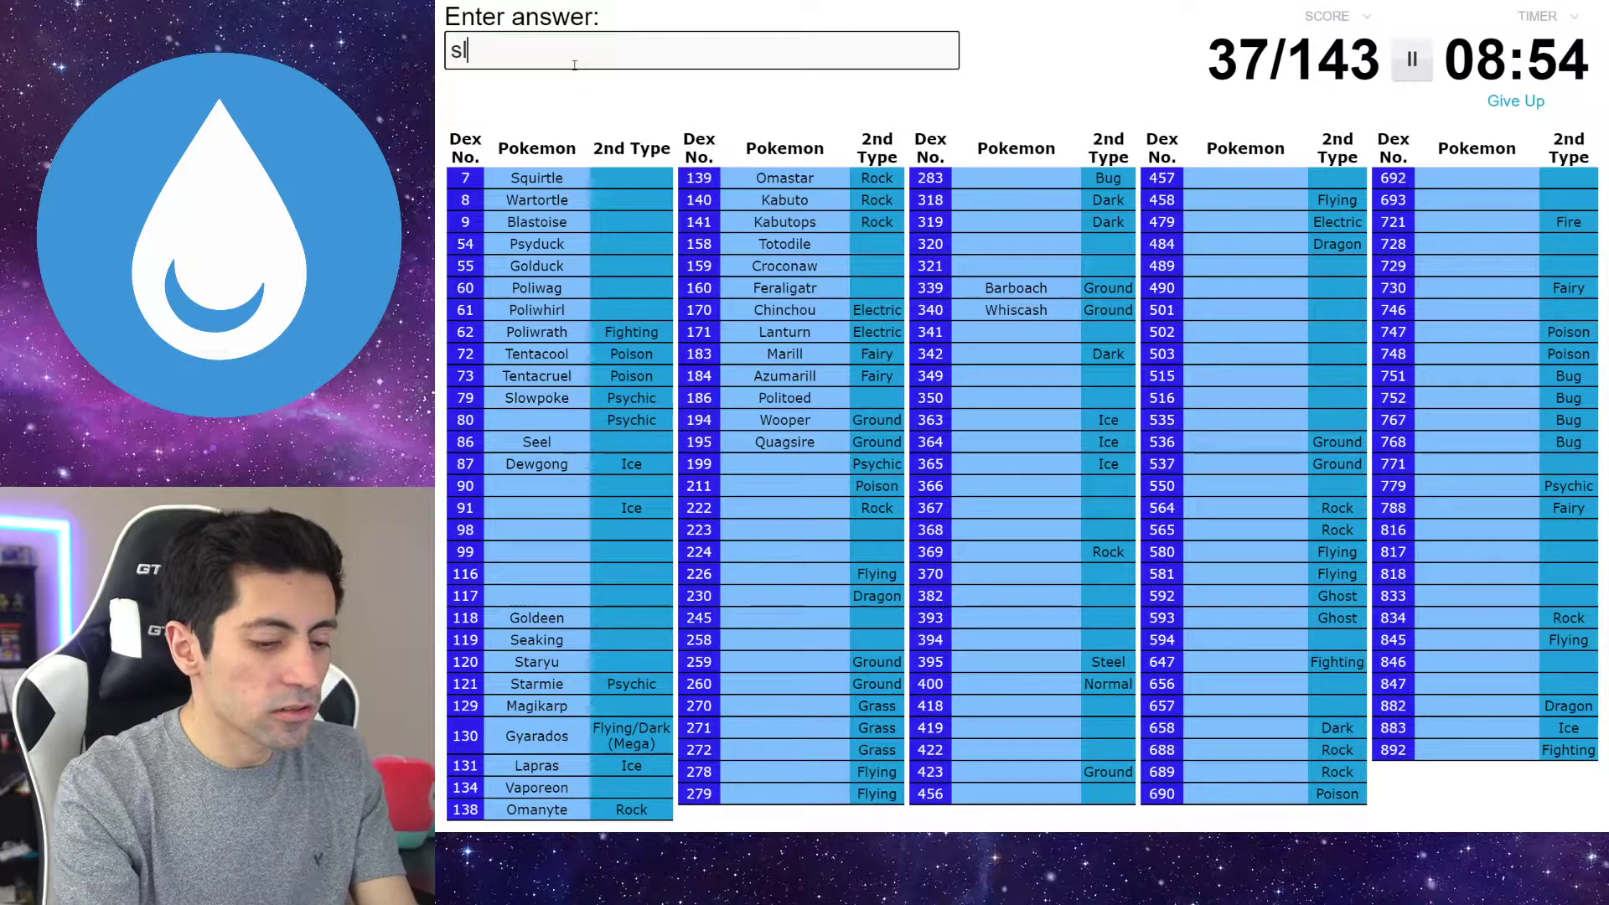
pyautogui.write('broks')
pyautogui.press('BackSpace')
pyautogui.press('BackSpace')
pyautogui.press('BackSpace')
pyautogui.press('BackSpace')
pyautogui.press('BackSpace')
pyautogui.press('BackSpace')
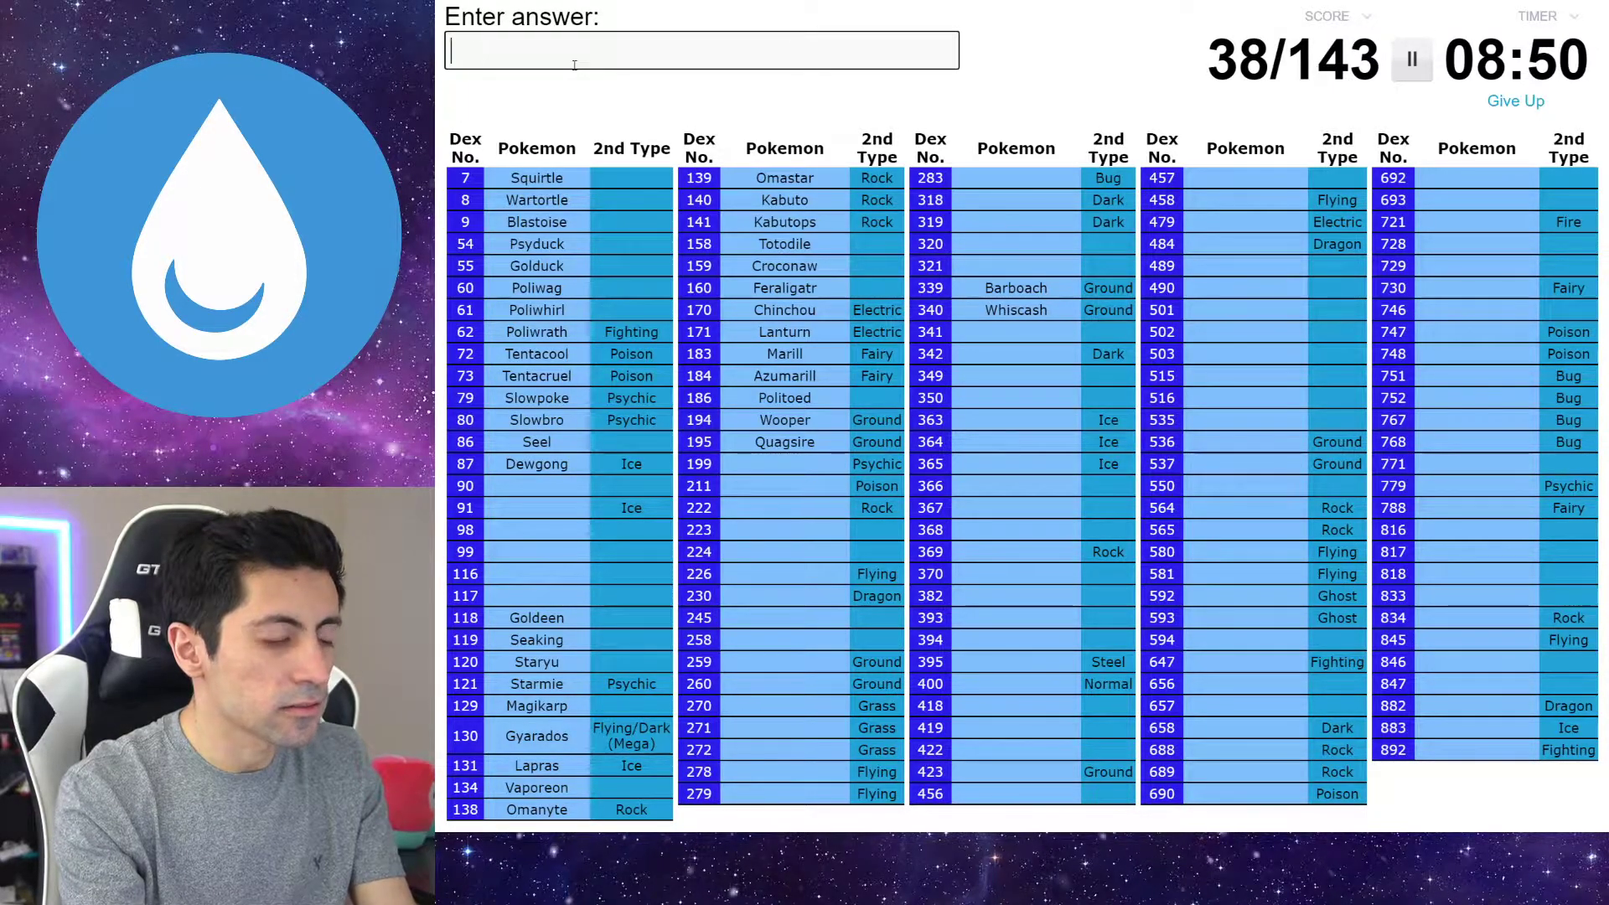
pyautogui.write('lowking')
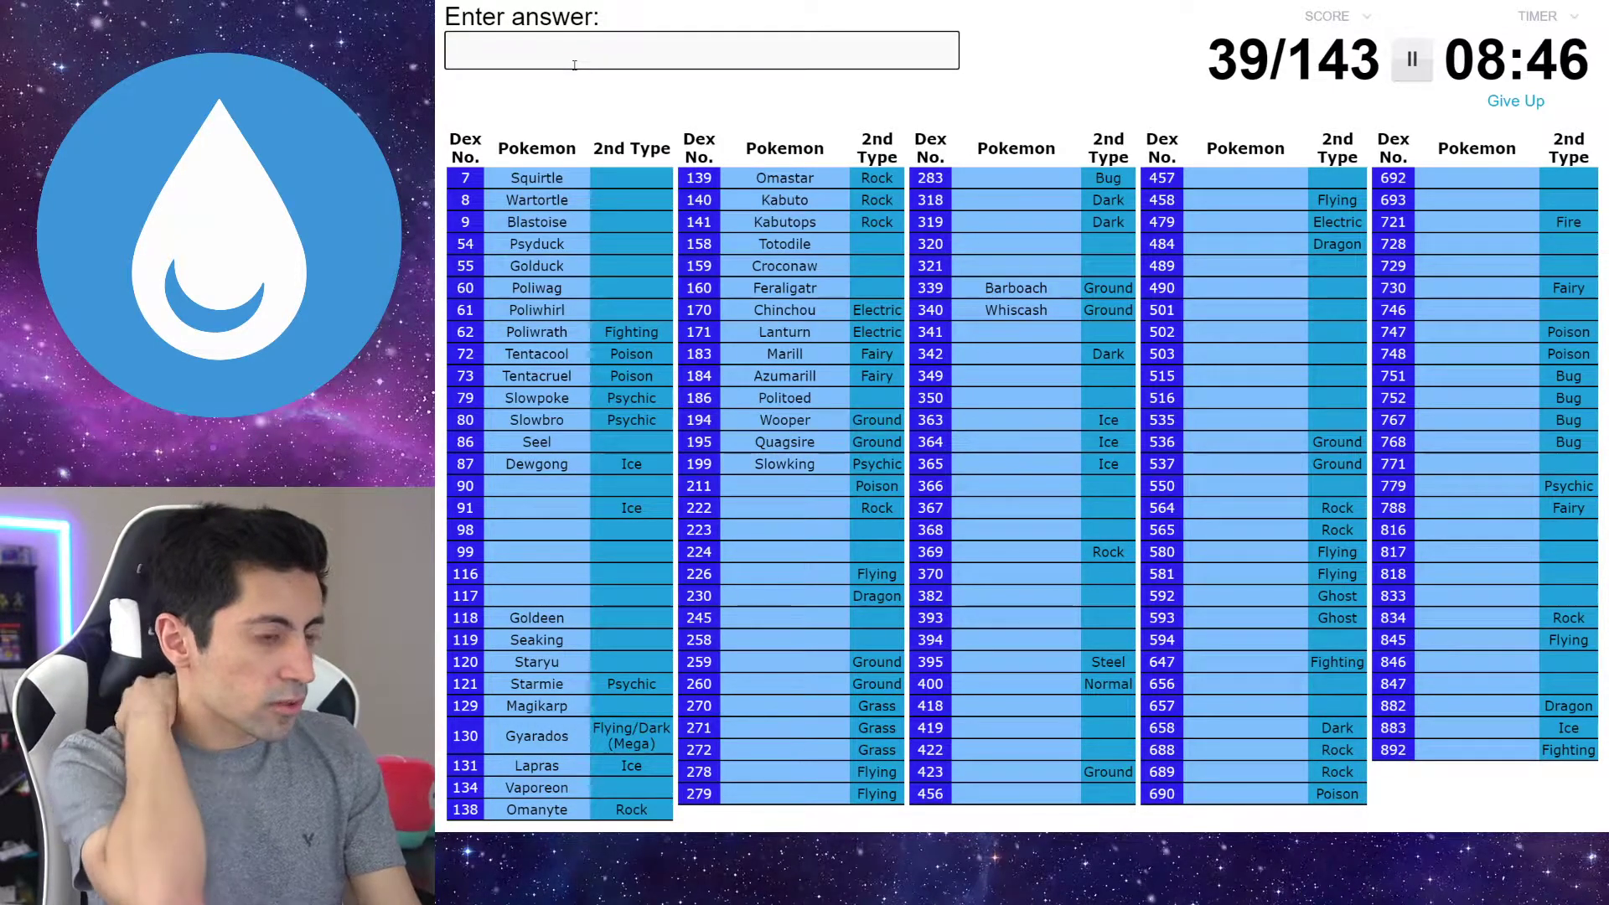
pyautogui.write('qwilfis')
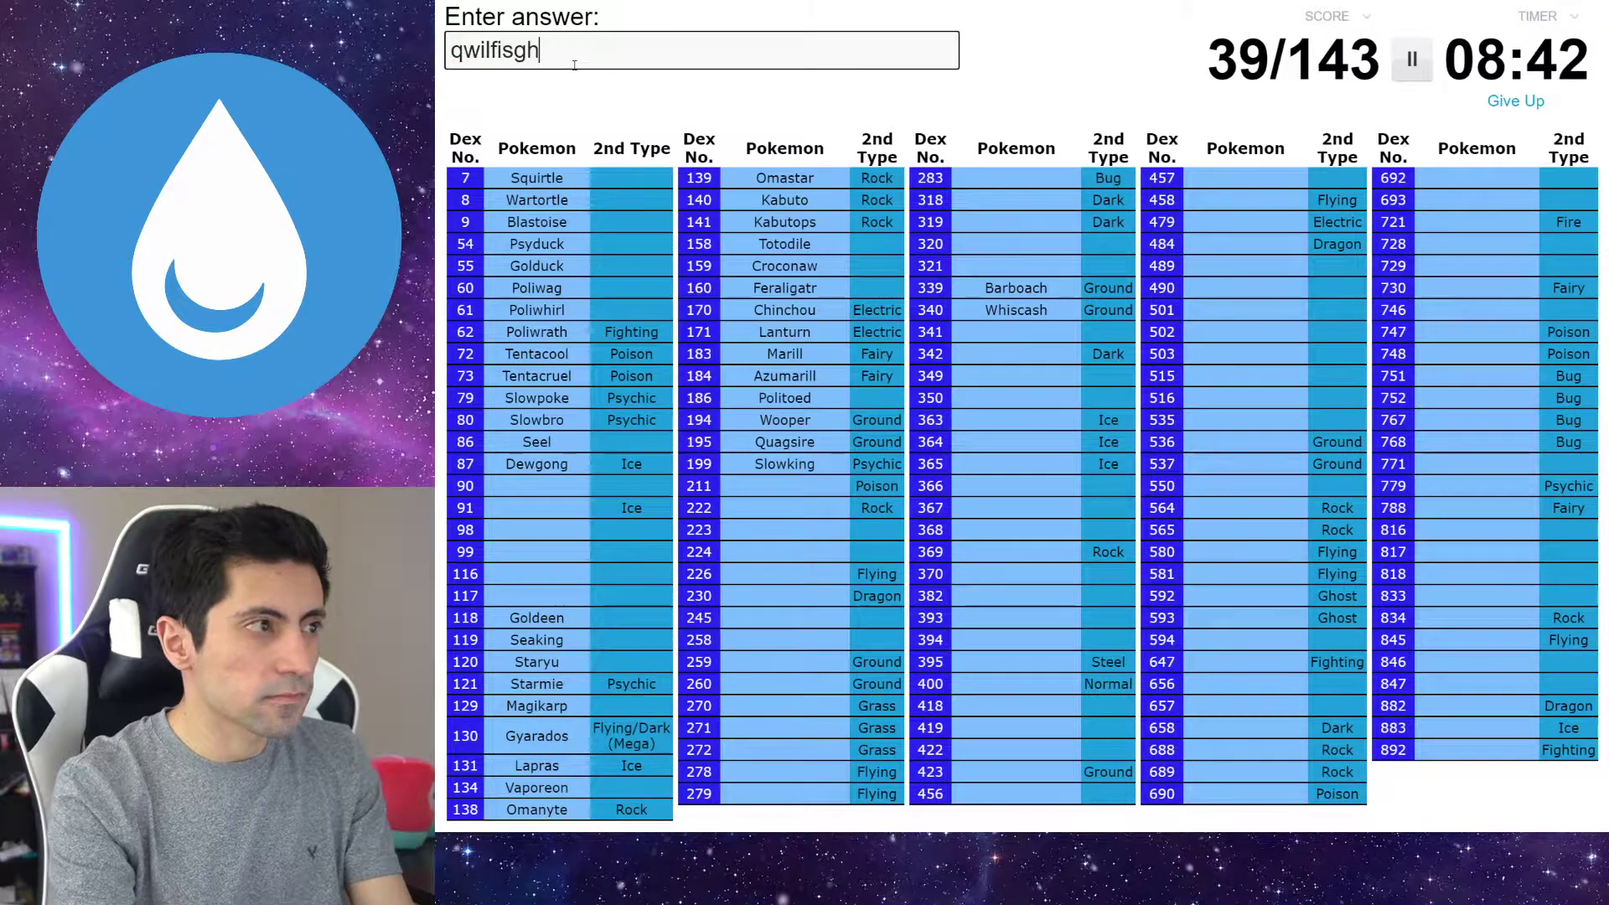
pyautogui.press('BackSpace')
pyautogui.write('h')
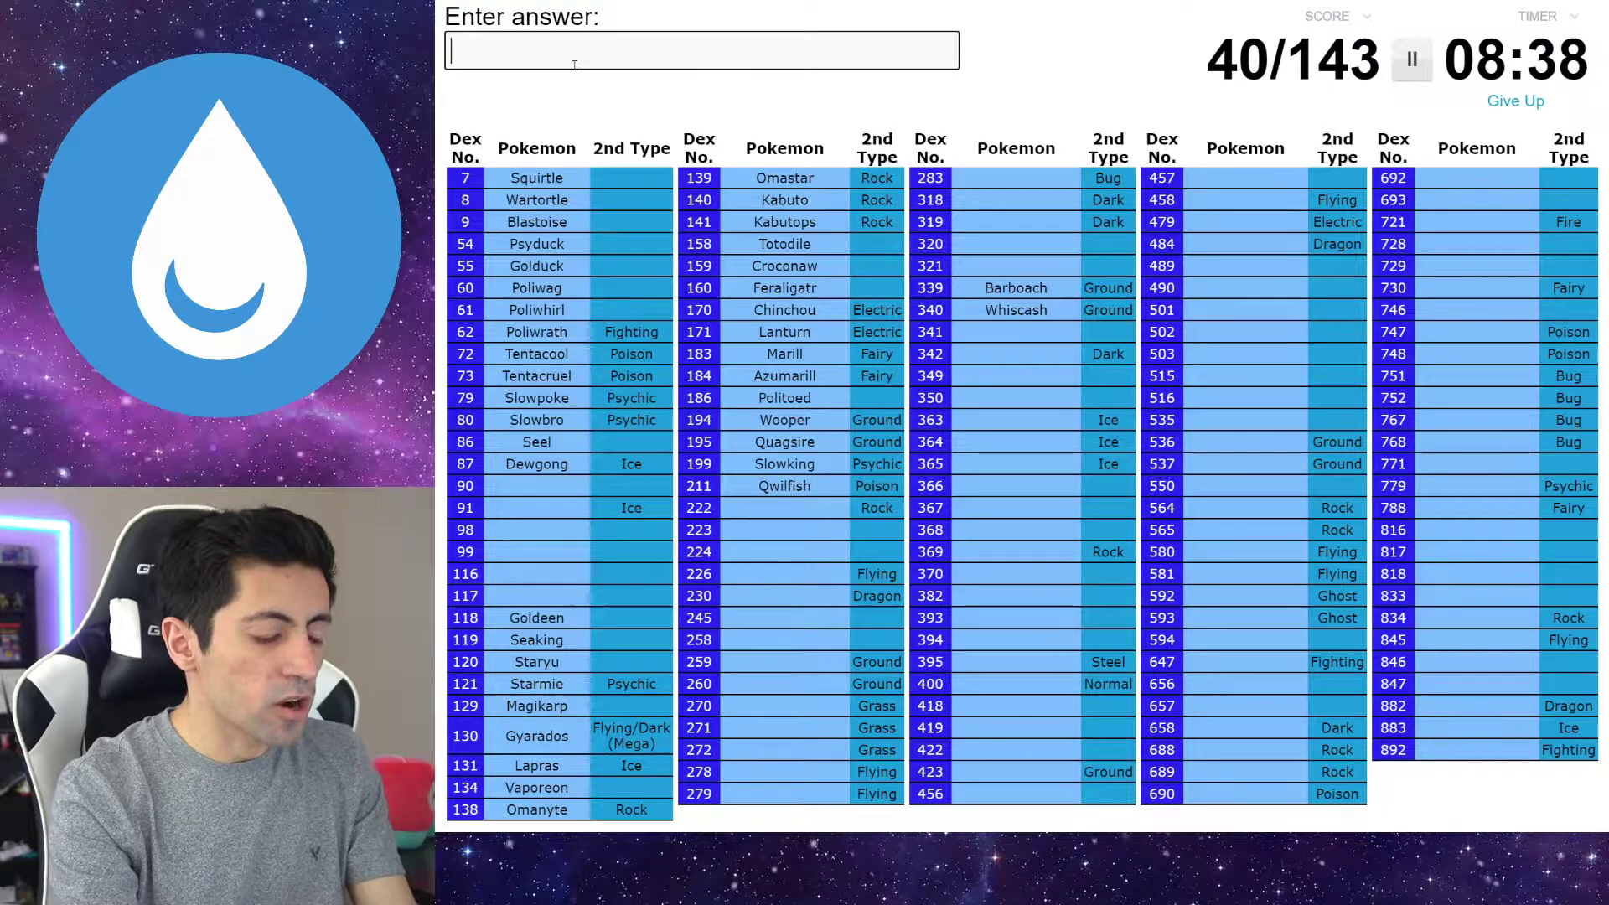
pyautogui.press('BackSpace')
pyautogui.press('BackSpace')
pyautogui.write('corsola')
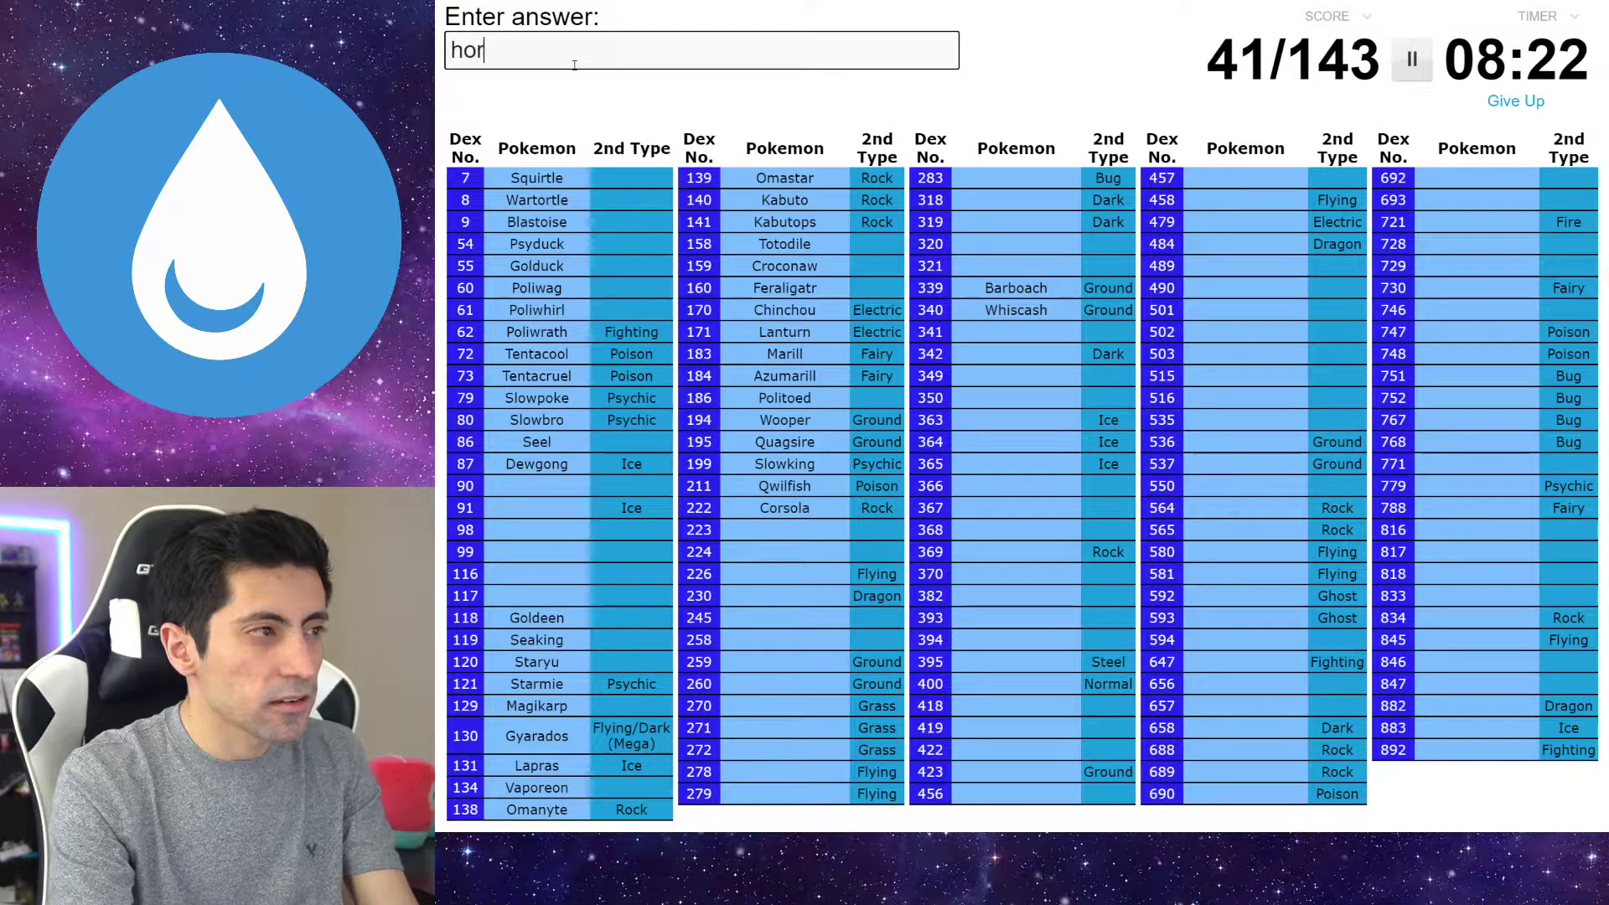
pyautogui.write('ea')
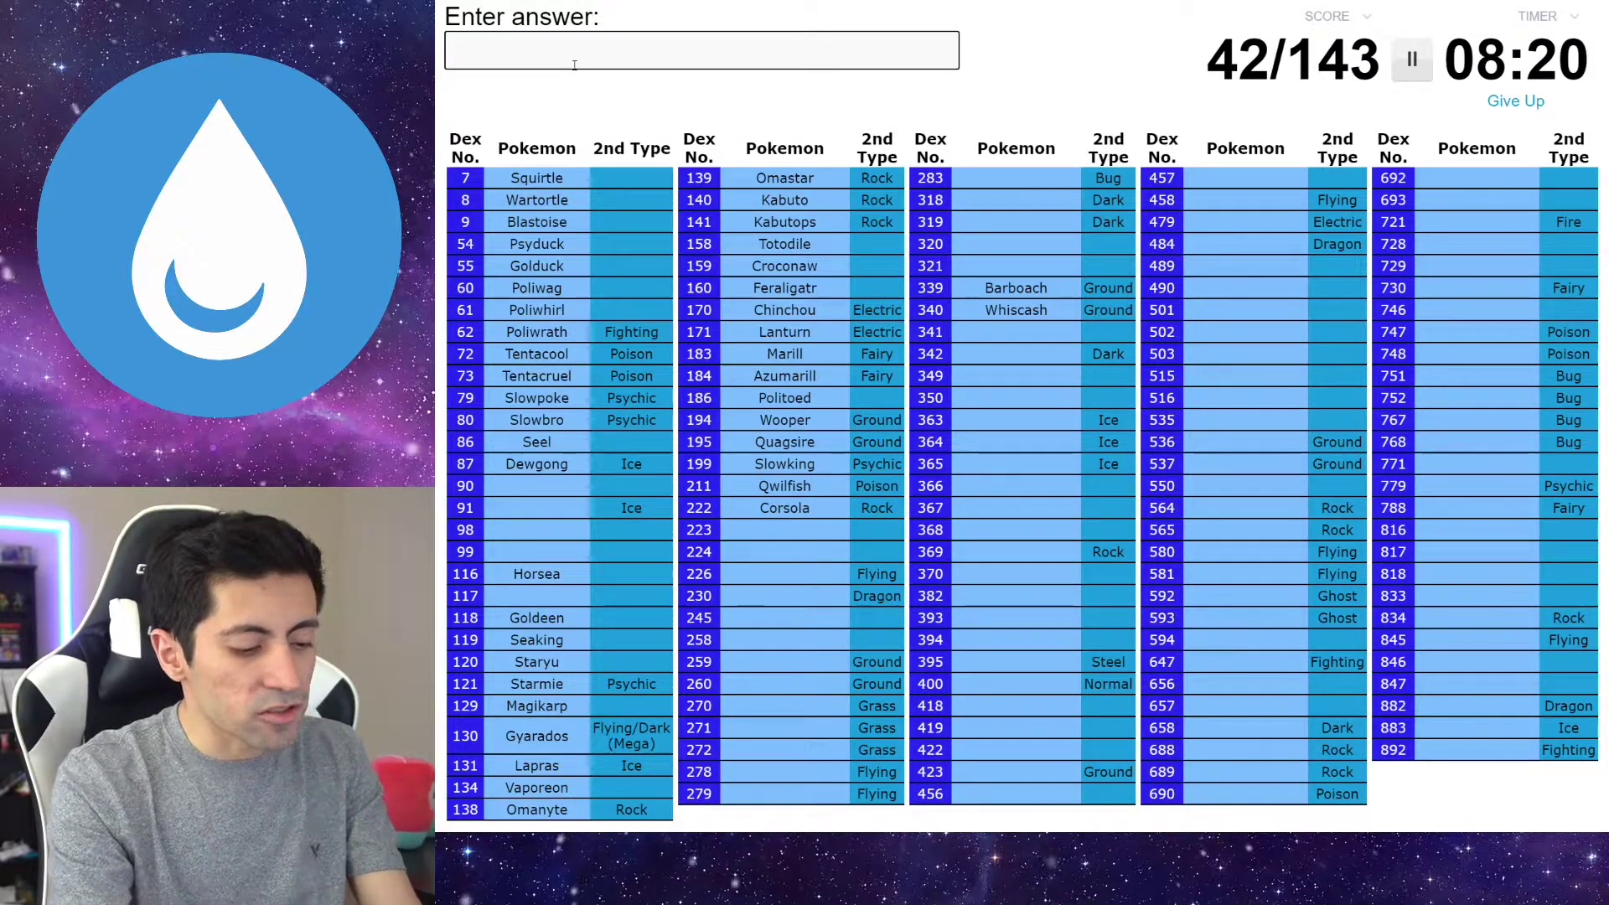
pyautogui.write('seadra')
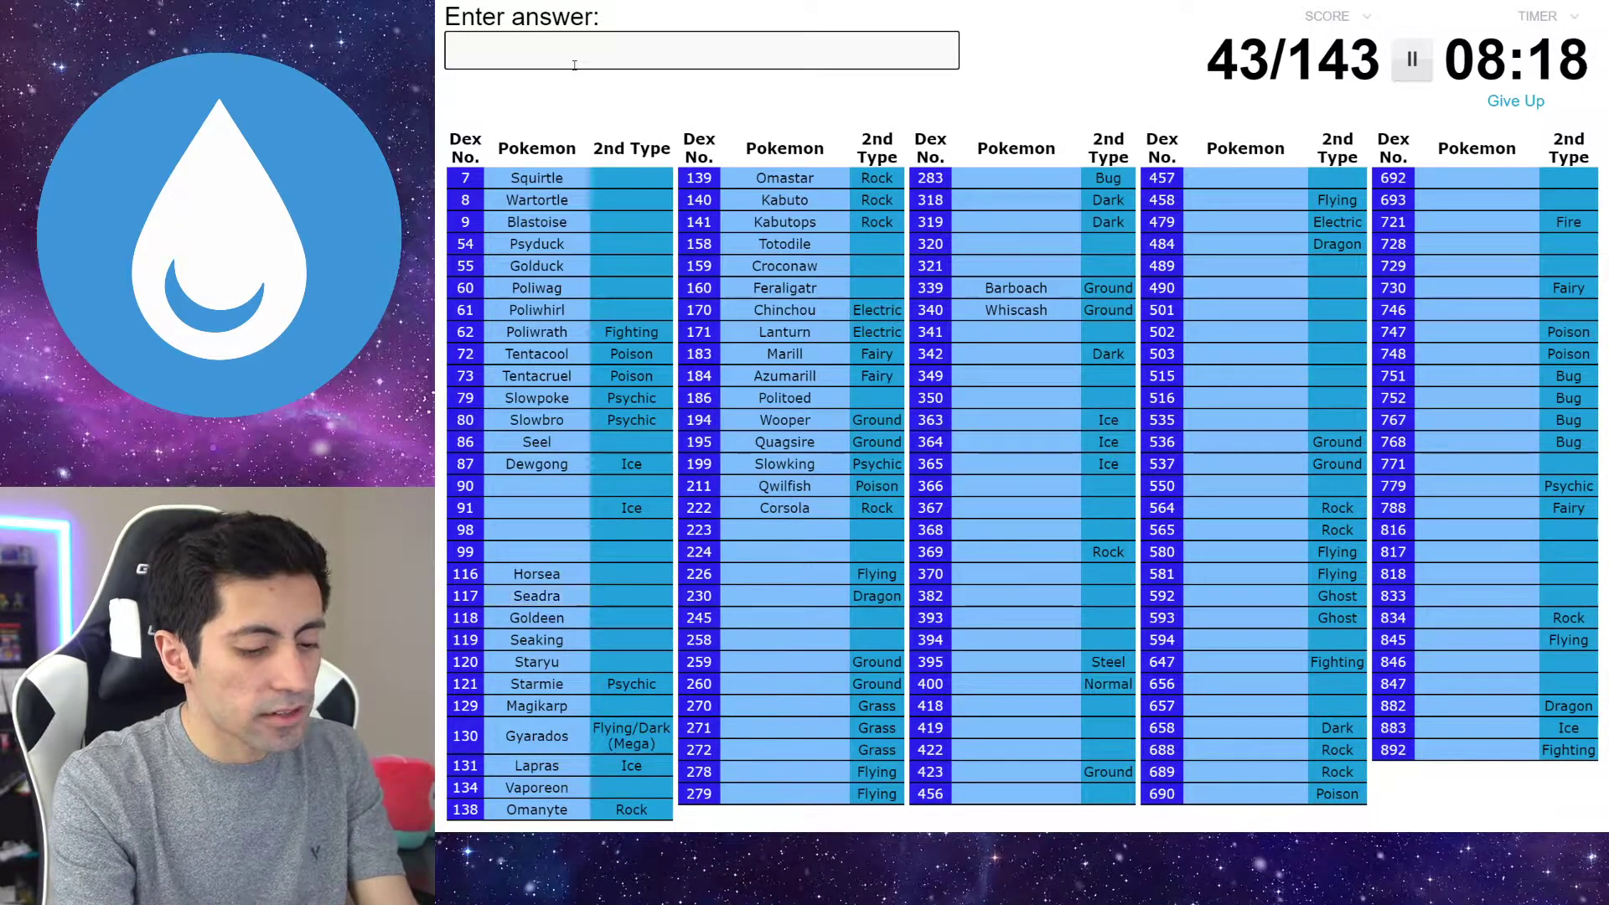
pyautogui.write('kingdra')
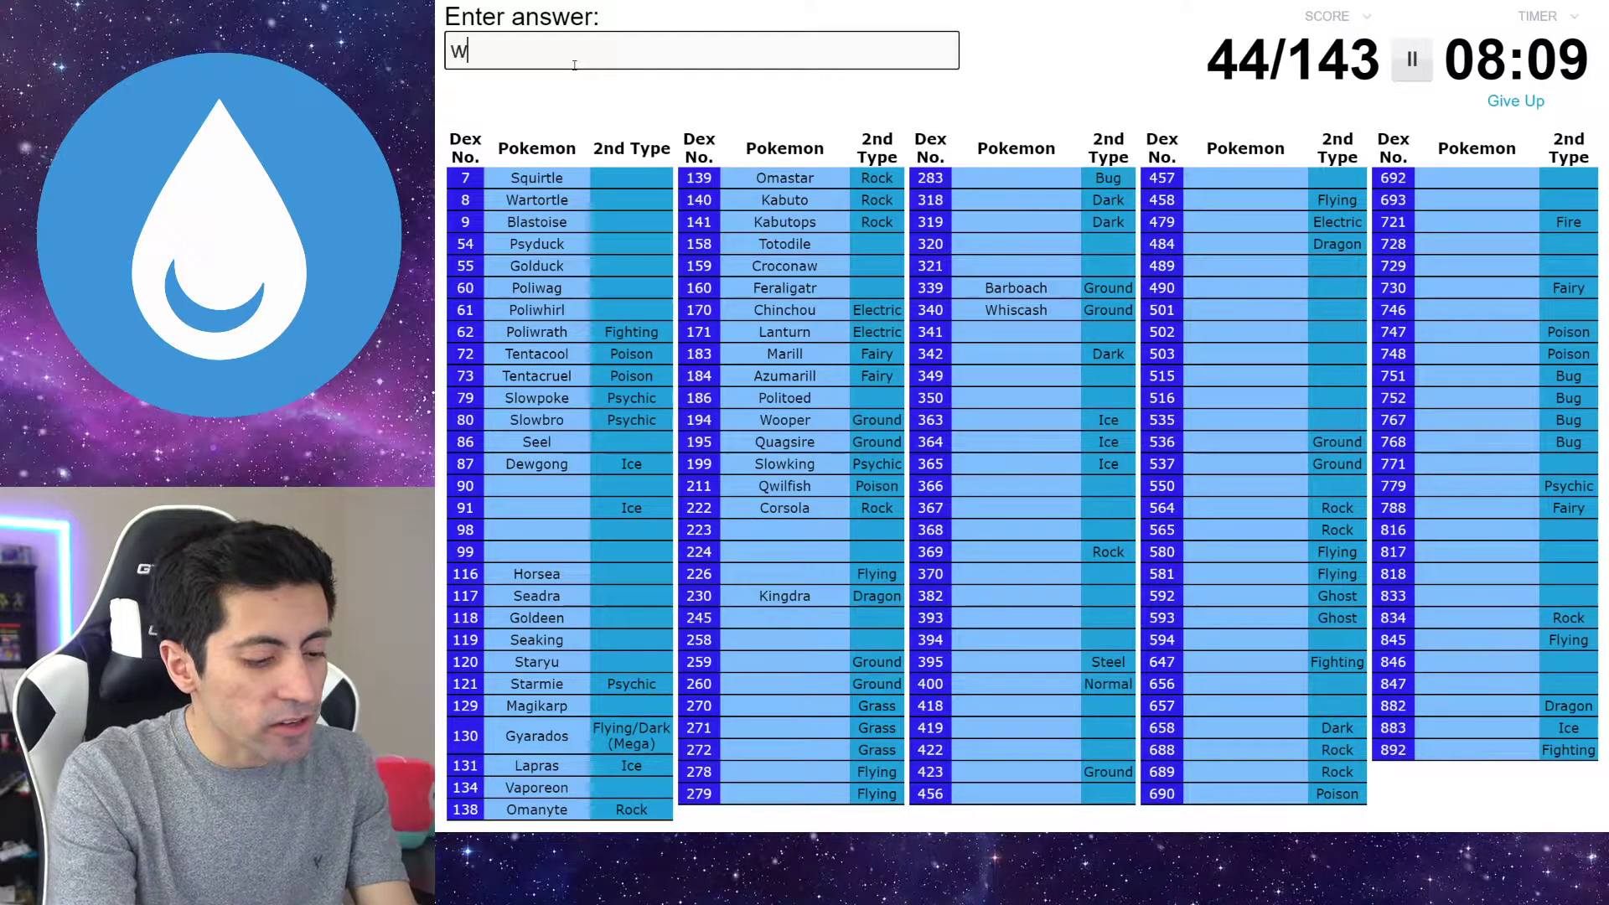
pyautogui.write('ingull')
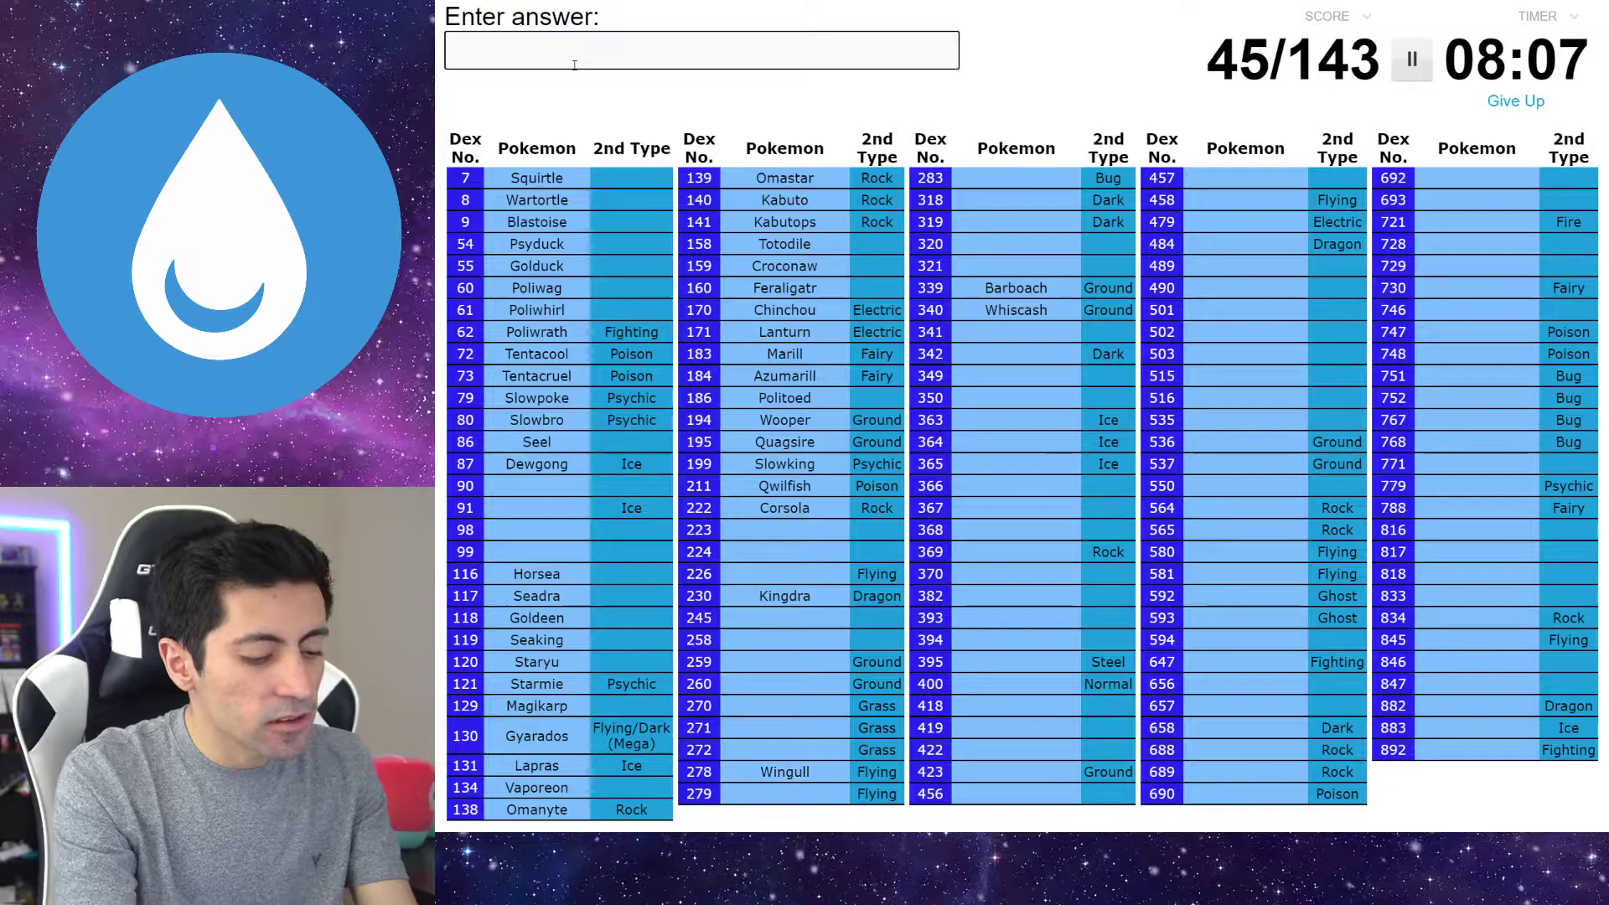
pyautogui.write('peper')
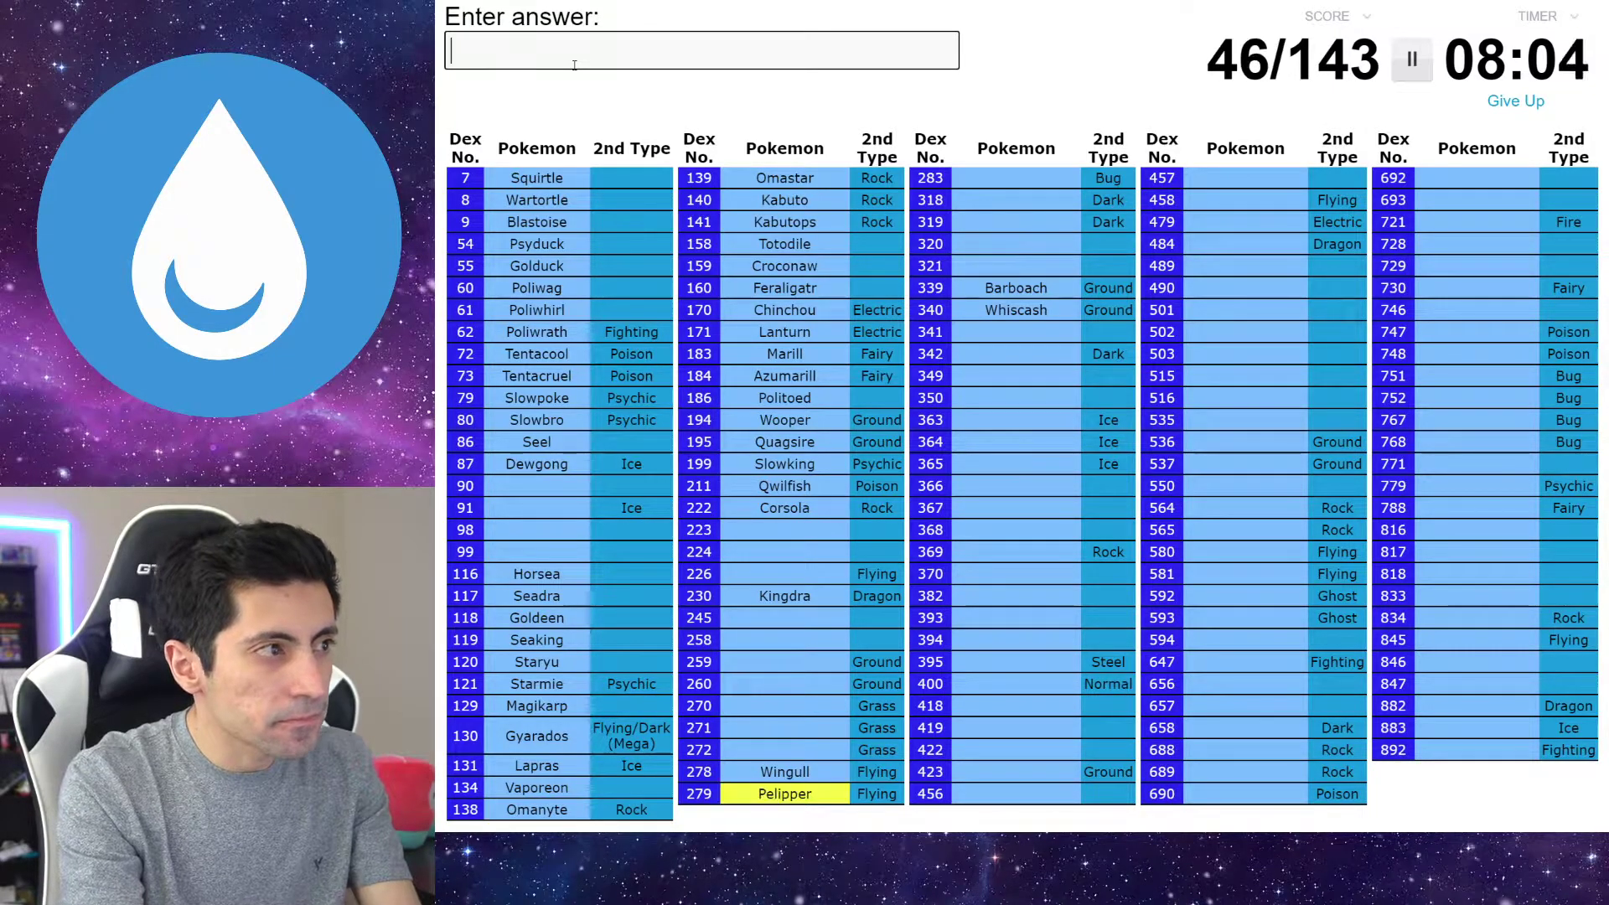
pyautogui.write('lo')
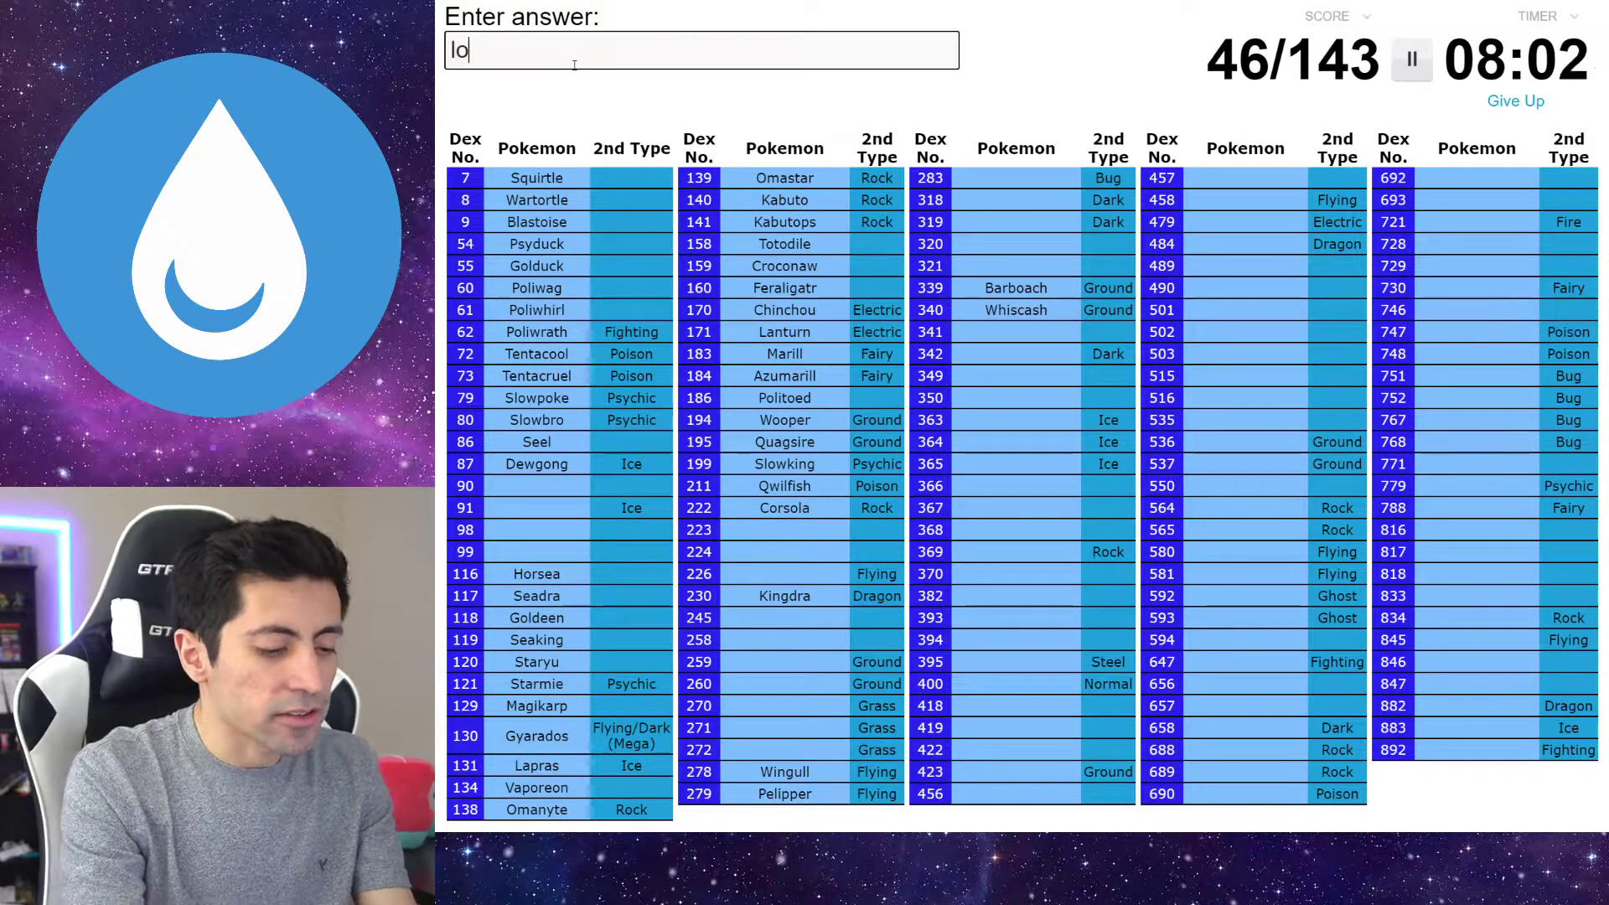
pyautogui.write('tad')
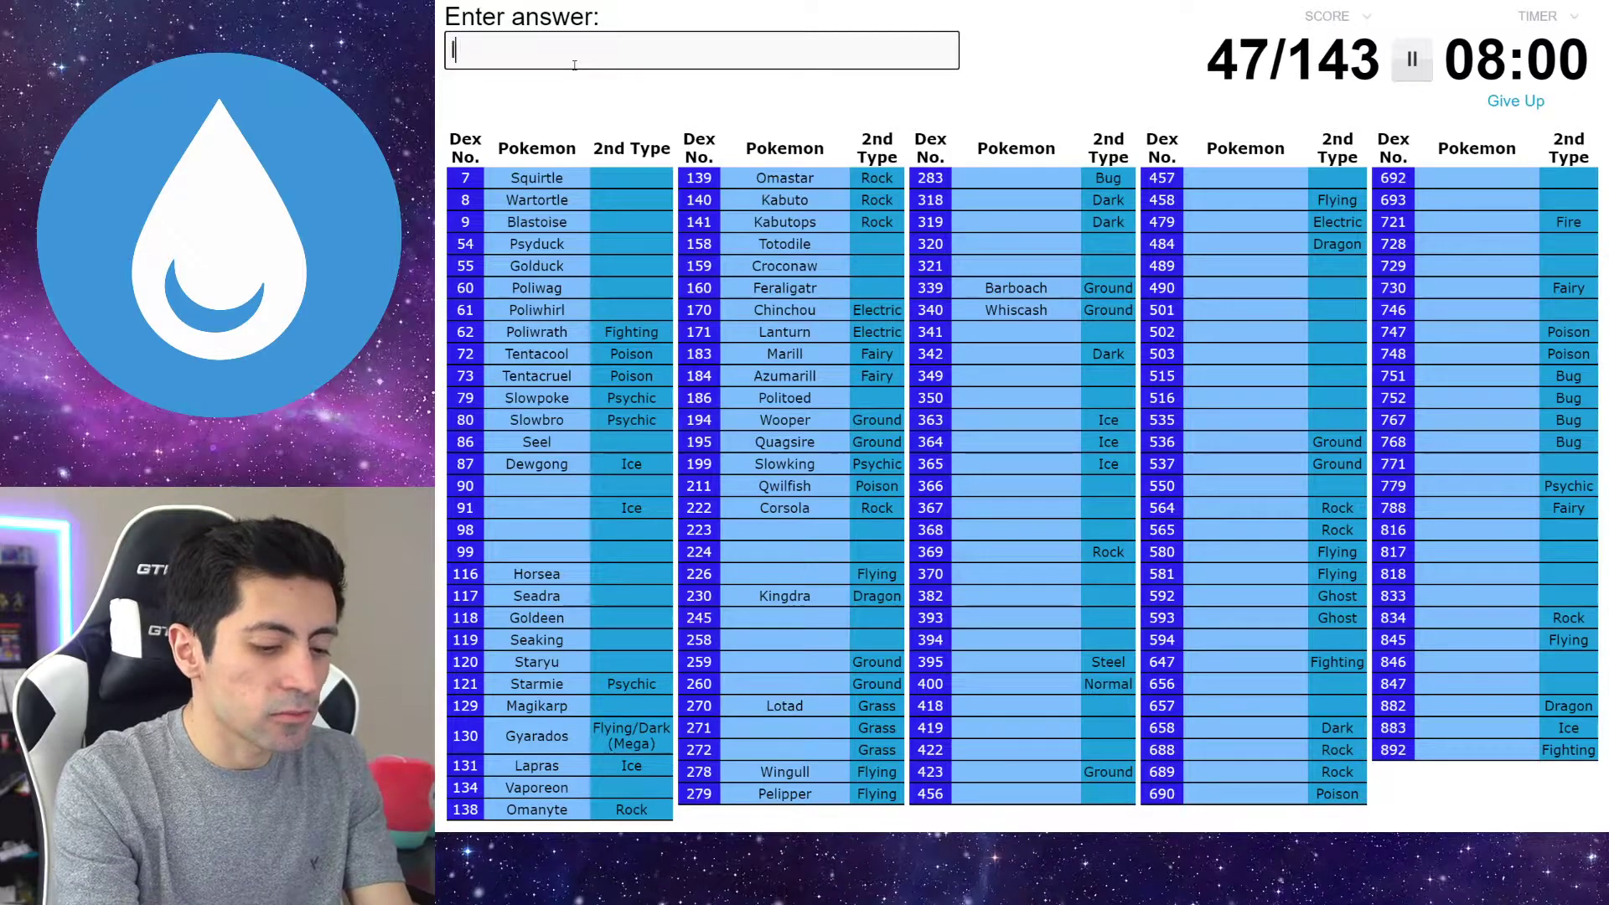
pyautogui.write('lombre')
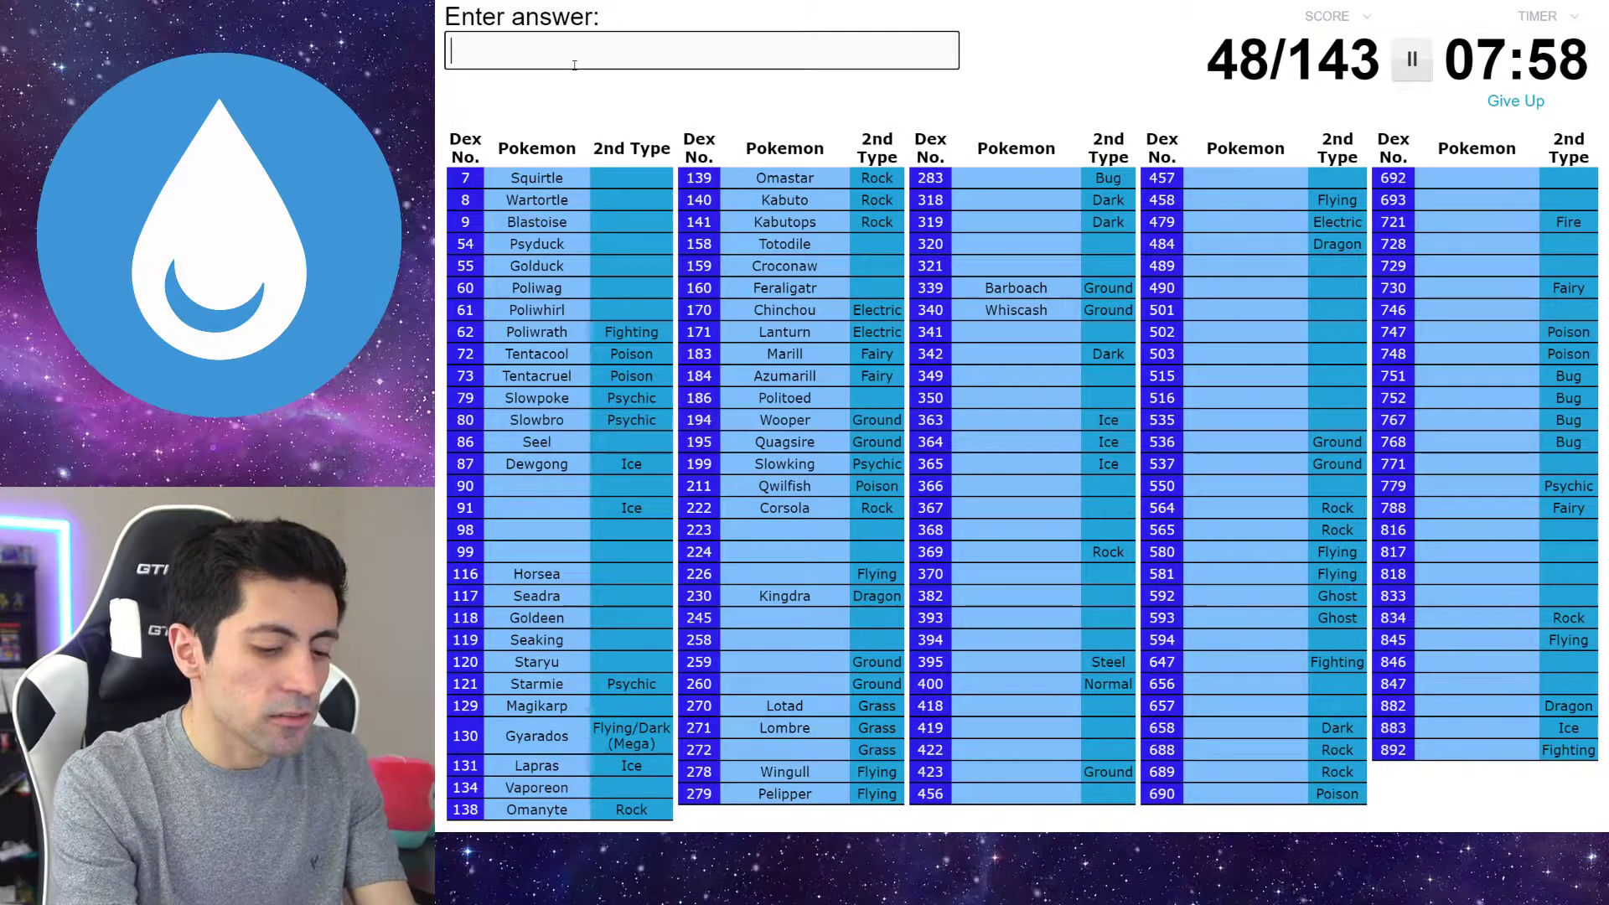
pyautogui.write('colo')
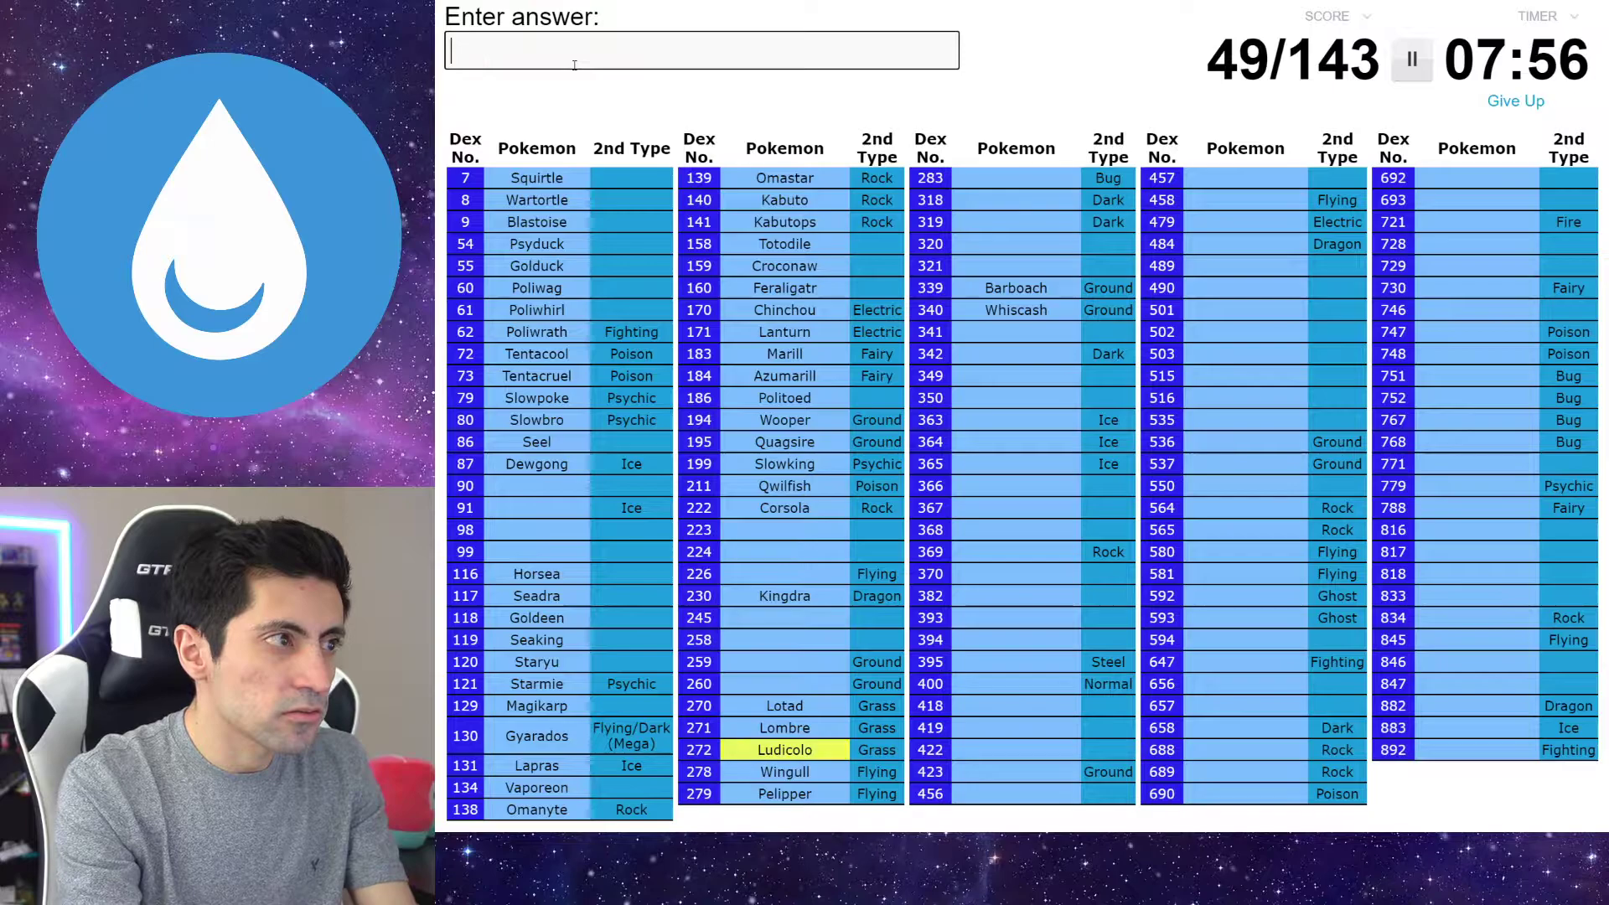
pyautogui.write('mudkip')
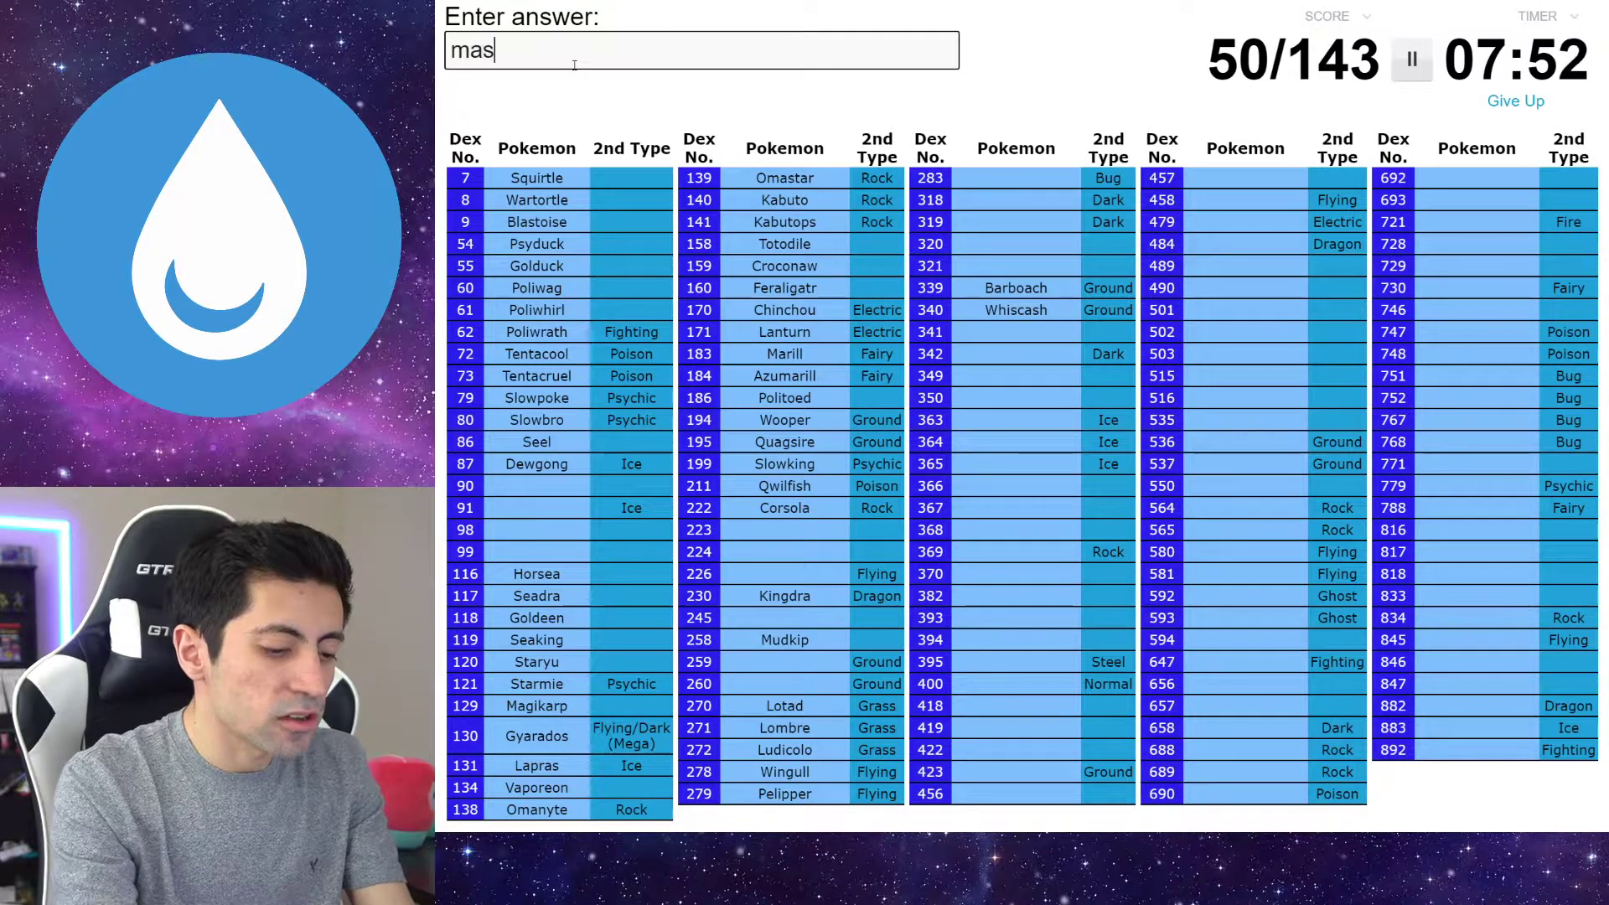
# Enter Marshtomp, Swampert, Suicune, Remoraid, Octillery and Mantine, fixing the Marshtomp typo
pyautogui.press('BackSpace')
pyautogui.write('rsh')
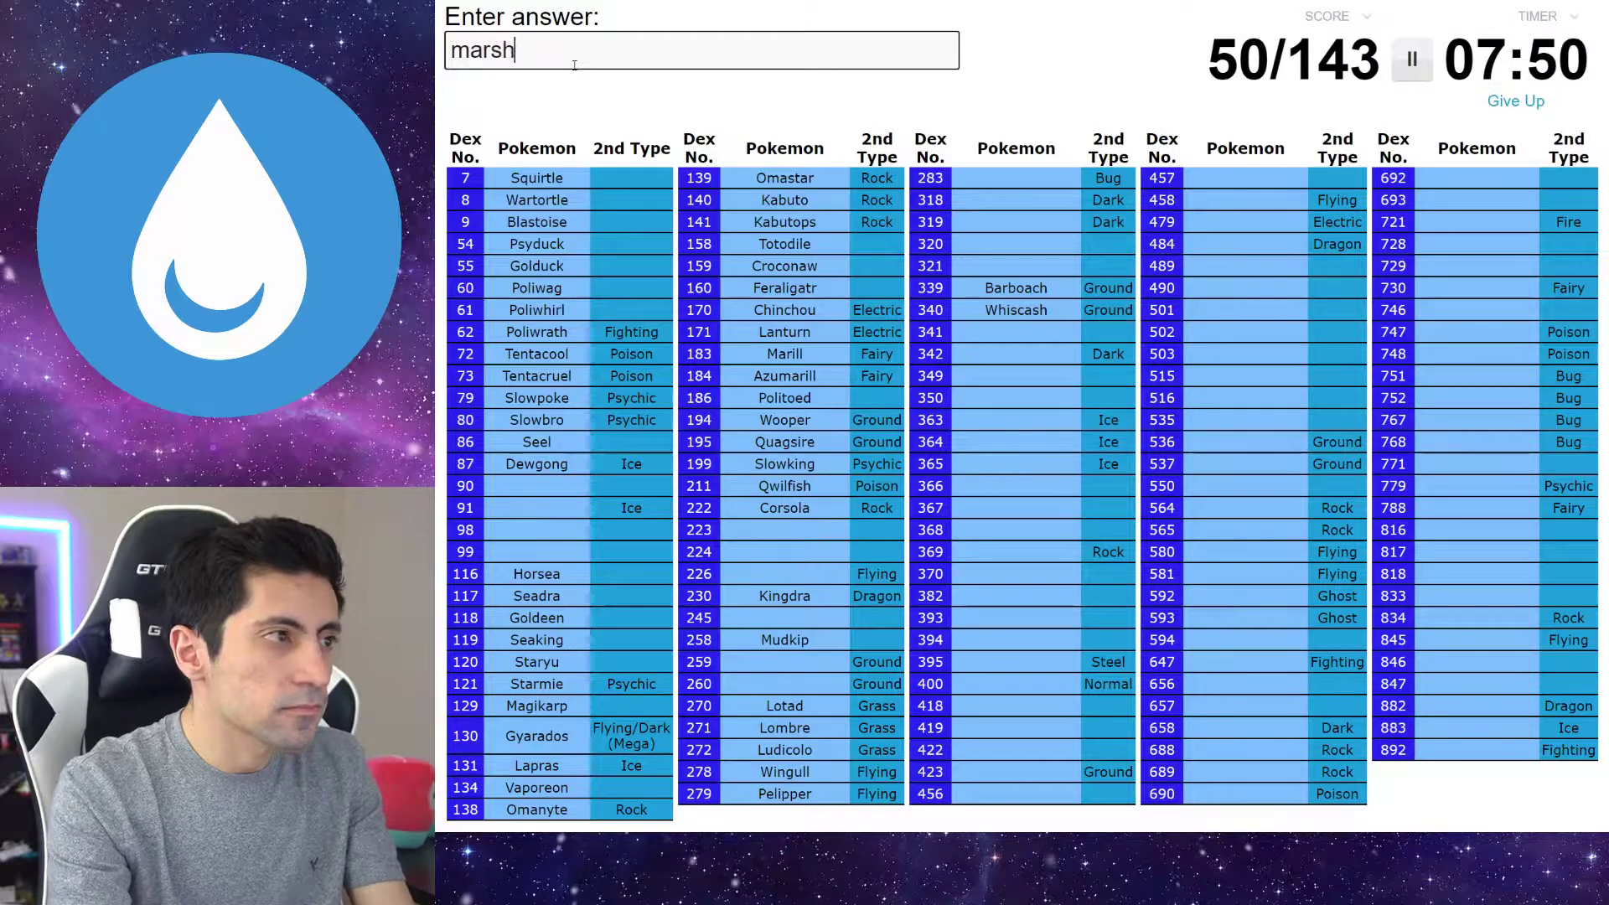
pyautogui.write('tomp')
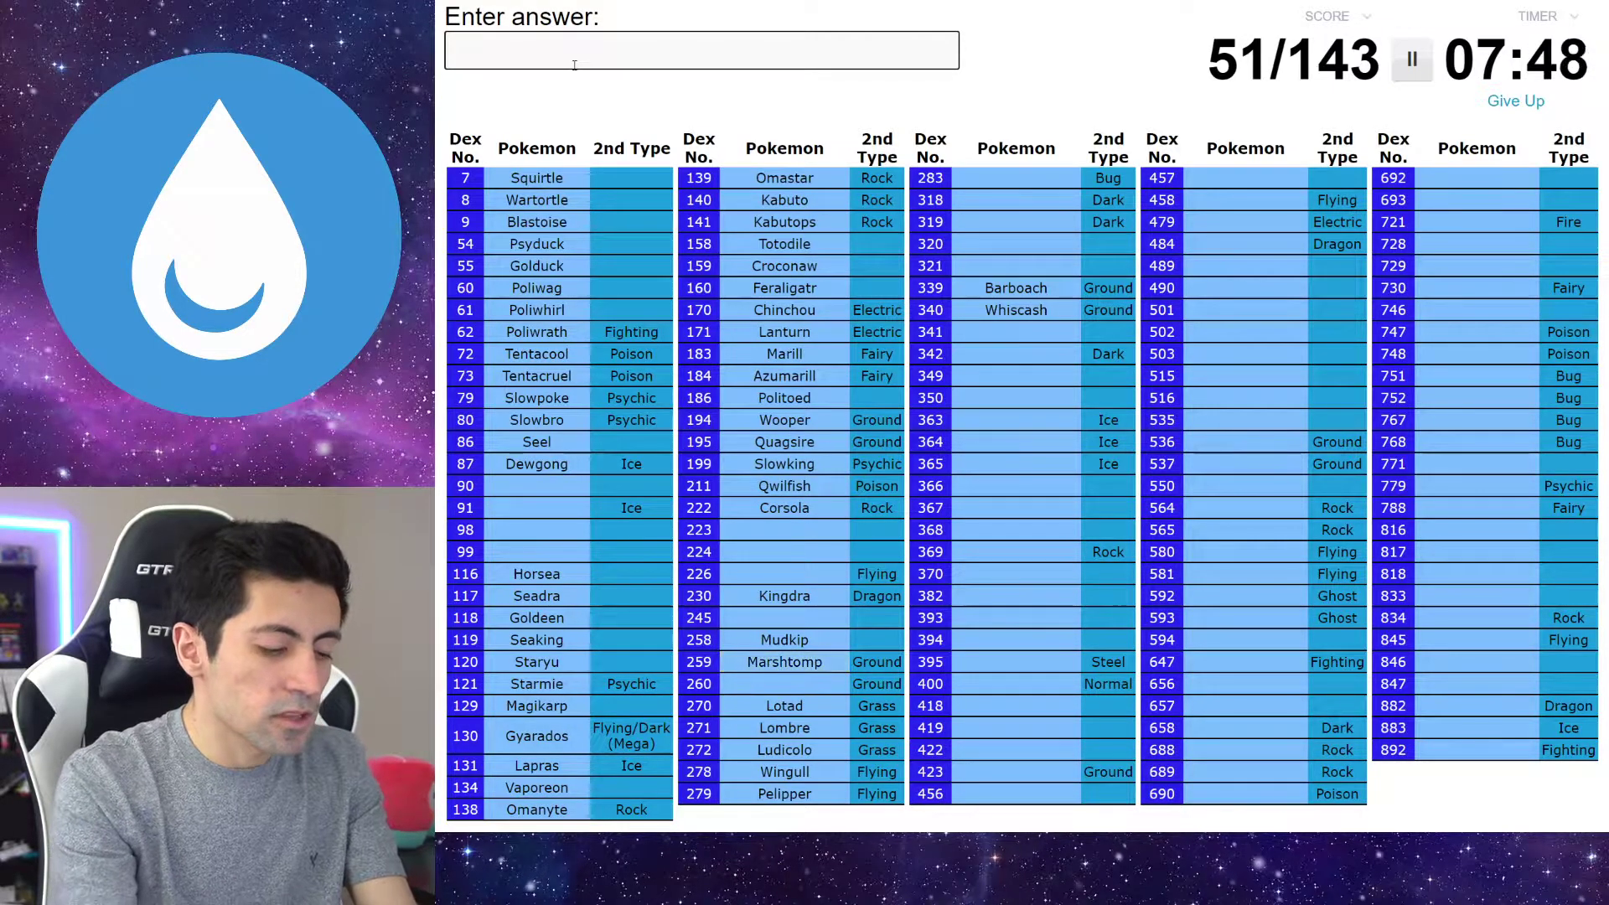
pyautogui.write('swampert')
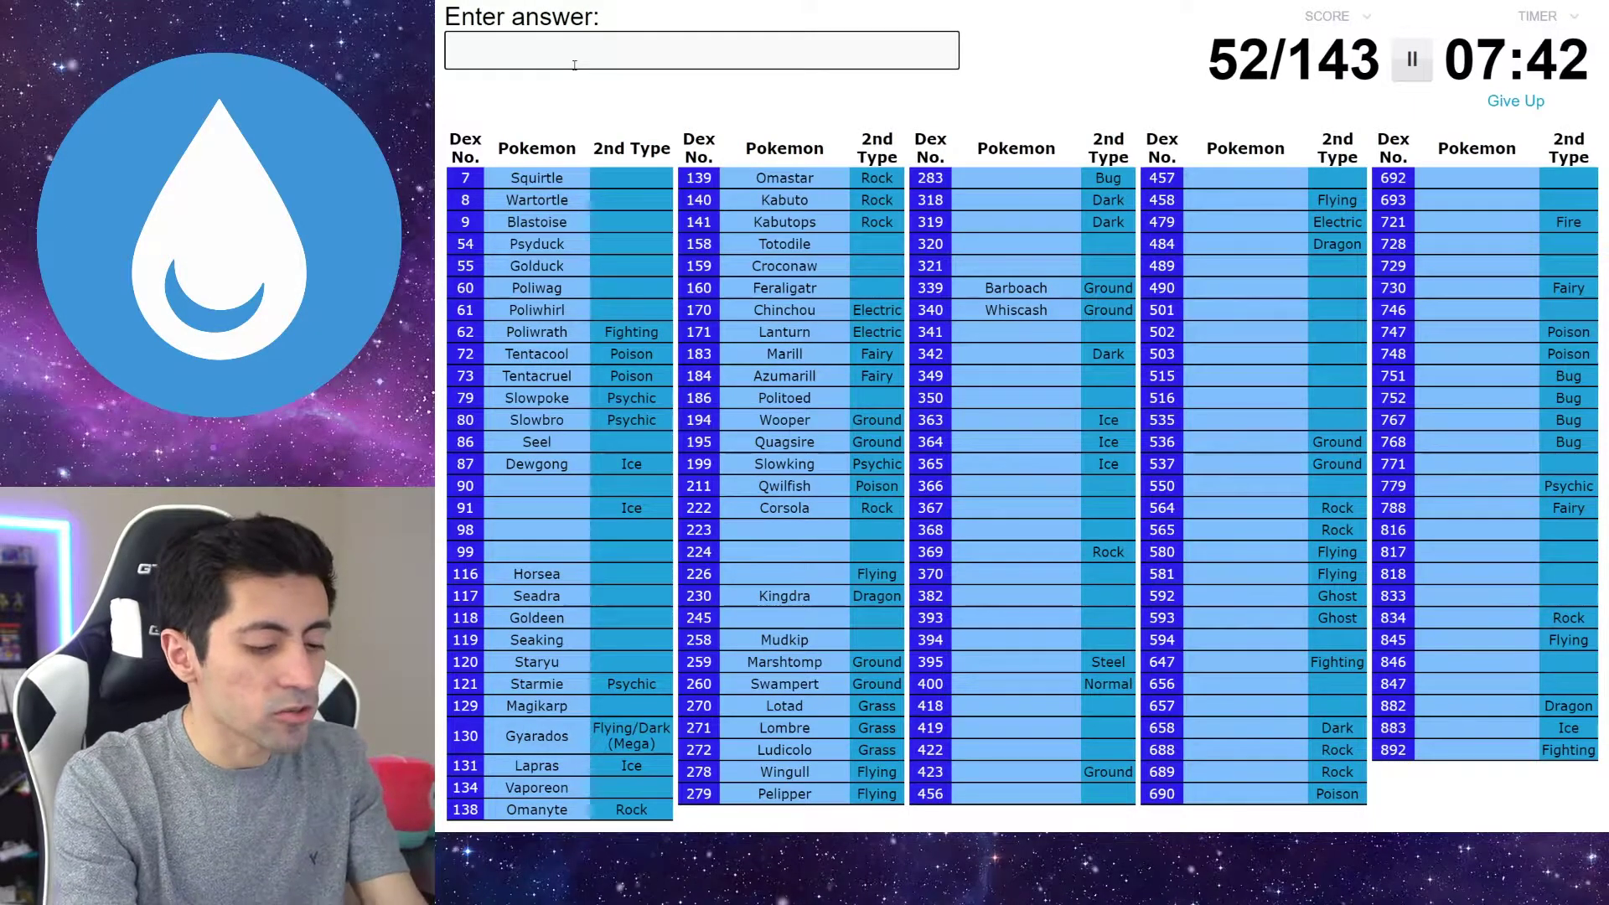
pyautogui.write('suicune')
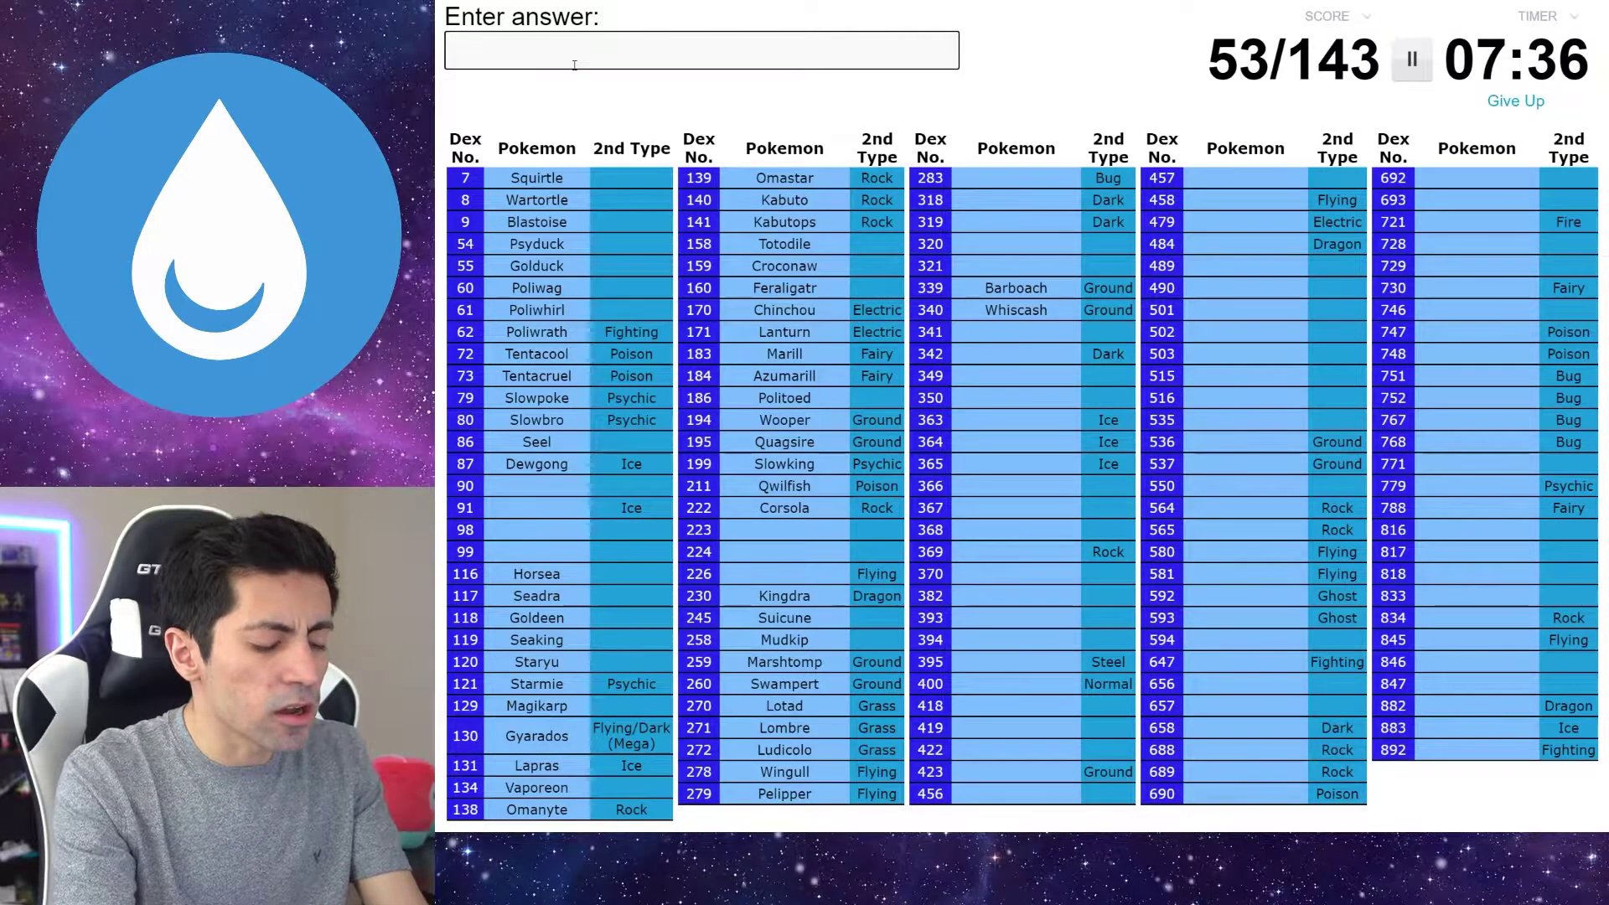
pyautogui.write('remora')
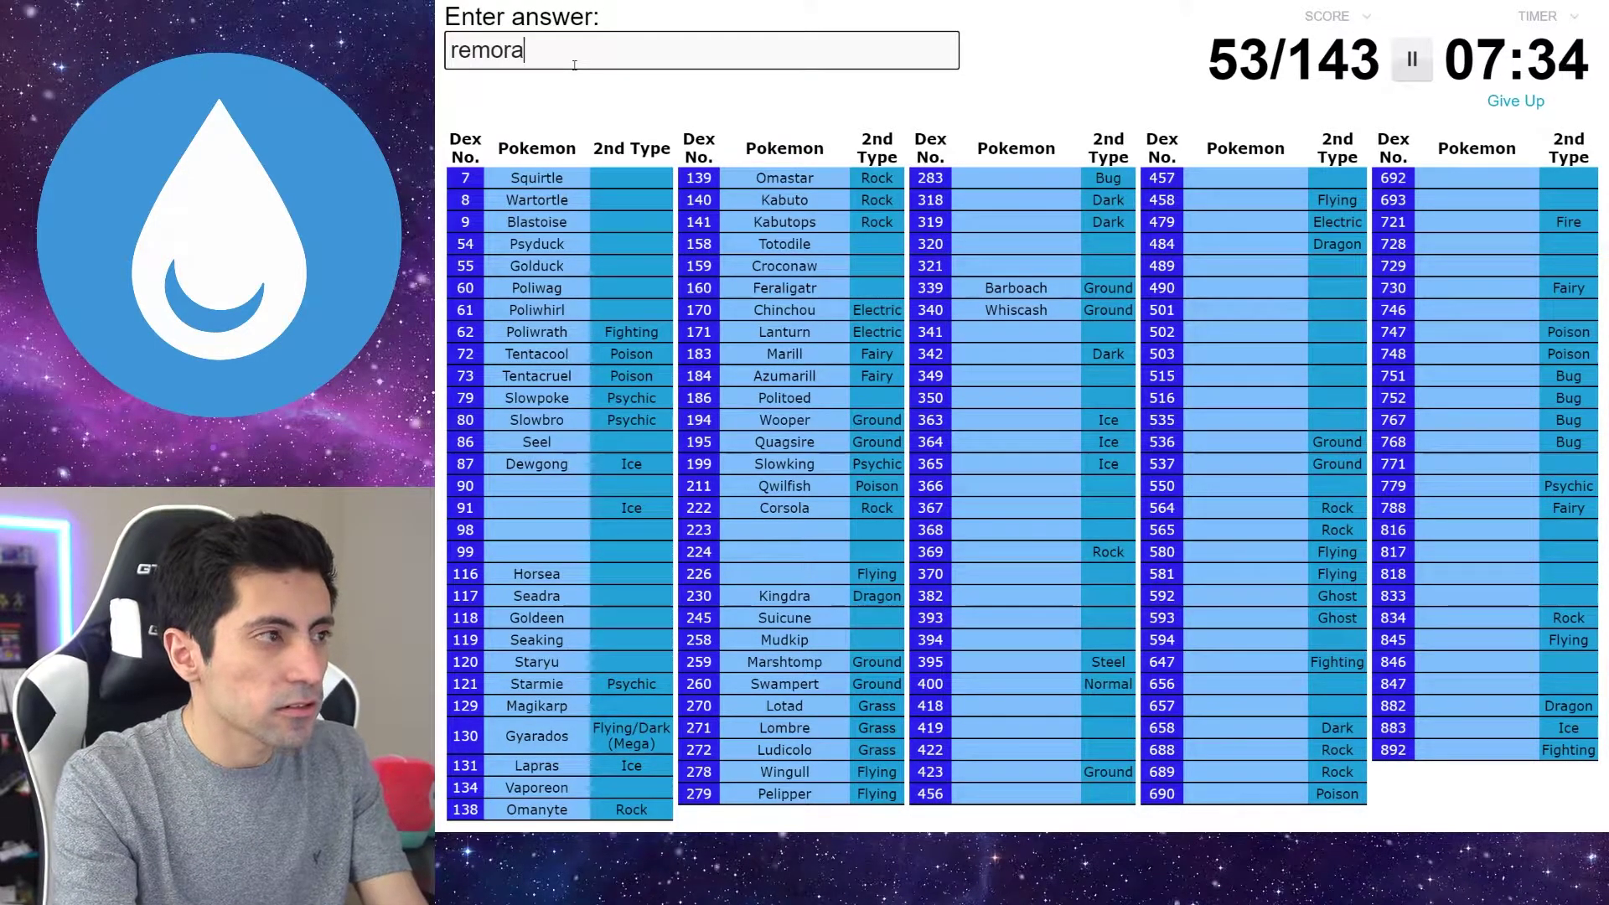
pyautogui.write('idocx')
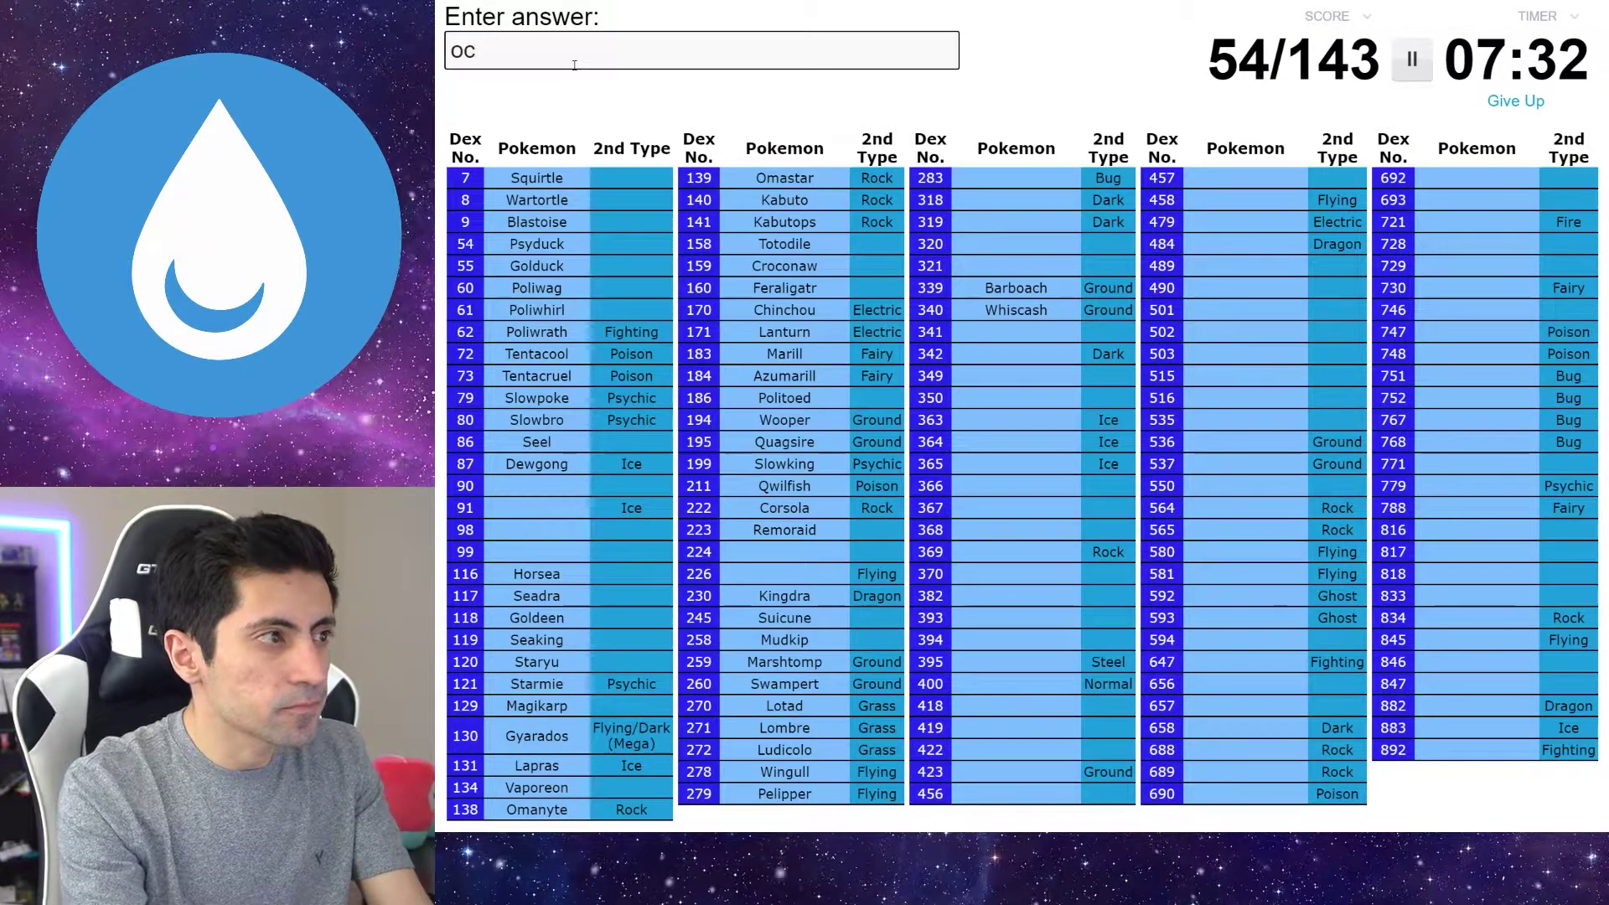
pyautogui.write('t')
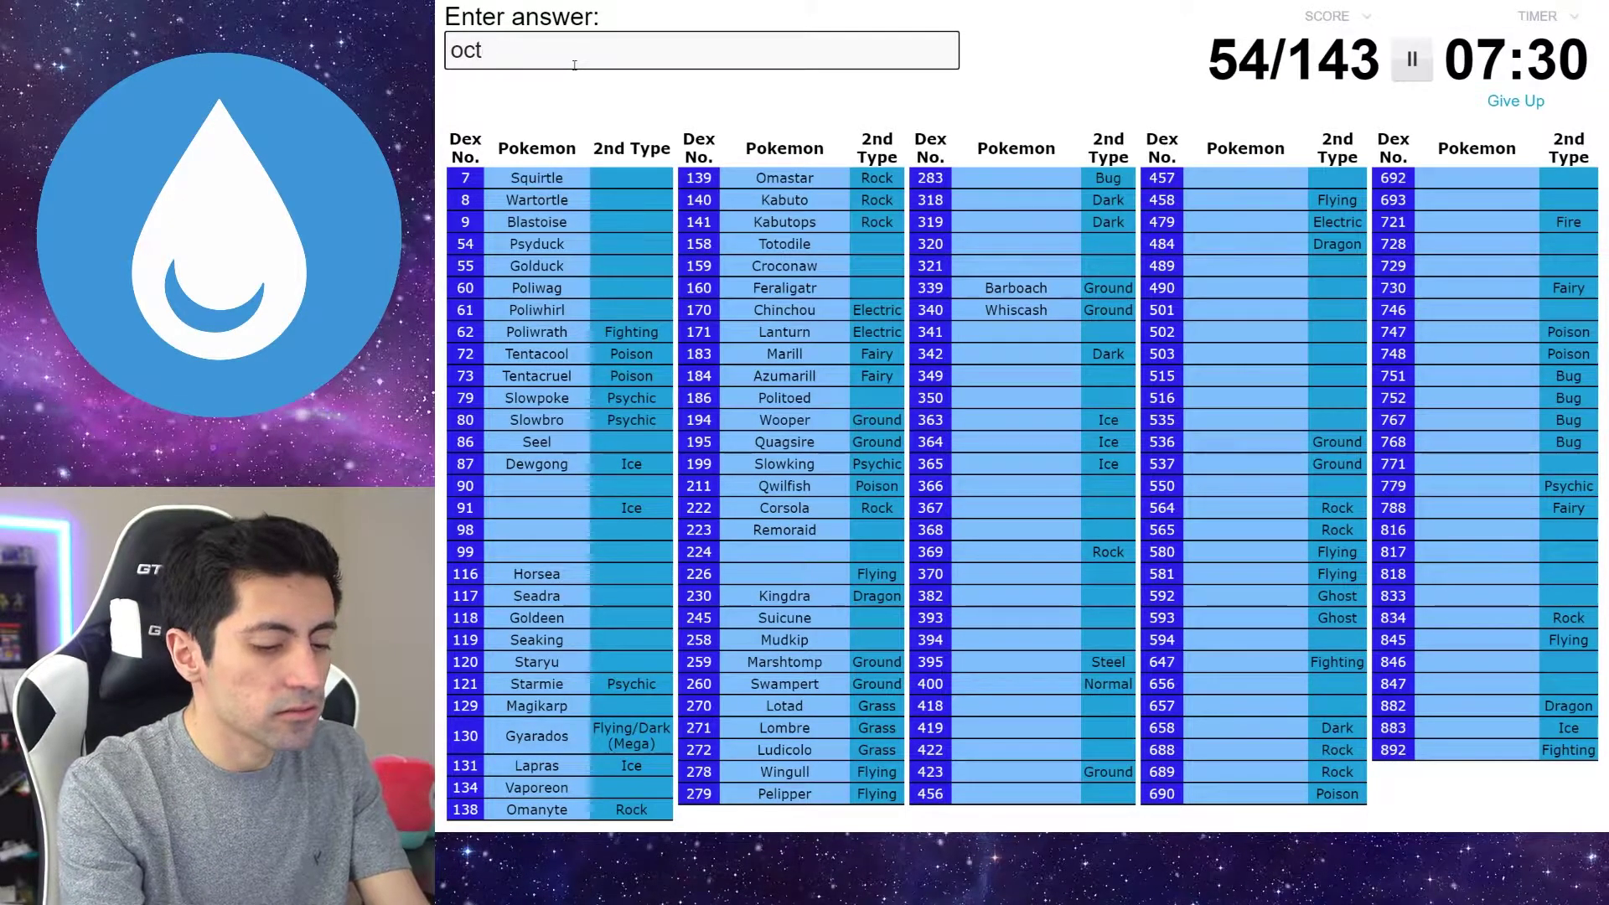
pyautogui.write('oillery')
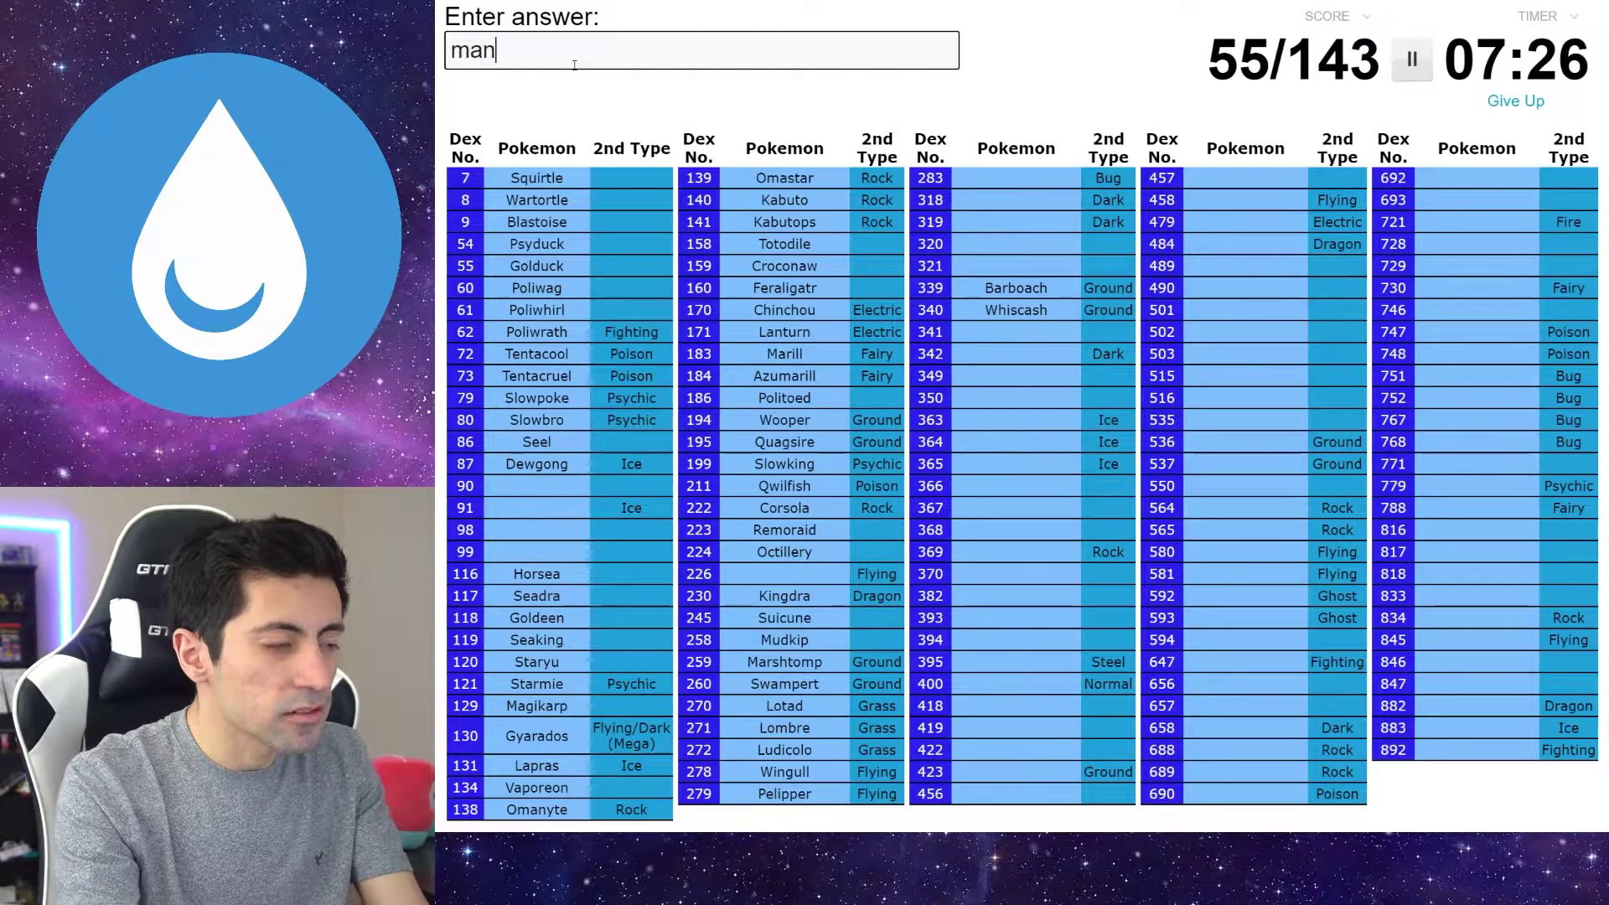
pyautogui.write('tine')
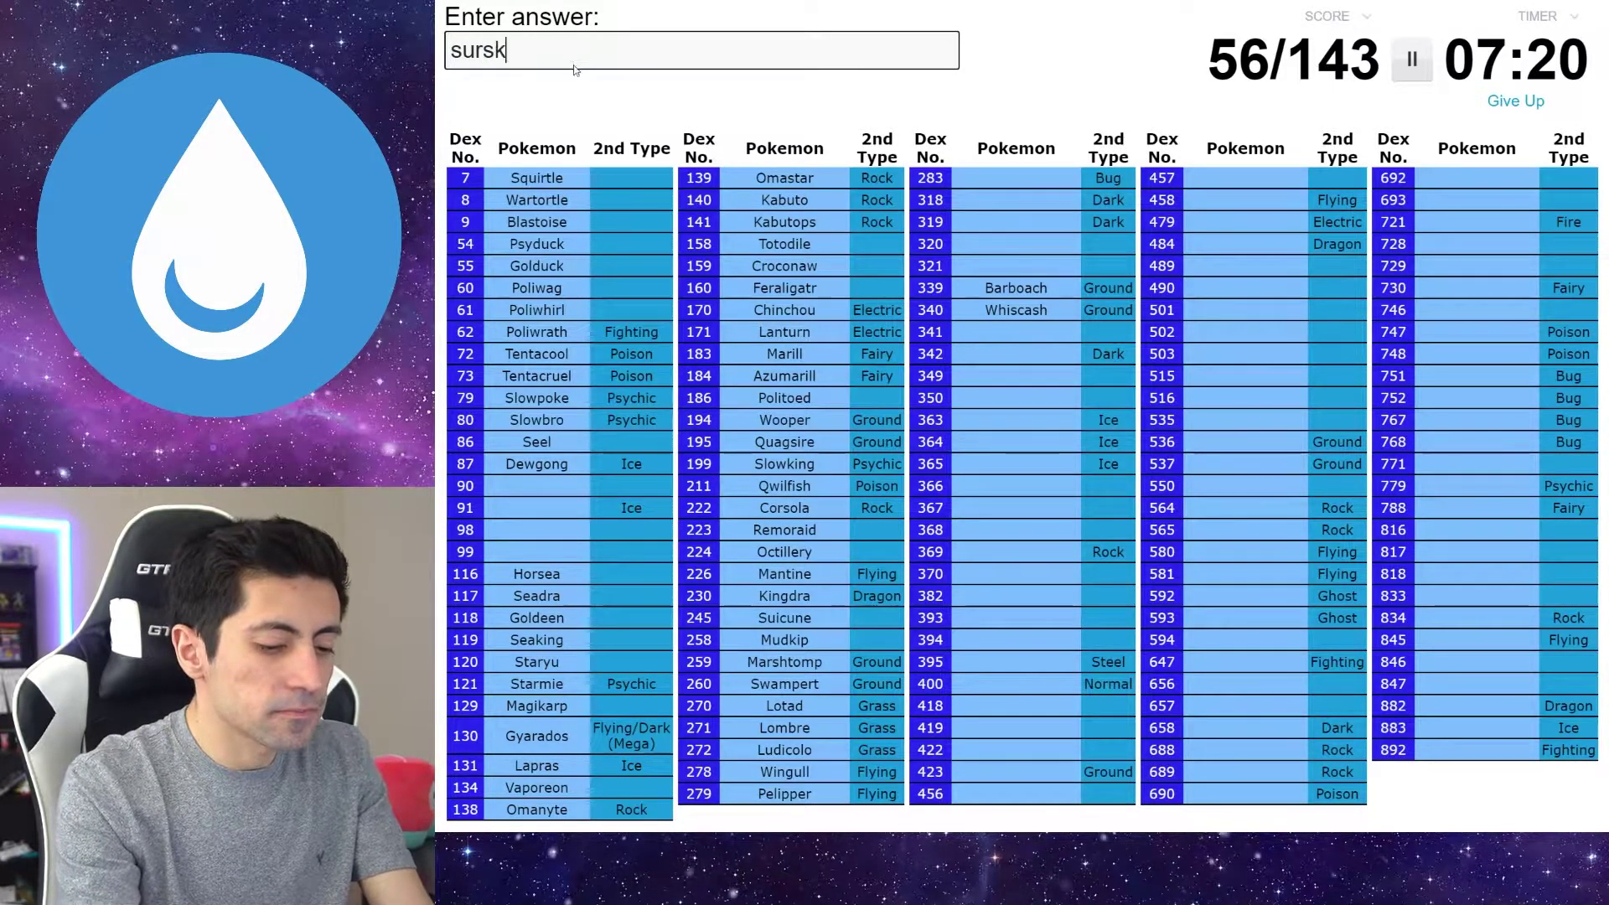
pyautogui.write('it')
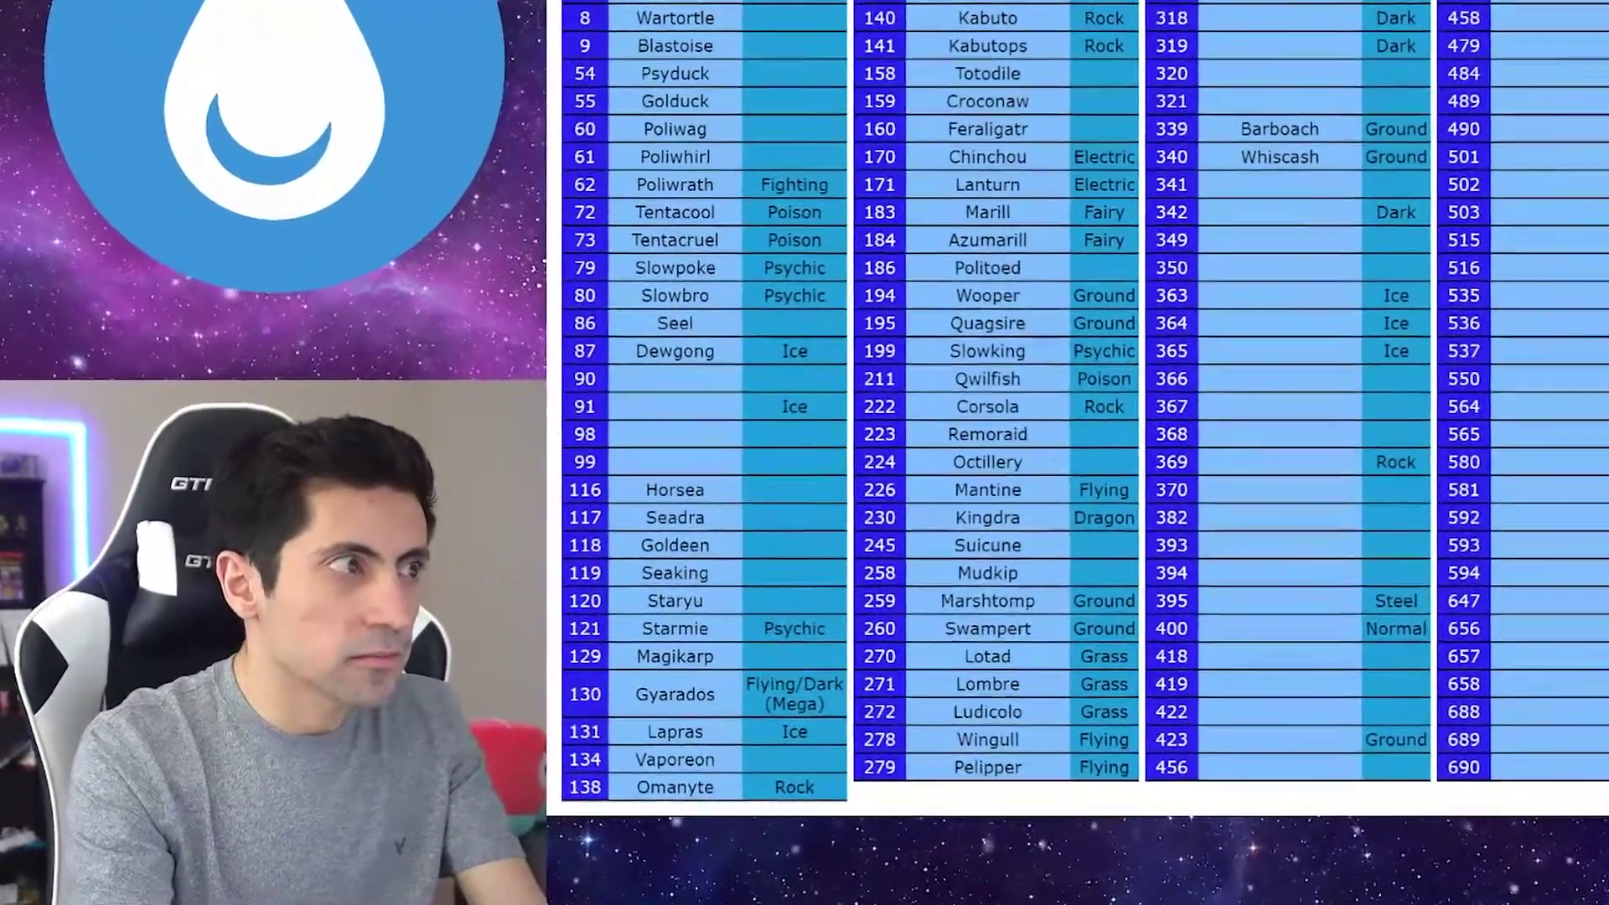
pyautogui.write('care')
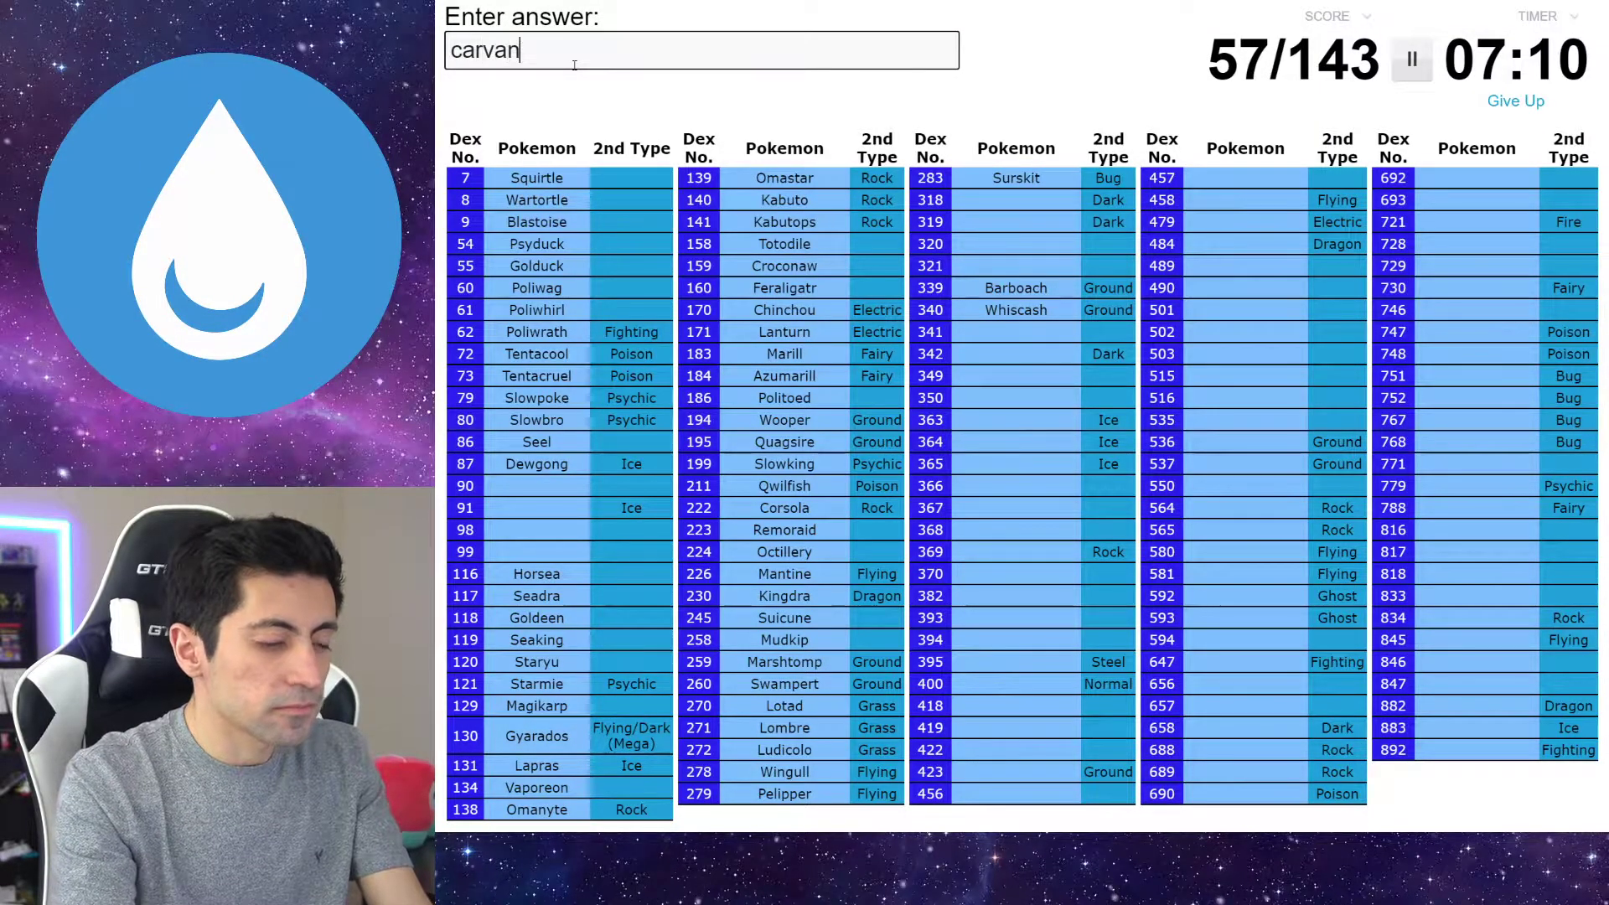
pyautogui.write('harp')
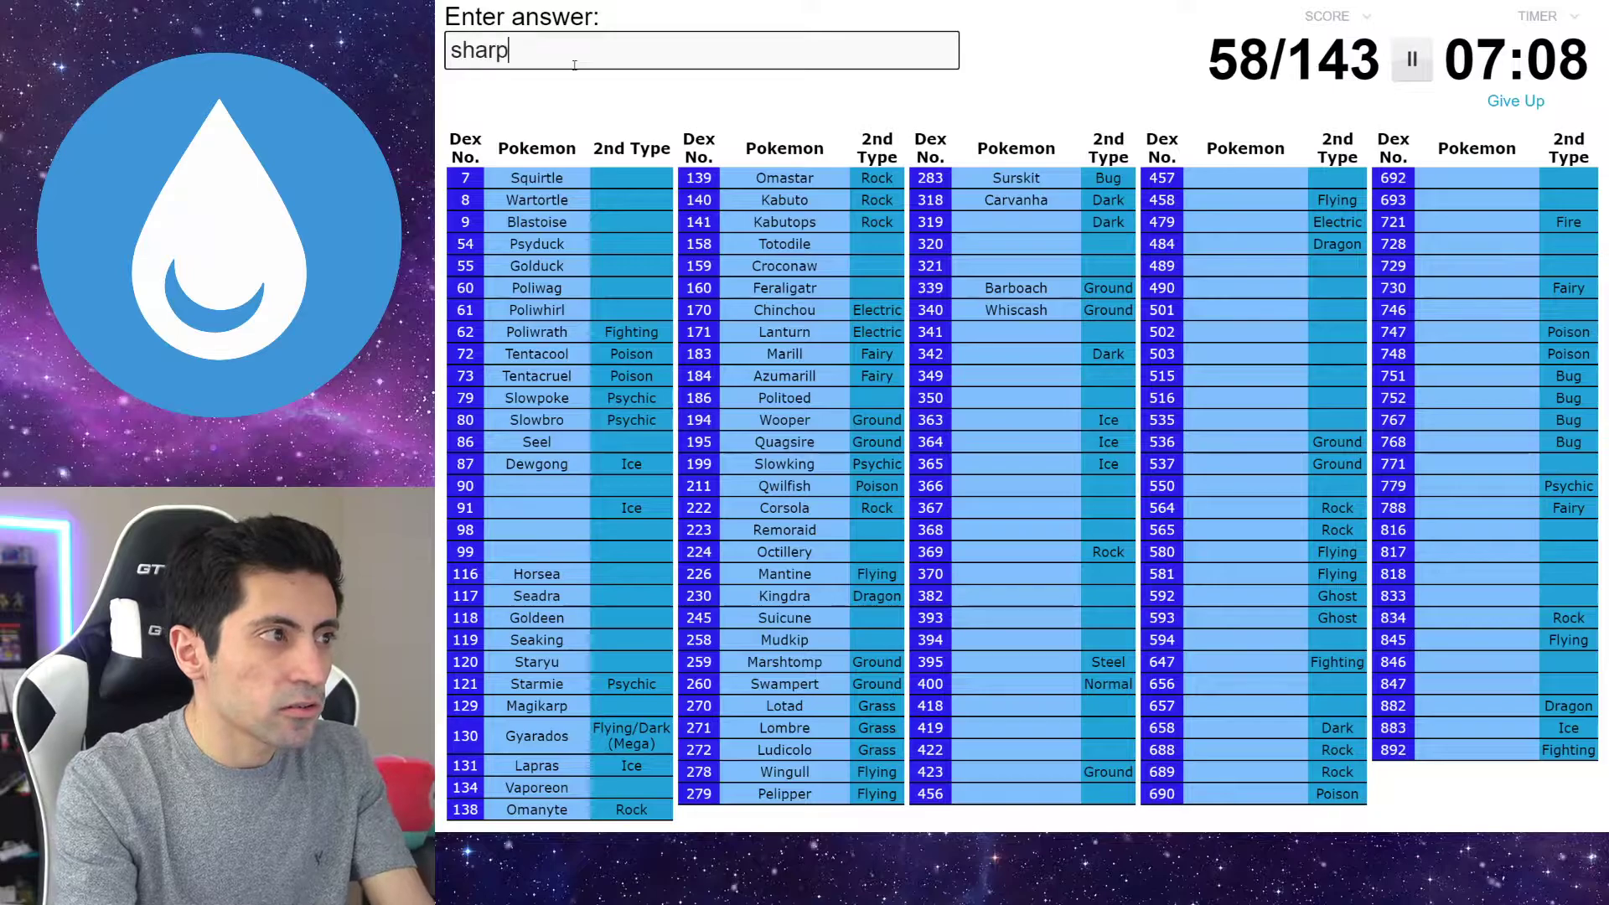
pyautogui.write('edo')
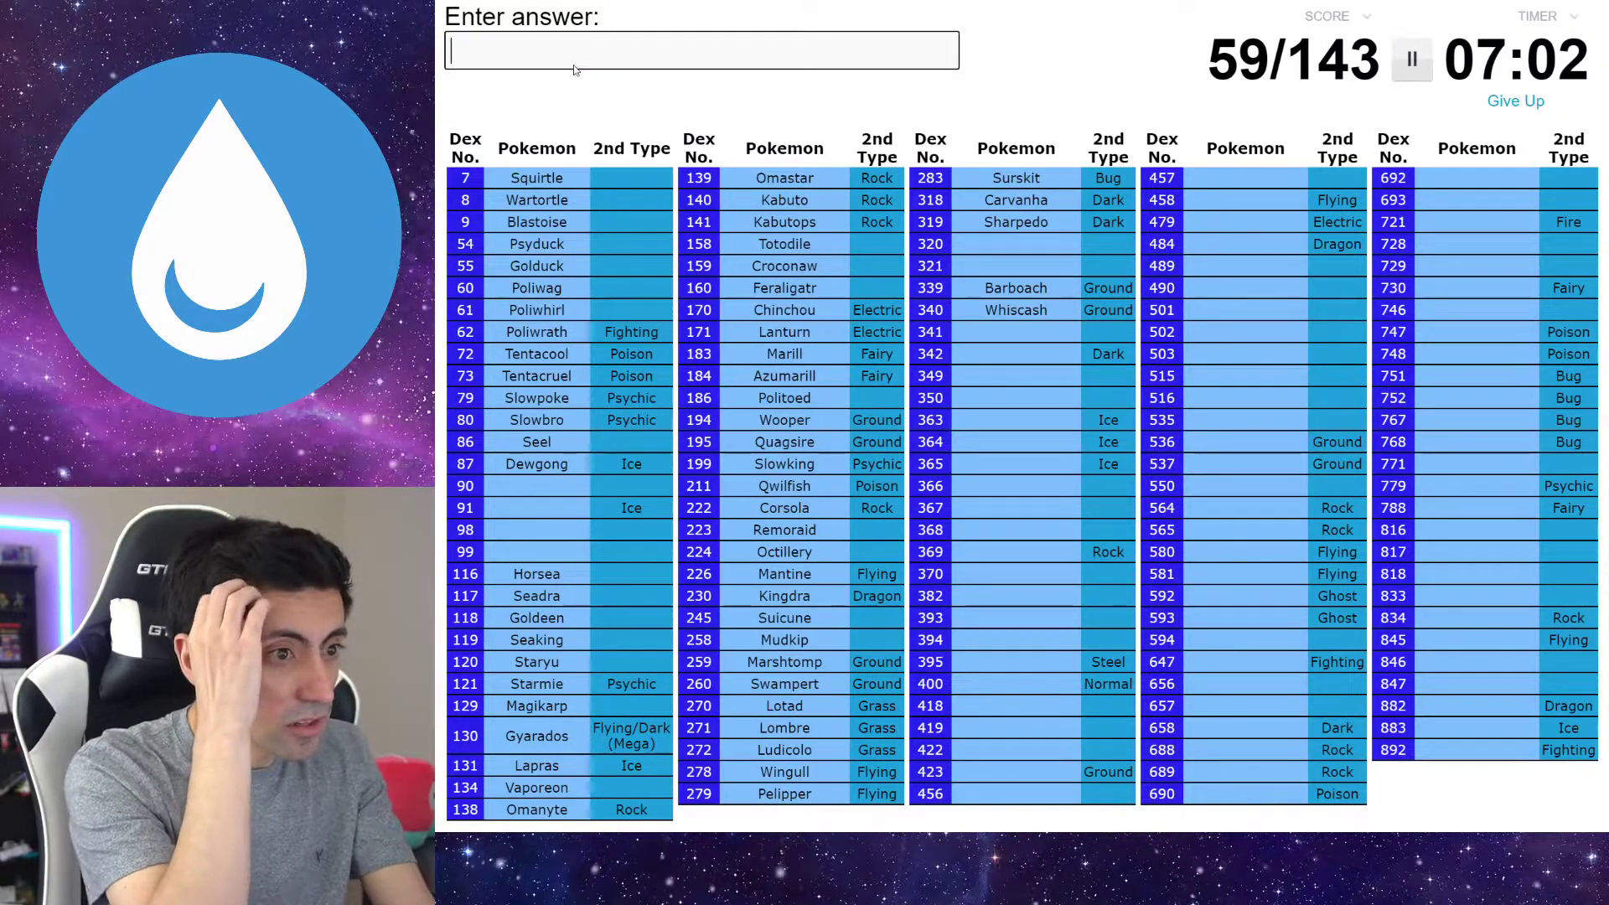
pyautogui.write('sphe')
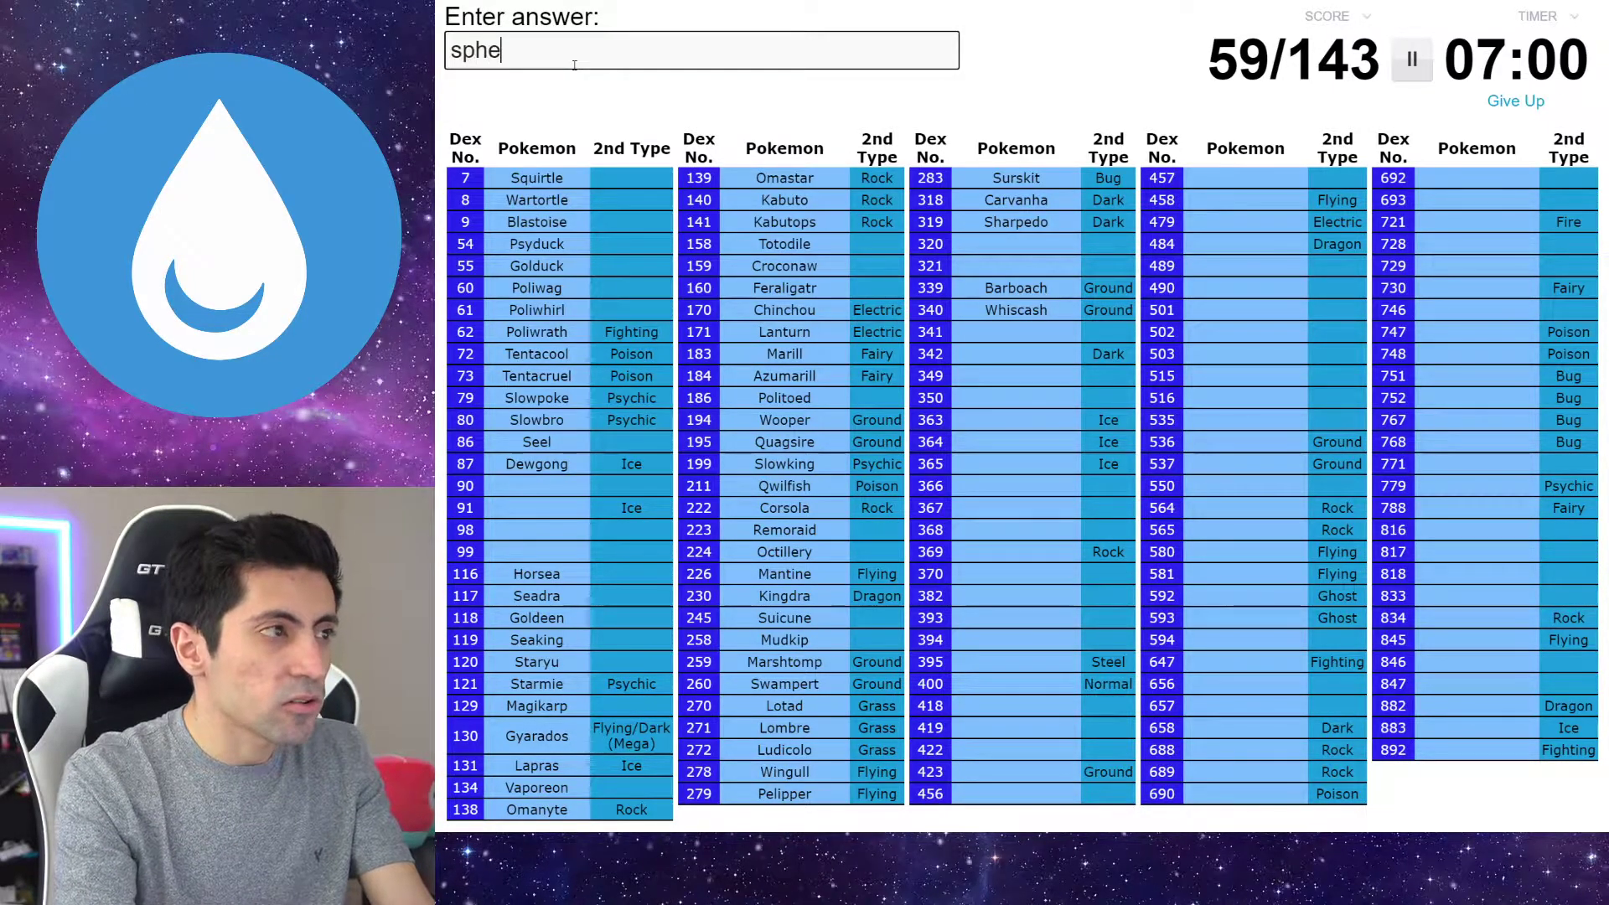
pyautogui.write('al')
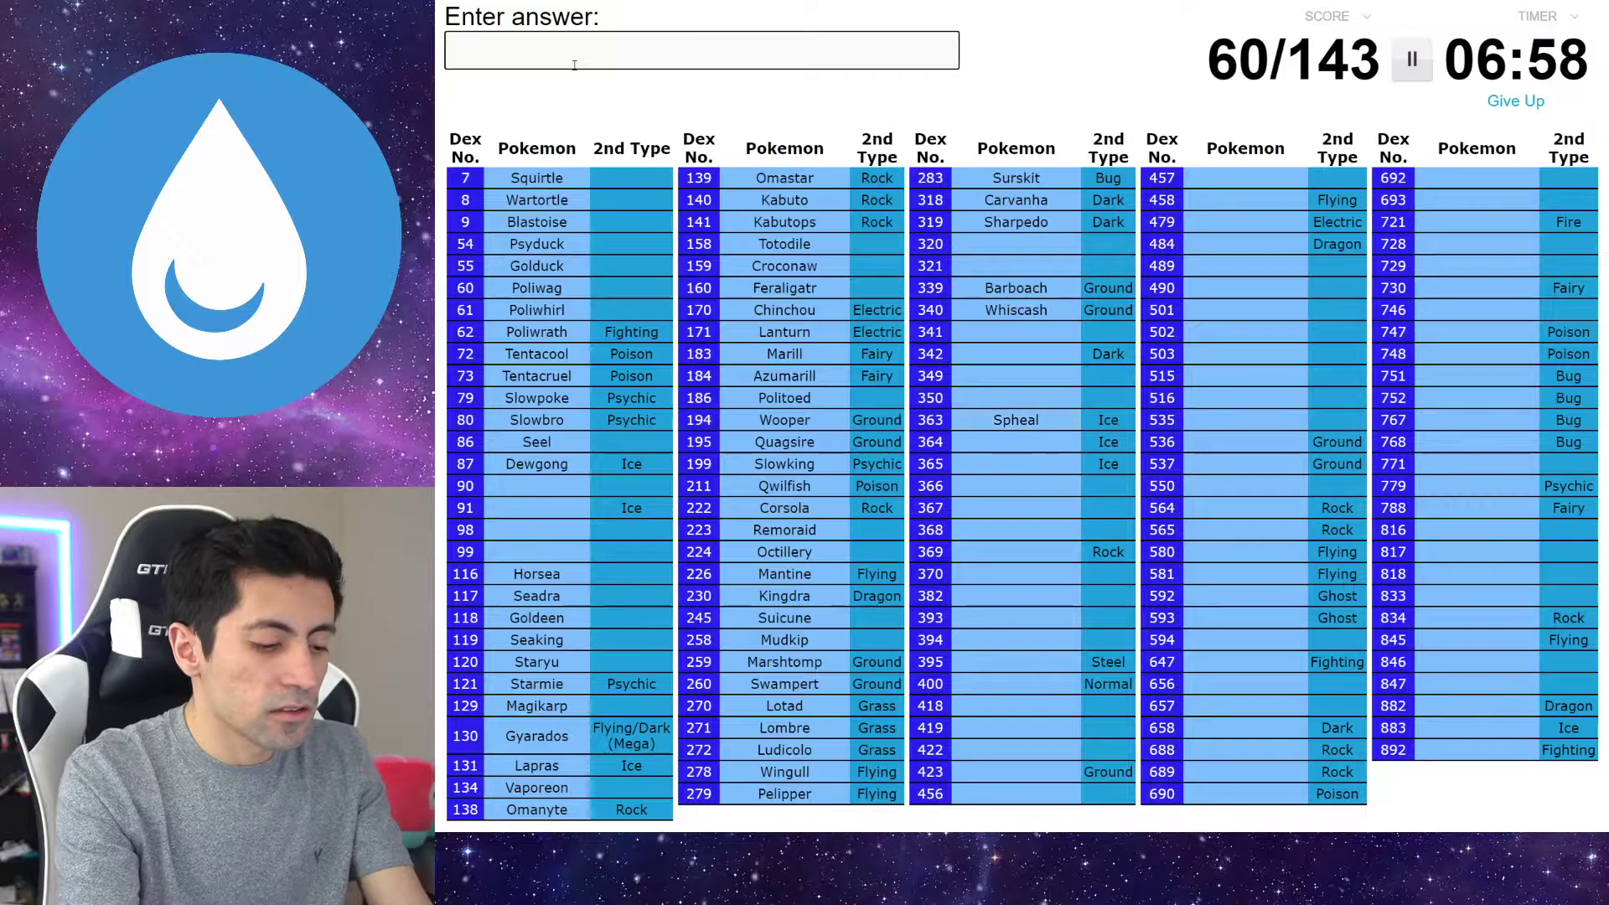
pyautogui.write('Wrein')
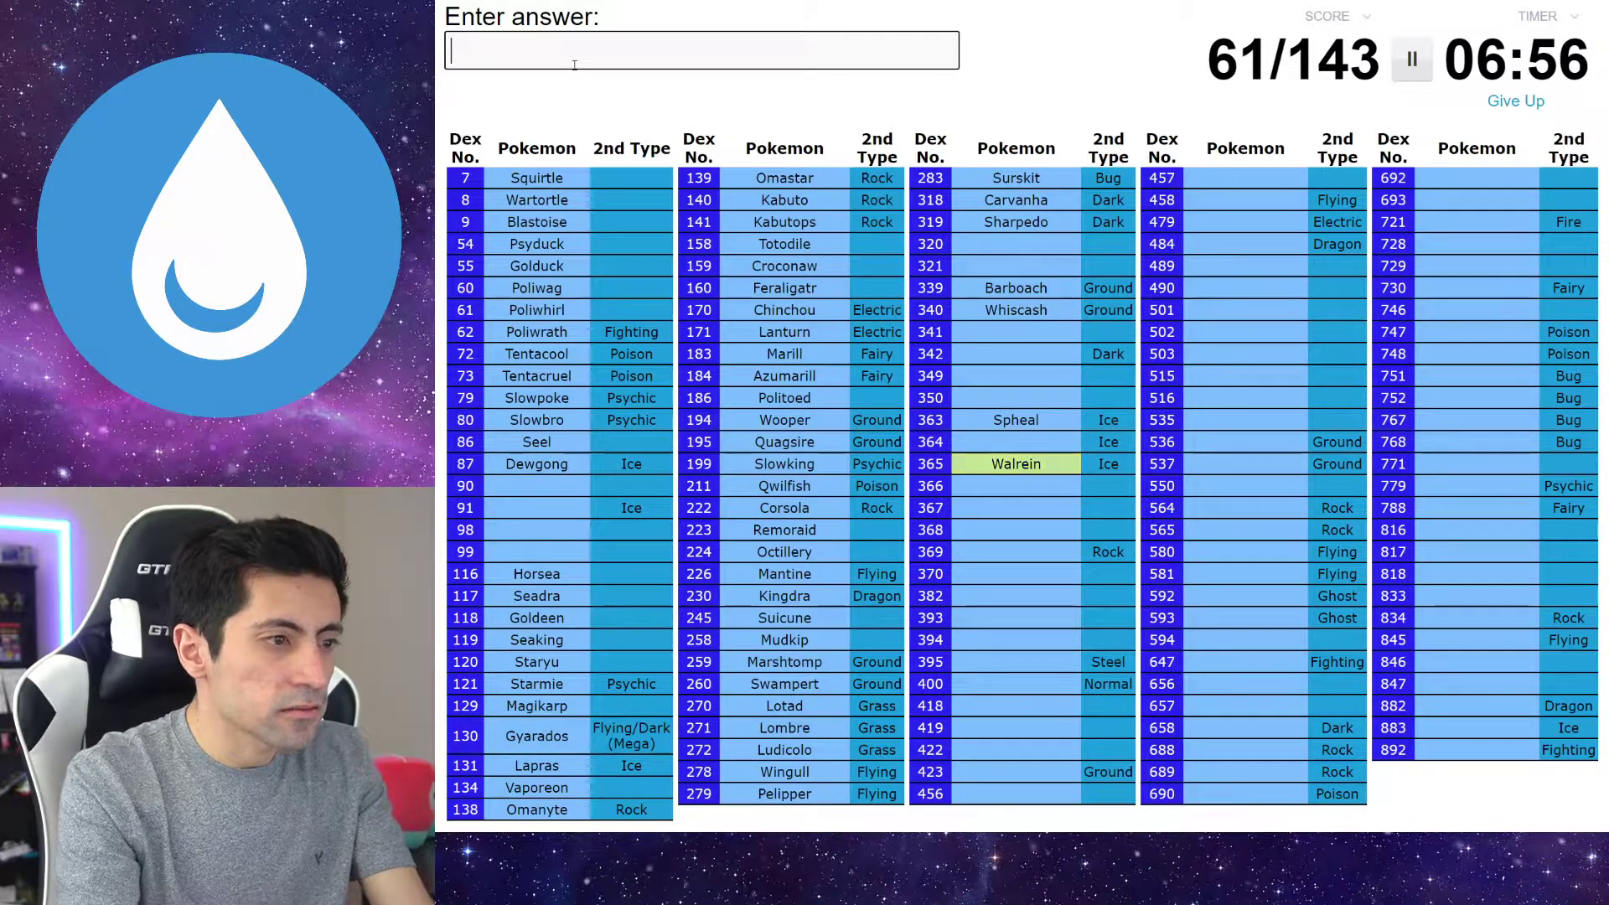
pyautogui.write('s')
pyautogui.write('lk')
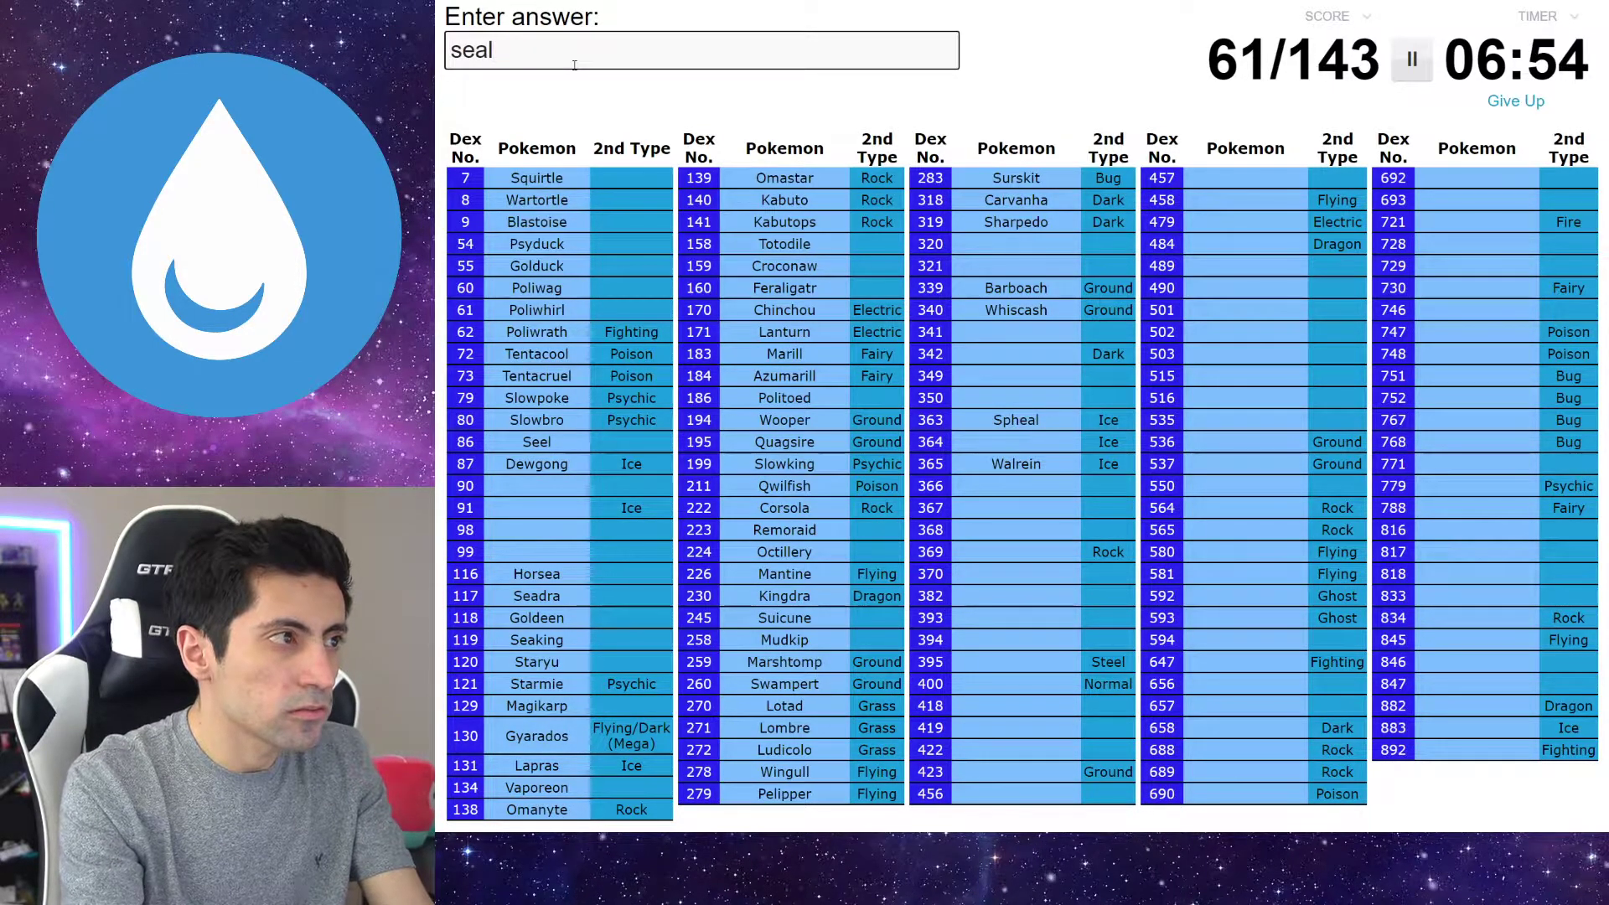
# Enter Surskit, Carvanha, Sharpedo, Spheal, Walrein and Sealeo, correcting the Sealeo typo
pyautogui.press('BackSpace')
pyautogui.press('BackSpace')
pyautogui.write('o')
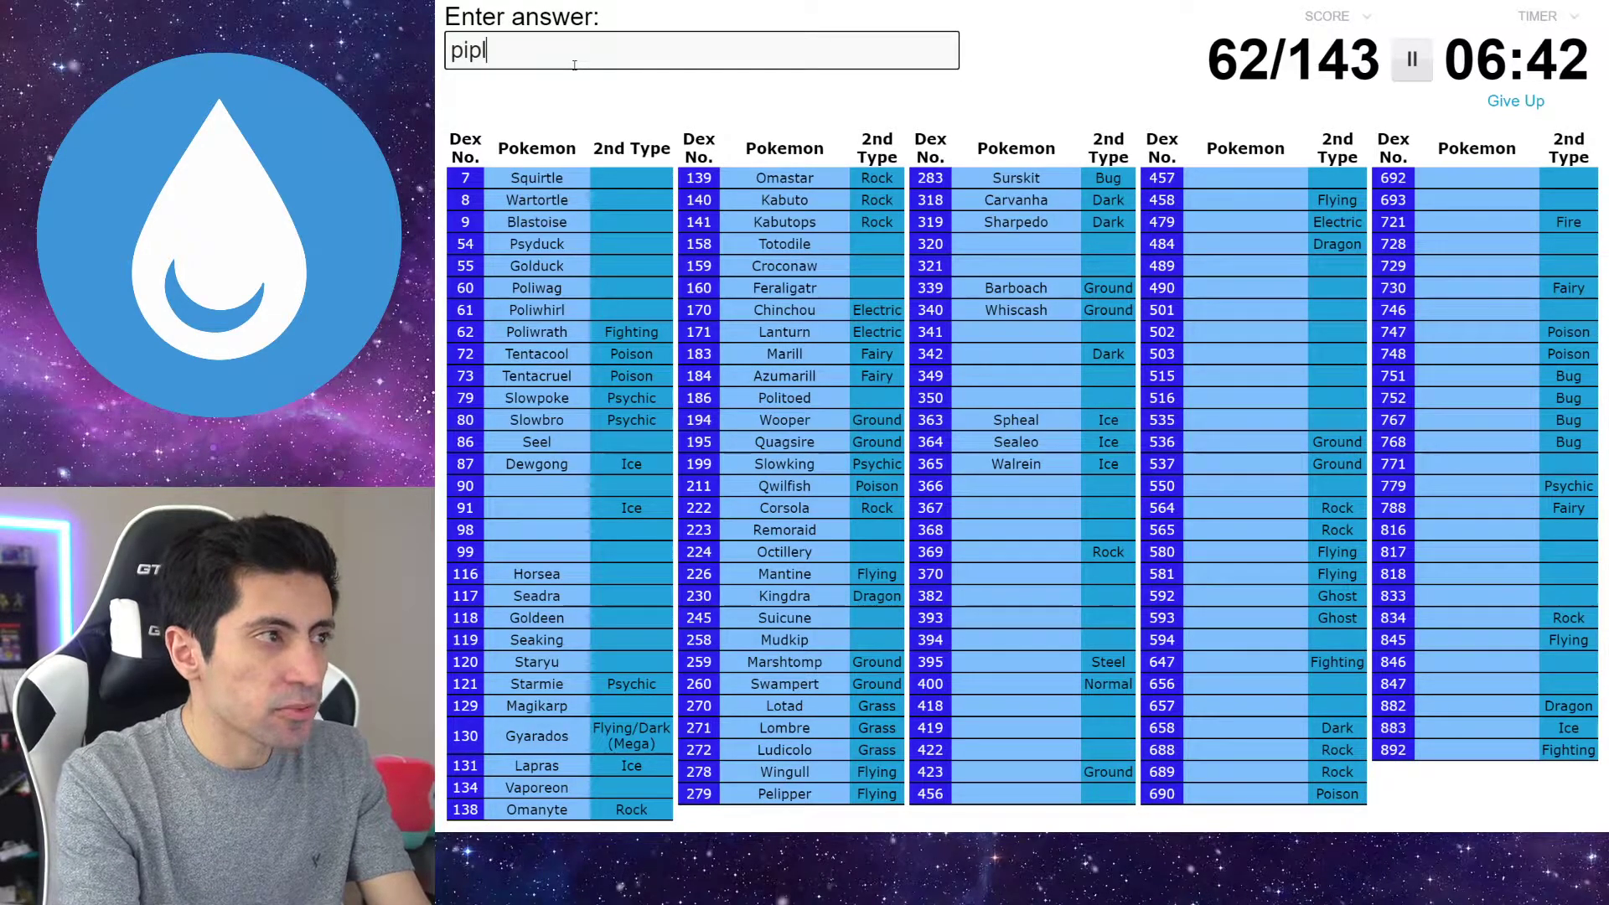
pyautogui.write('up')
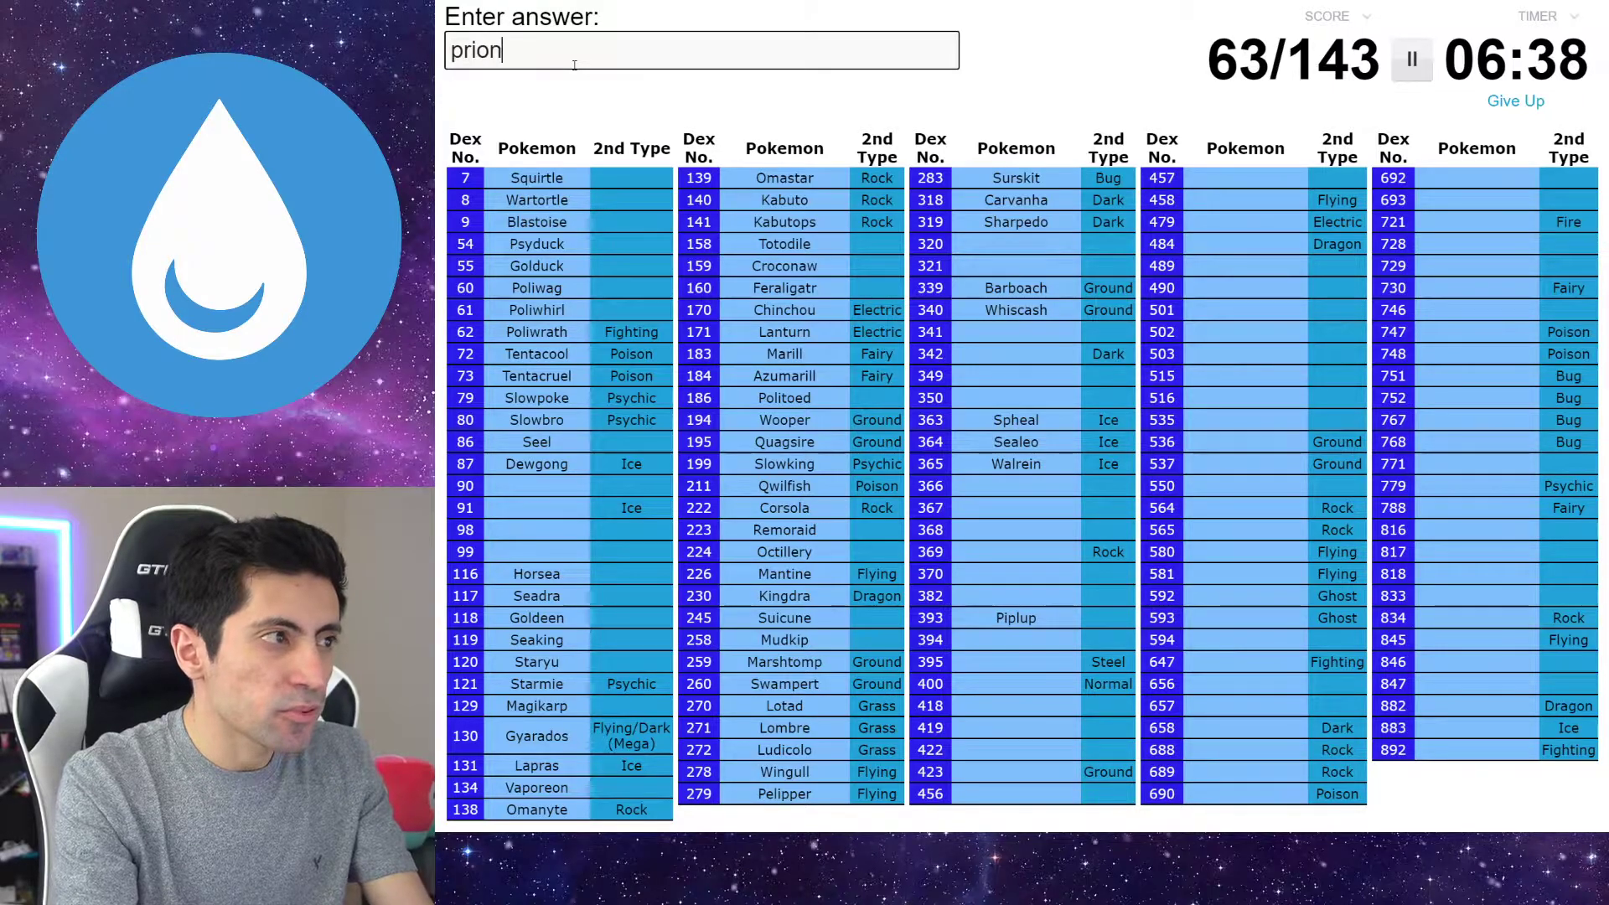
# Enter Prinplup, Empoleon, Kyogre, Dewott, Samurott, Froakie, Frogadier and Greninja, fixing typos
pyautogui.press('BackSpace')
pyautogui.press('BackSpace')
pyautogui.write('nplui')
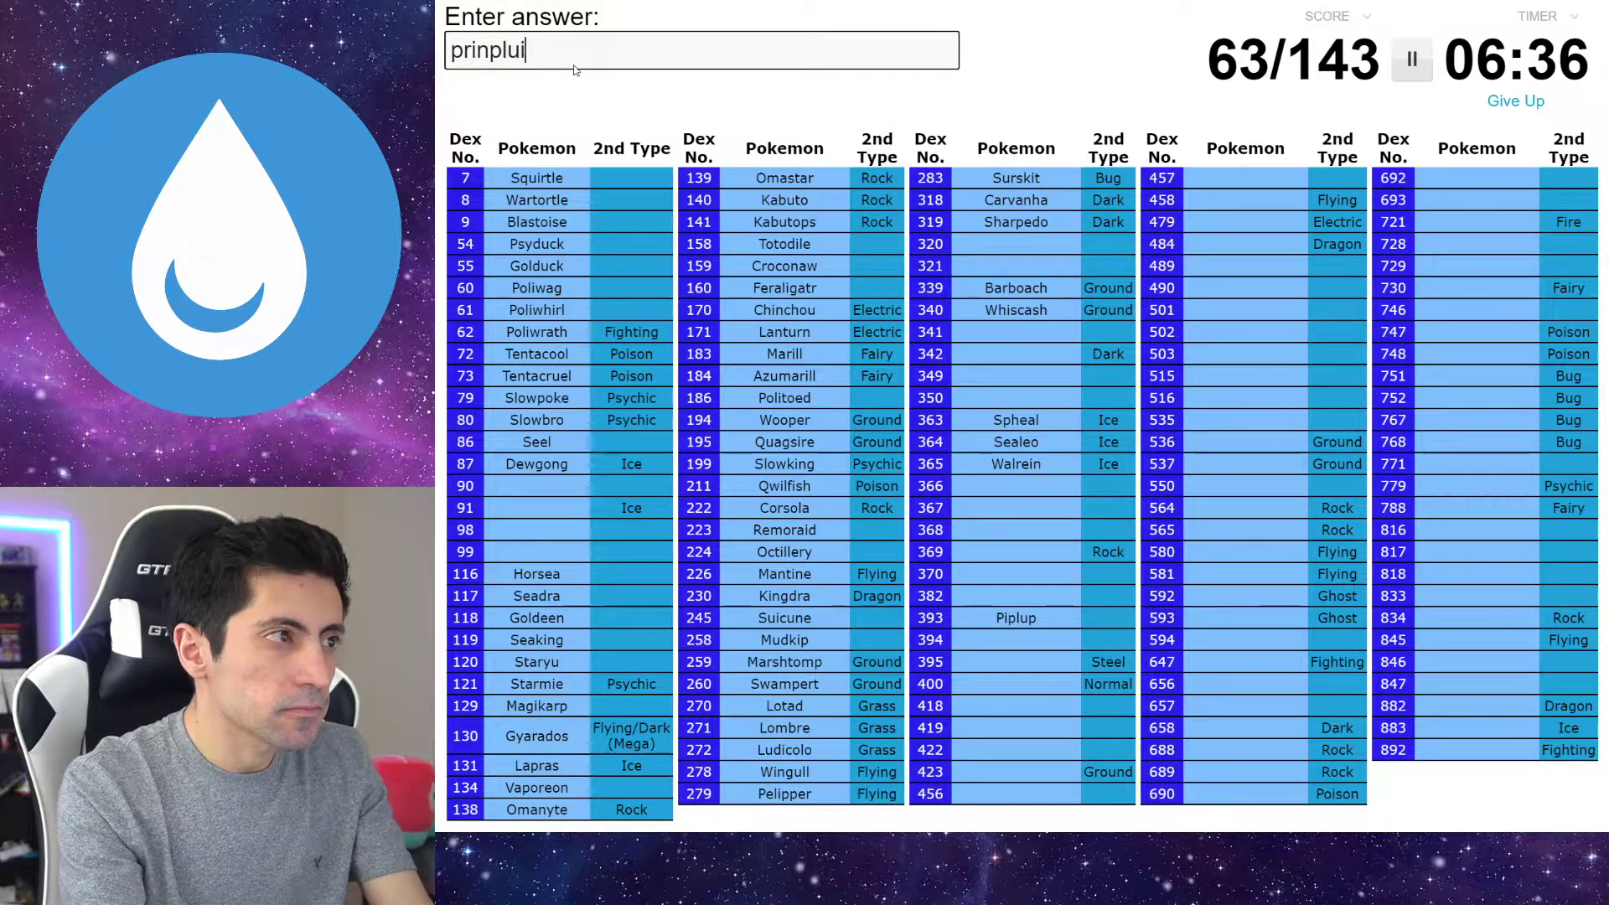
pyautogui.write('emp')
pyautogui.write('emp')
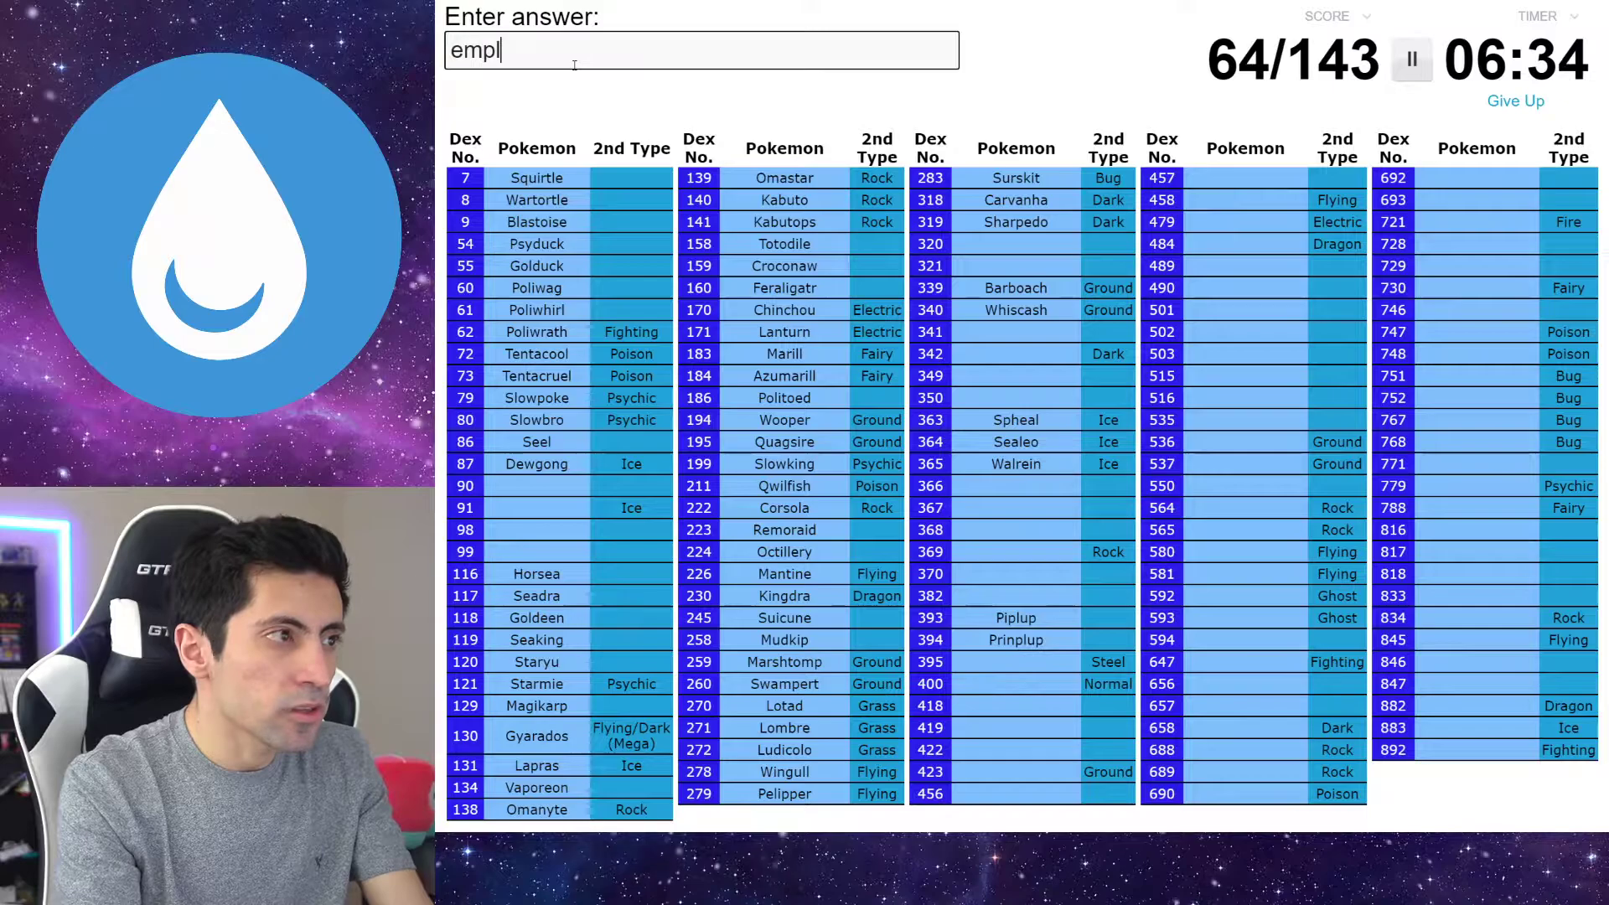
pyautogui.press('BackSpace')
pyautogui.write('oleon')
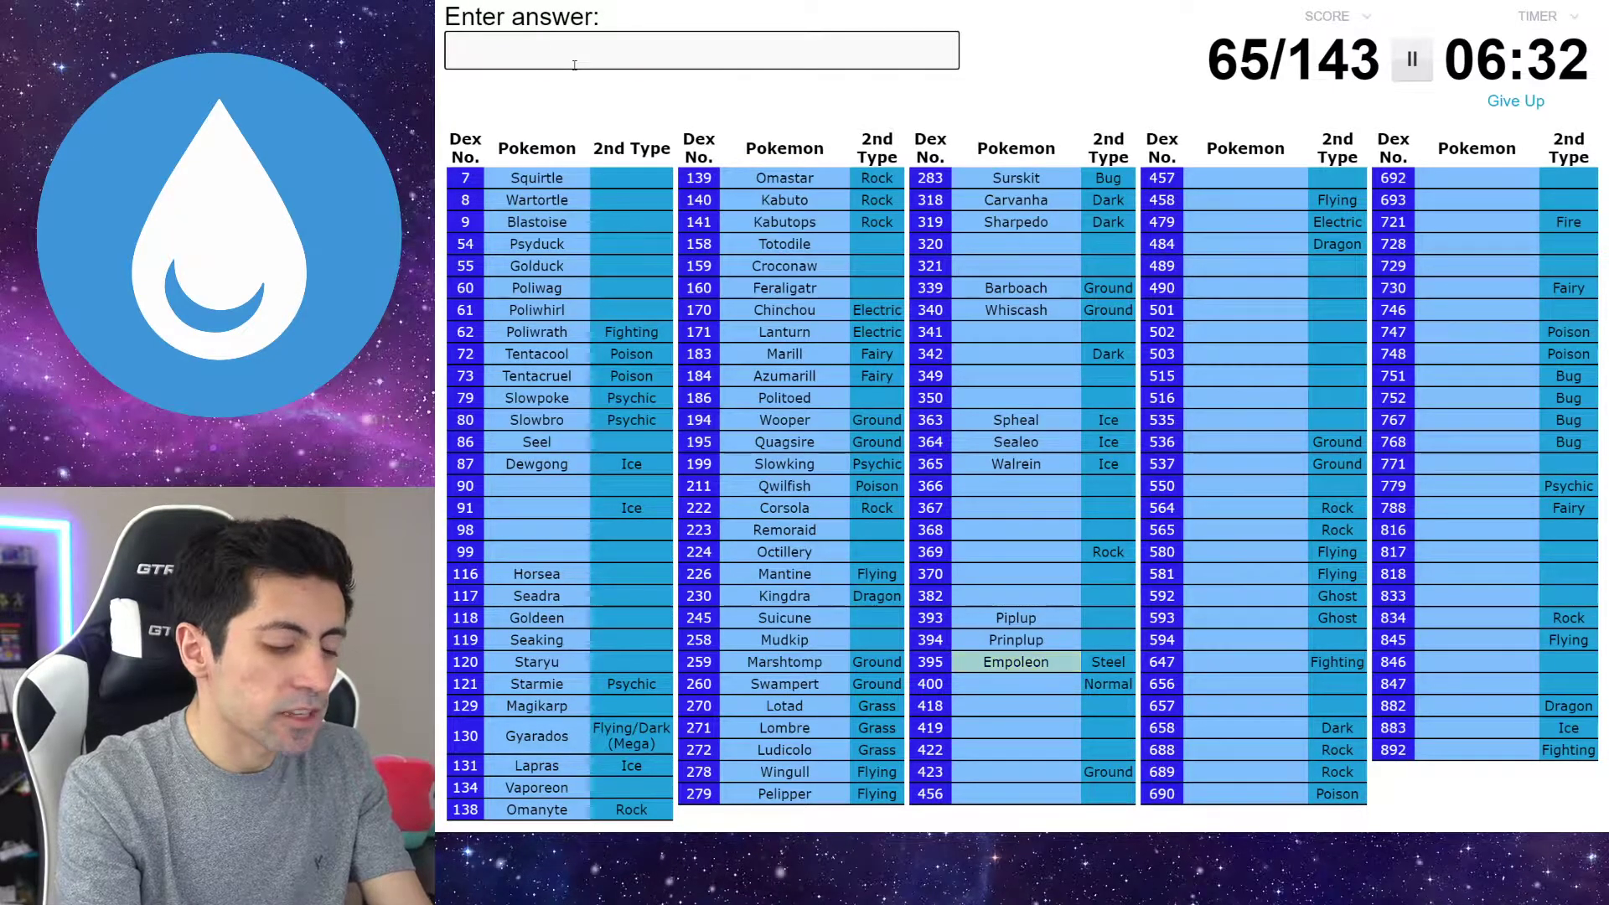
pyautogui.write('ku')
pyautogui.press('BackSpace')
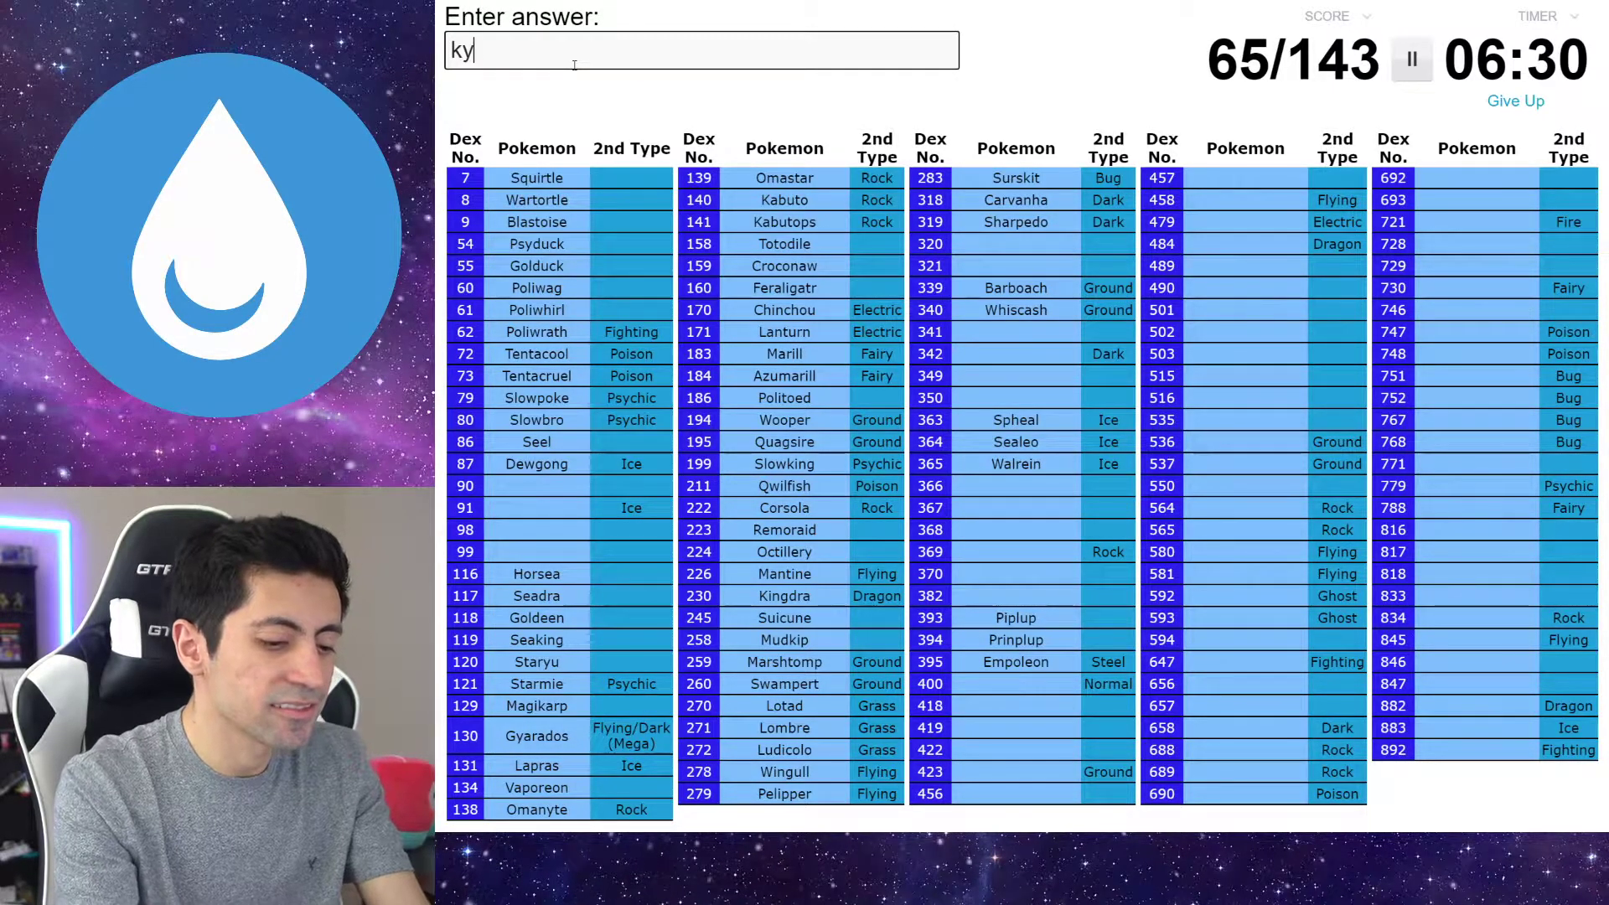
pyautogui.write('pl')
pyautogui.press('BackSpace')
pyautogui.press('BackSpace')
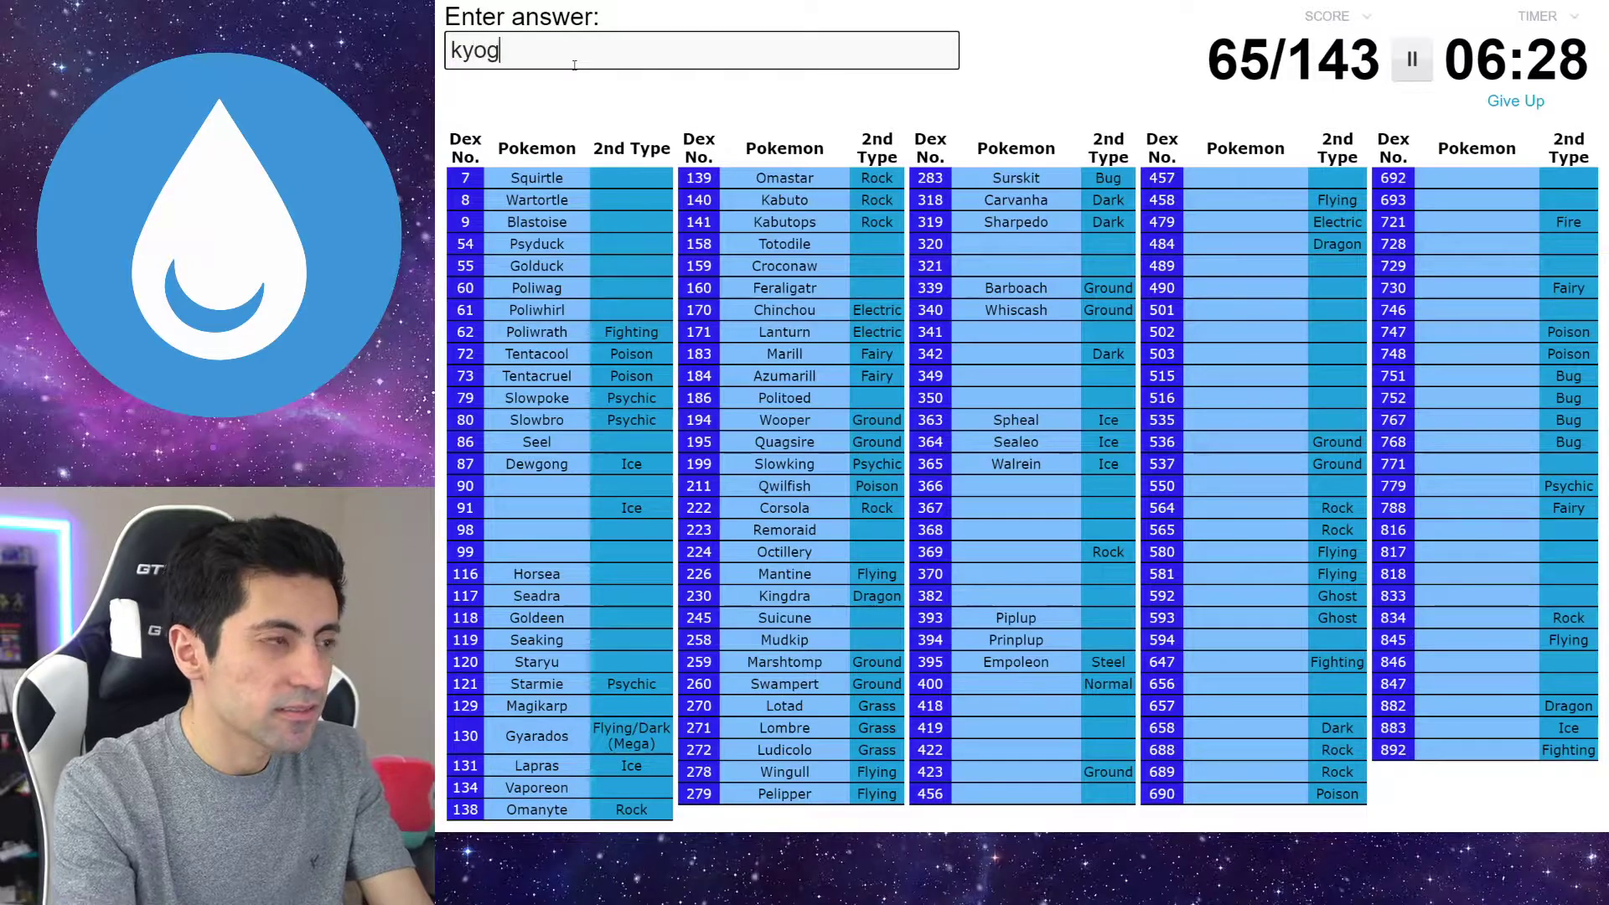
pyautogui.write('re')
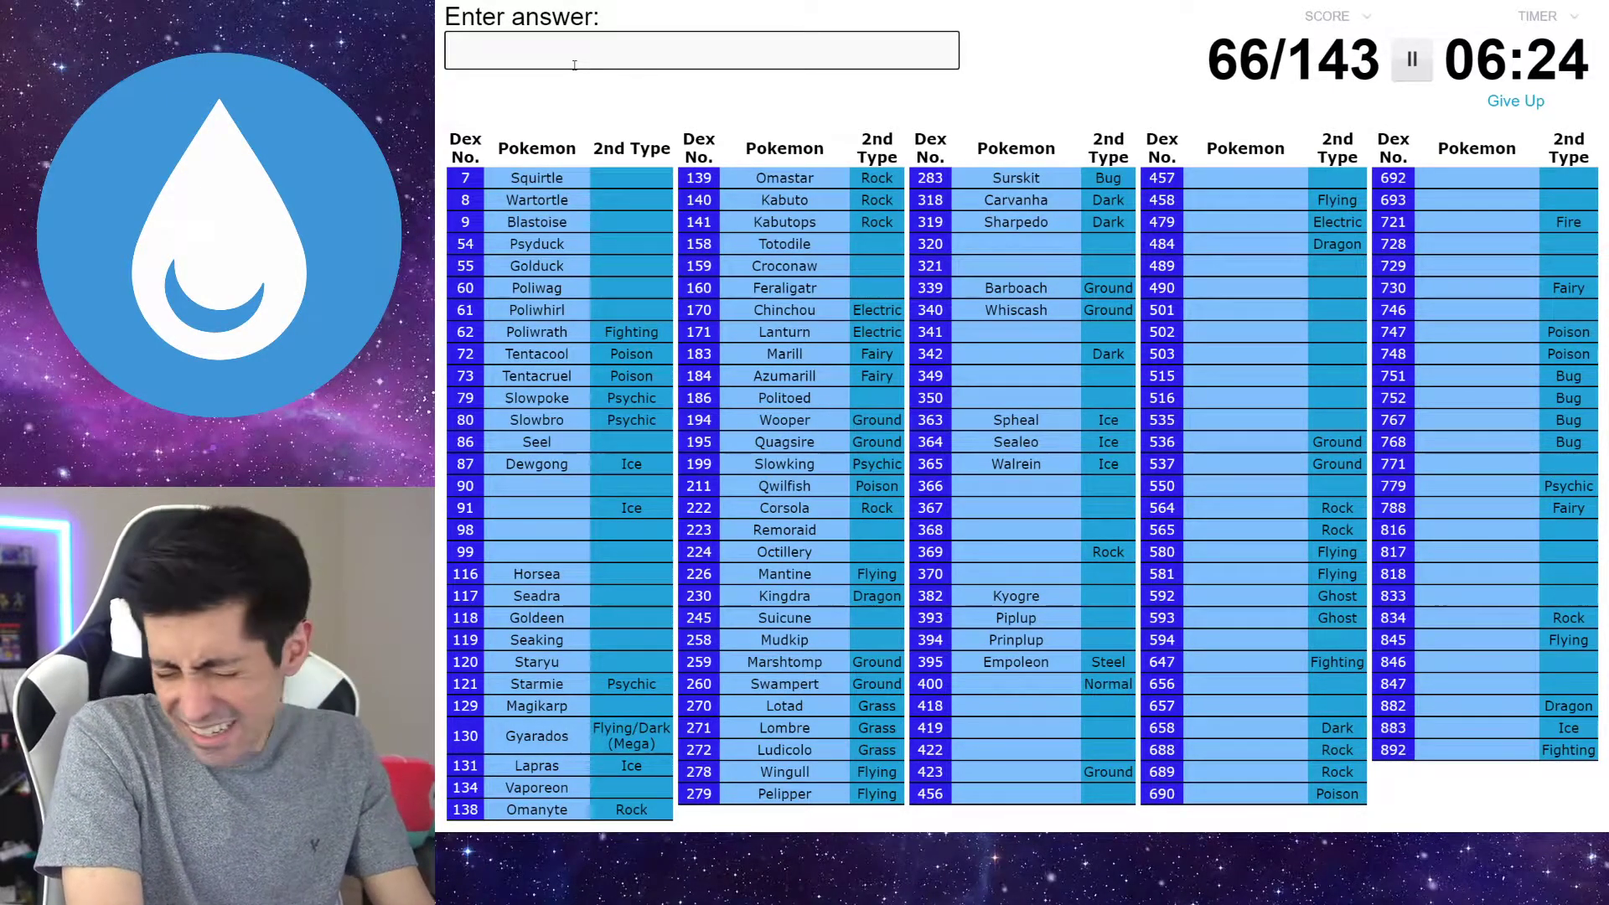
pyautogui.write('osha')
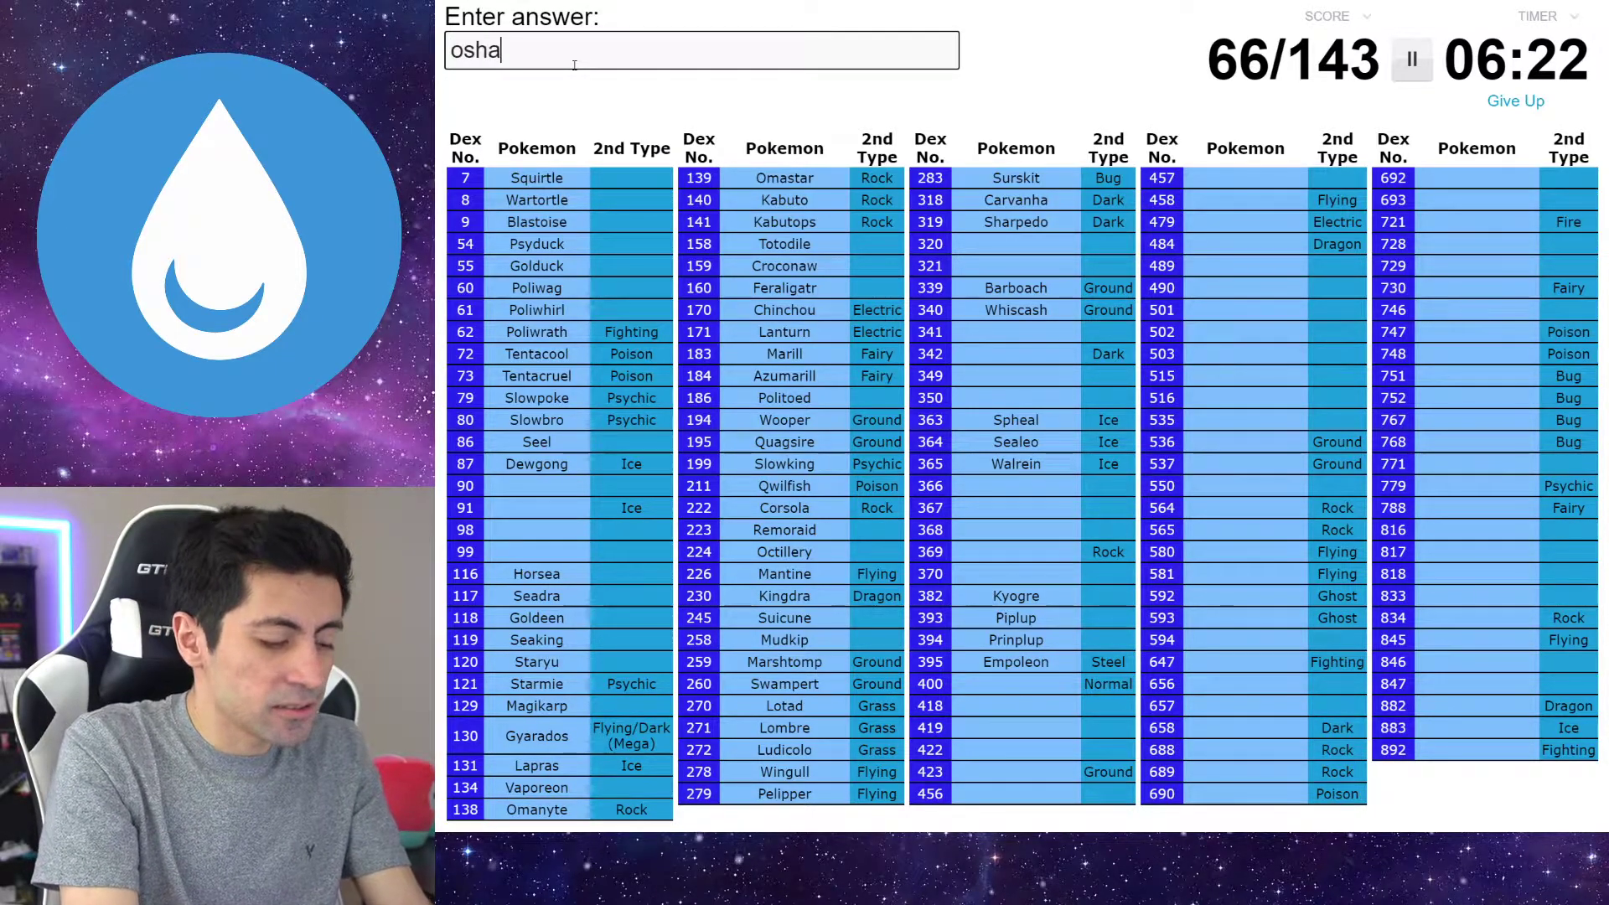
pyautogui.write('wott')
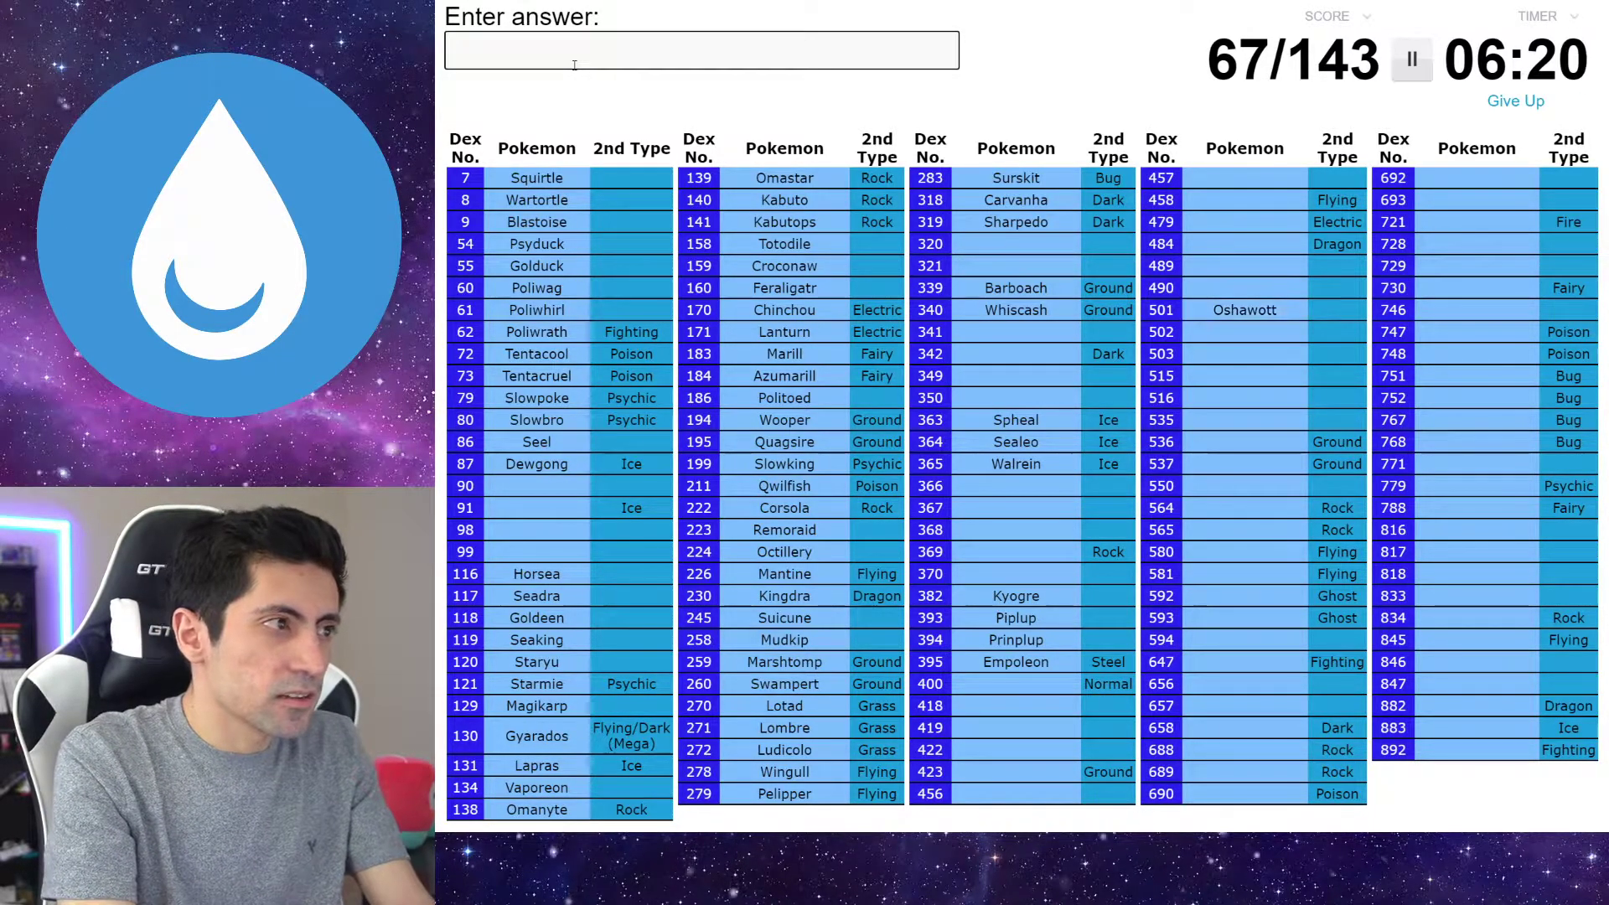
pyautogui.write('dewo')
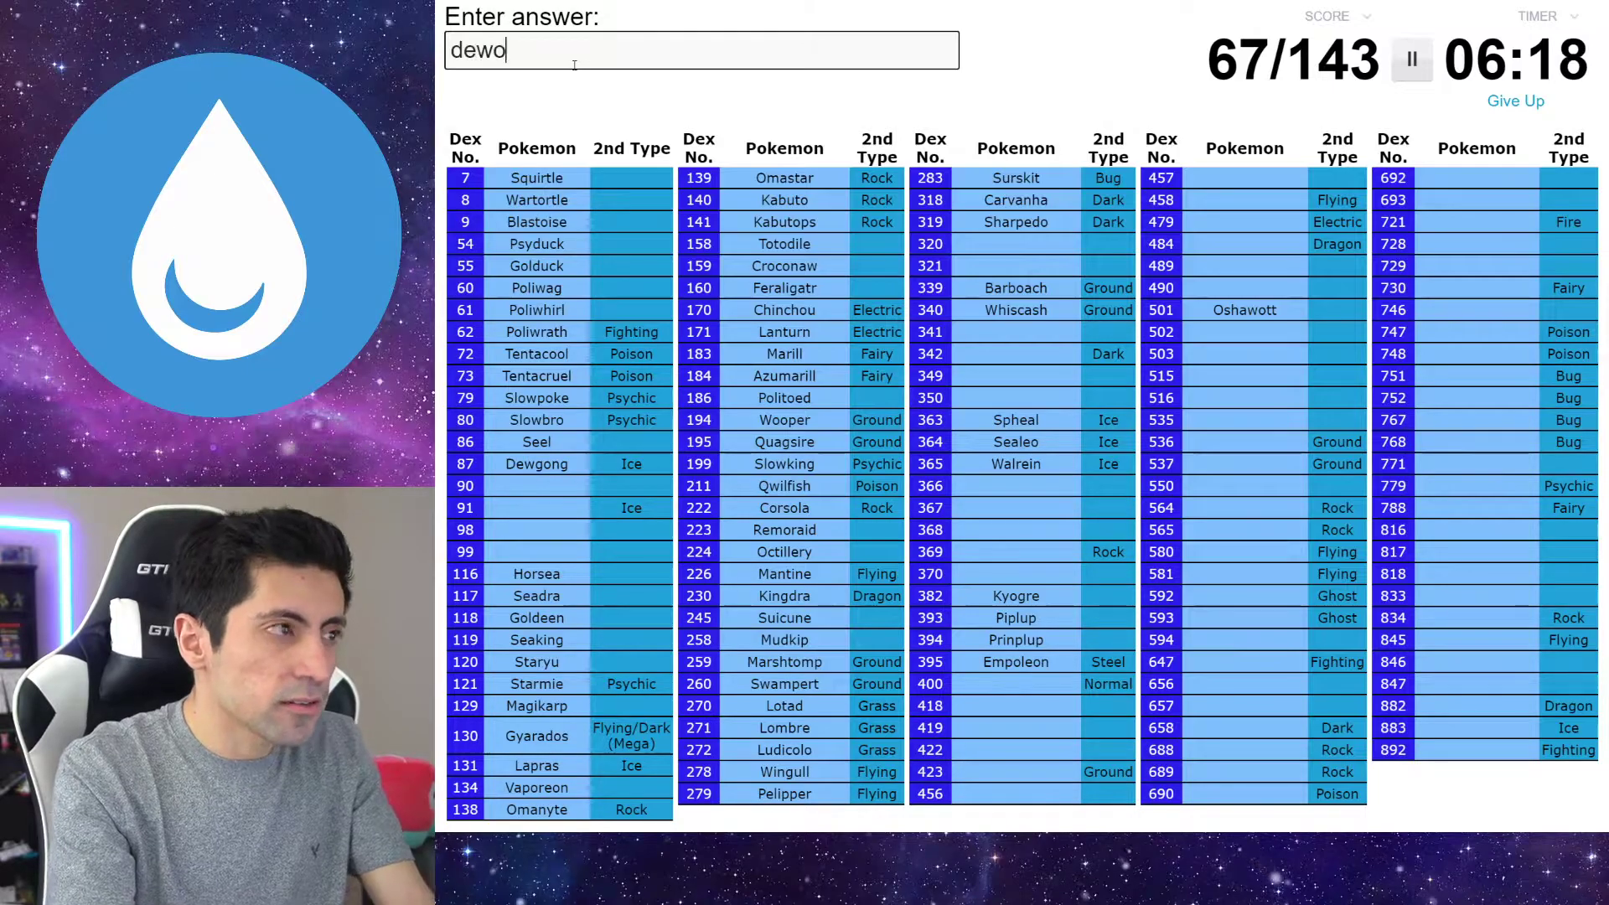
pyautogui.press('BackSpace')
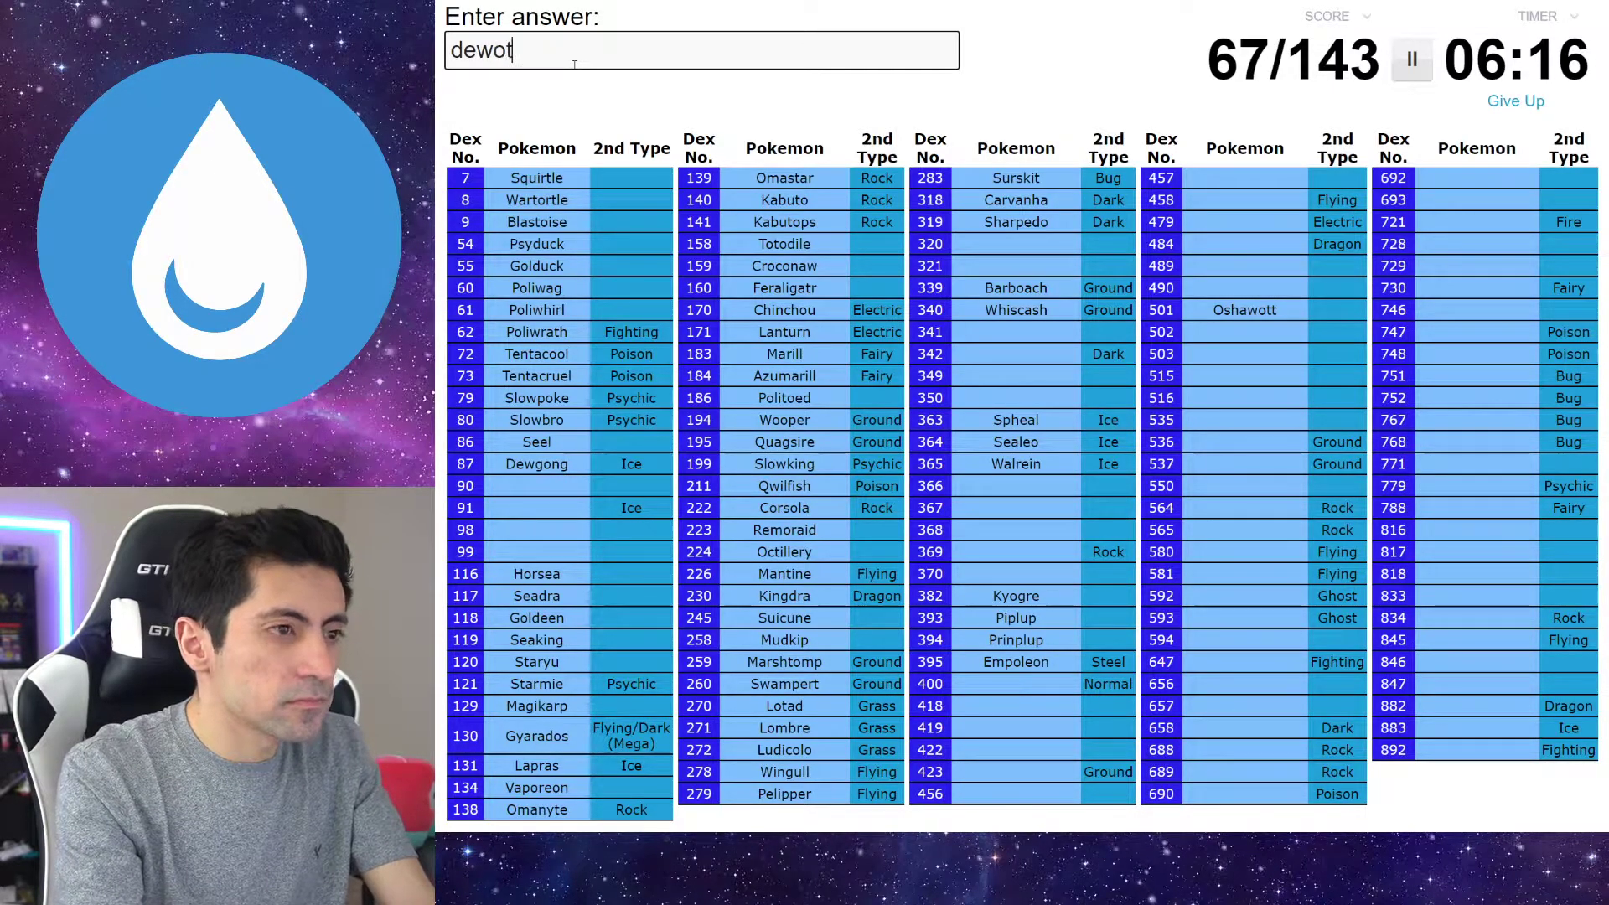
pyautogui.write('t')
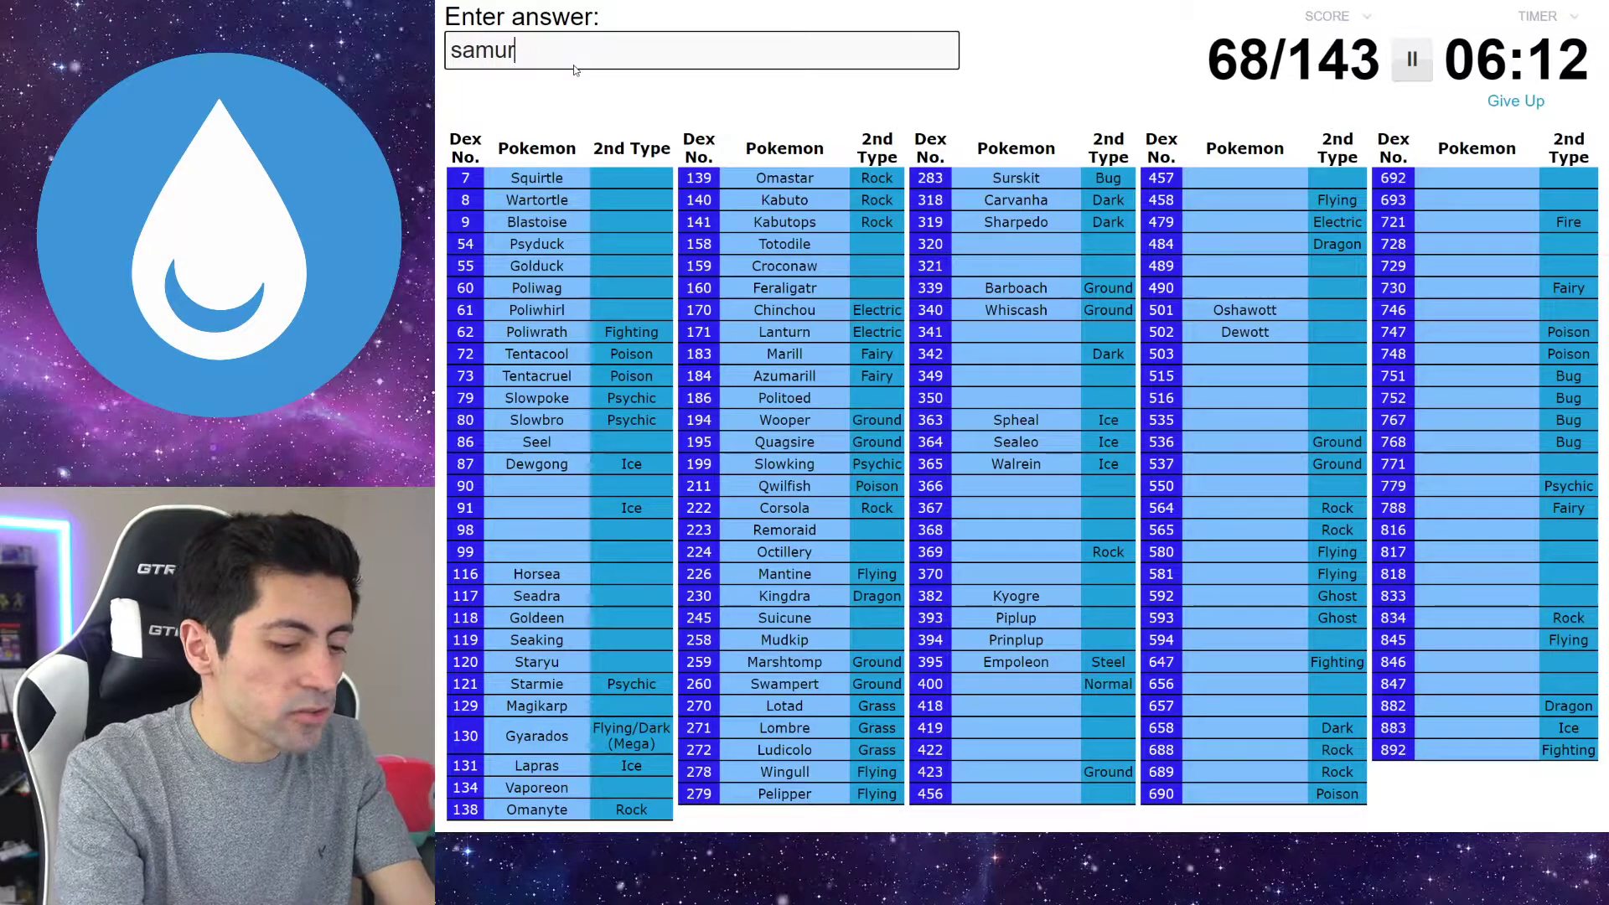
pyautogui.write('itt')
pyautogui.press('BackSpace')
pyautogui.press('BackSpace')
pyautogui.write('ott')
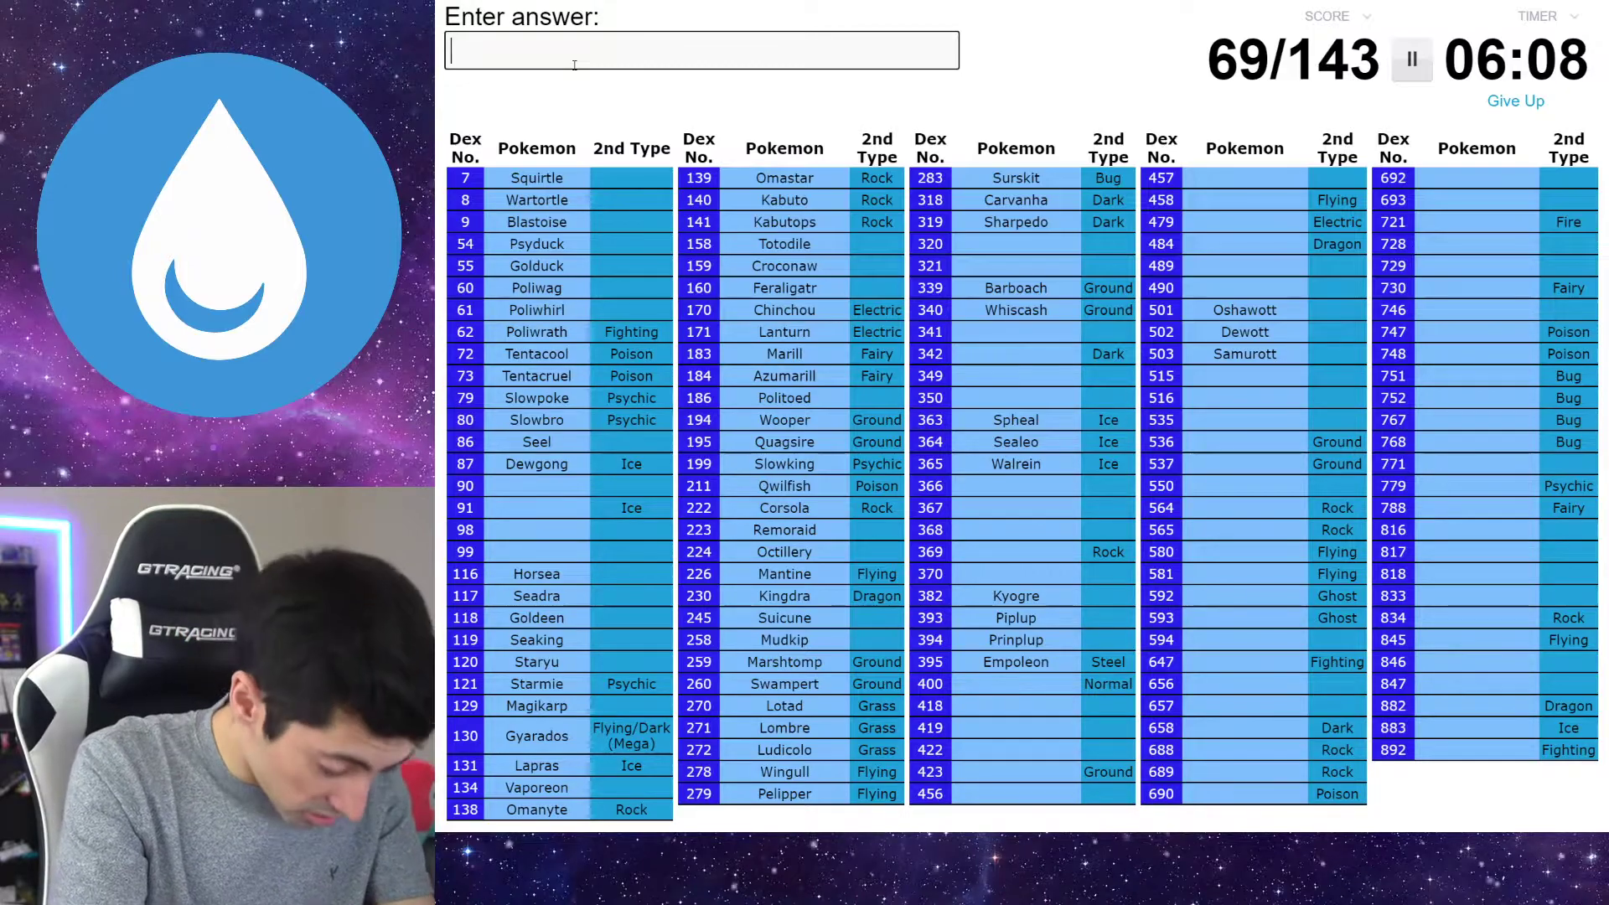
pyautogui.write('foe')
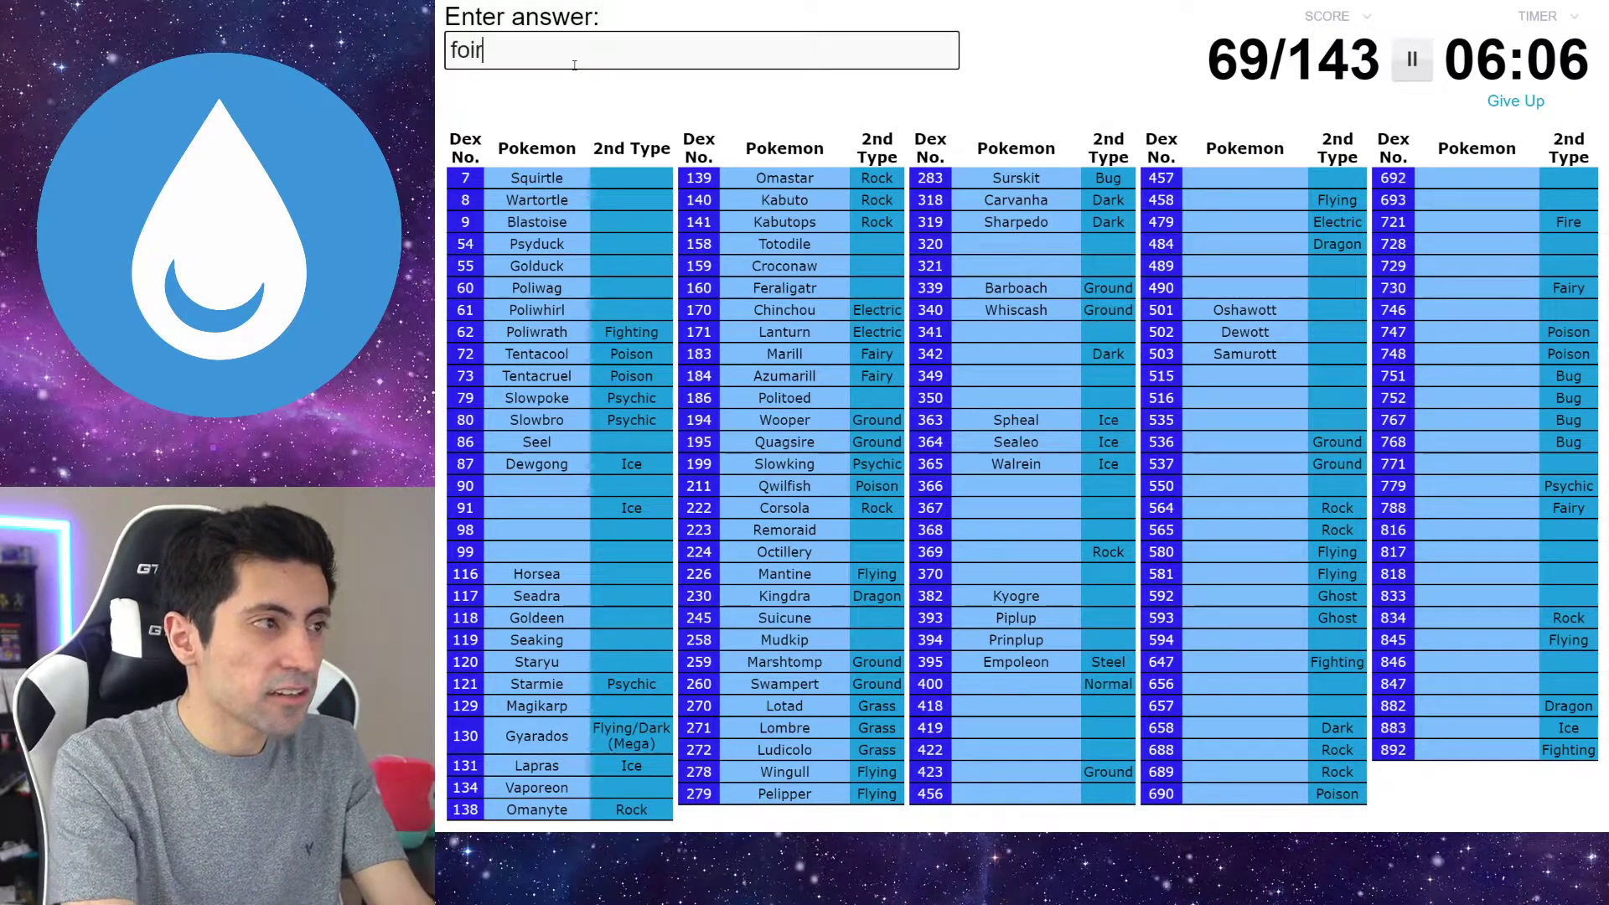
pyautogui.press('BackSpace')
pyautogui.write('r')
pyautogui.press('BackSpace')
pyautogui.press('BackSpace')
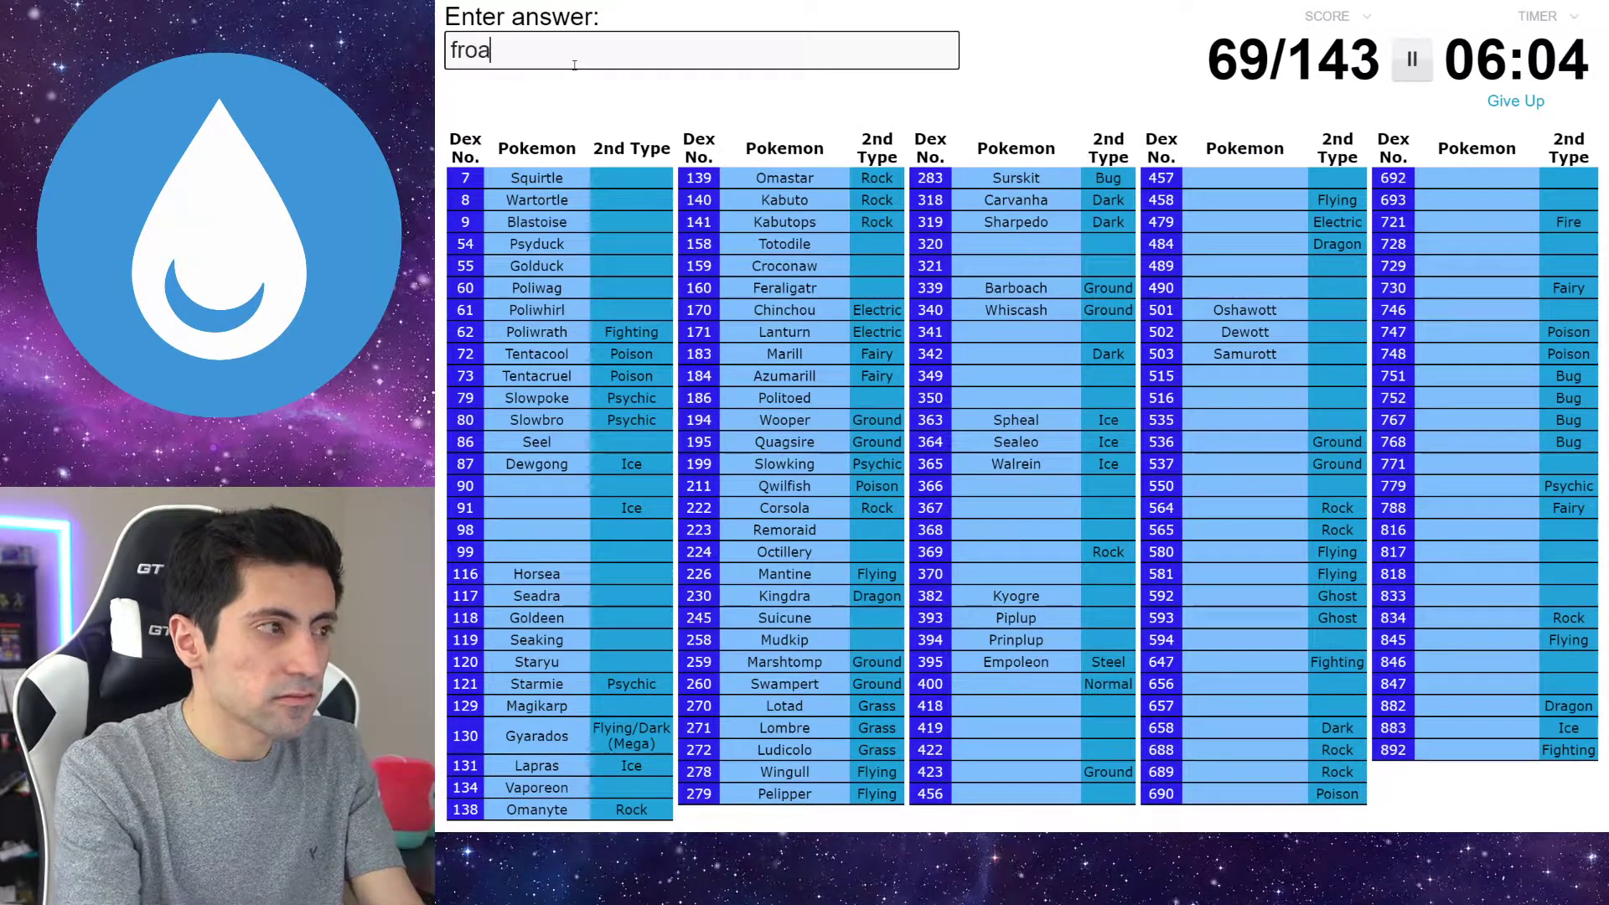
pyautogui.write('kie')
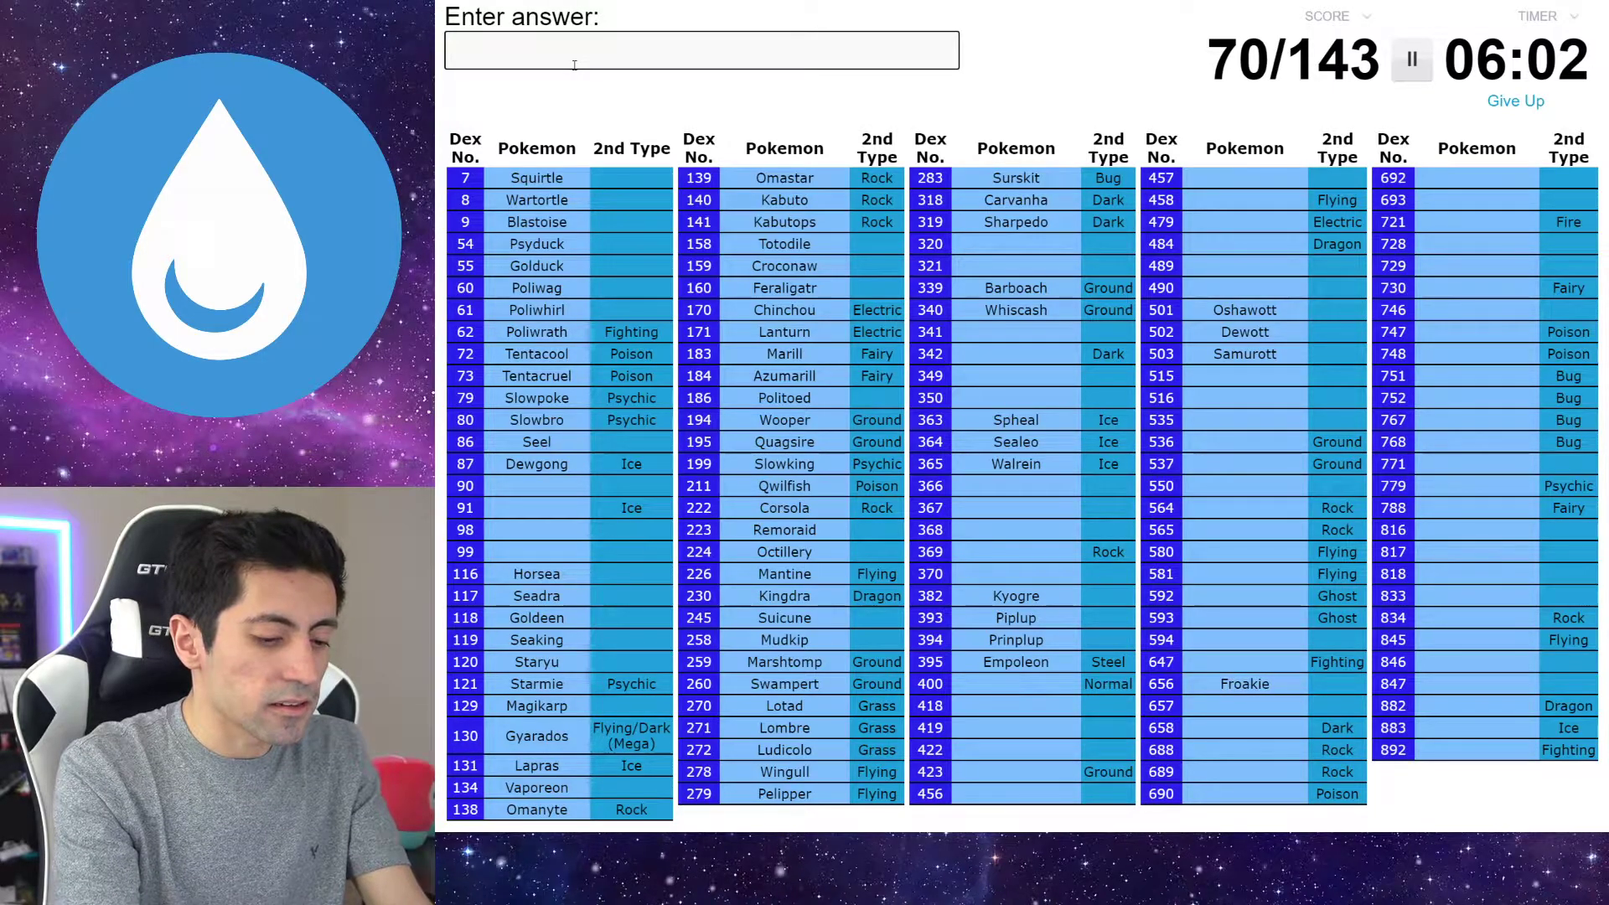
pyautogui.write('gre')
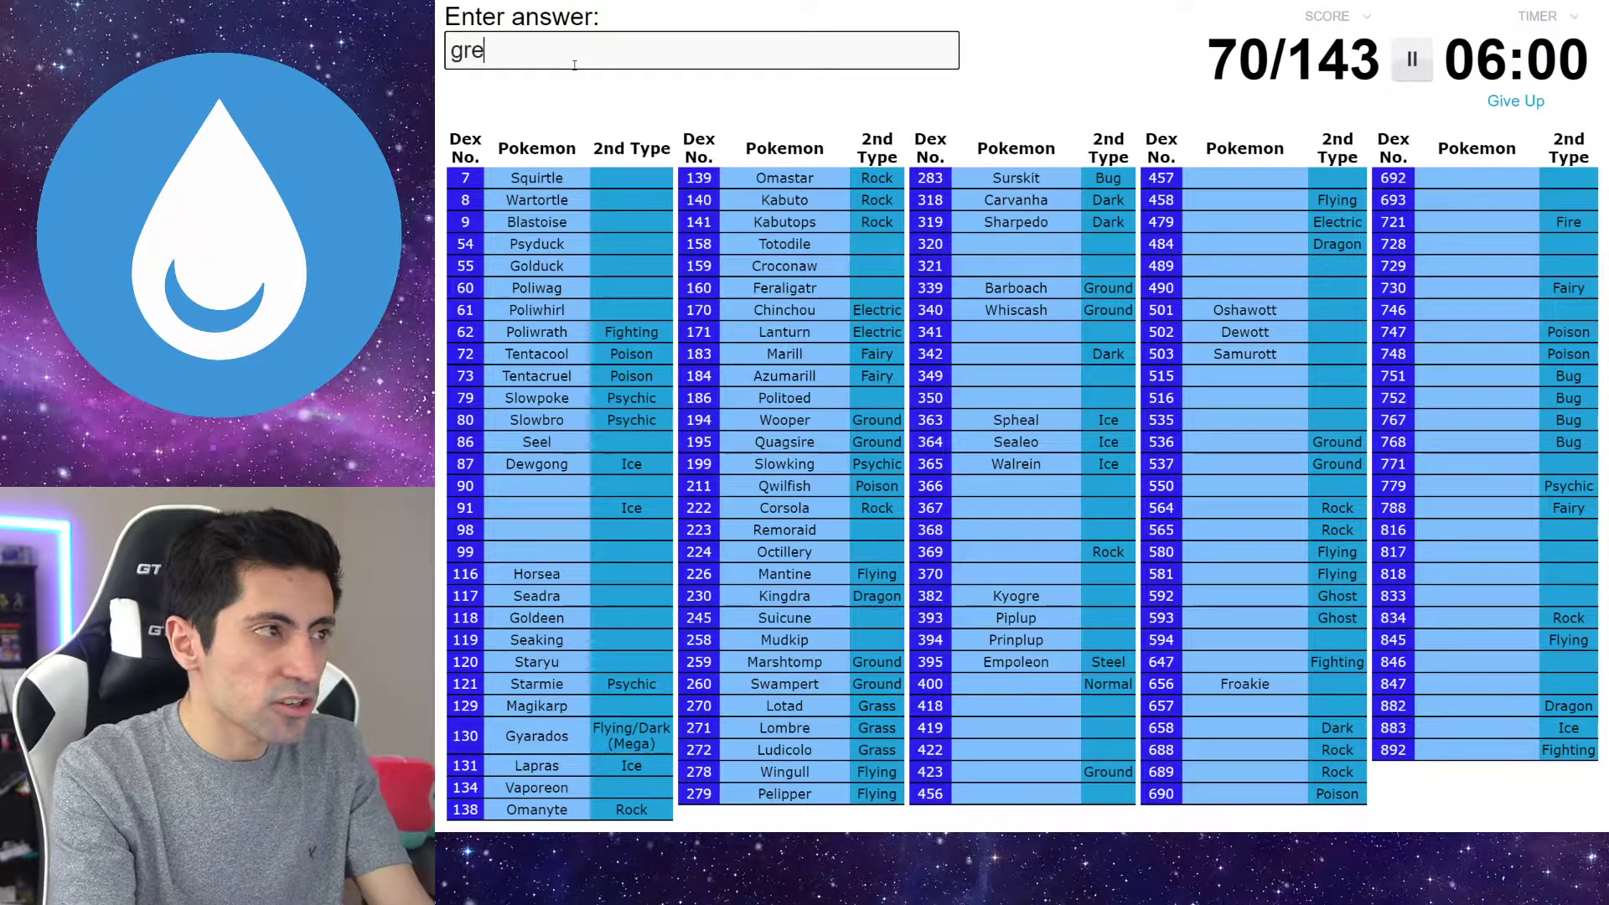
pyautogui.write('nin')
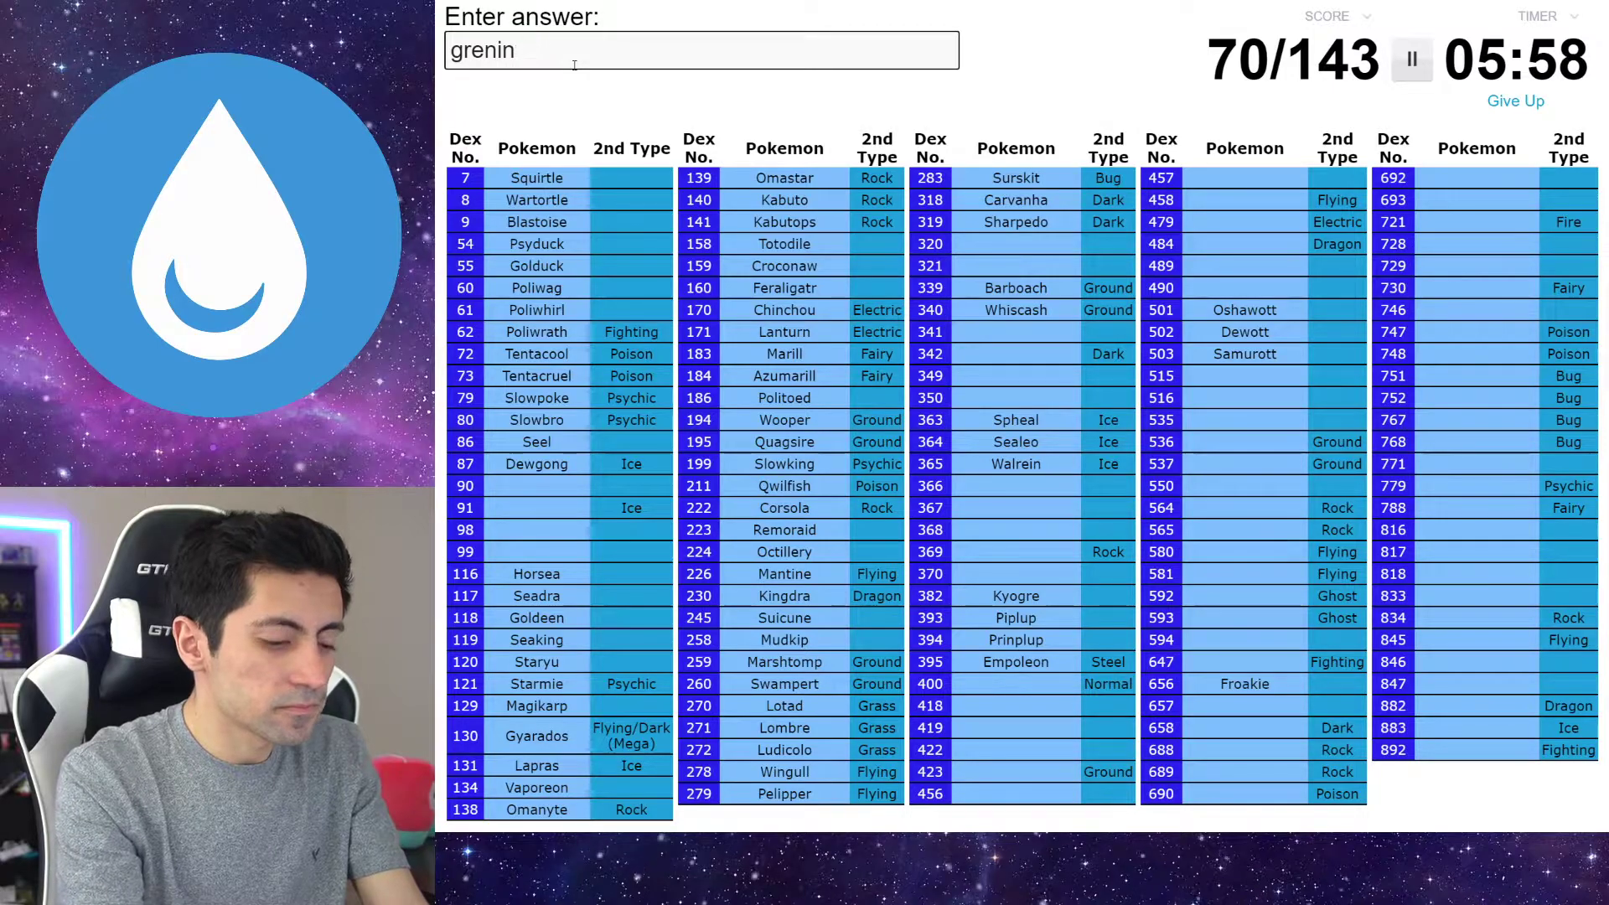
pyautogui.write('yhhaja')
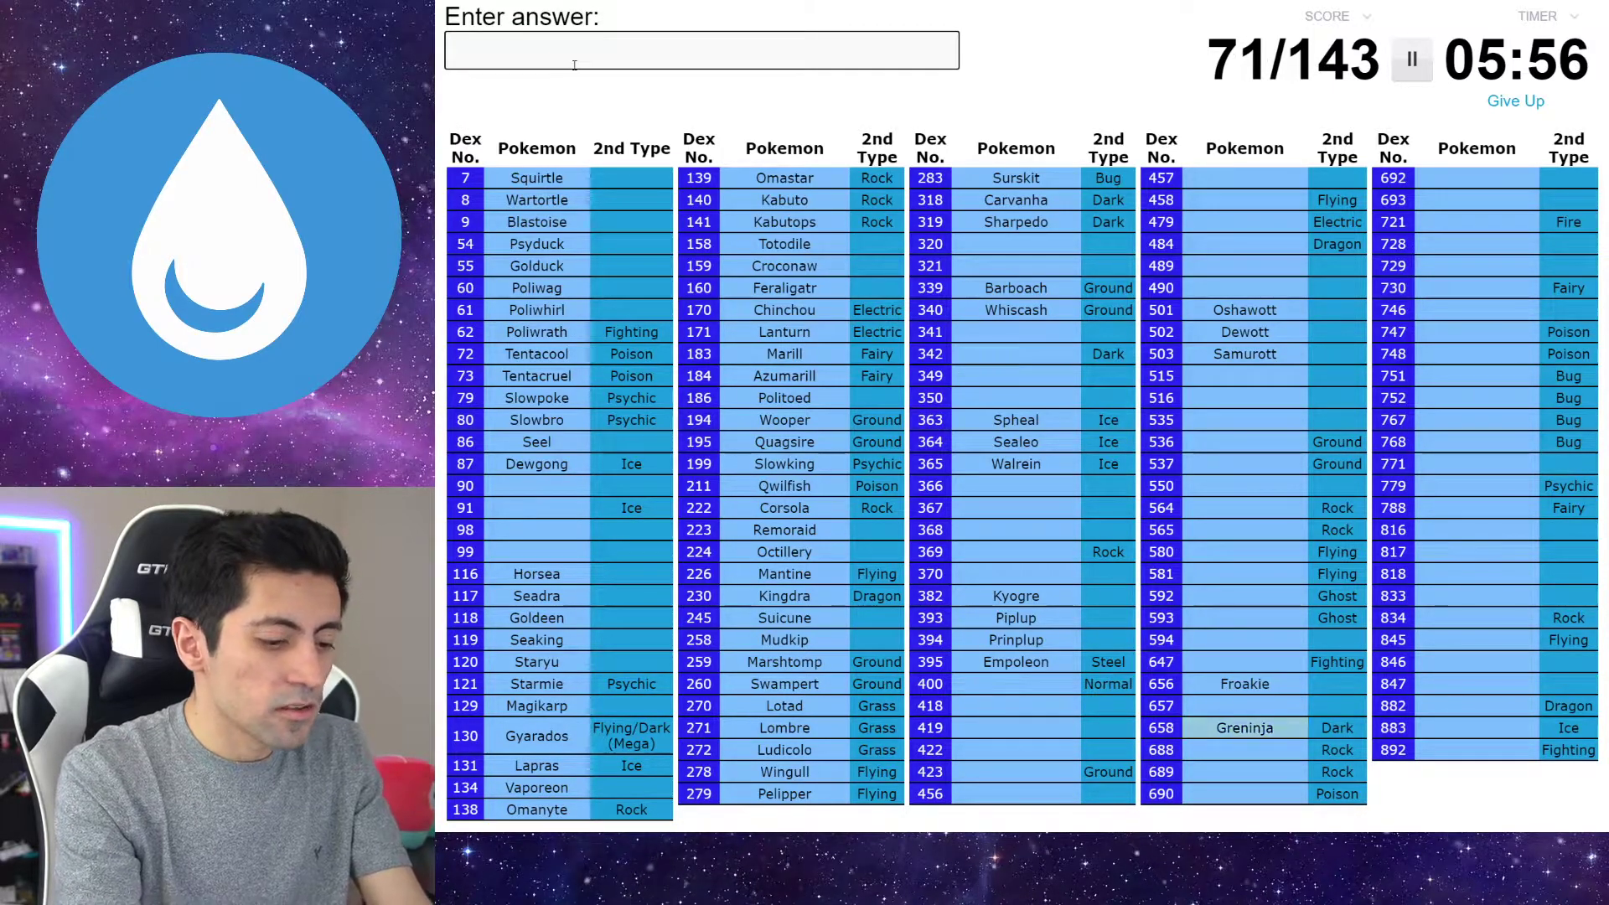
pyautogui.write('frogadie')
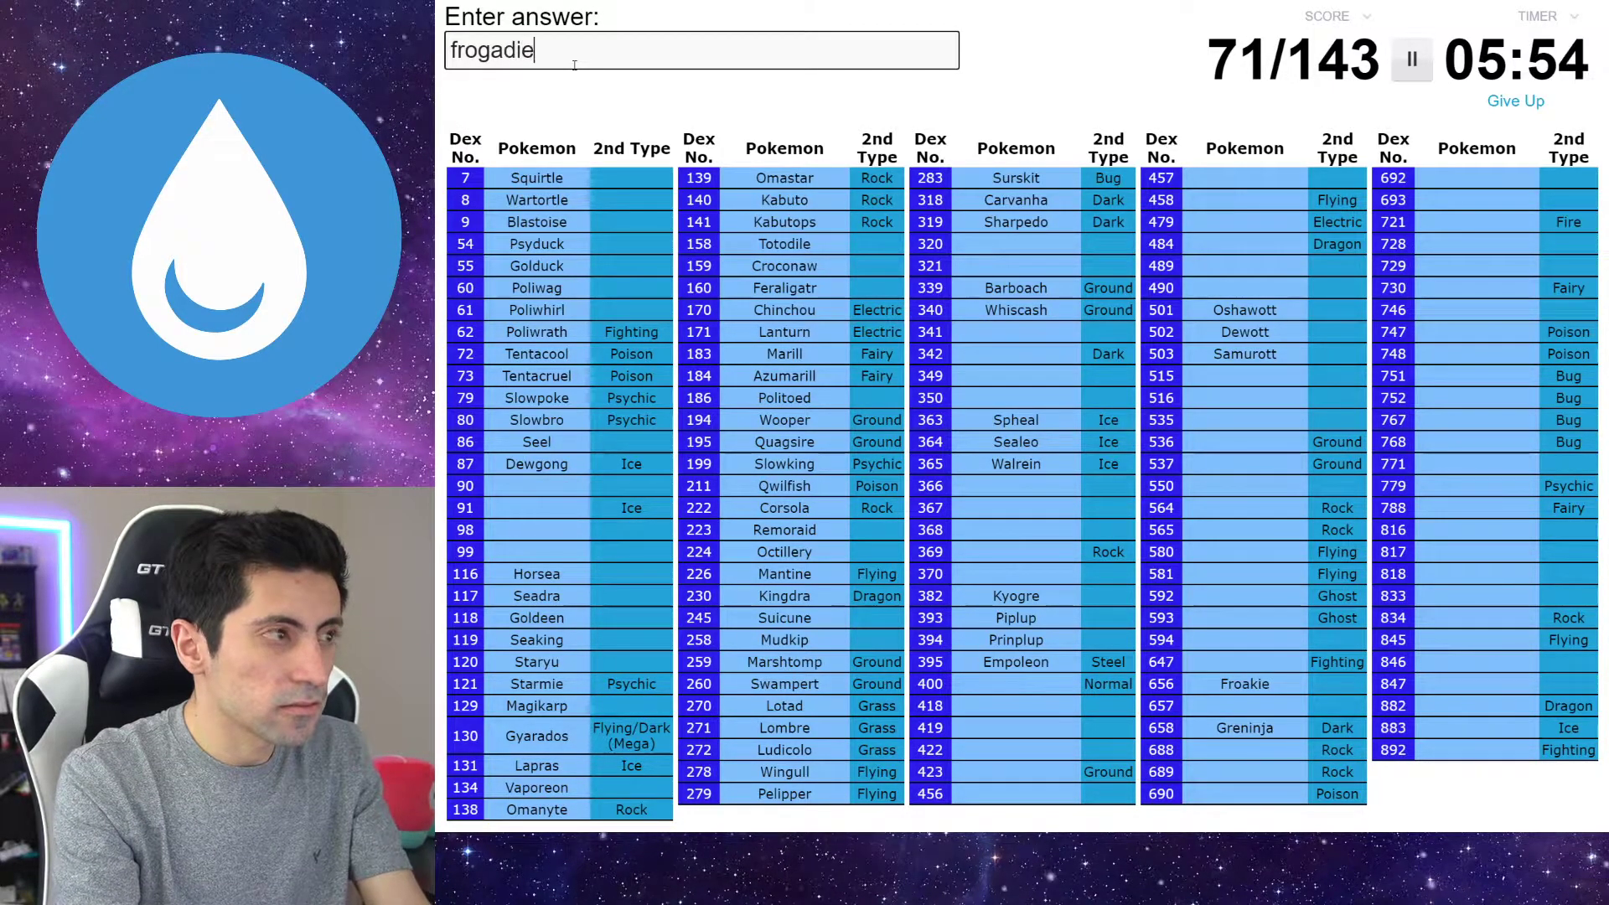
pyautogui.write('r')
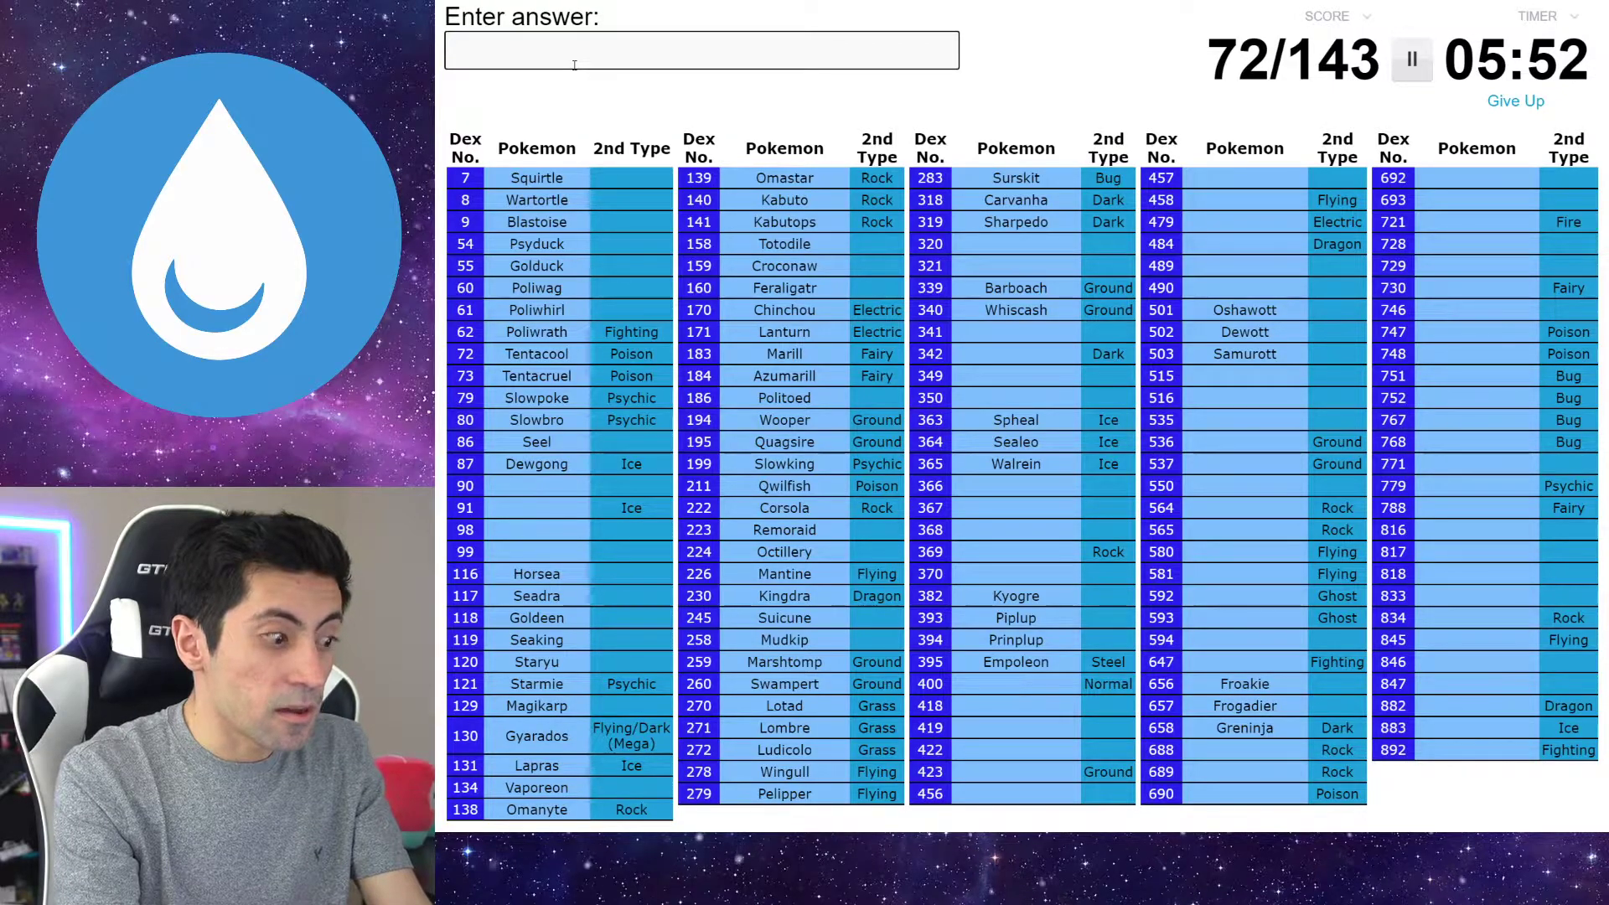
pyautogui.write('ol')
# Enter Popplio, Brionne, Primarina, Sobble, Inteleon, Urshifu, Dracovish and Arctovish, fixing the Brionne typo
pyautogui.press('BackSpace')
pyautogui.write('po')
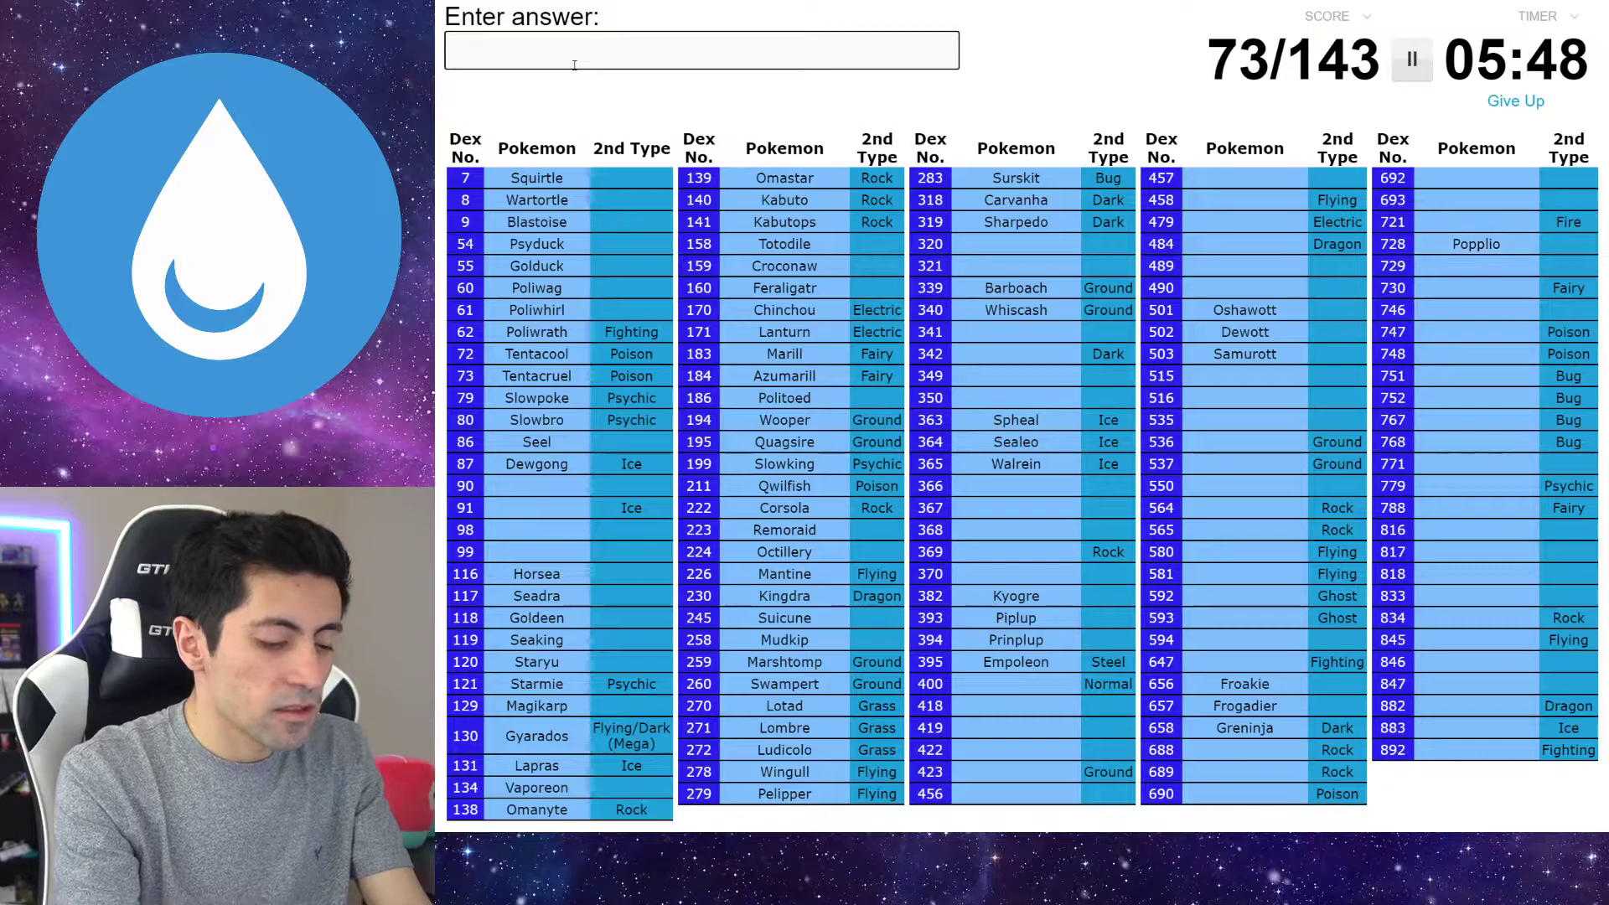
pyautogui.write('rionne')
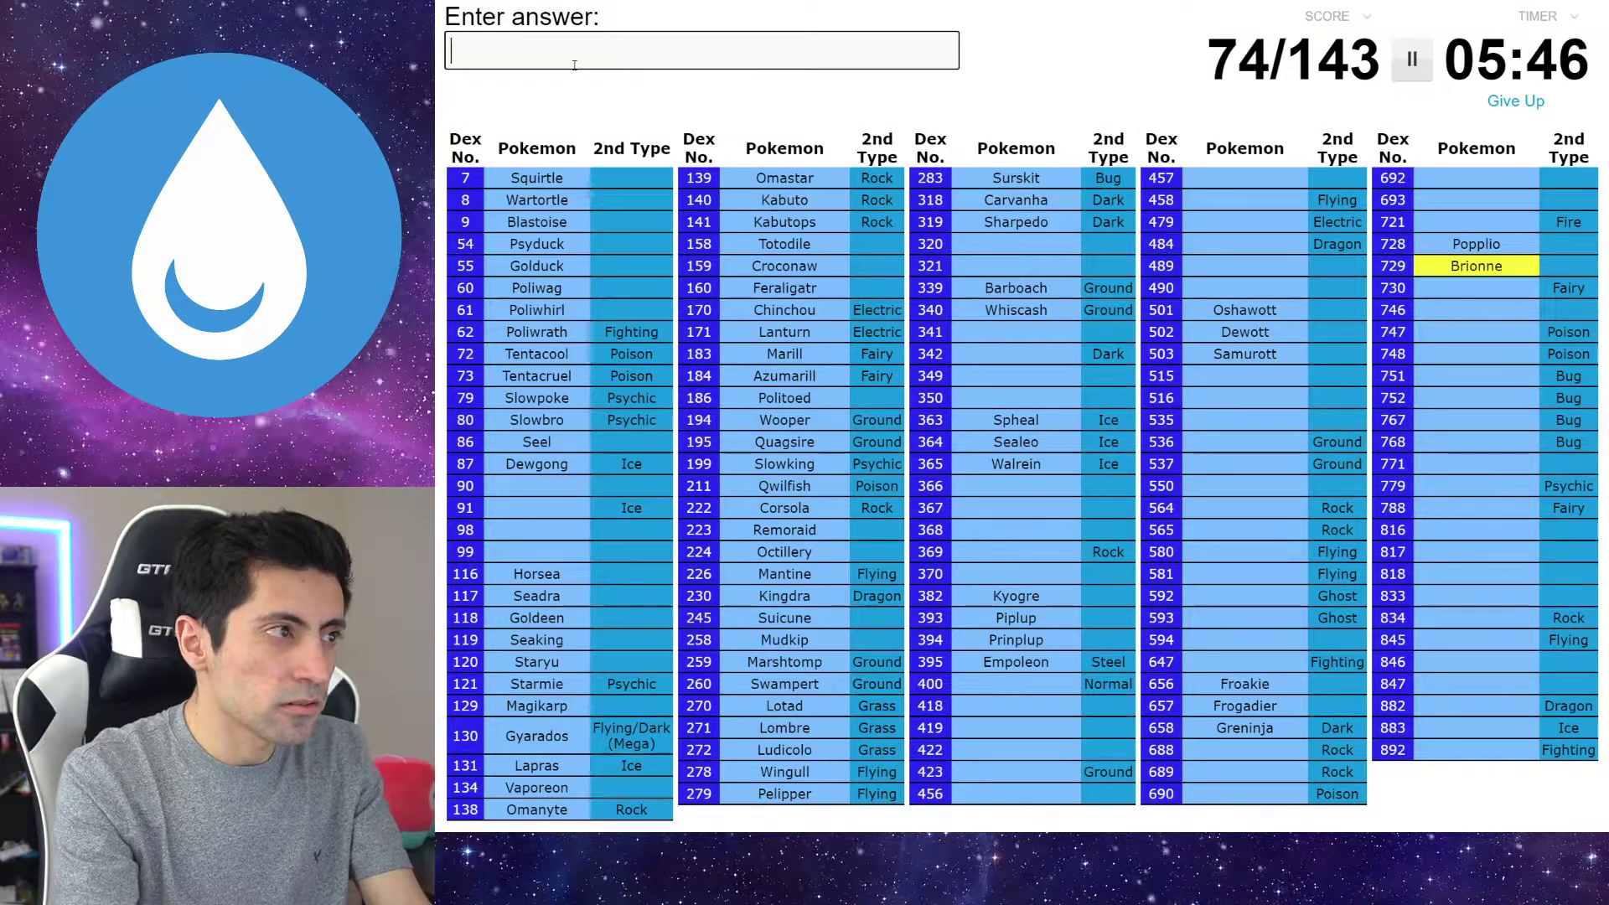
pyautogui.write('a')
pyautogui.press('BackSpace')
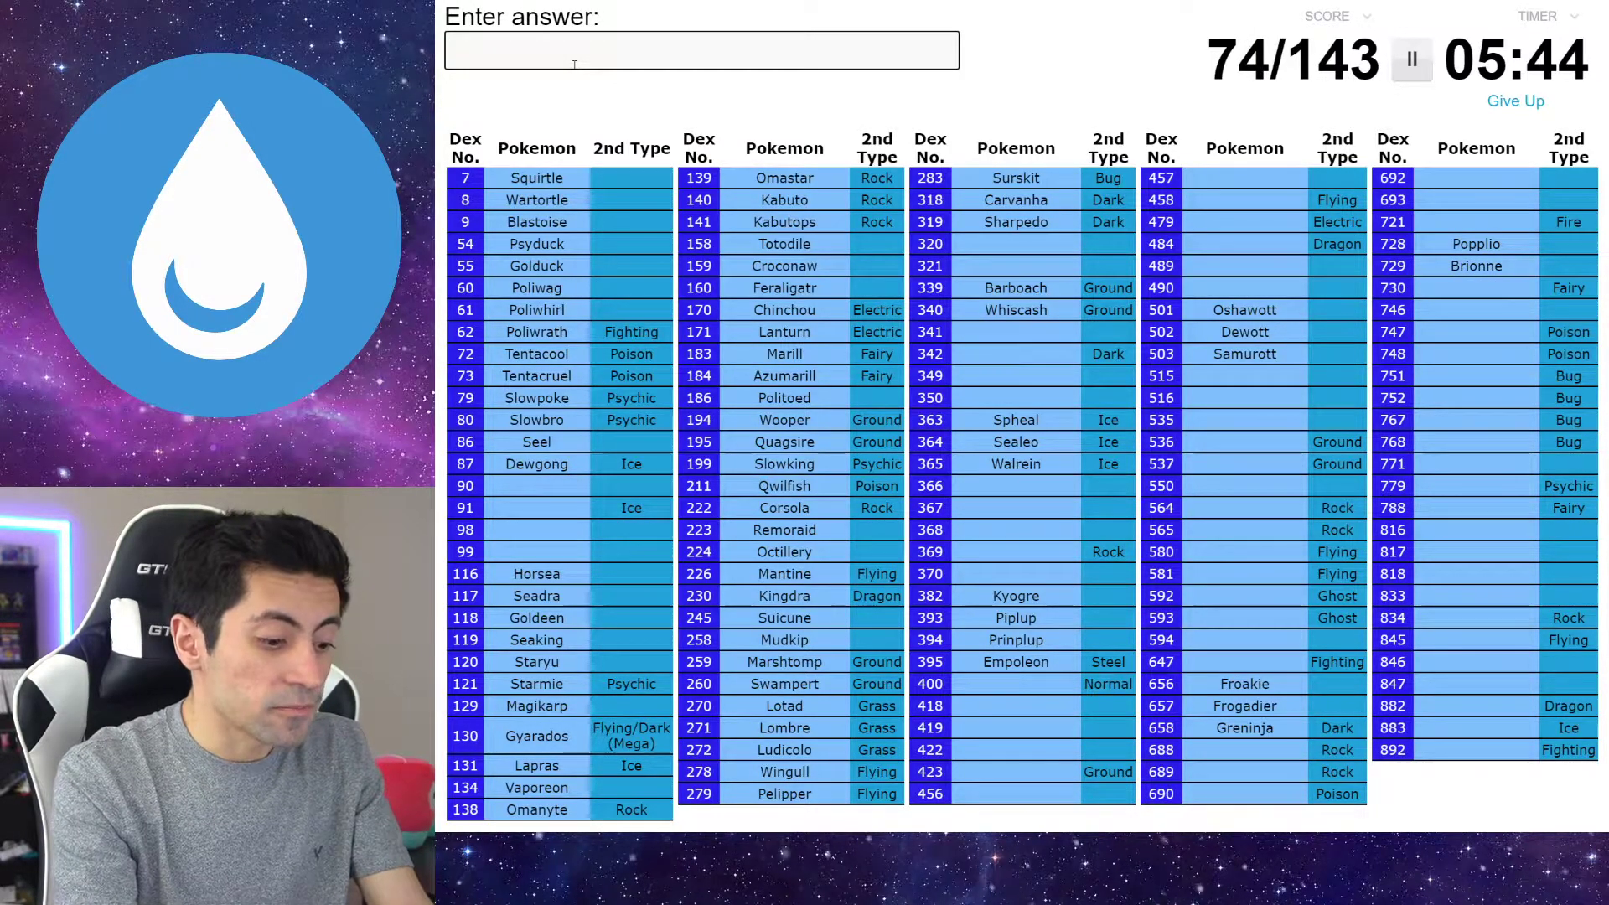
pyautogui.write('prima')
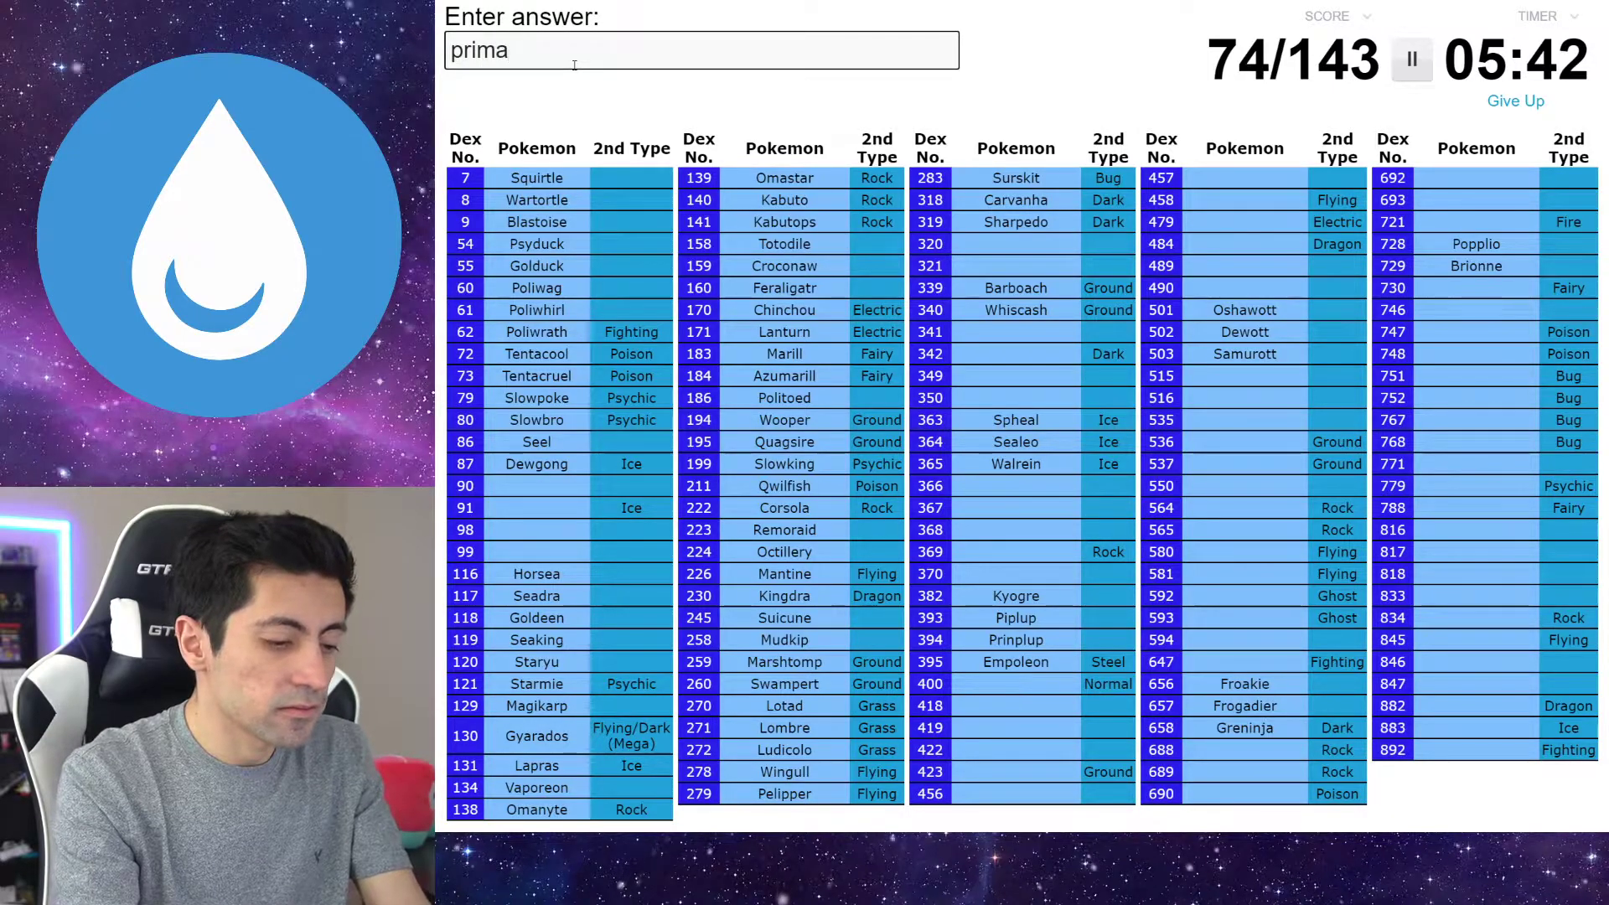
pyautogui.write('ina')
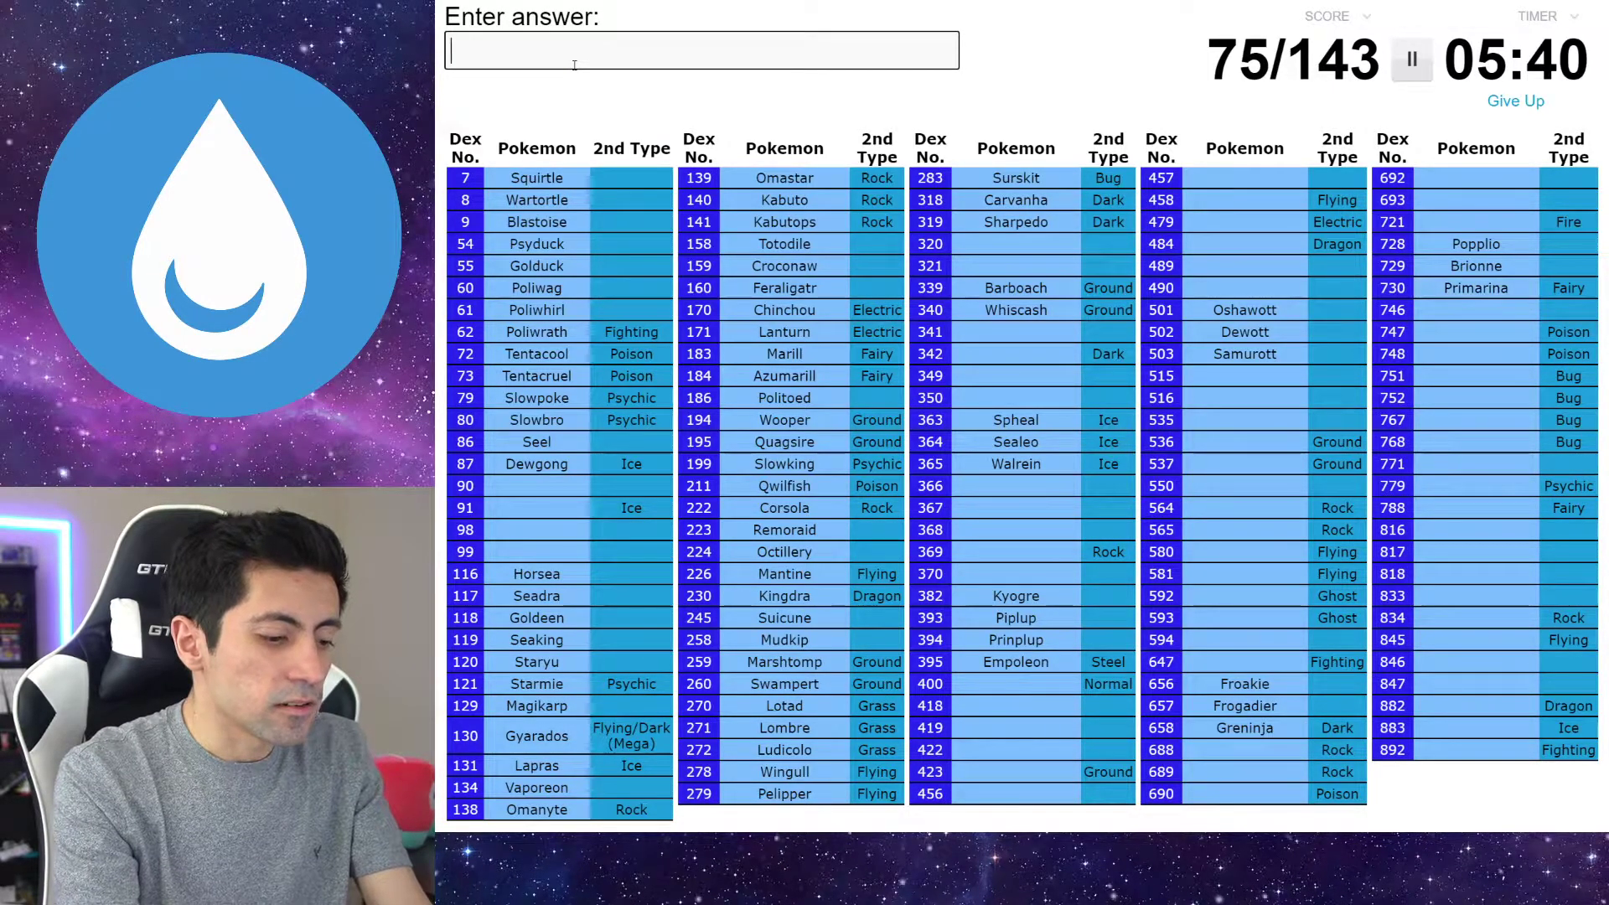
pyautogui.write('sle')
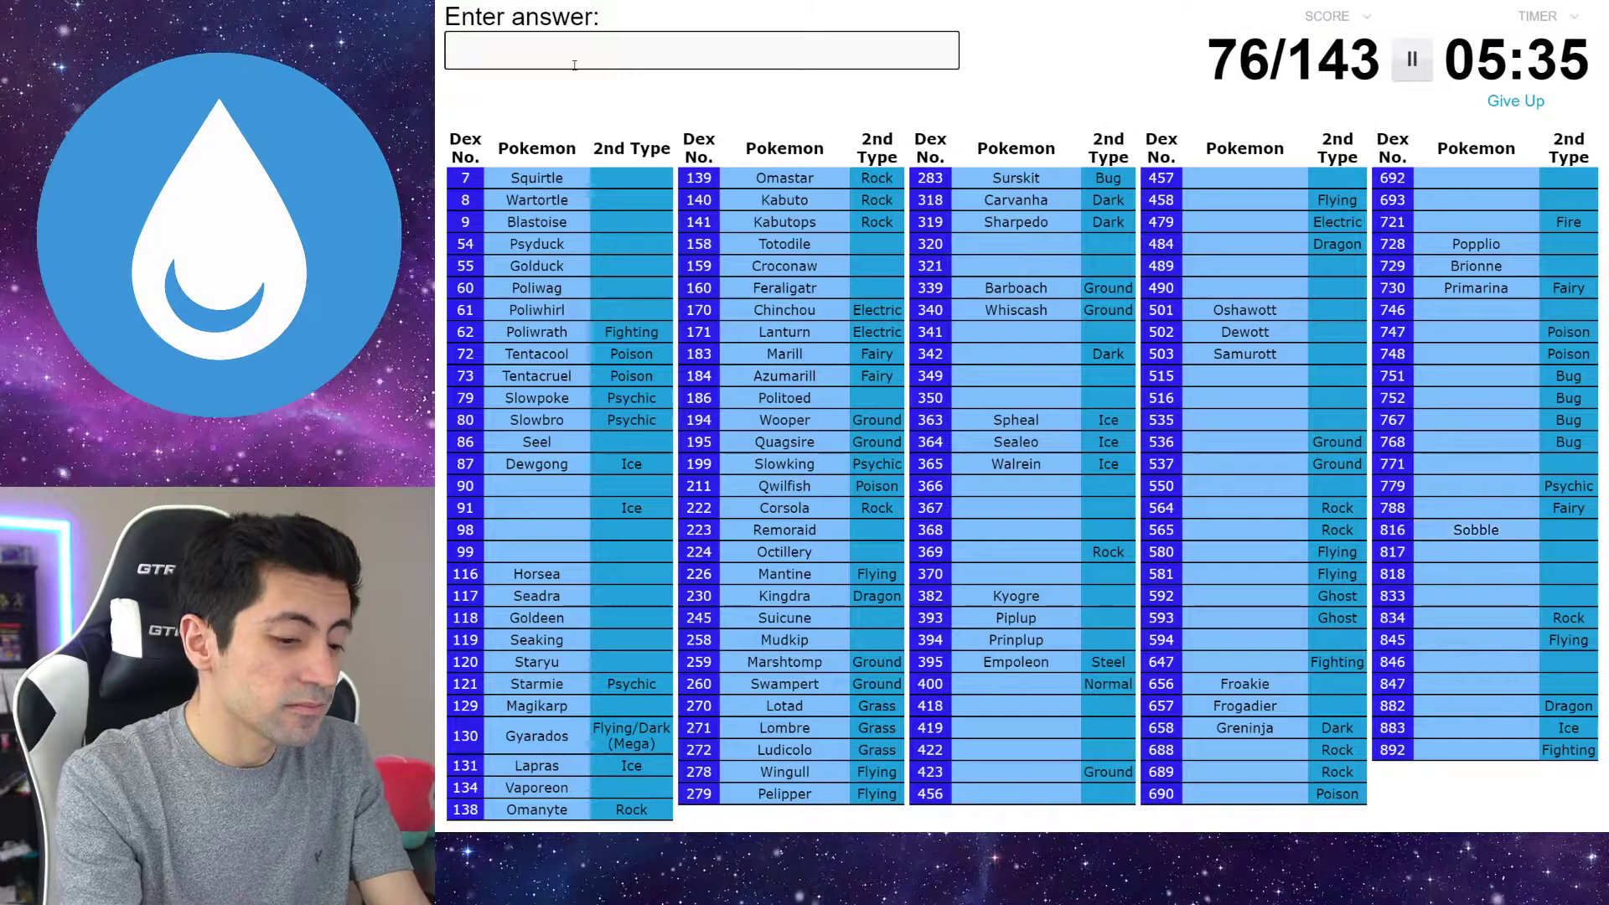
pyautogui.write('inteleopnn')
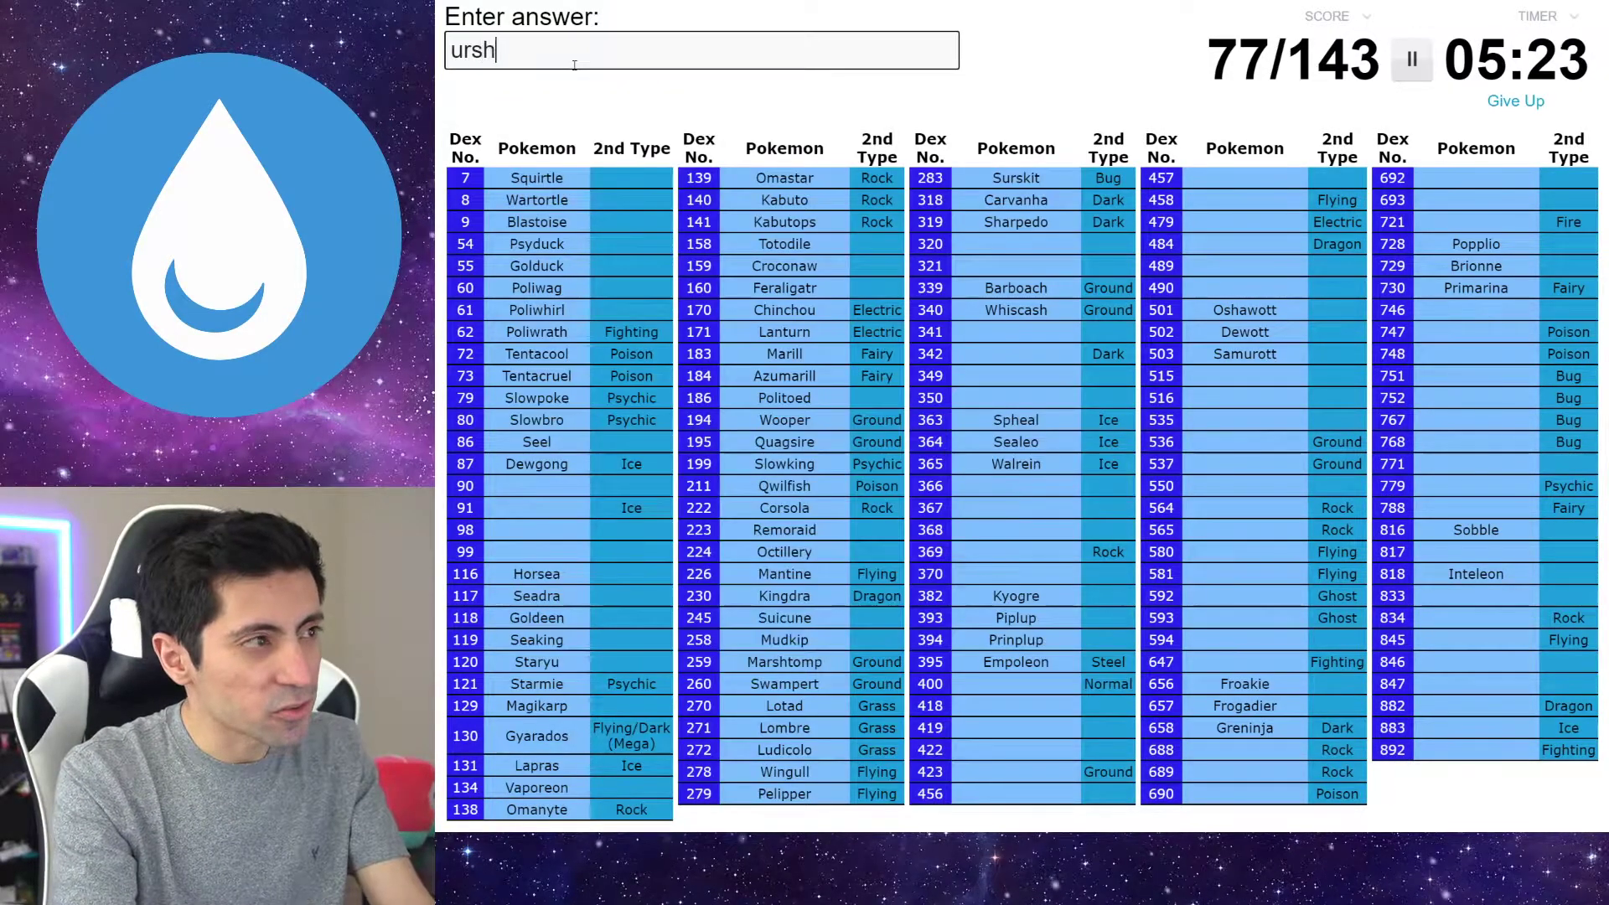
pyautogui.write('fu')
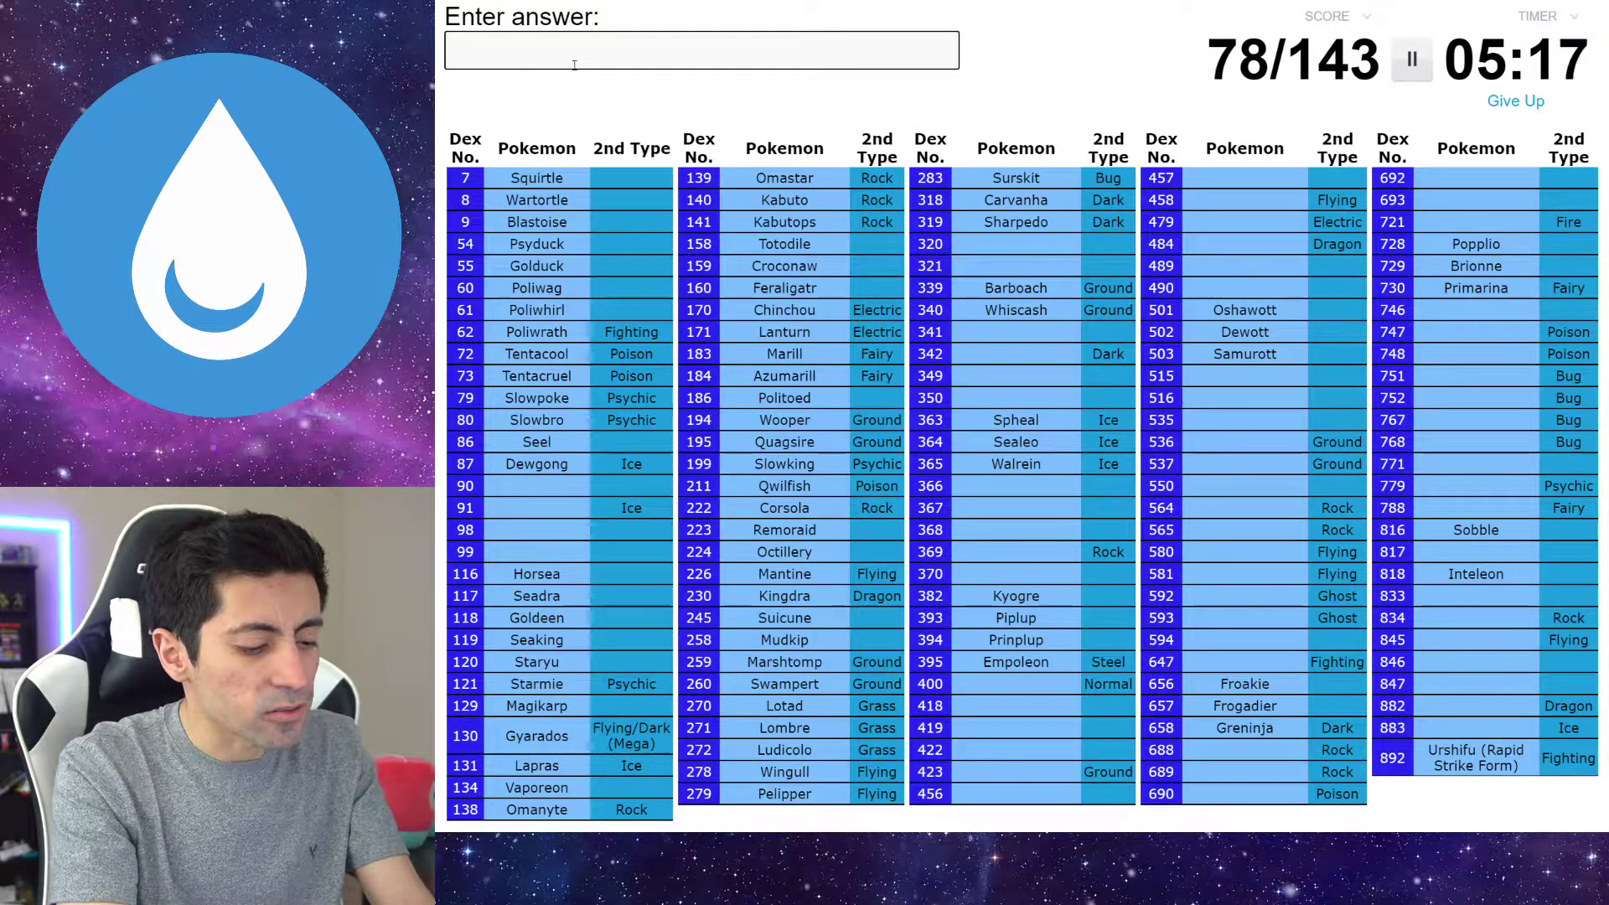
pyautogui.write('racovish')
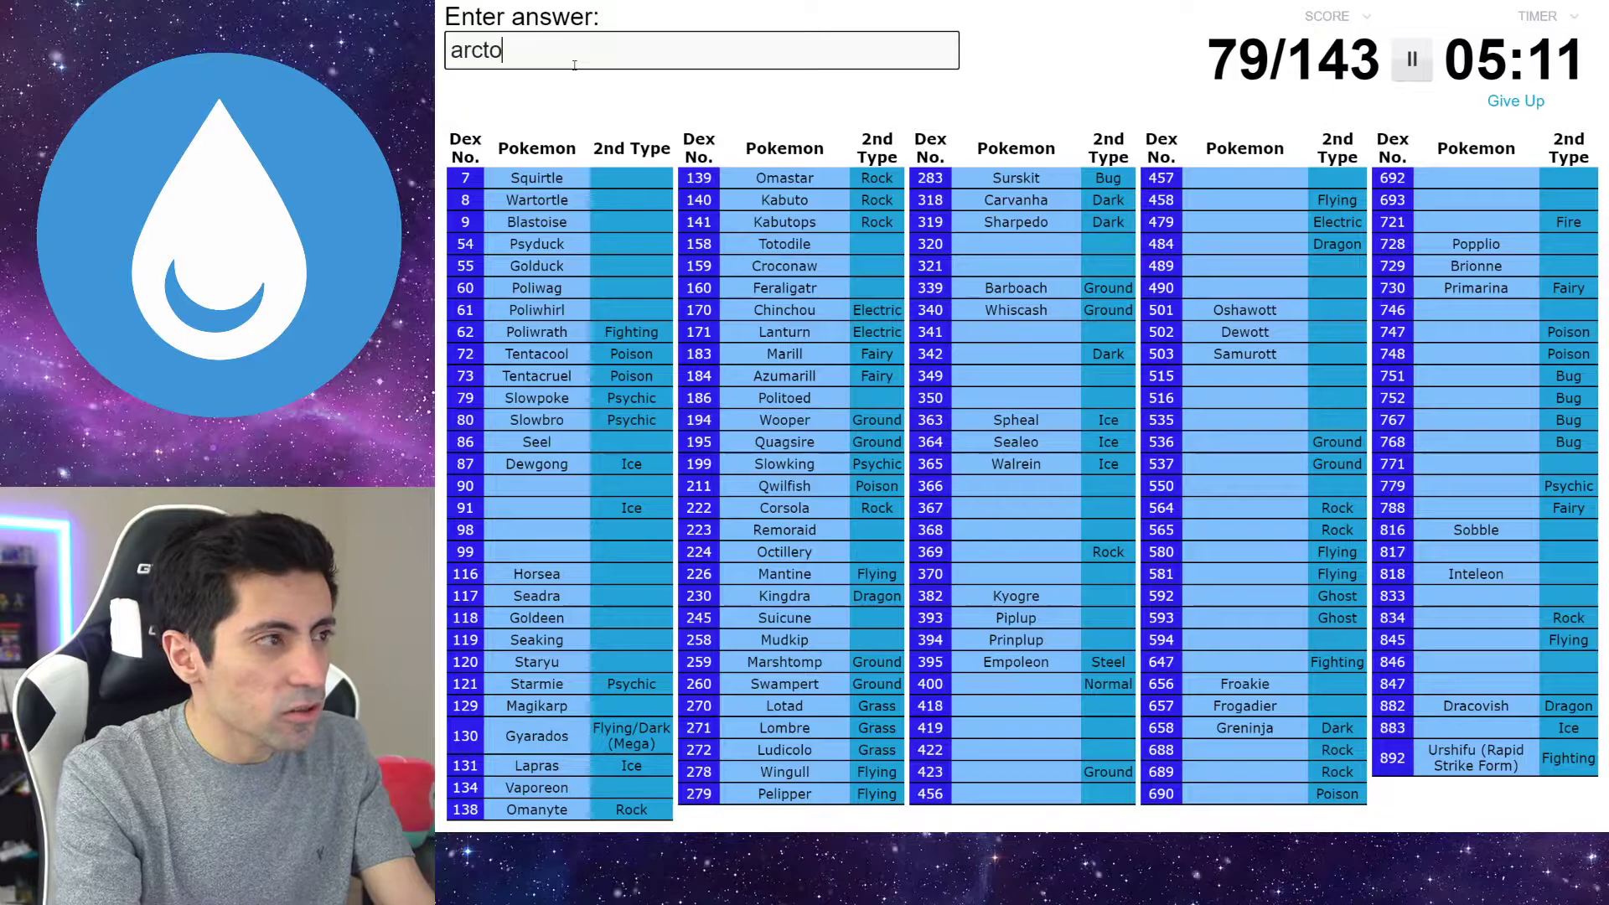
pyautogui.write('visgh')
# Fix the Arctovish spelling, then enter Bibarel, Finneon and Lumineon
pyautogui.press('BackSpace')
pyautogui.write('h')
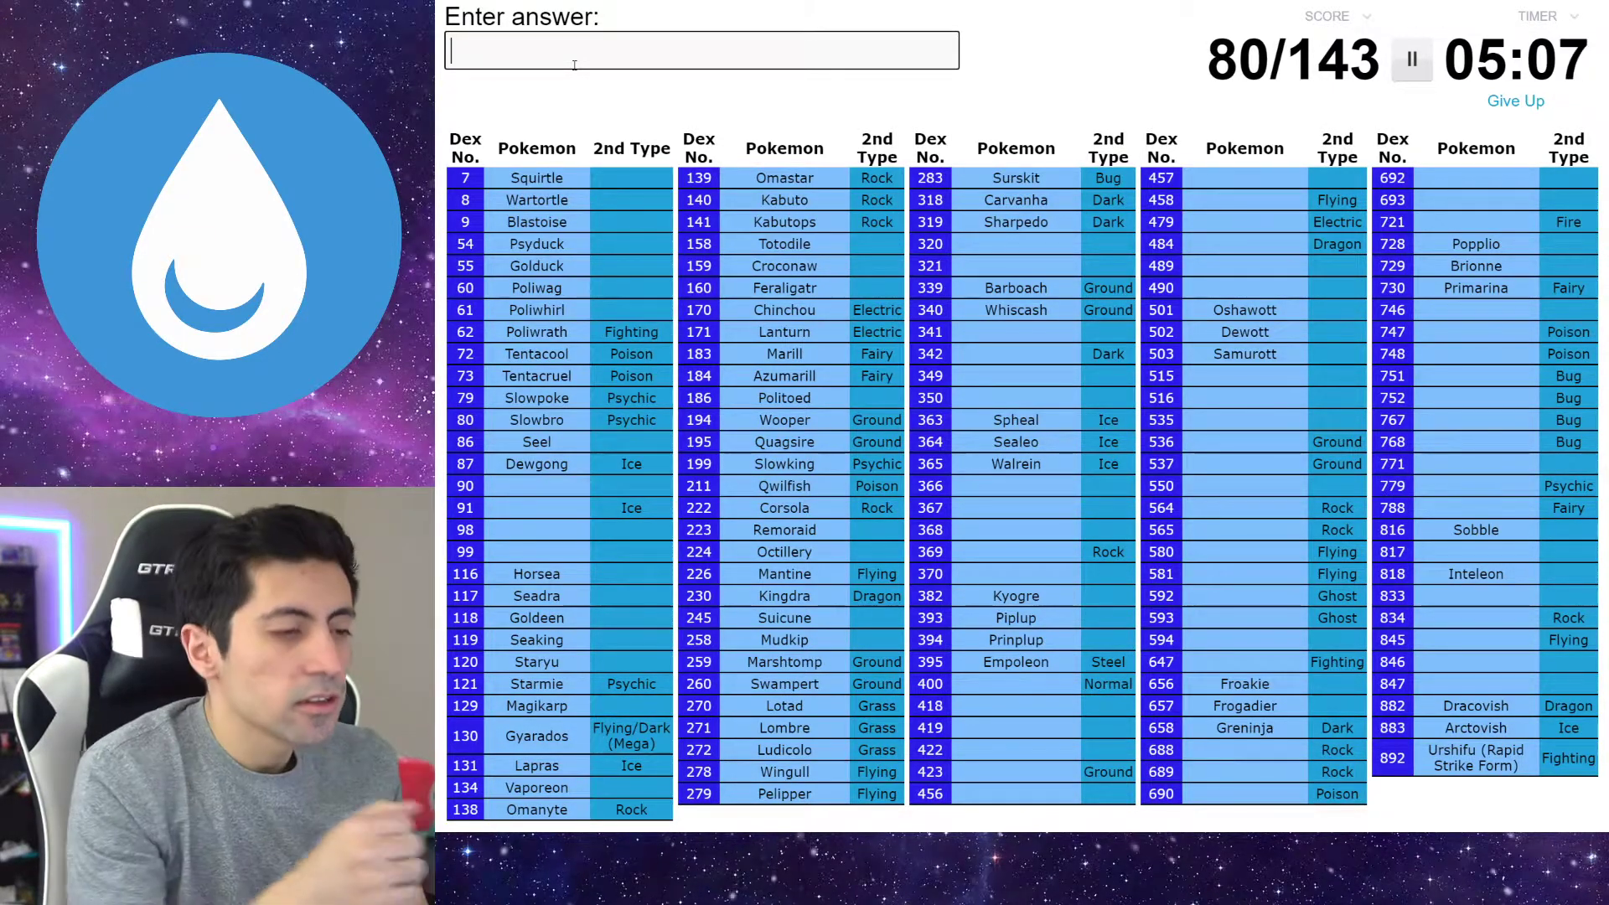
pyautogui.write('bibael')
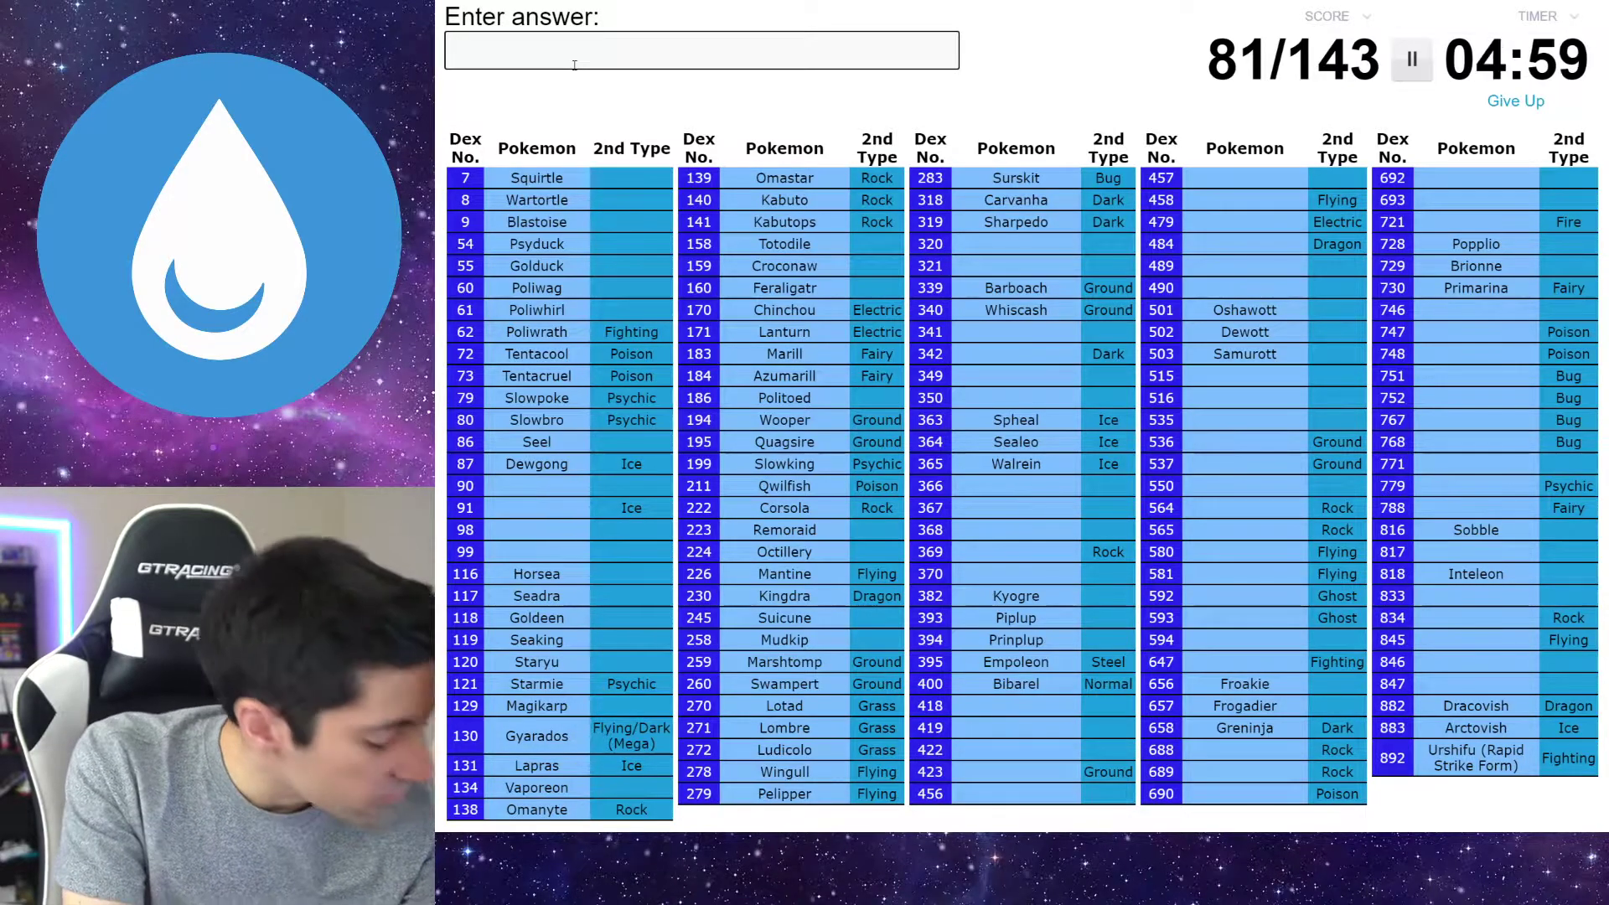
pyautogui.write('finne')
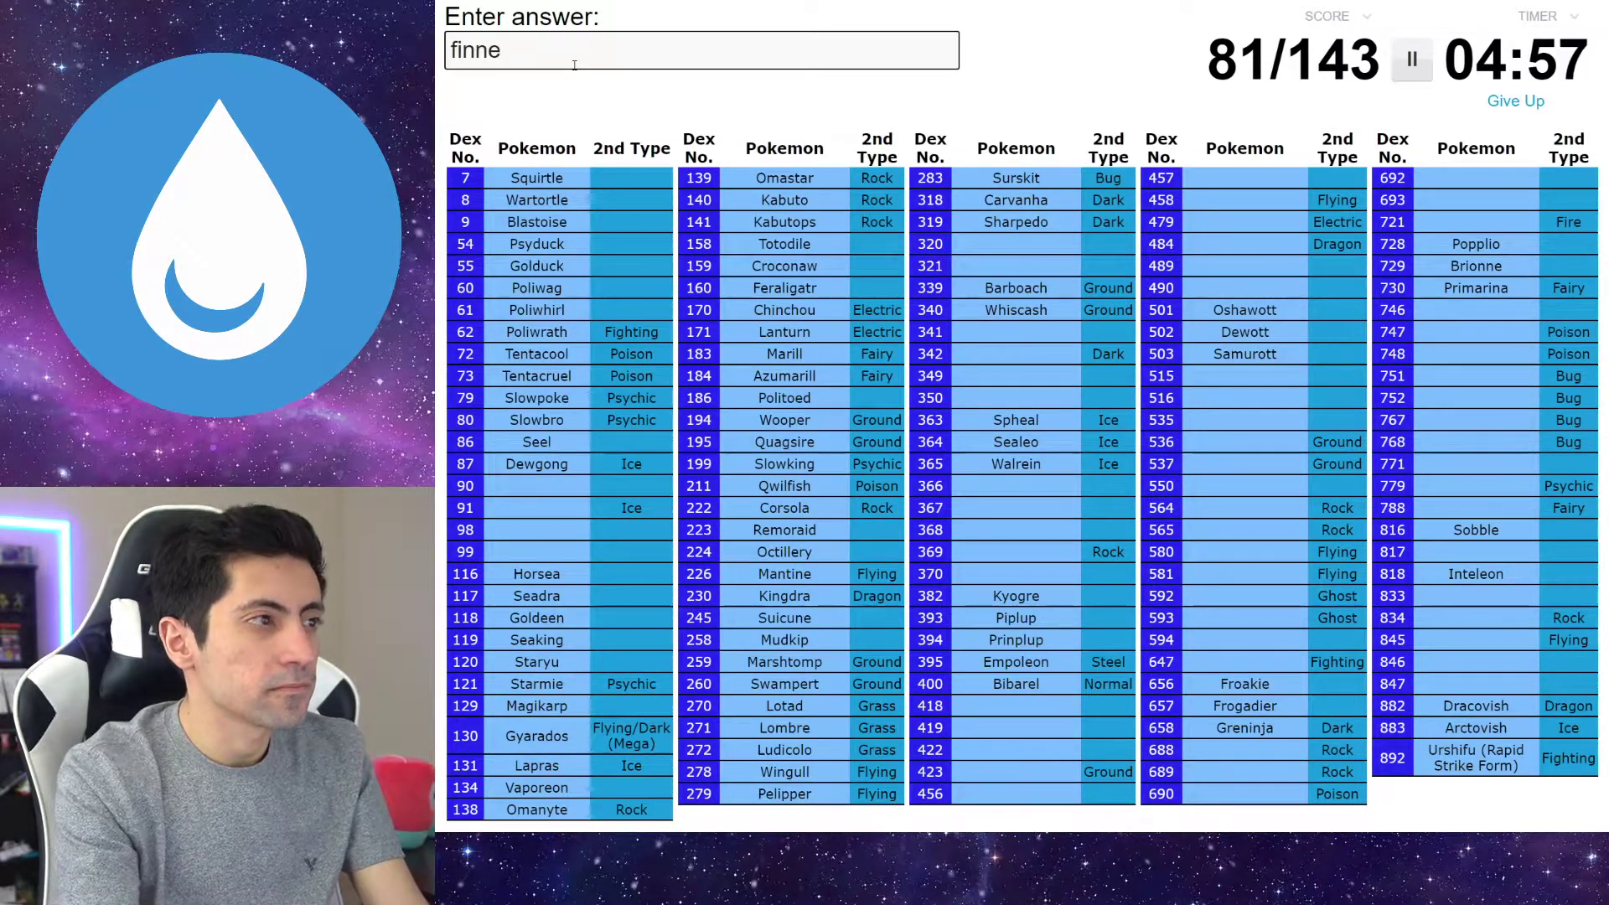
pyautogui.write('on')
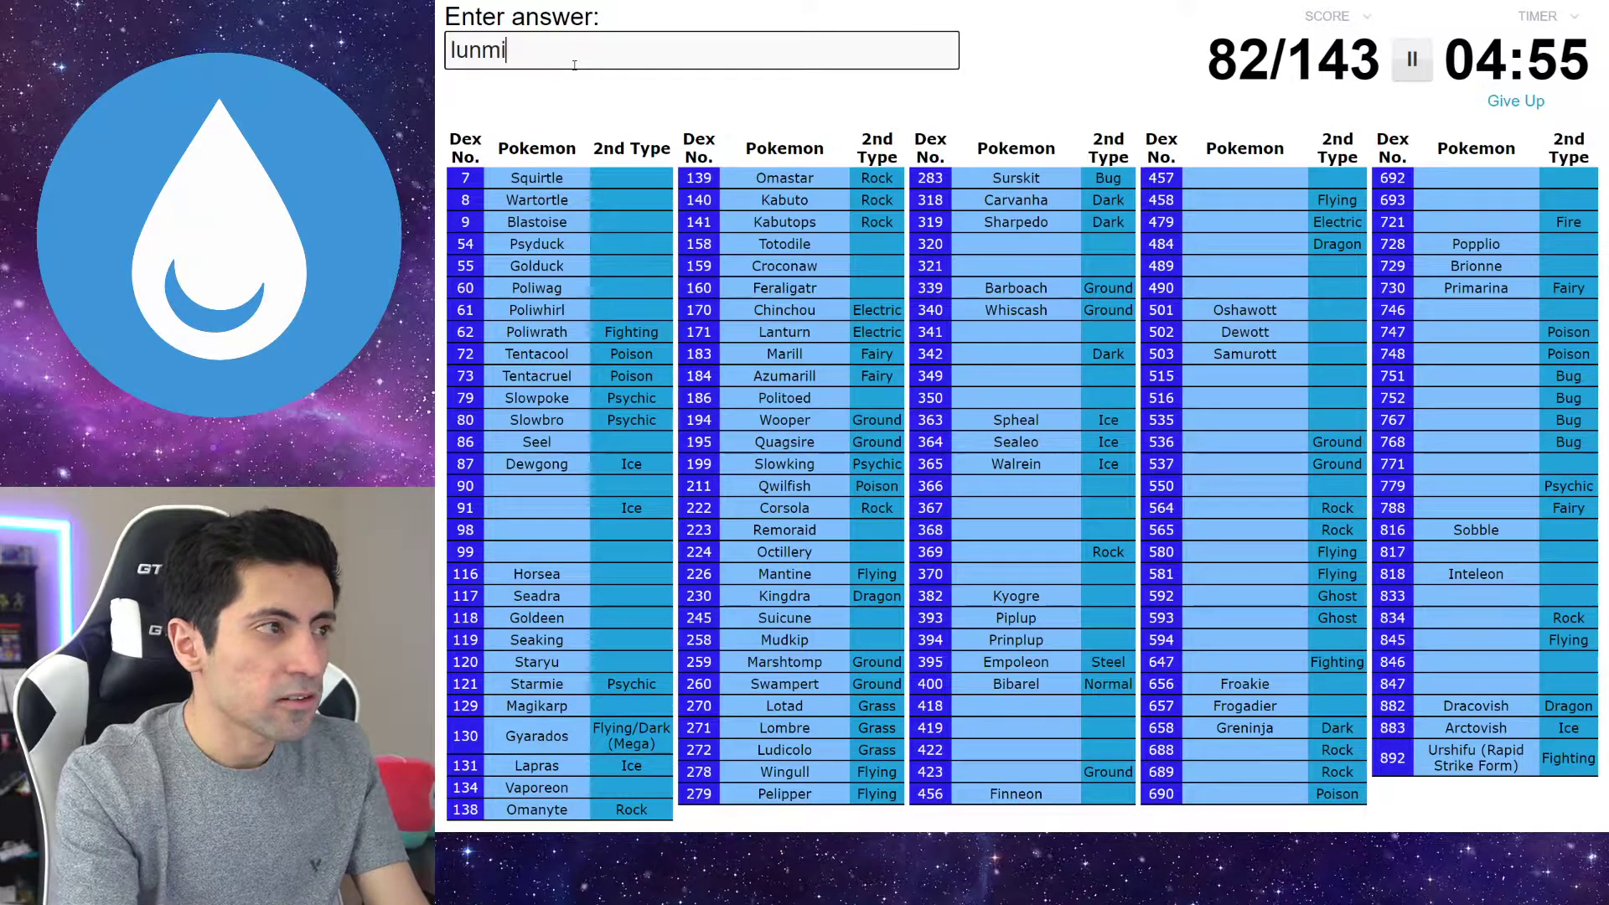
pyautogui.write('eon')
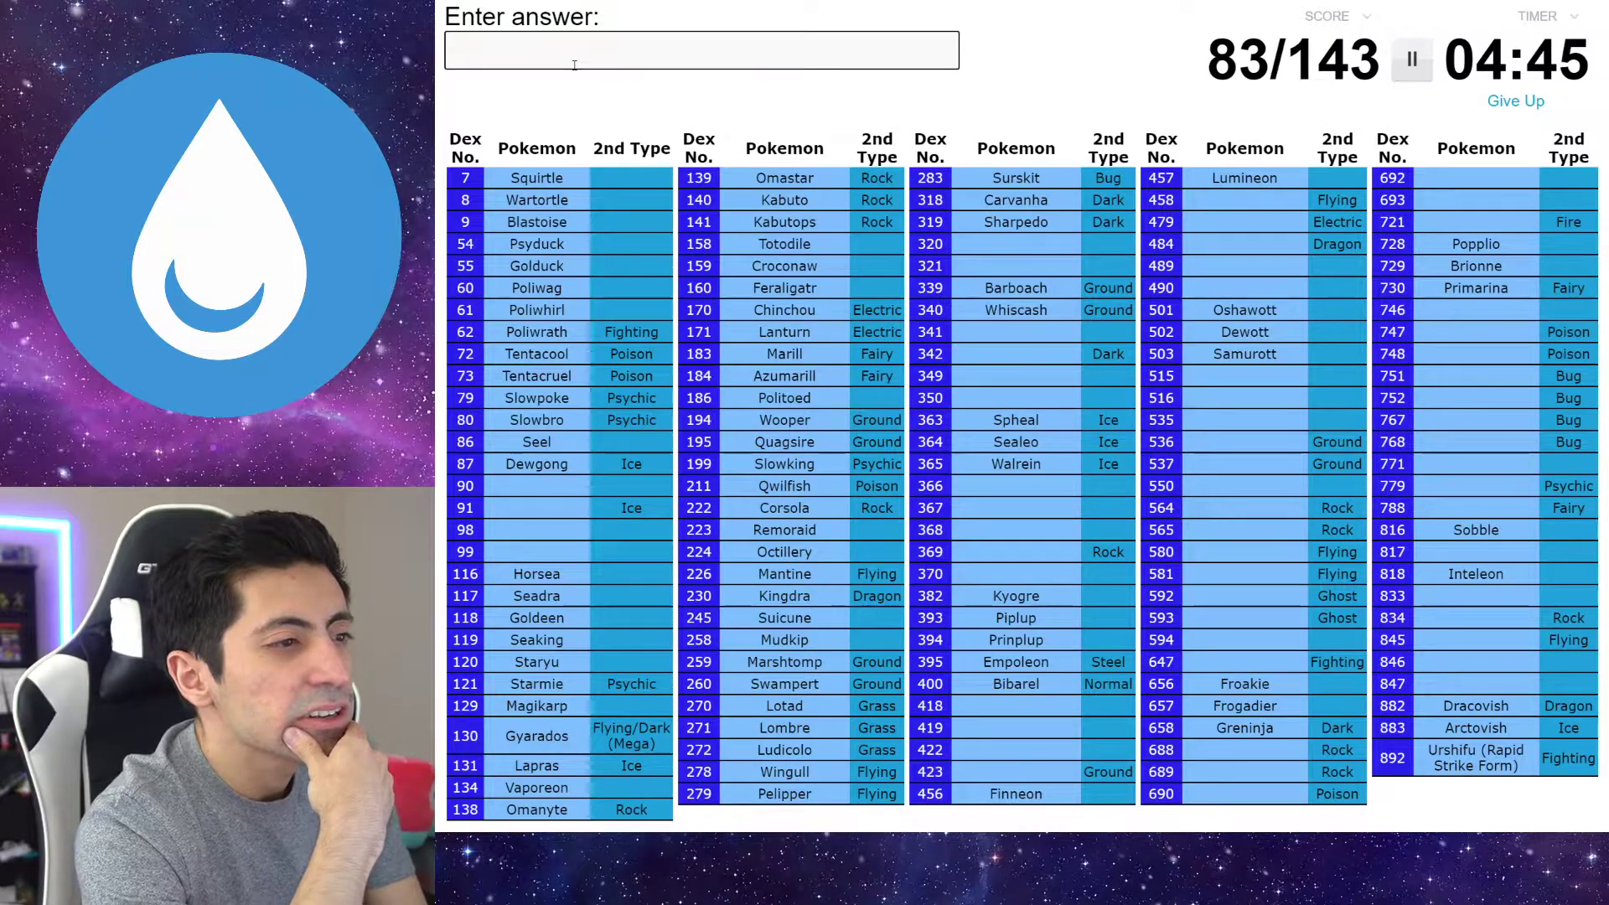
pyautogui.write('clam')
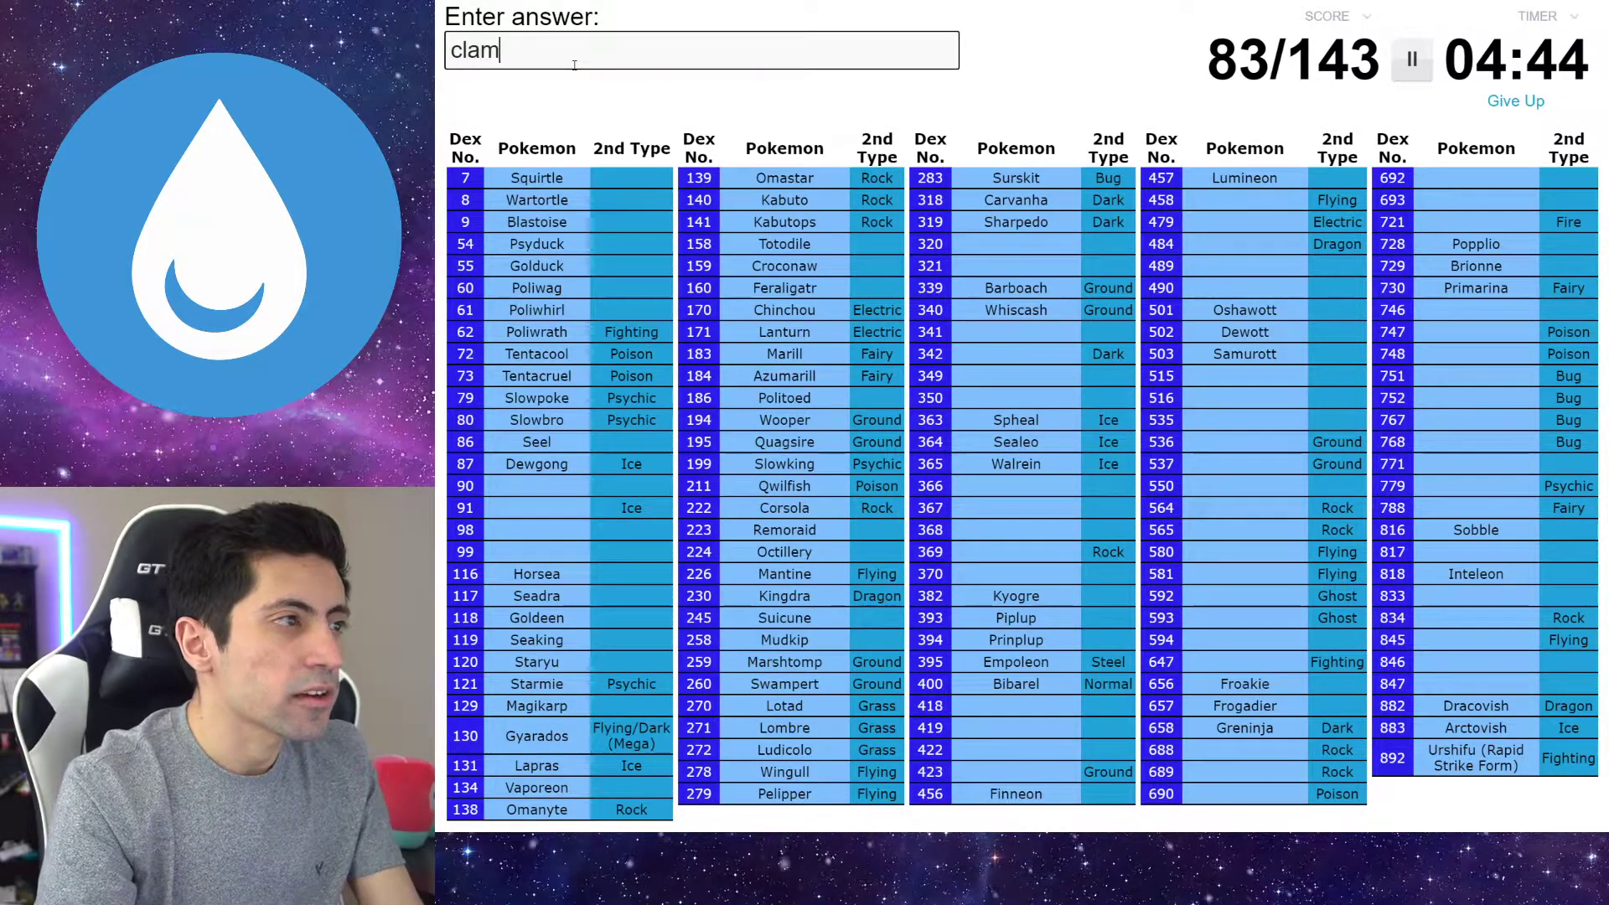
pyautogui.write('perl')
pyautogui.write('hu')
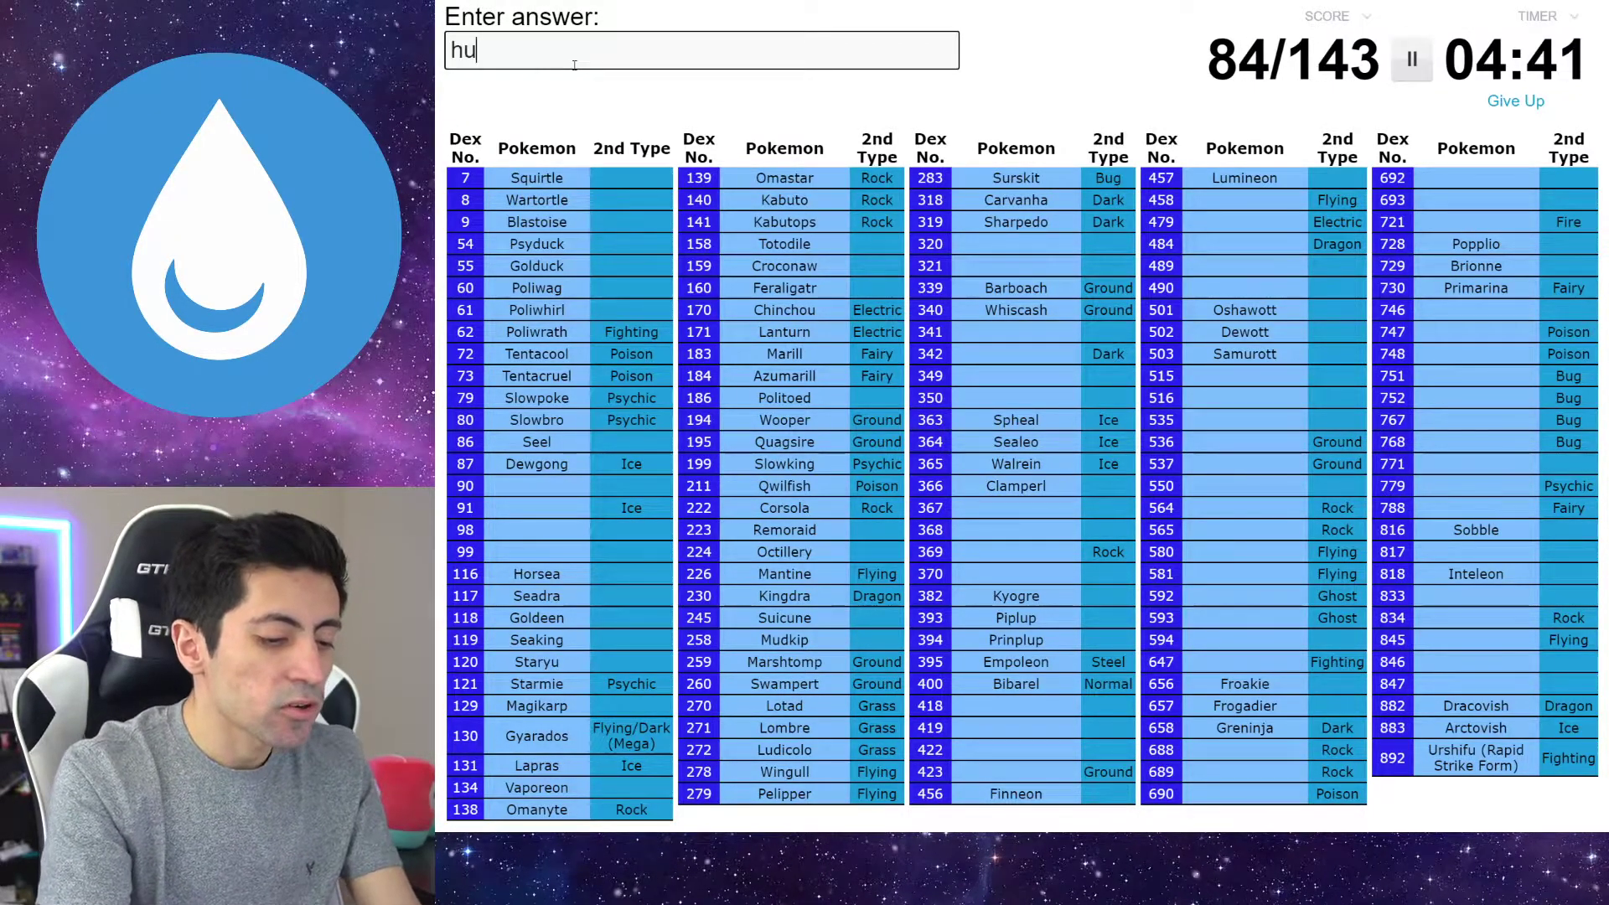
pyautogui.write('ntailk')
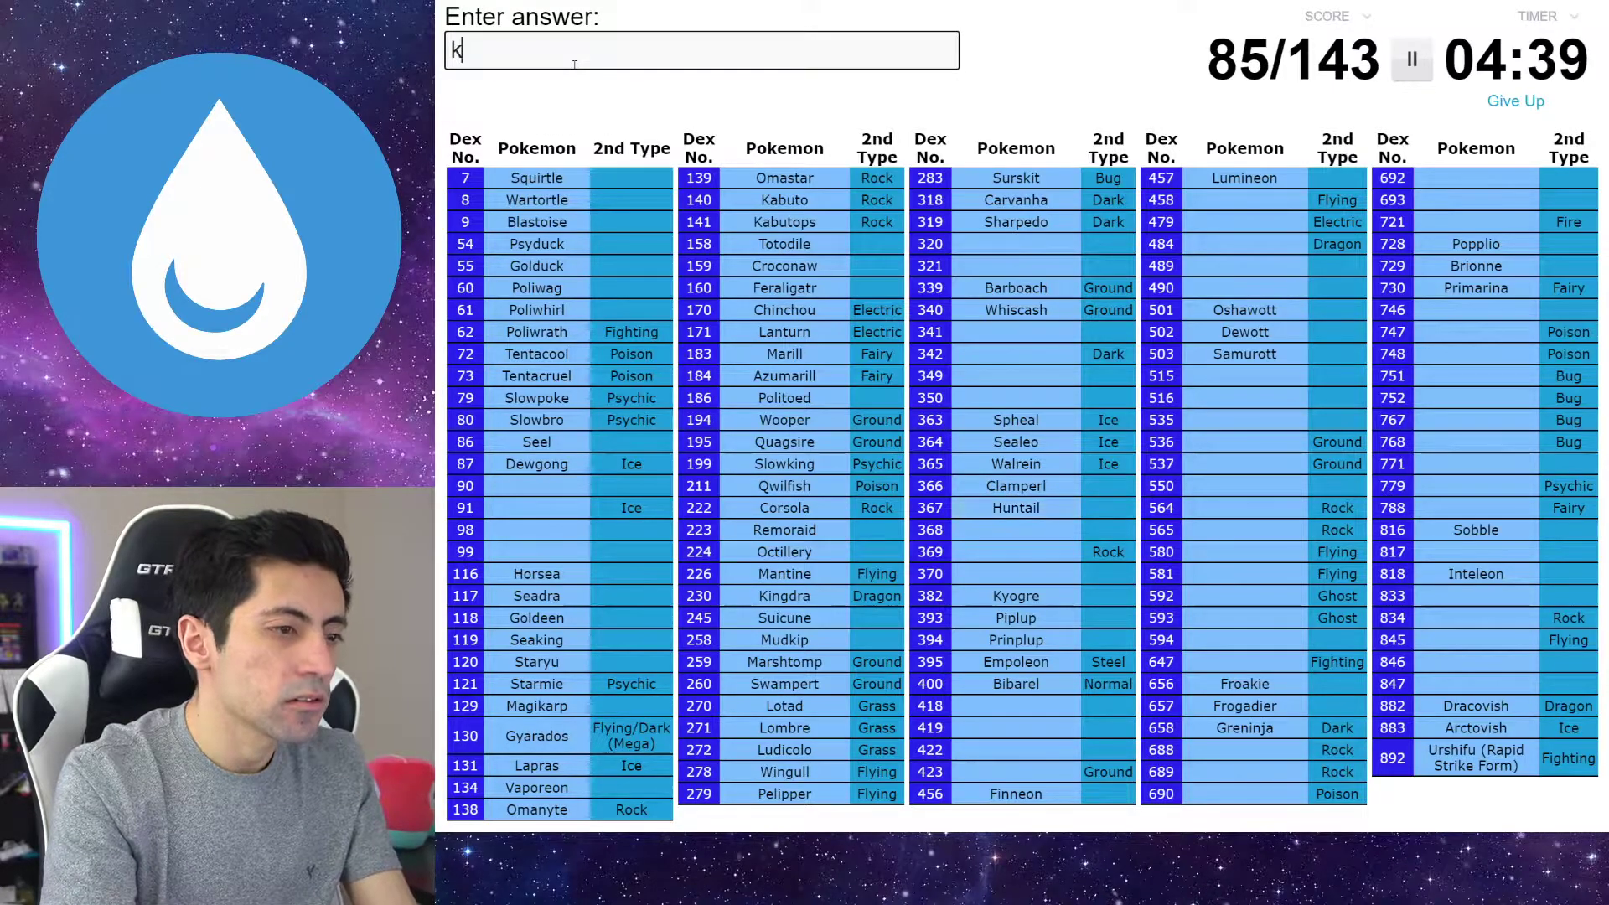
pyautogui.write('or')
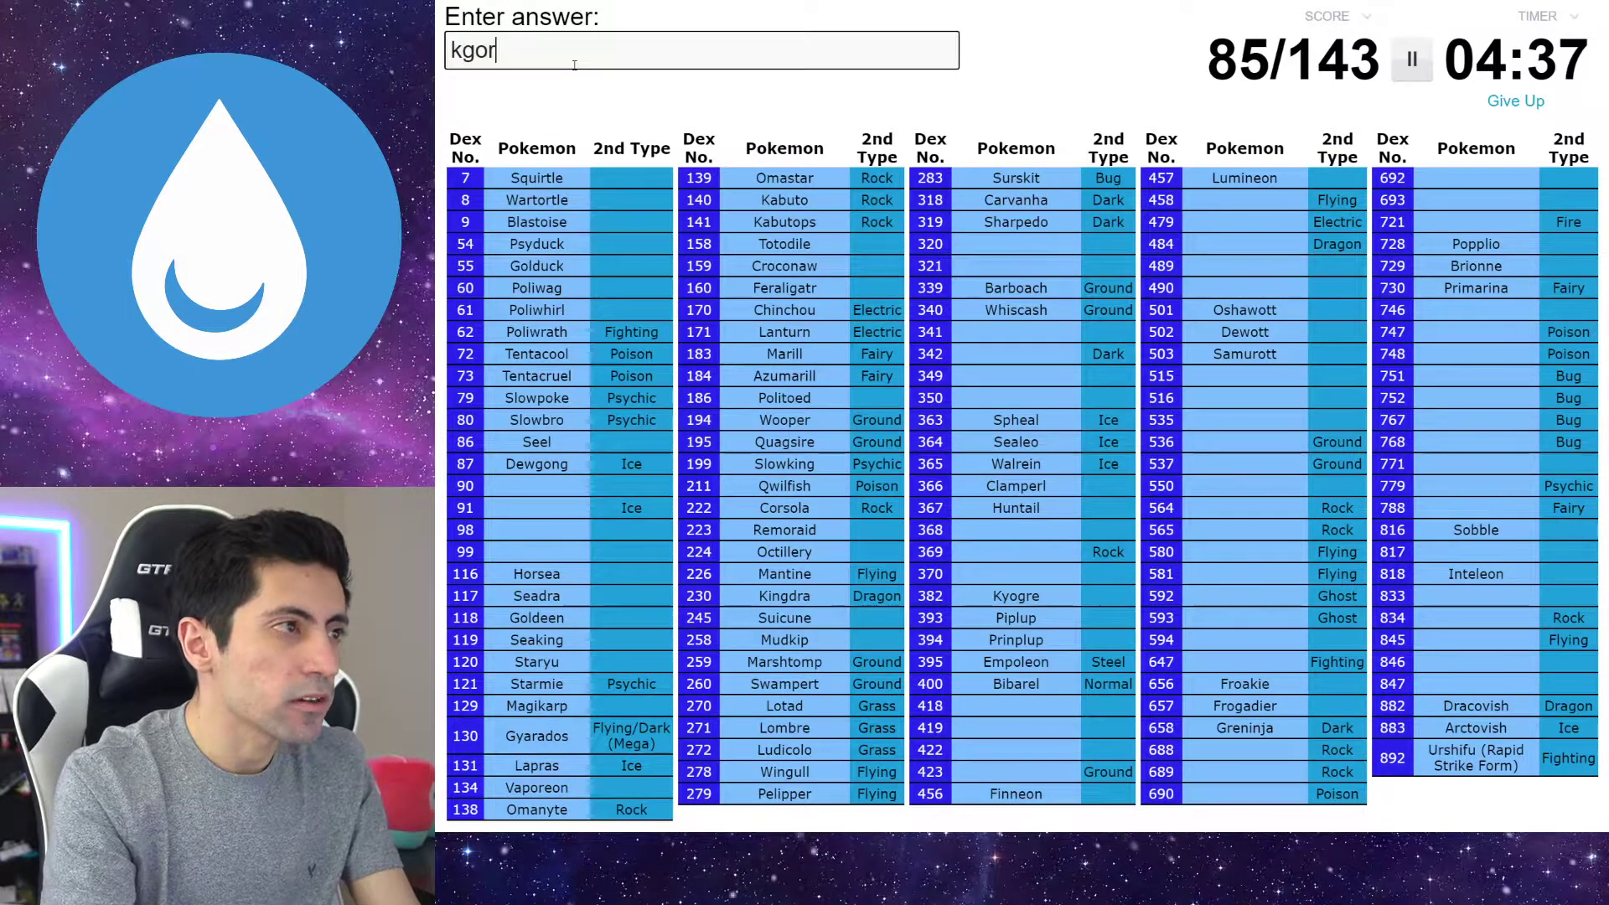
# Enter Gorebyss and Relicanth, clearing a wrong guess and a misspelled ending
pyautogui.press('BackSpace')
pyautogui.press('BackSpace')
pyautogui.press('BackSpace')
pyautogui.press('BackSpace')
pyautogui.write('gorebyuesess')
pyautogui.press('BackSpace')
pyautogui.press('BackSpace')
pyautogui.press('BackSpace')
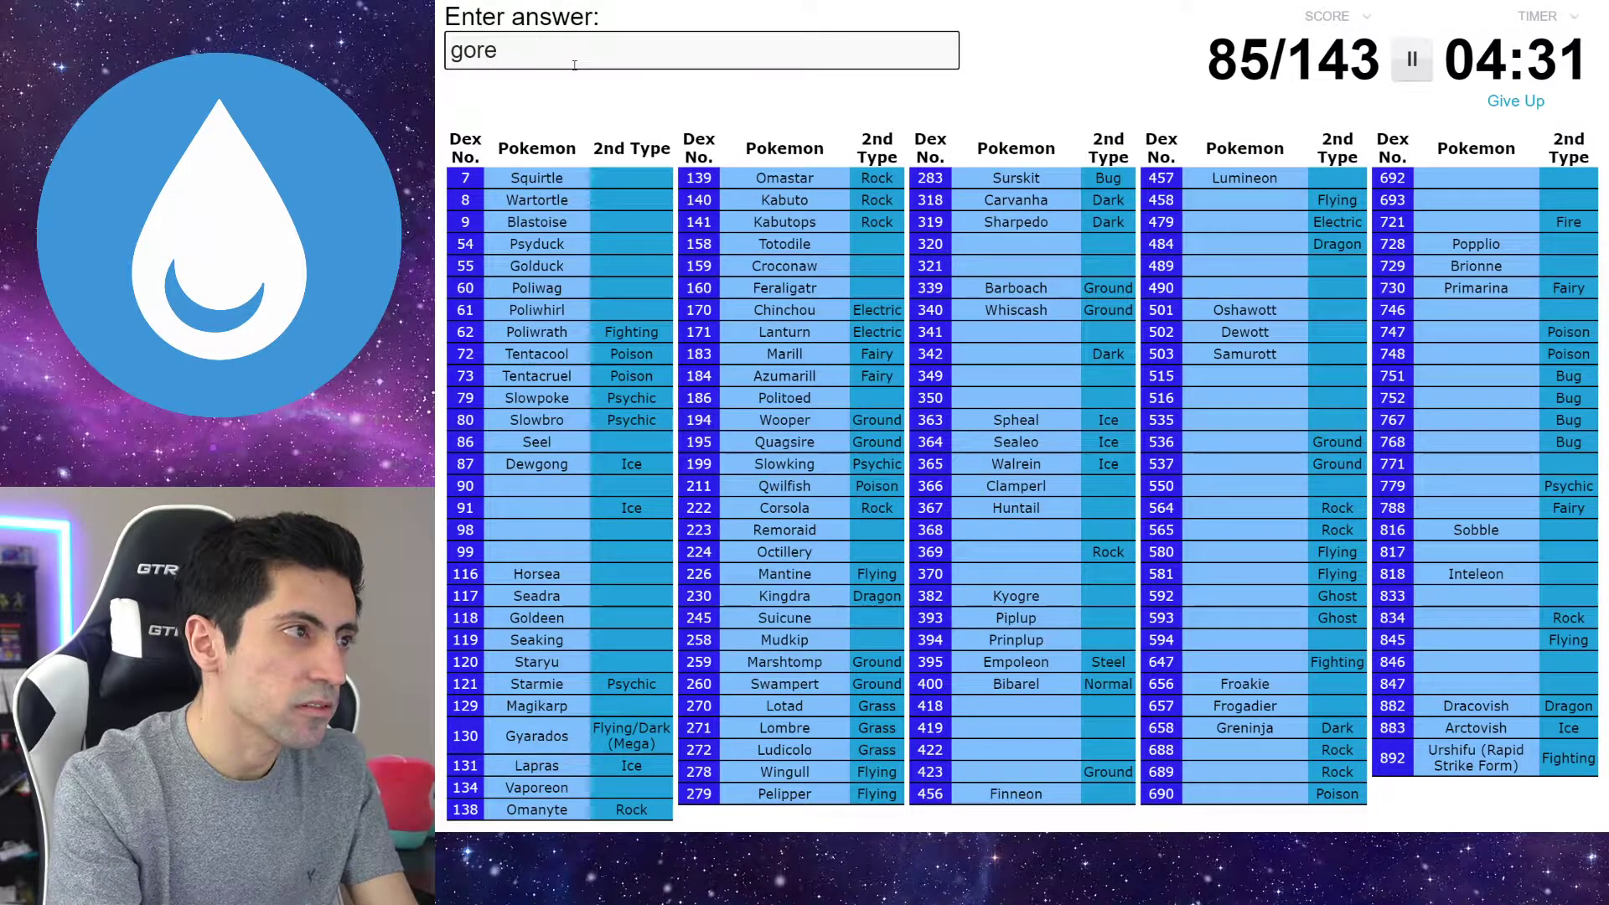
pyautogui.write('eby')
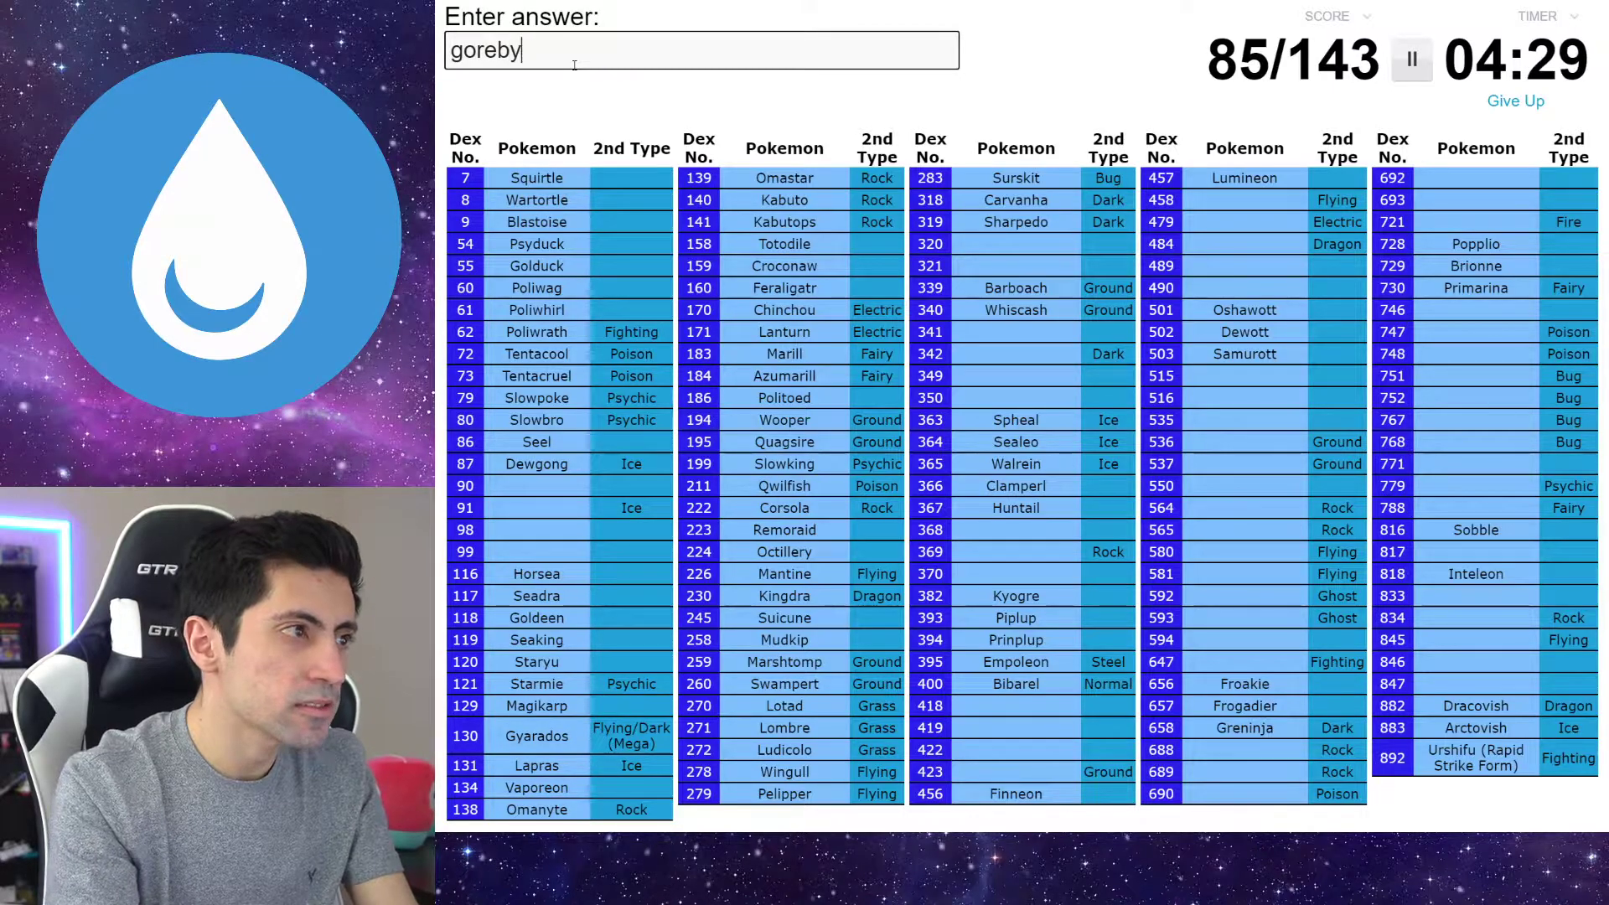
pyautogui.write('ss')
pyautogui.write('reloic')
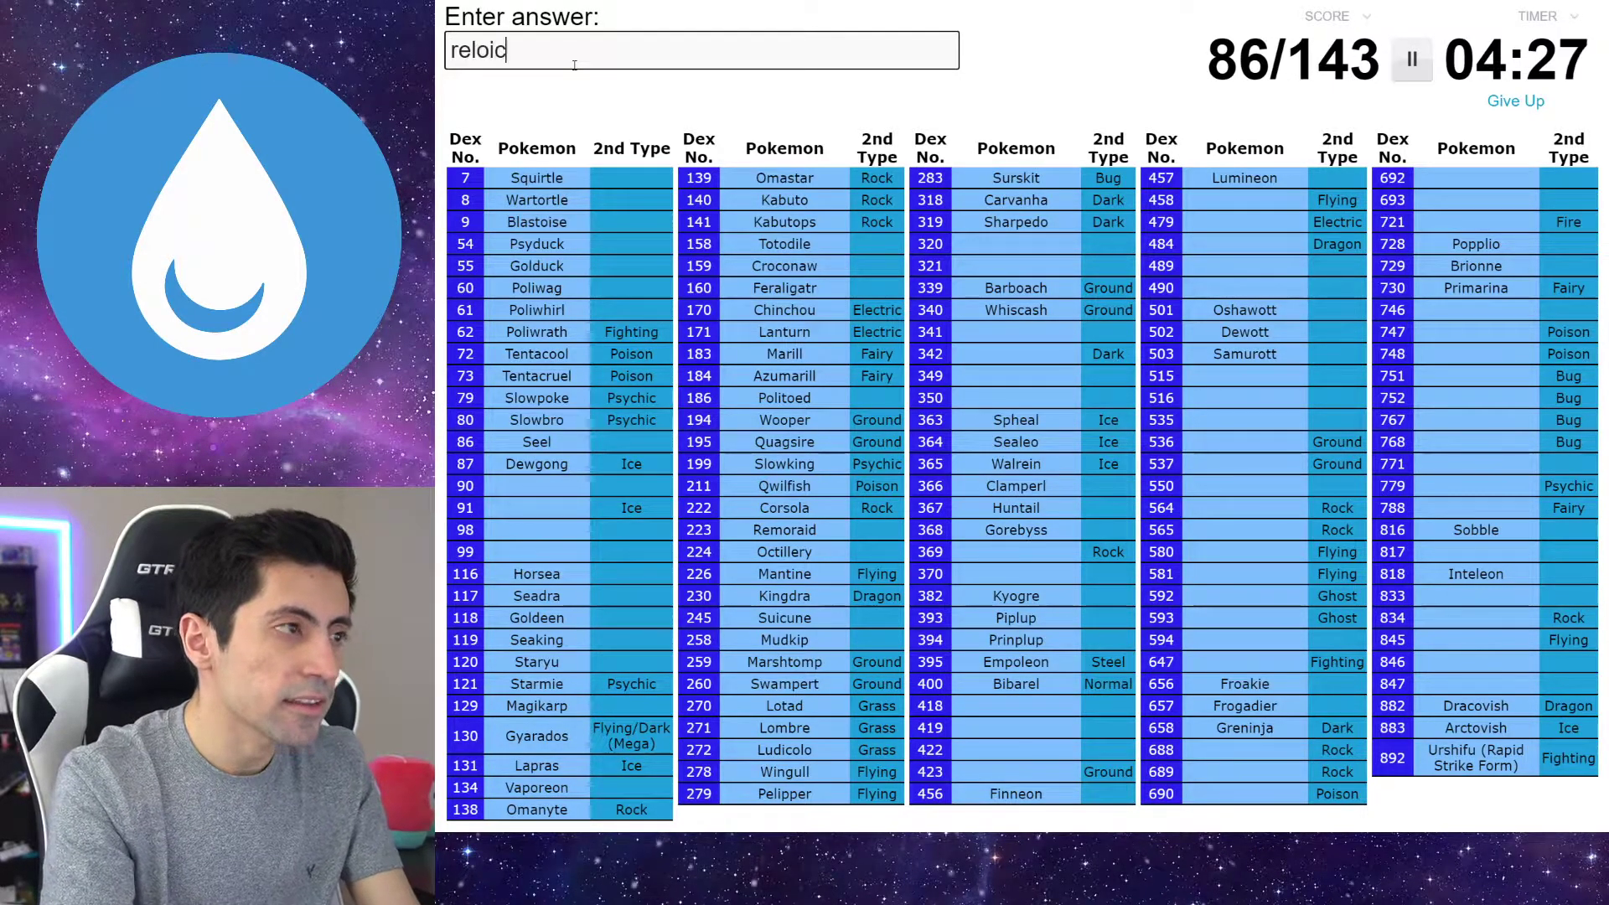
pyautogui.press('BackSpace')
pyautogui.press('BackSpace')
pyautogui.write('nth')
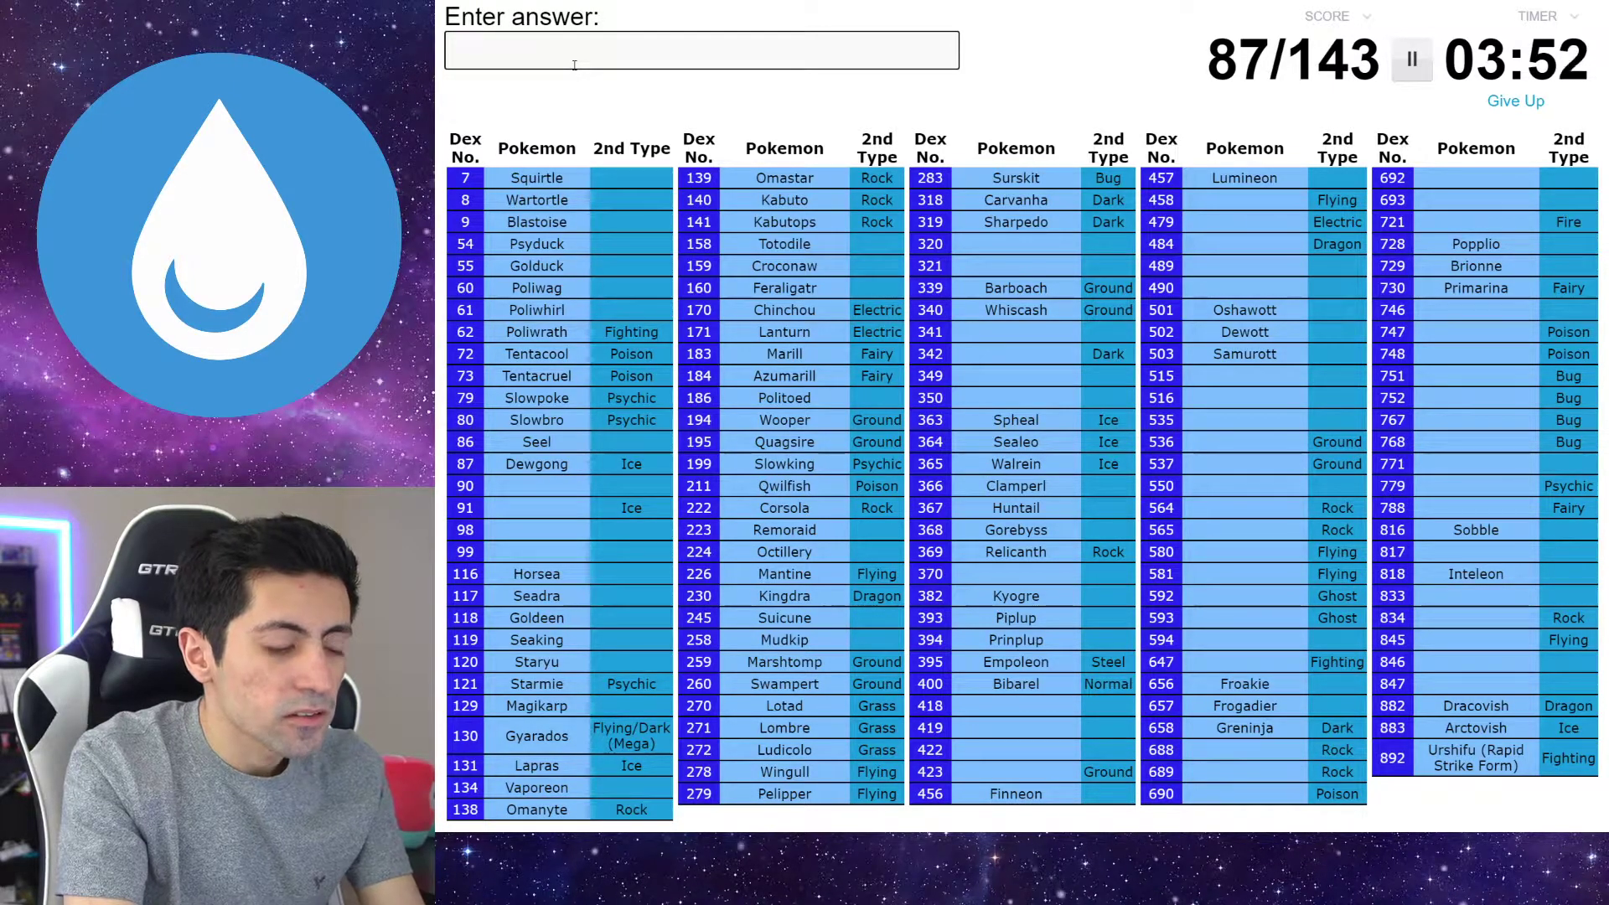
pyautogui.write('tympole')
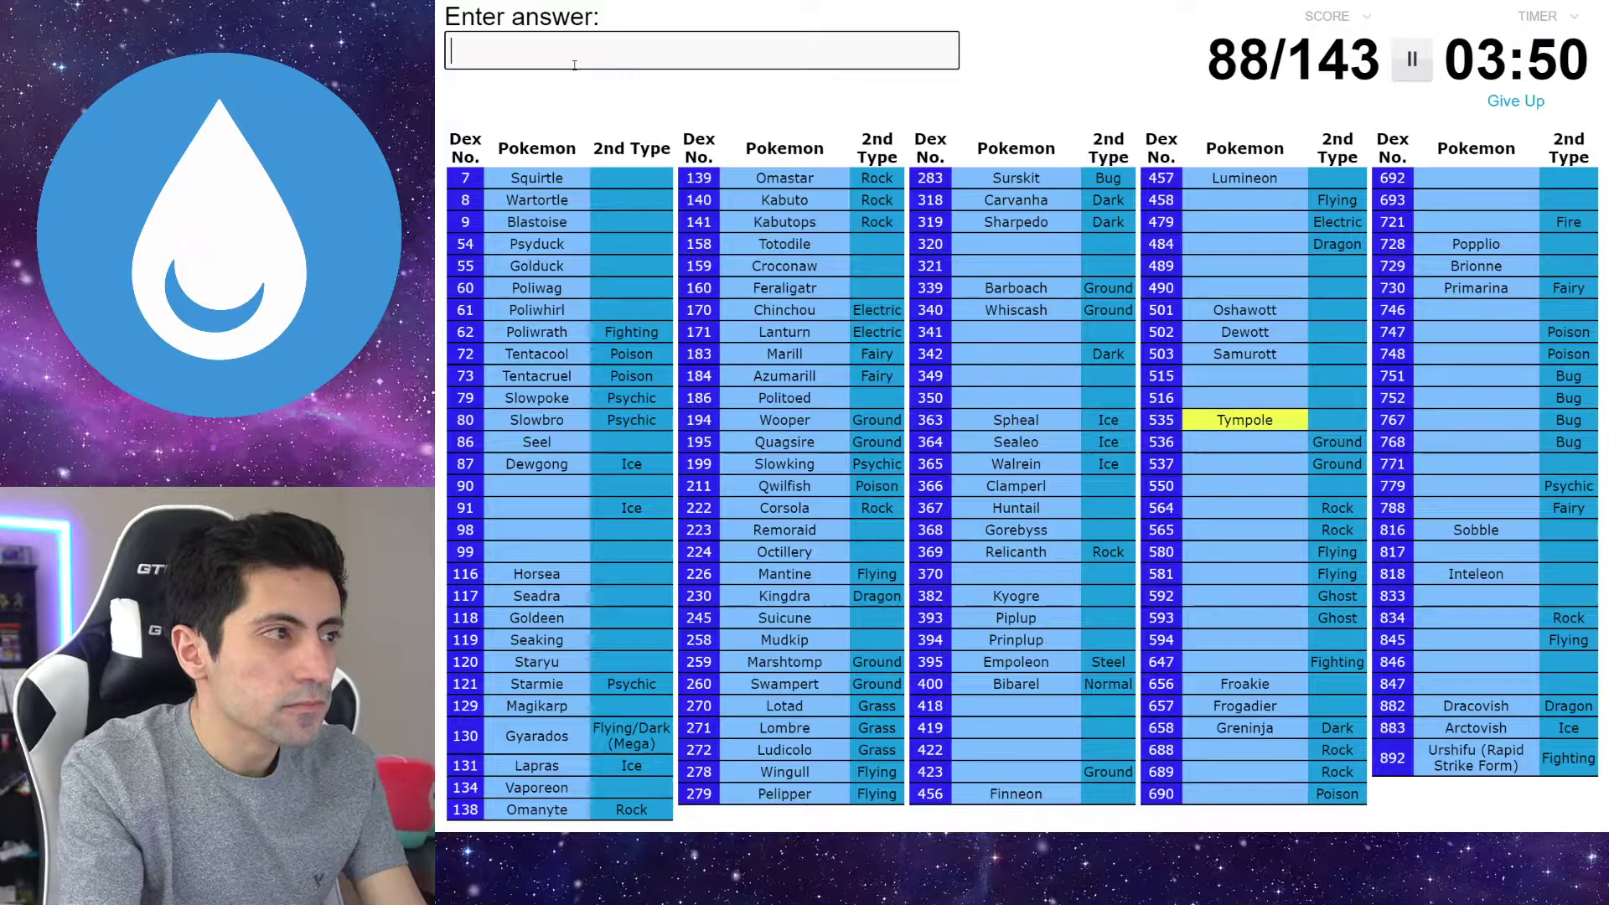
pyautogui.write('pal')
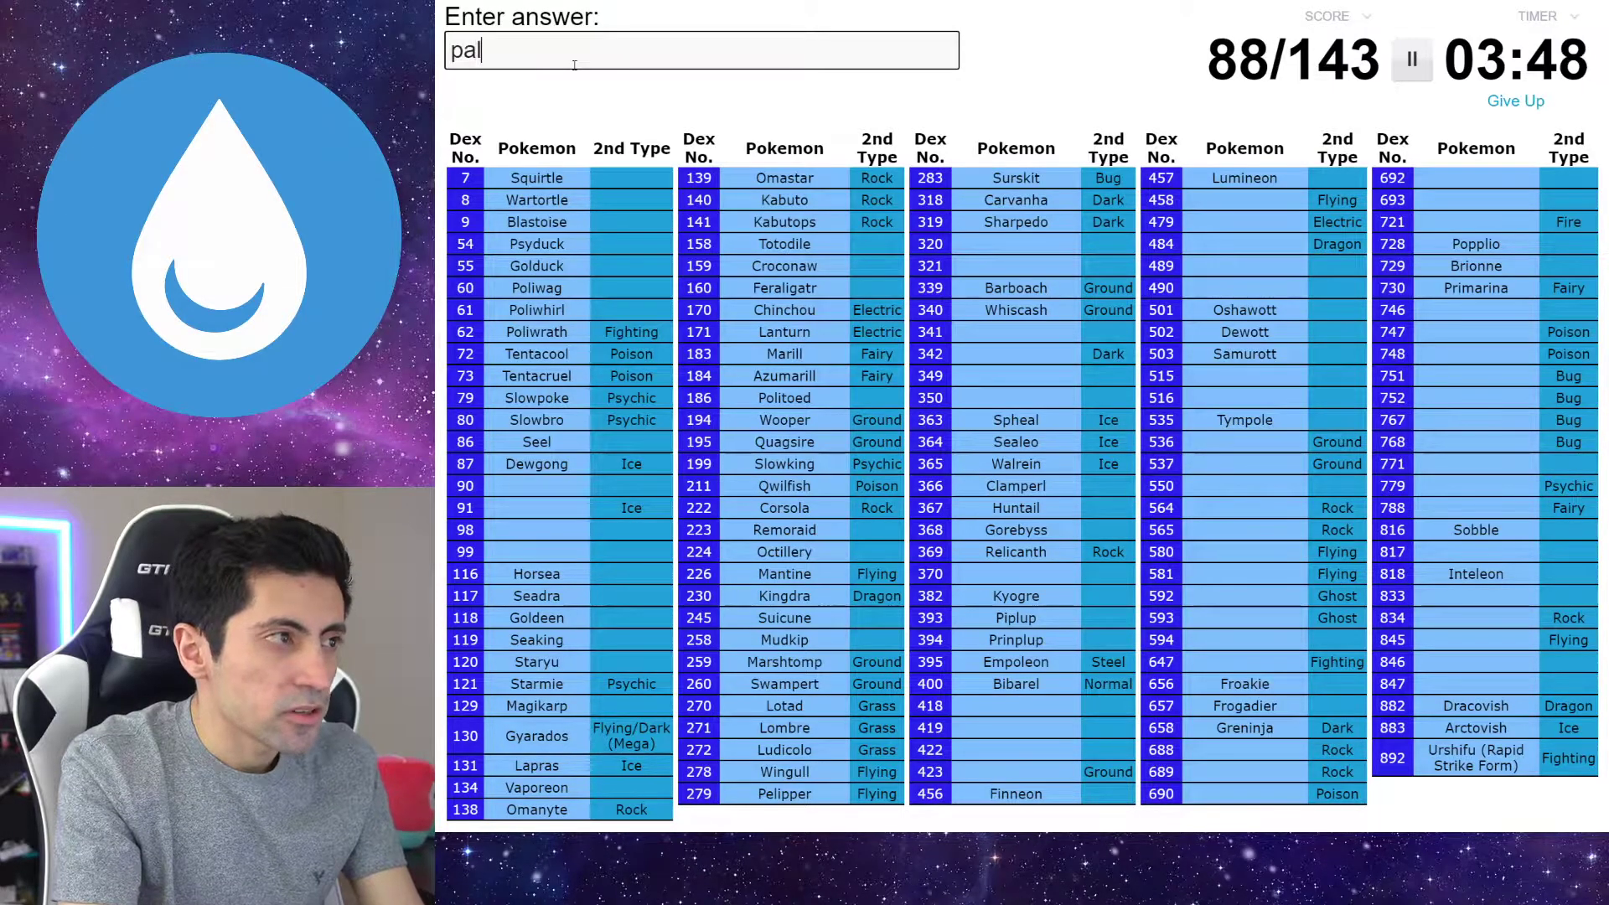
pyautogui.write('pitoad')
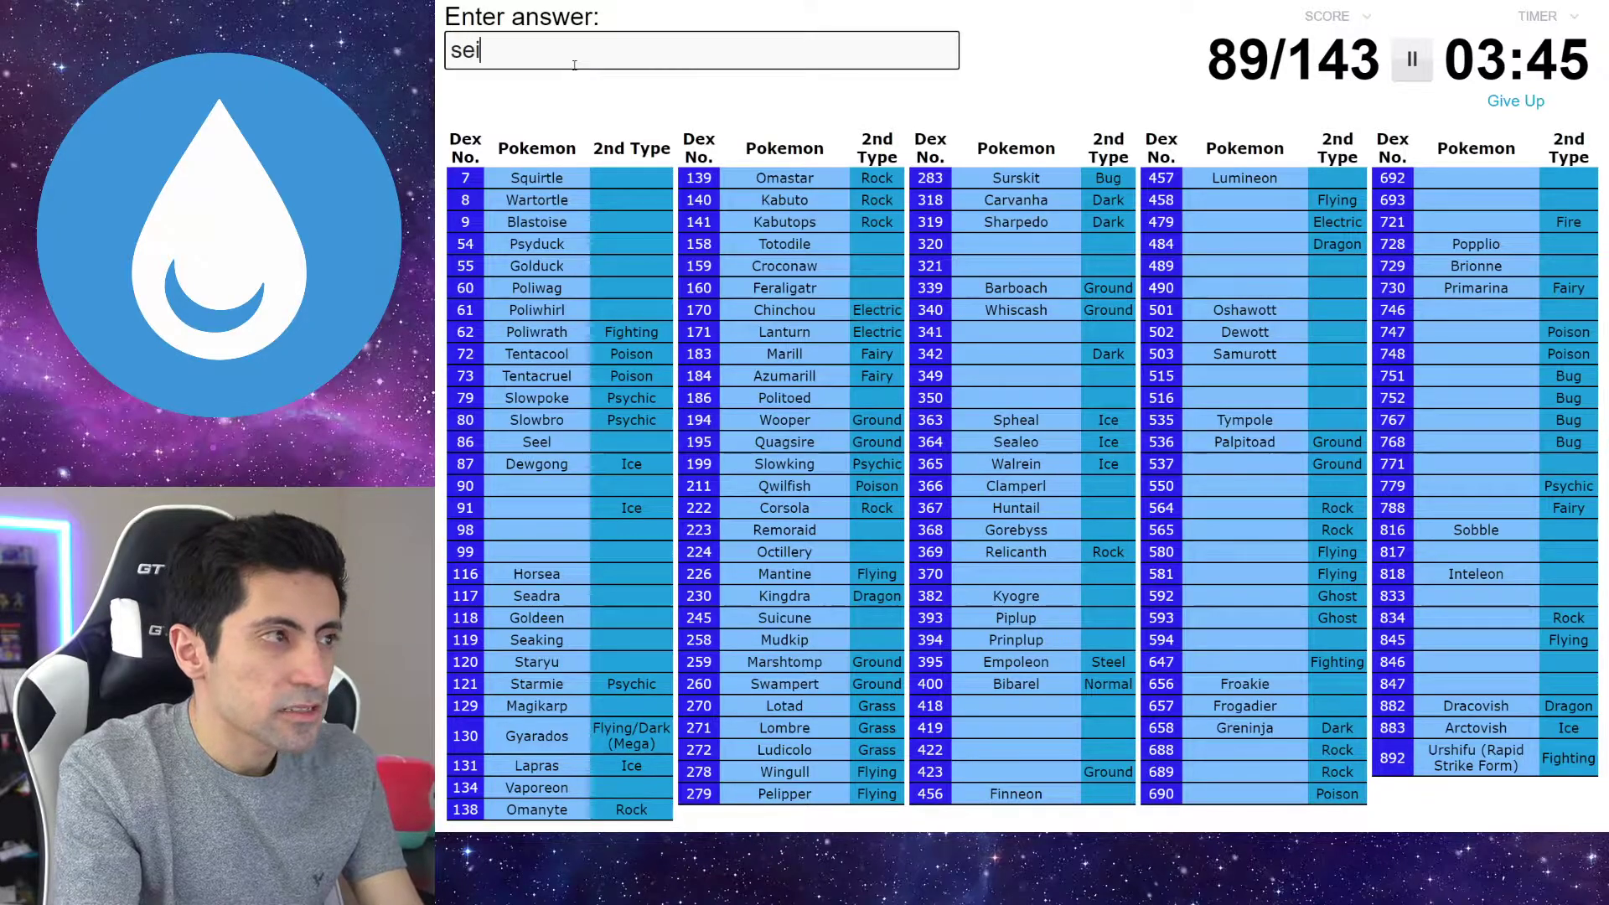
pyautogui.write('i')
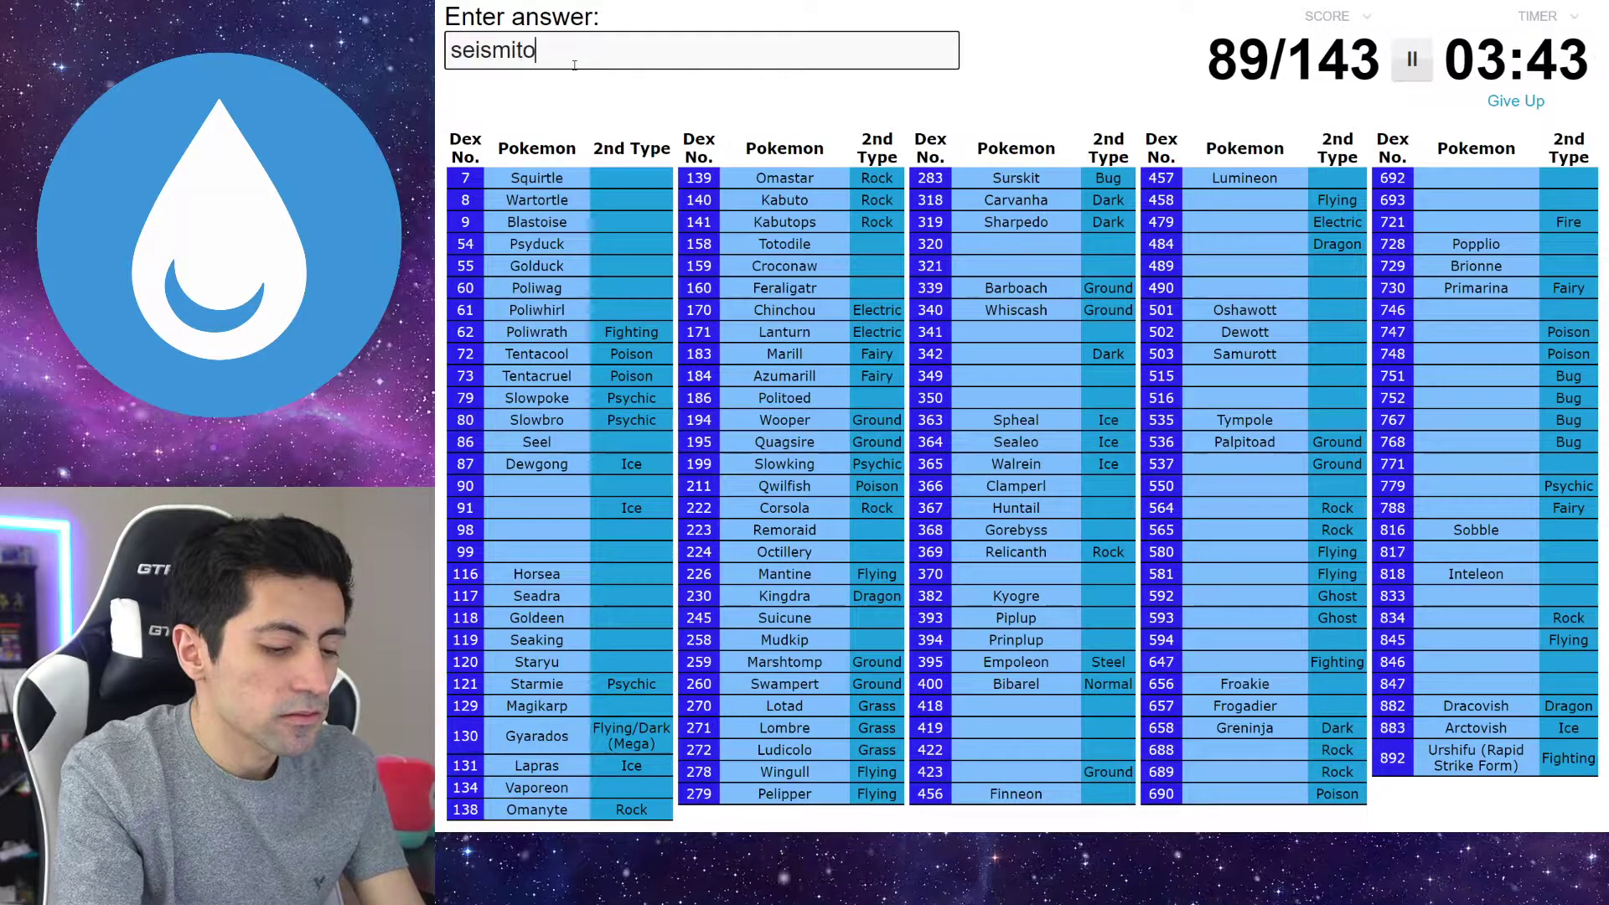
pyautogui.write('ad')
pyautogui.write('t')
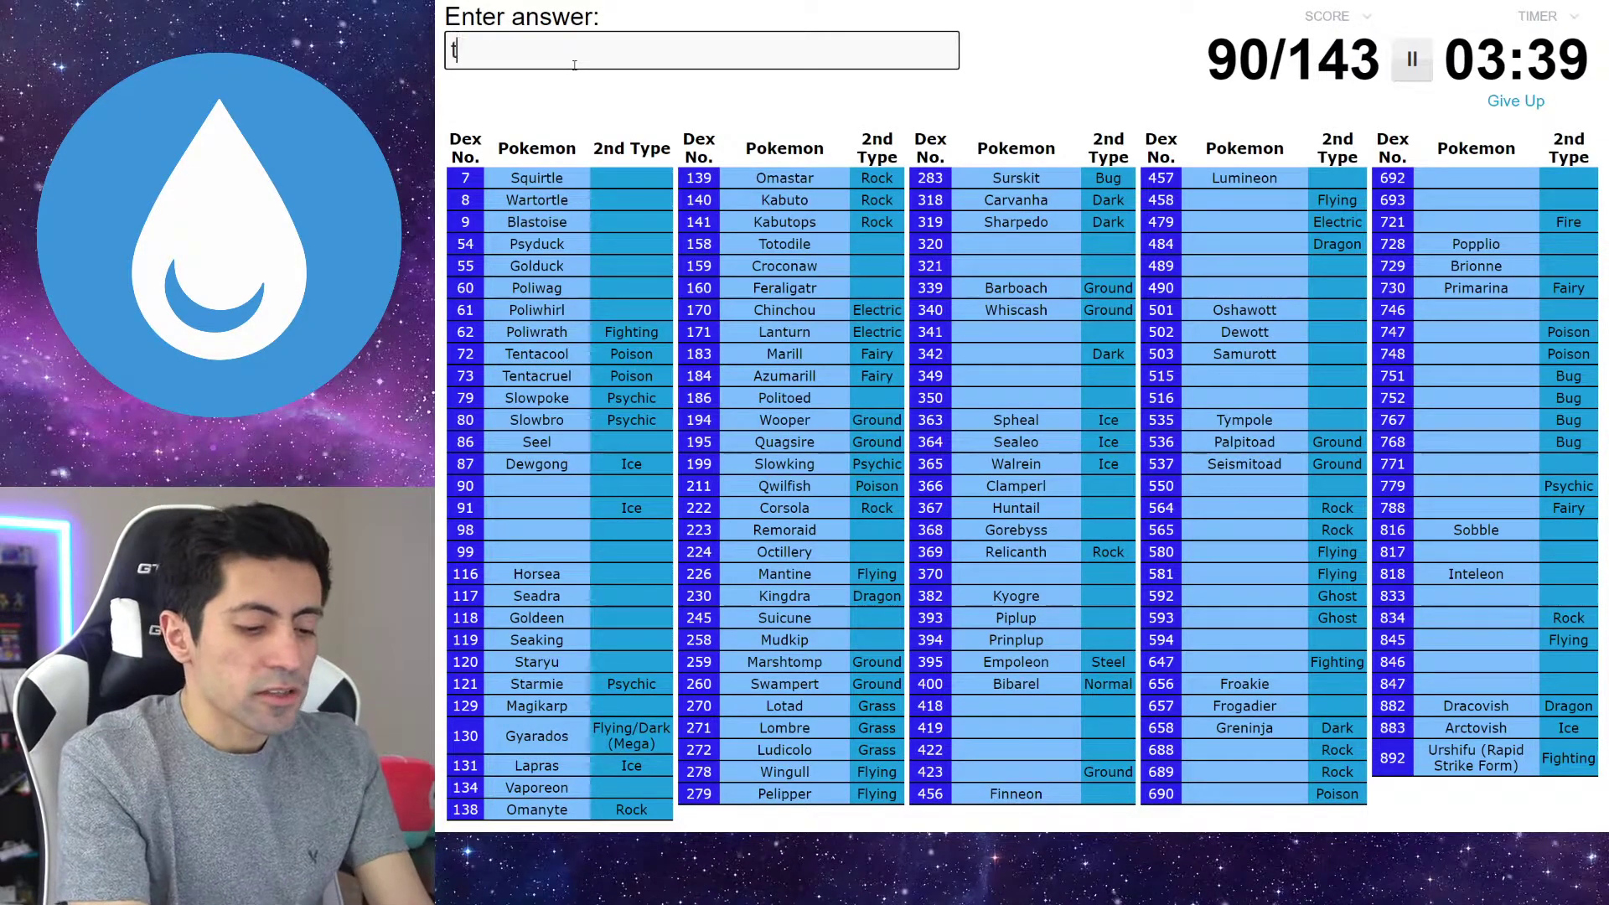
pyautogui.write('to')
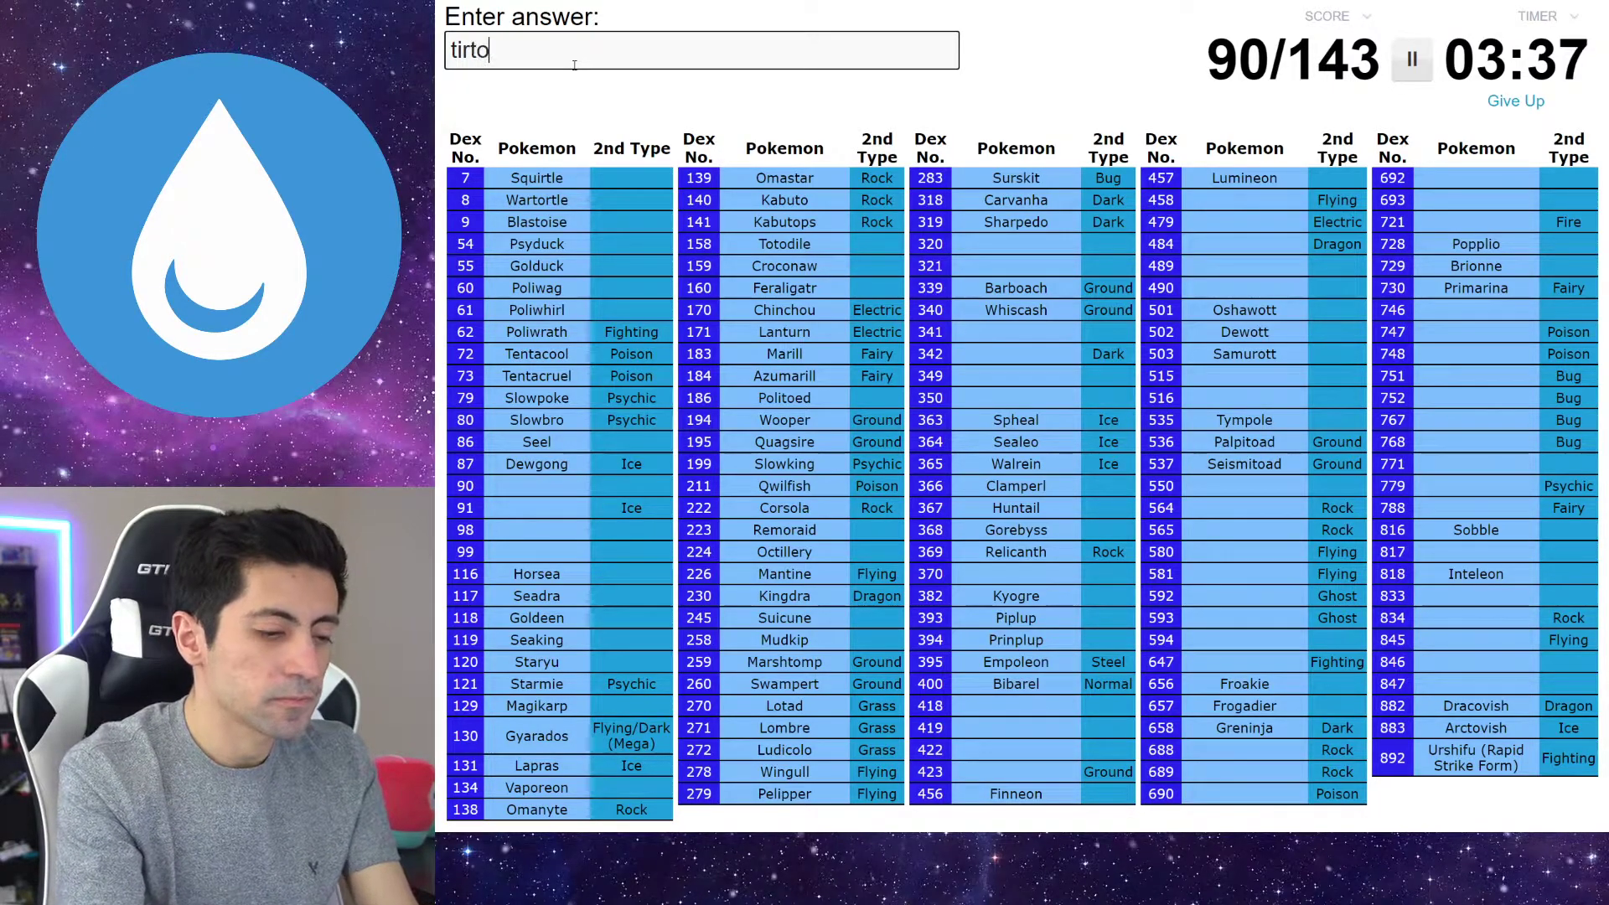
pyautogui.write('uga')
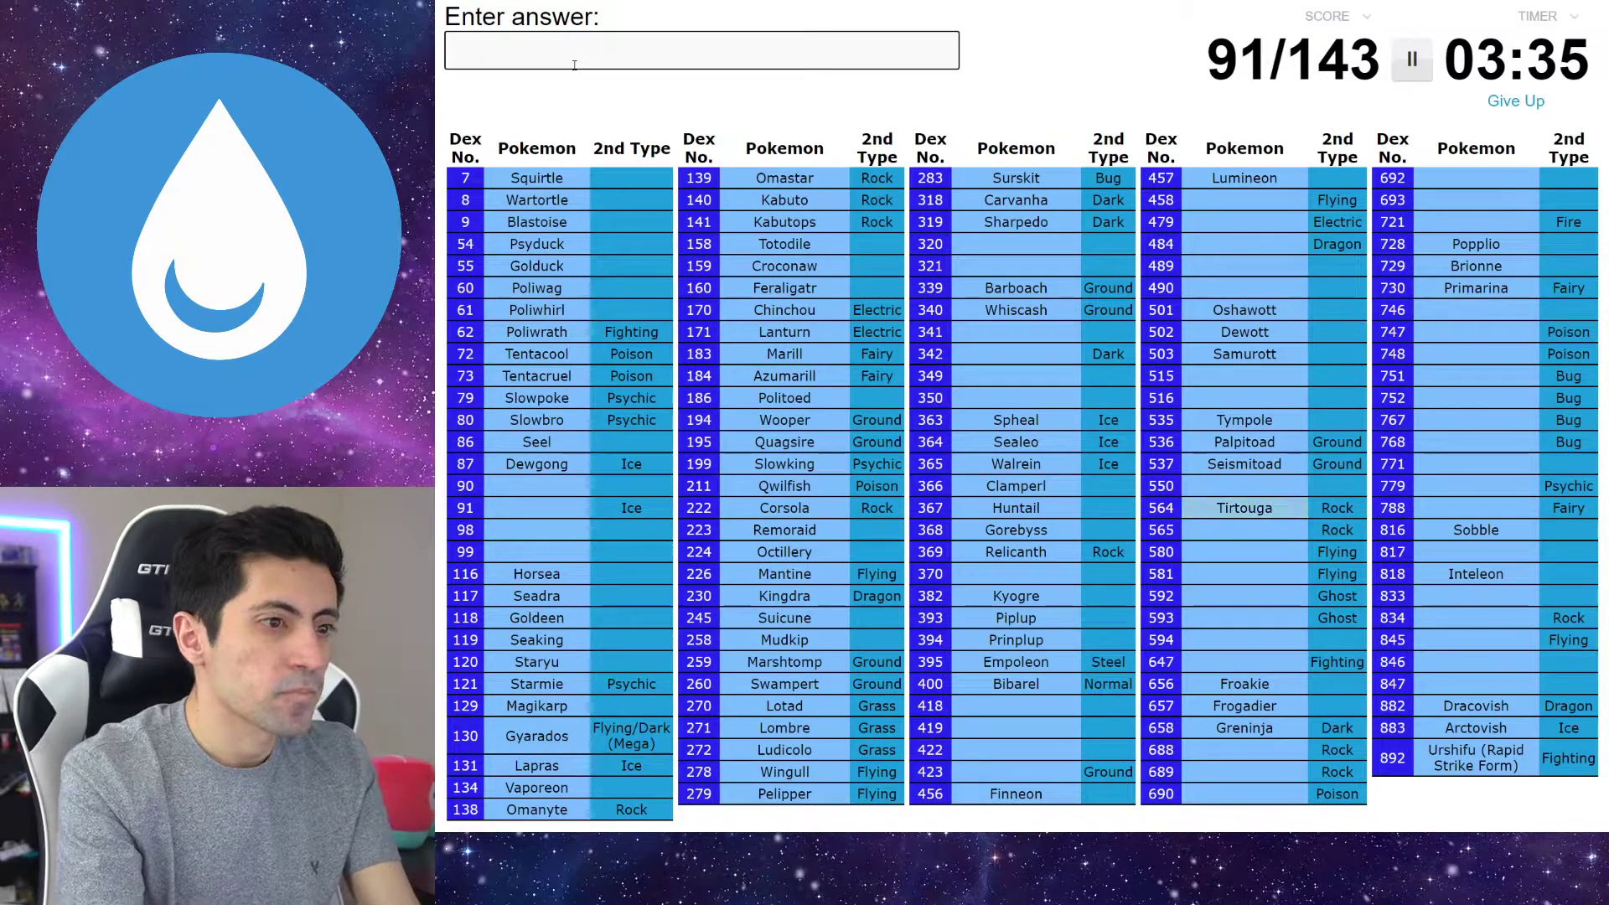
pyautogui.write('carras')
# Enter Tympole through Clauncher, fixing typos in Carracosta and Clauncher, to reach 98/143
pyautogui.press('BackSpace')
pyautogui.write('costa')
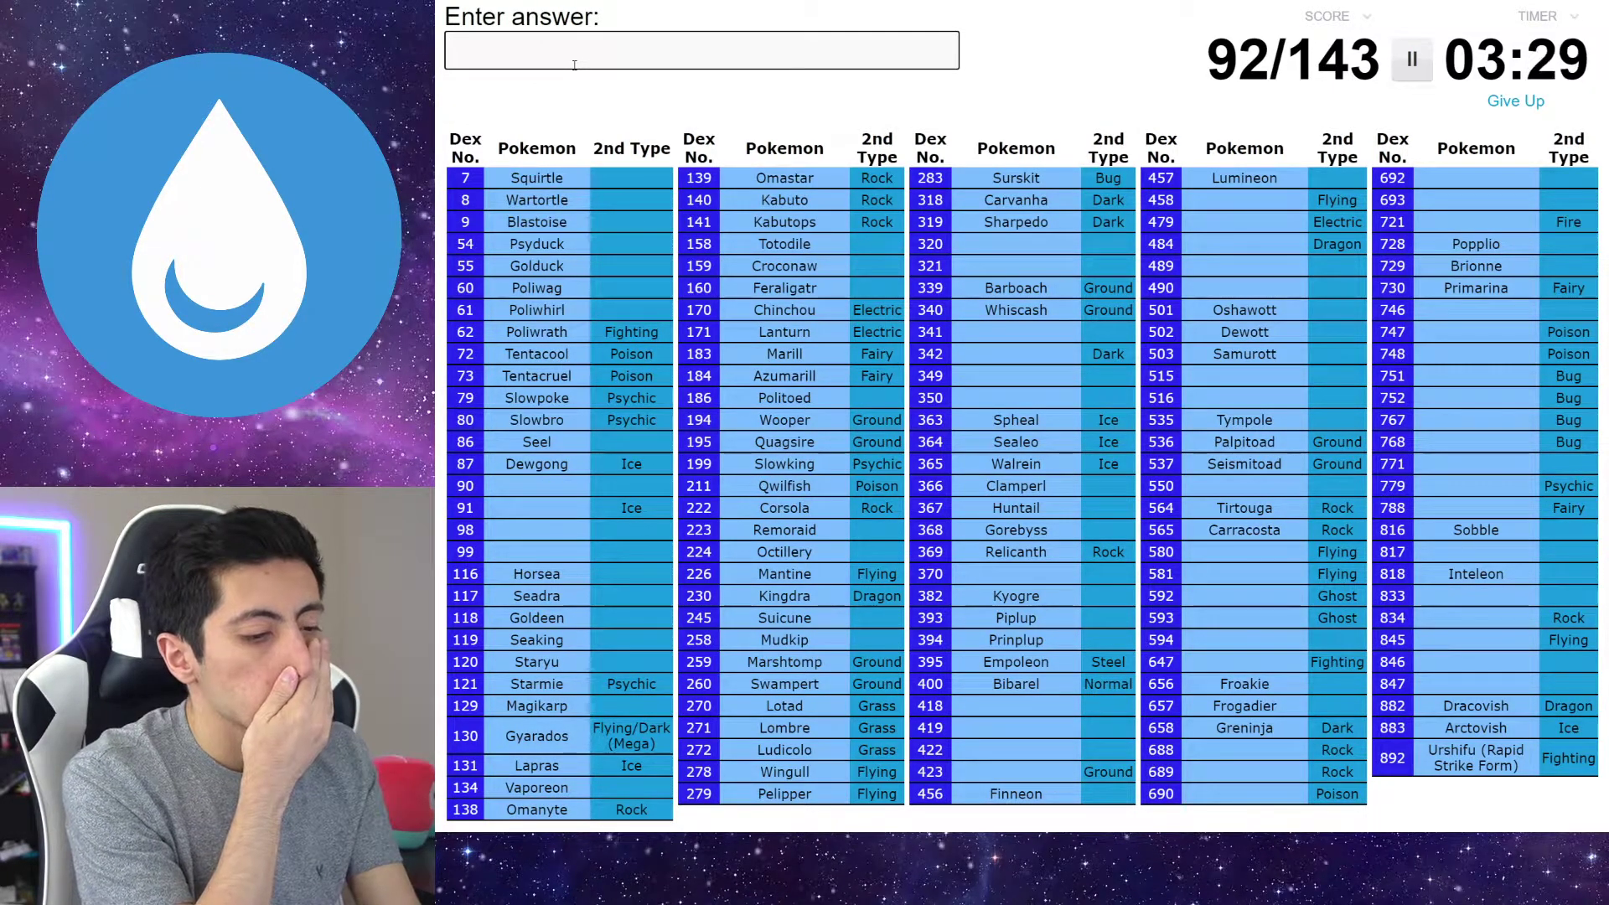
pyautogui.write('du')
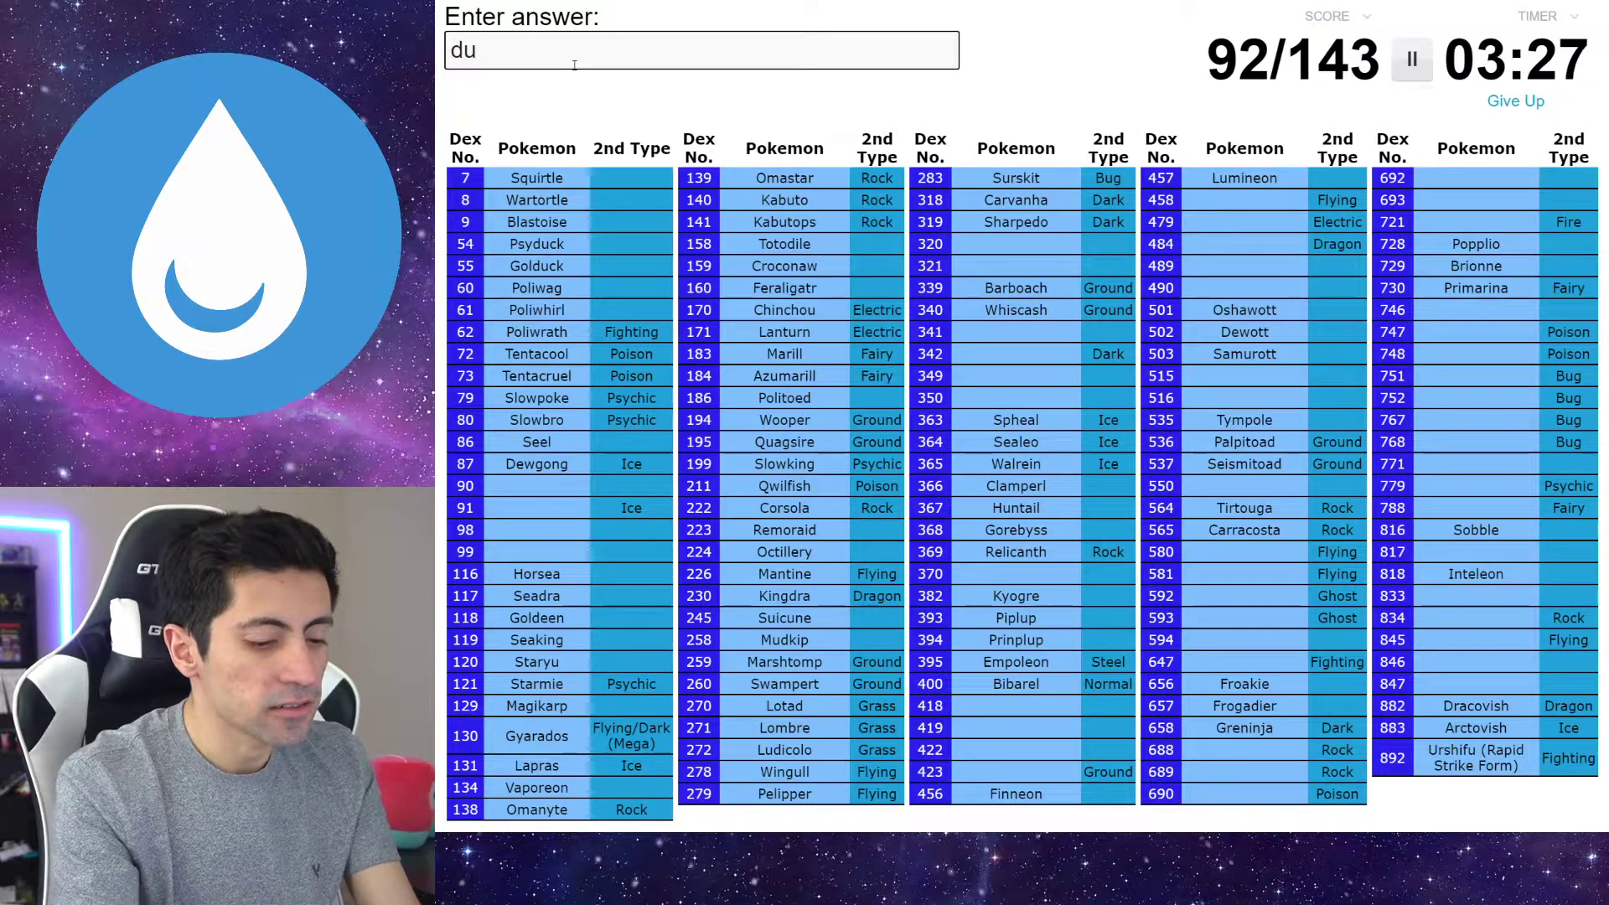
pyautogui.write('lett')
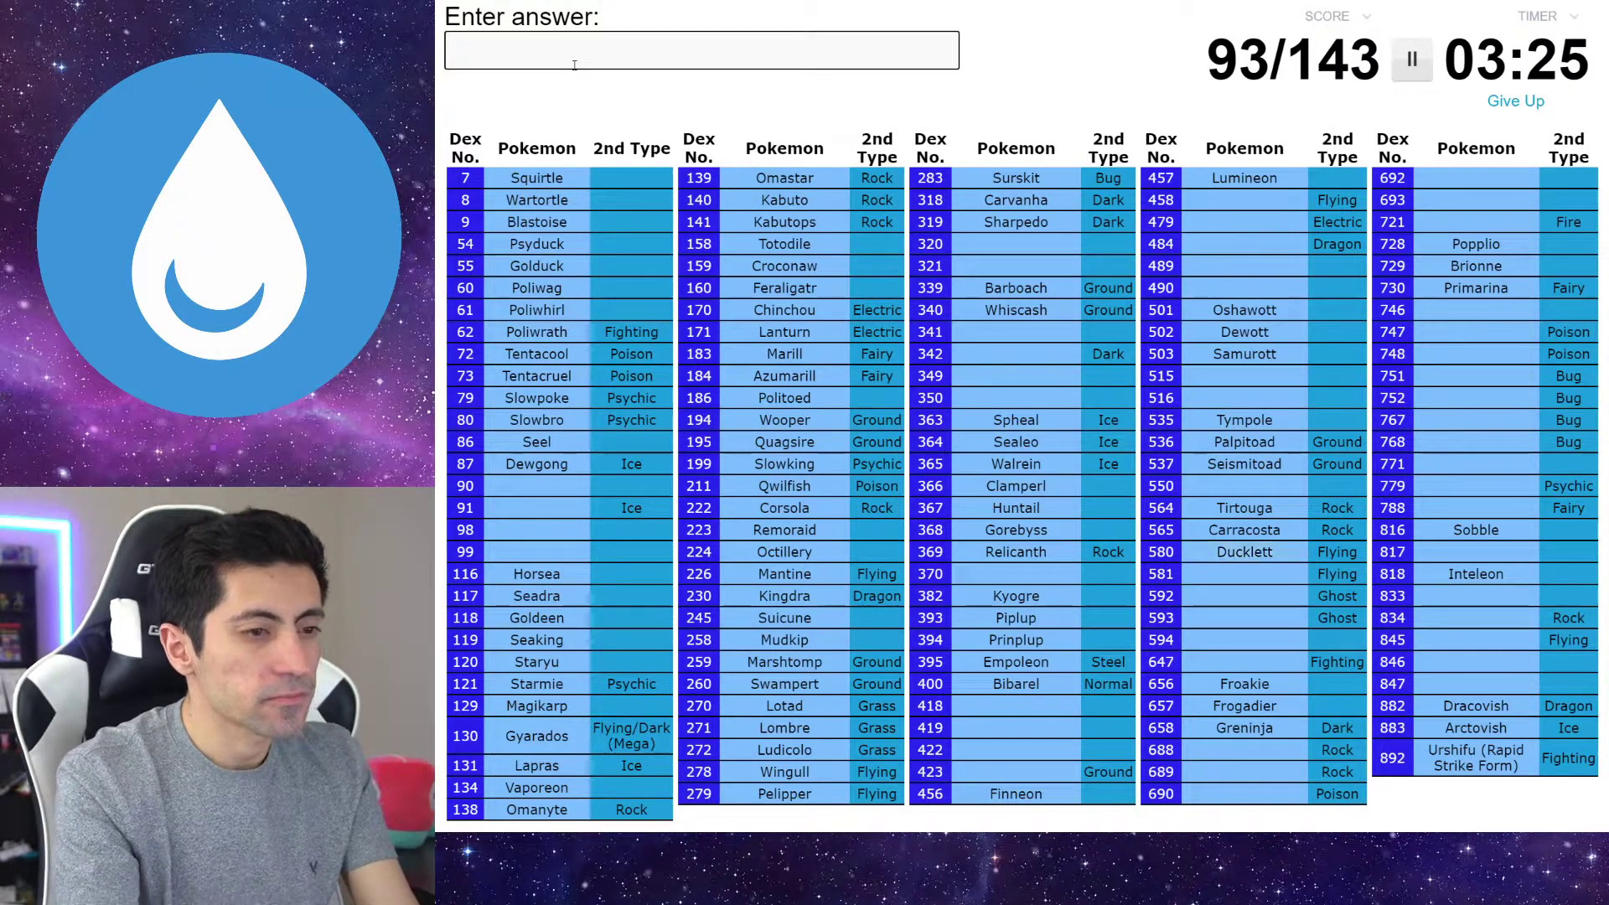
pyautogui.write('swan')
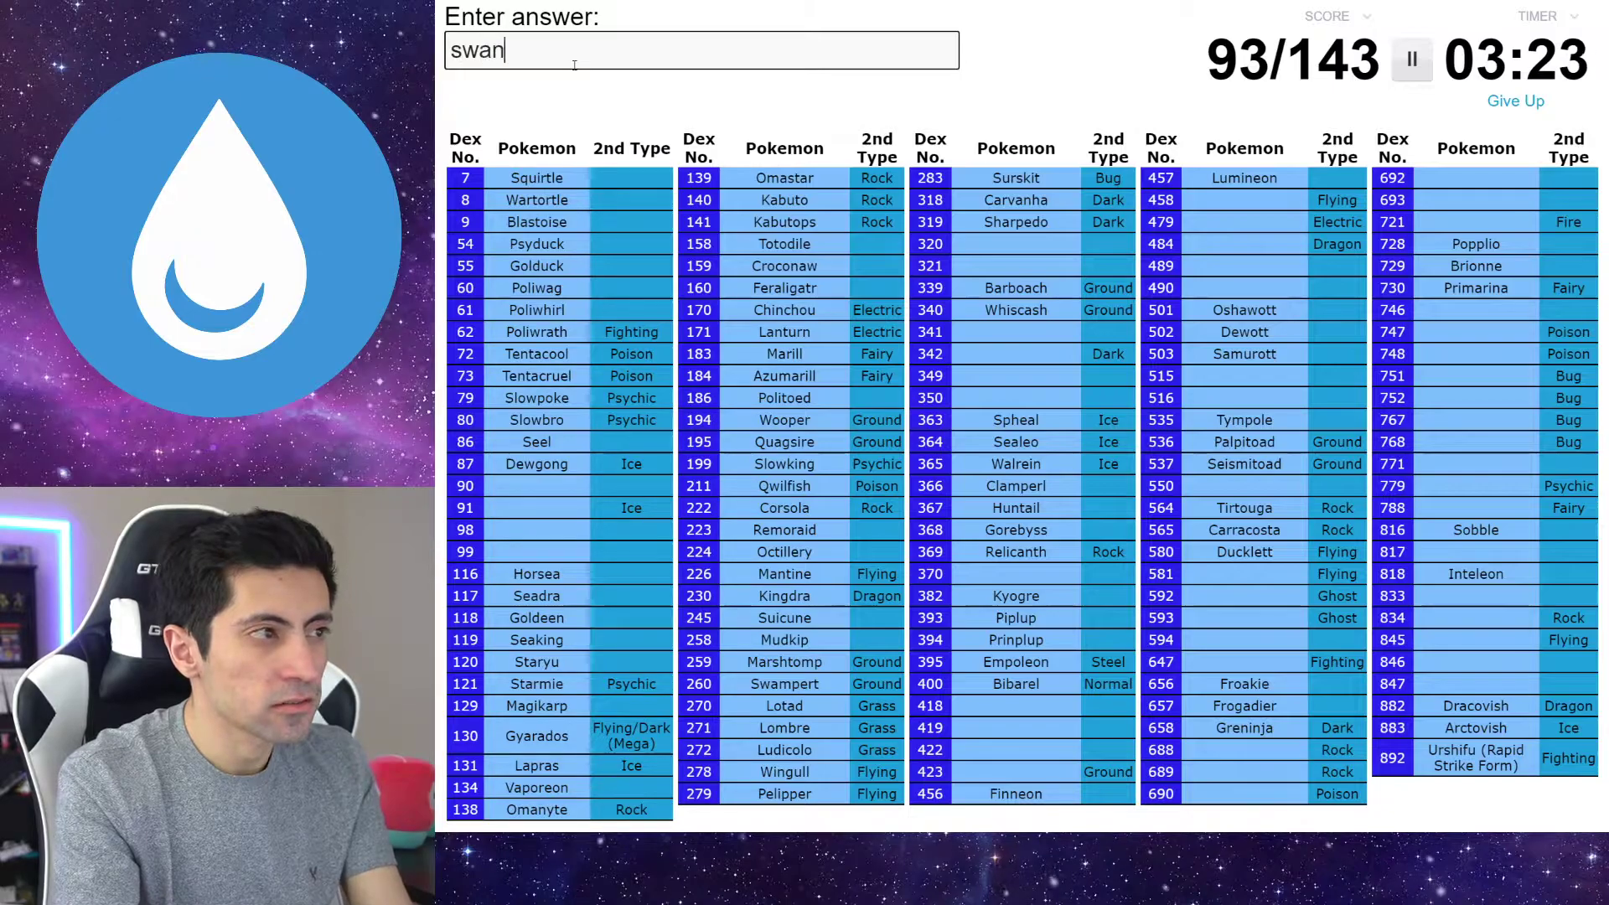
pyautogui.write('a')
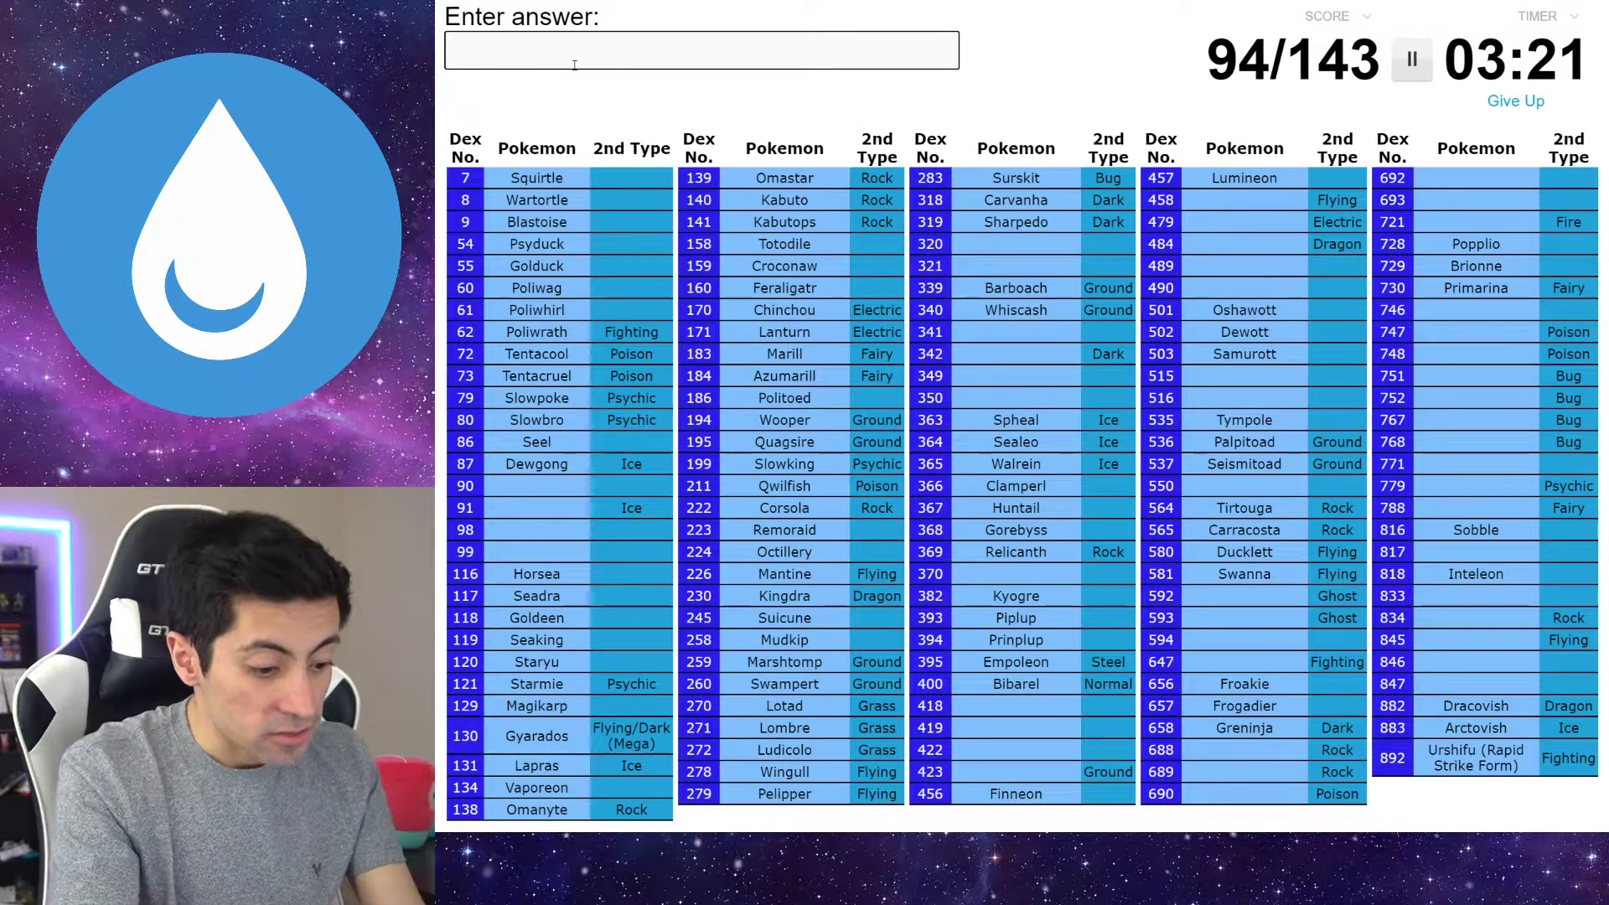
pyautogui.write('frillish')
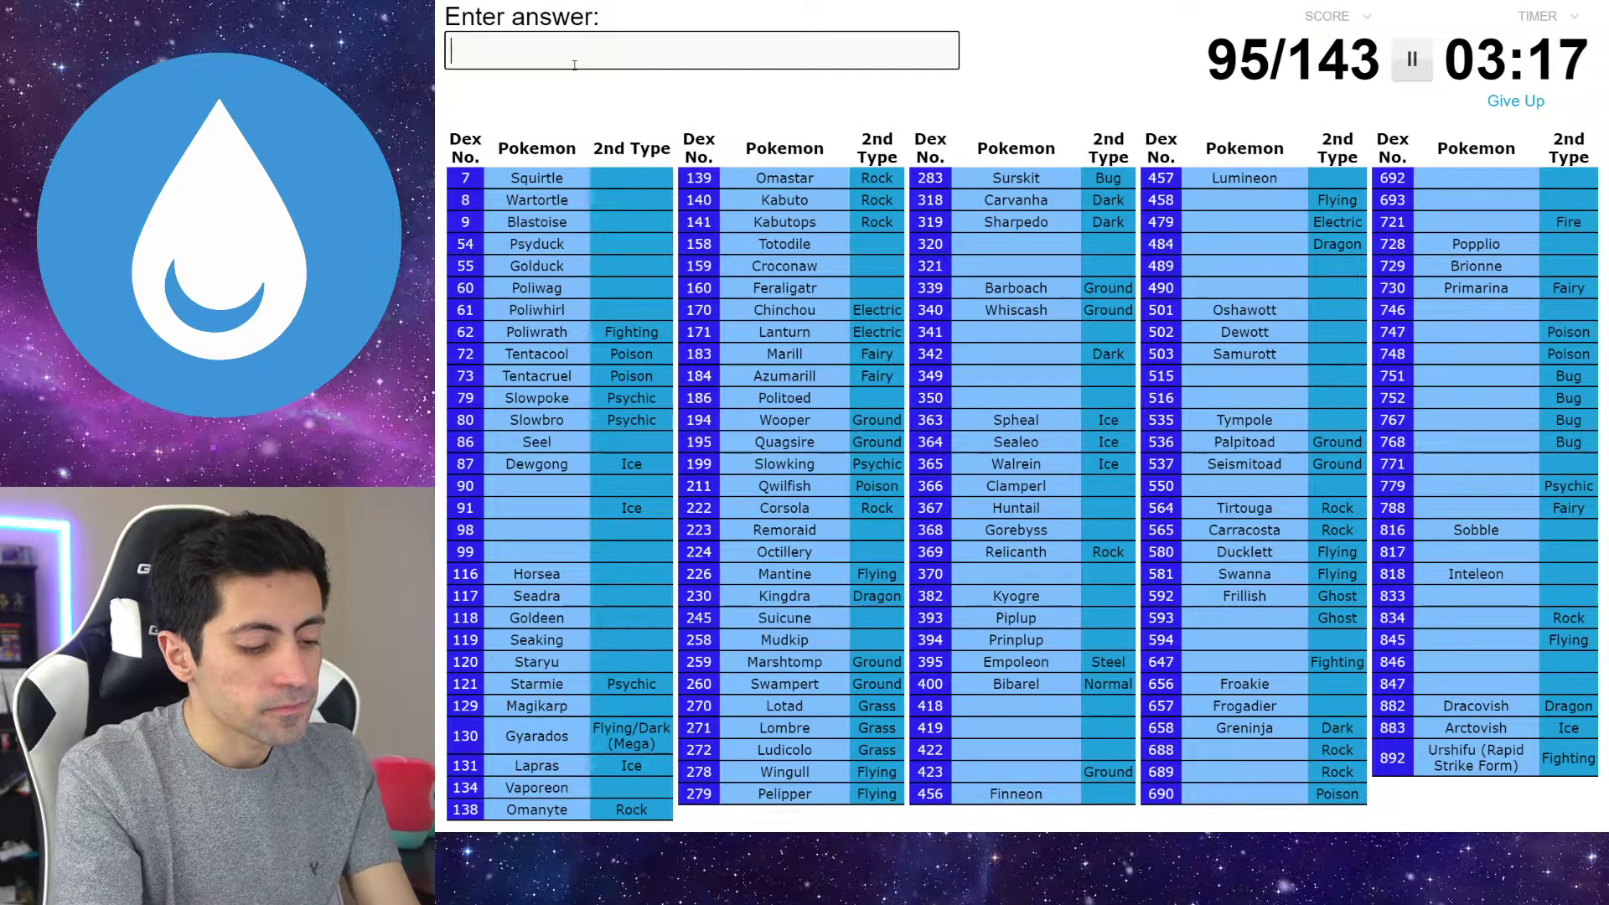
pyautogui.write('jellent')
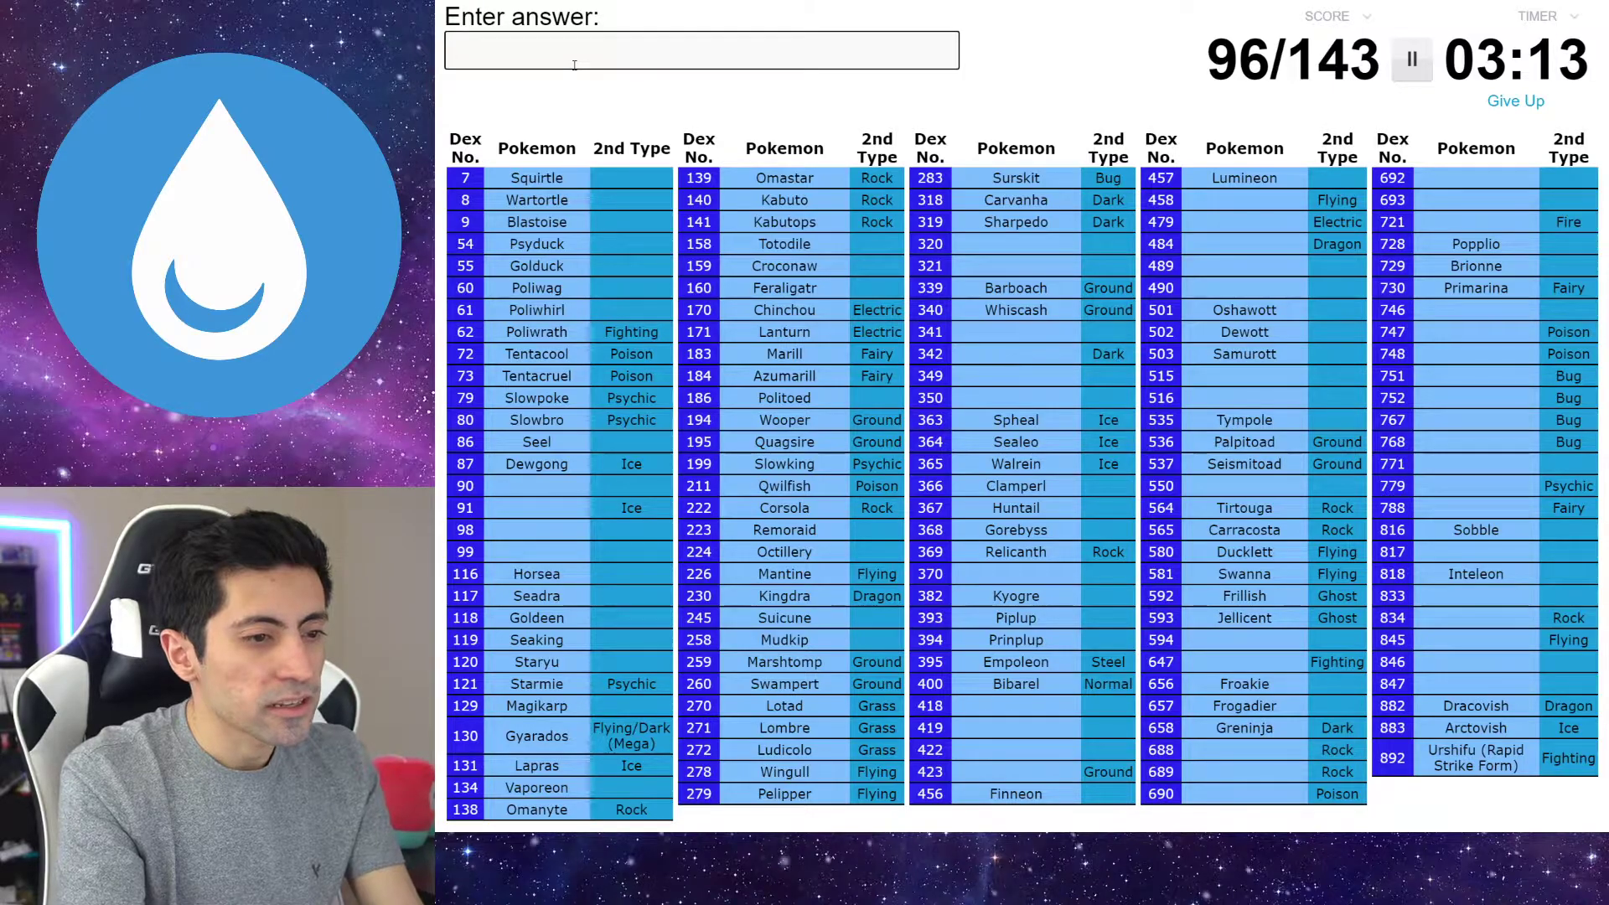
pyautogui.write('deo')
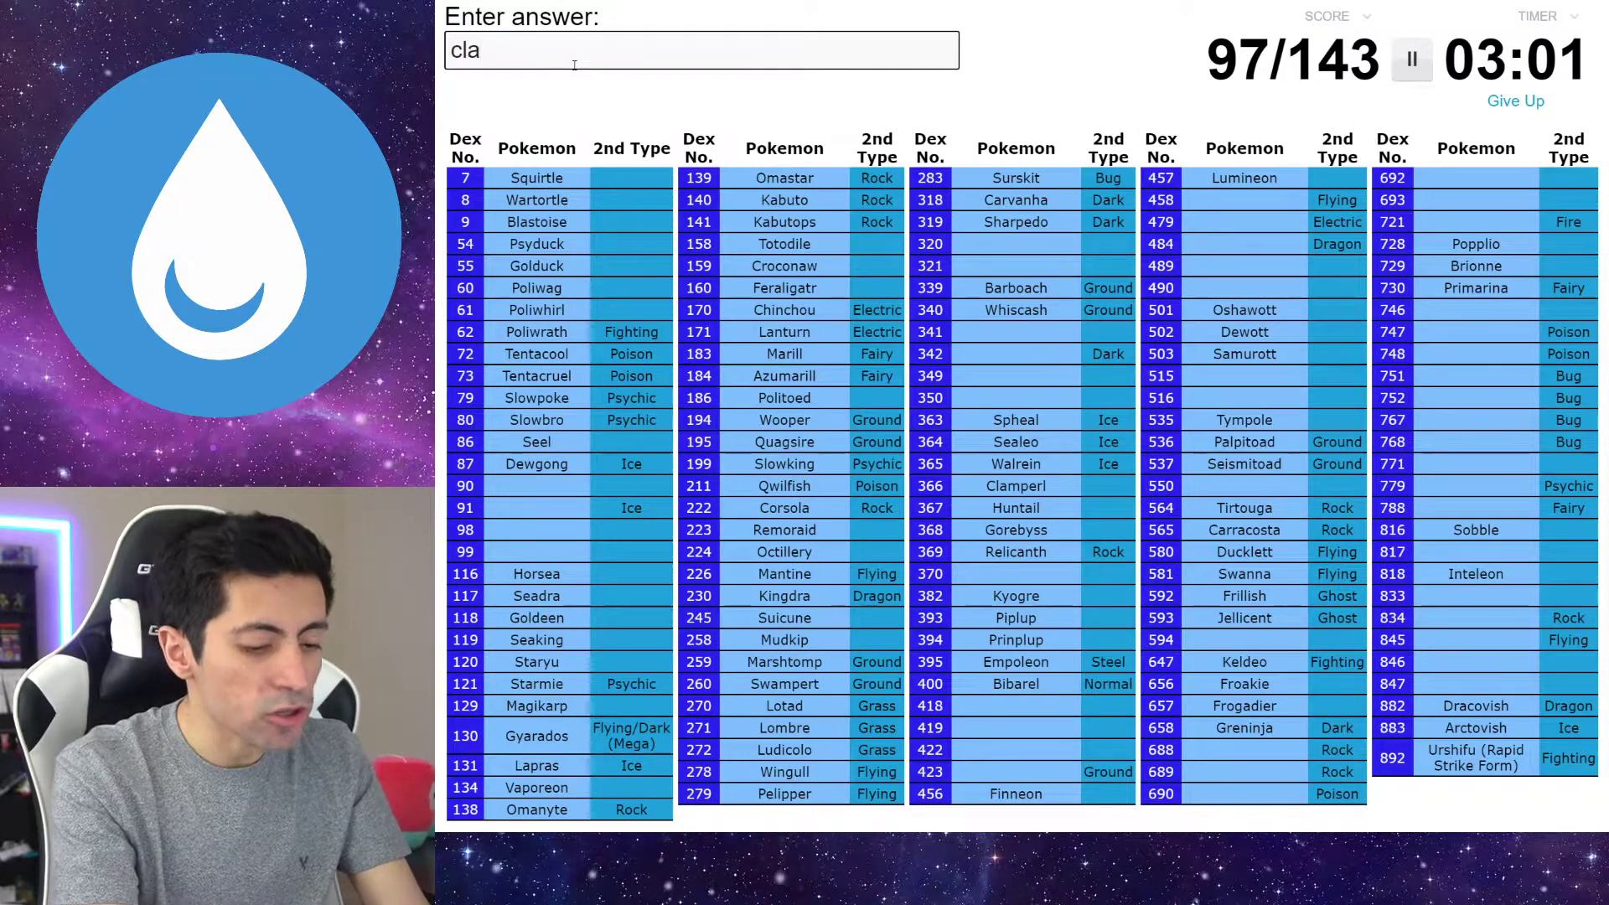
pyautogui.write('unde')
pyautogui.press('BackSpace')
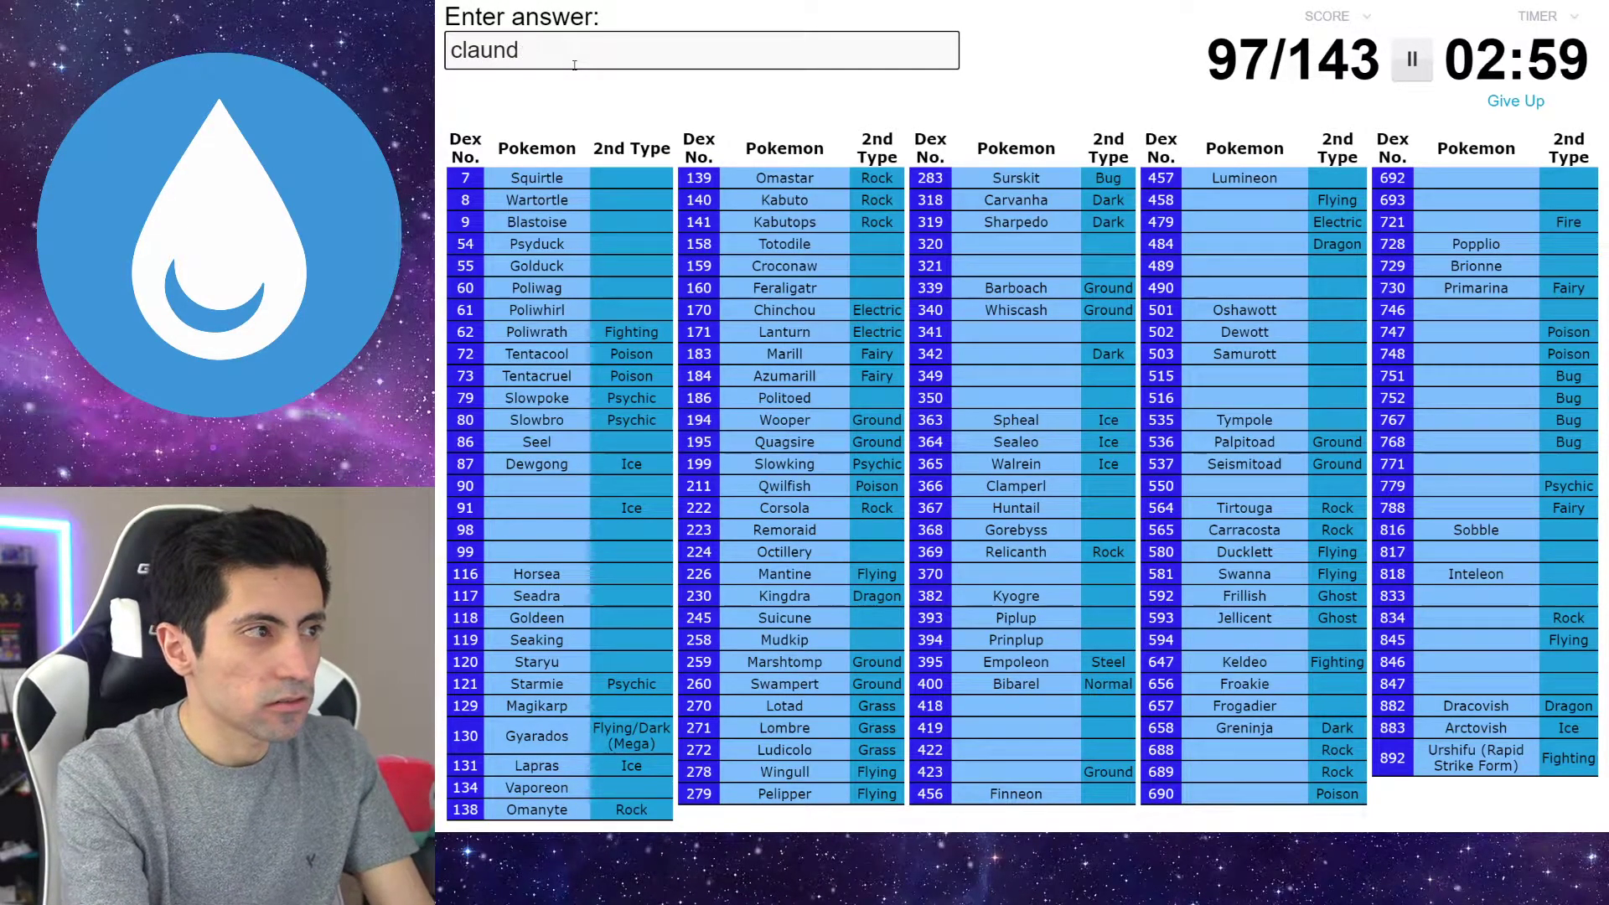
pyautogui.press('BackSpace')
pyautogui.write('chge')
pyautogui.press('BackSpace')
pyautogui.press('BackSpace')
pyautogui.write('er')
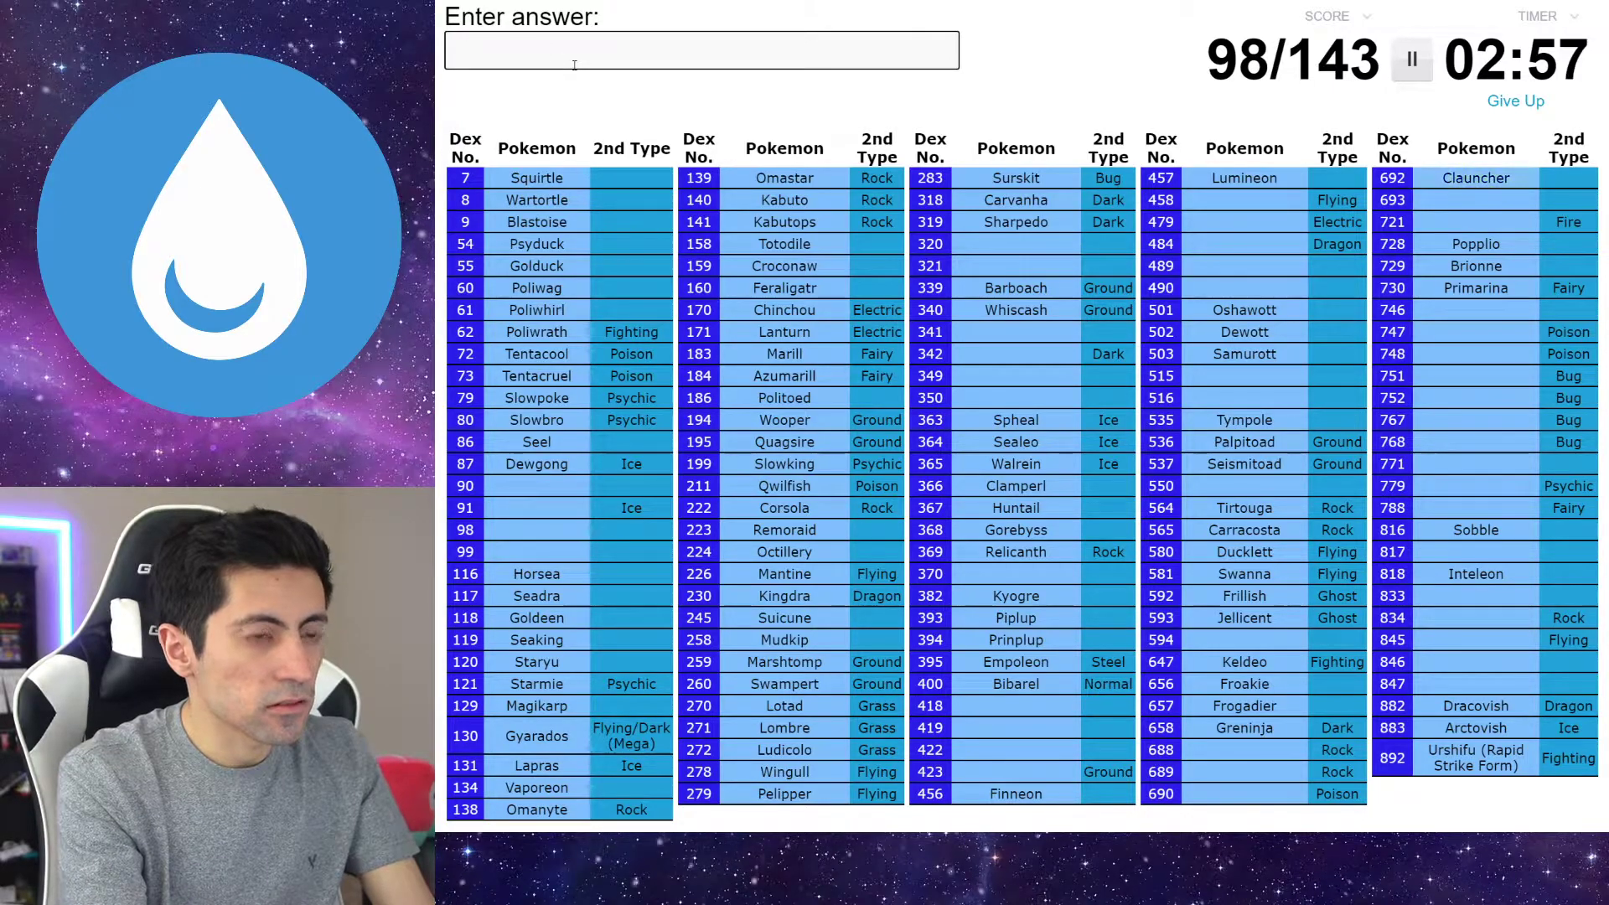
pyautogui.write('awier')
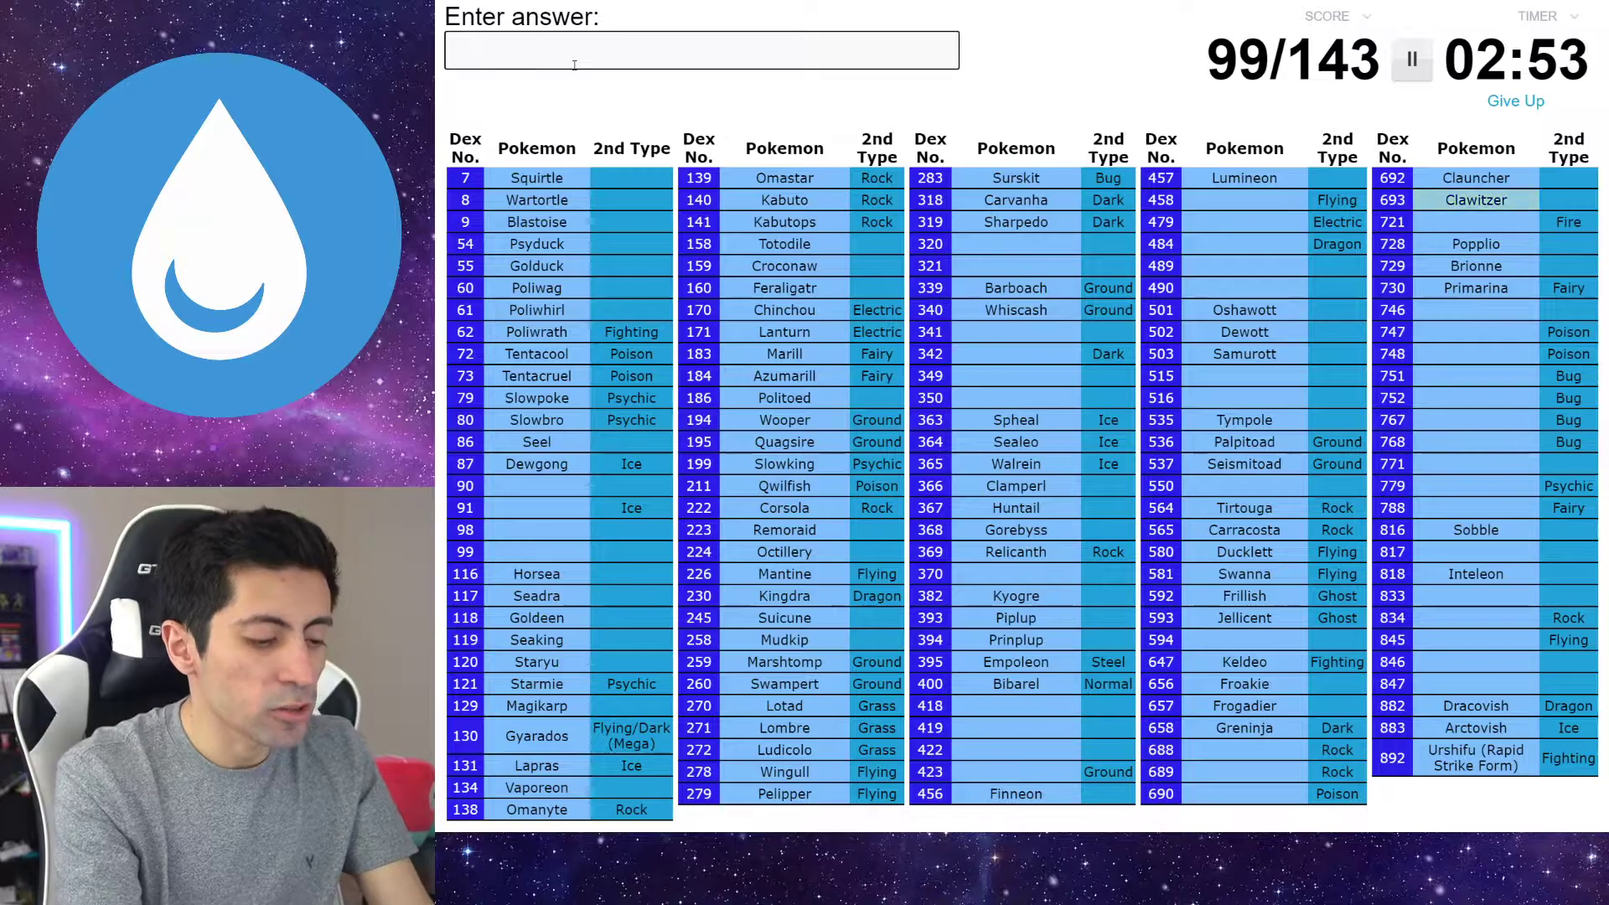
pyautogui.write('sp')
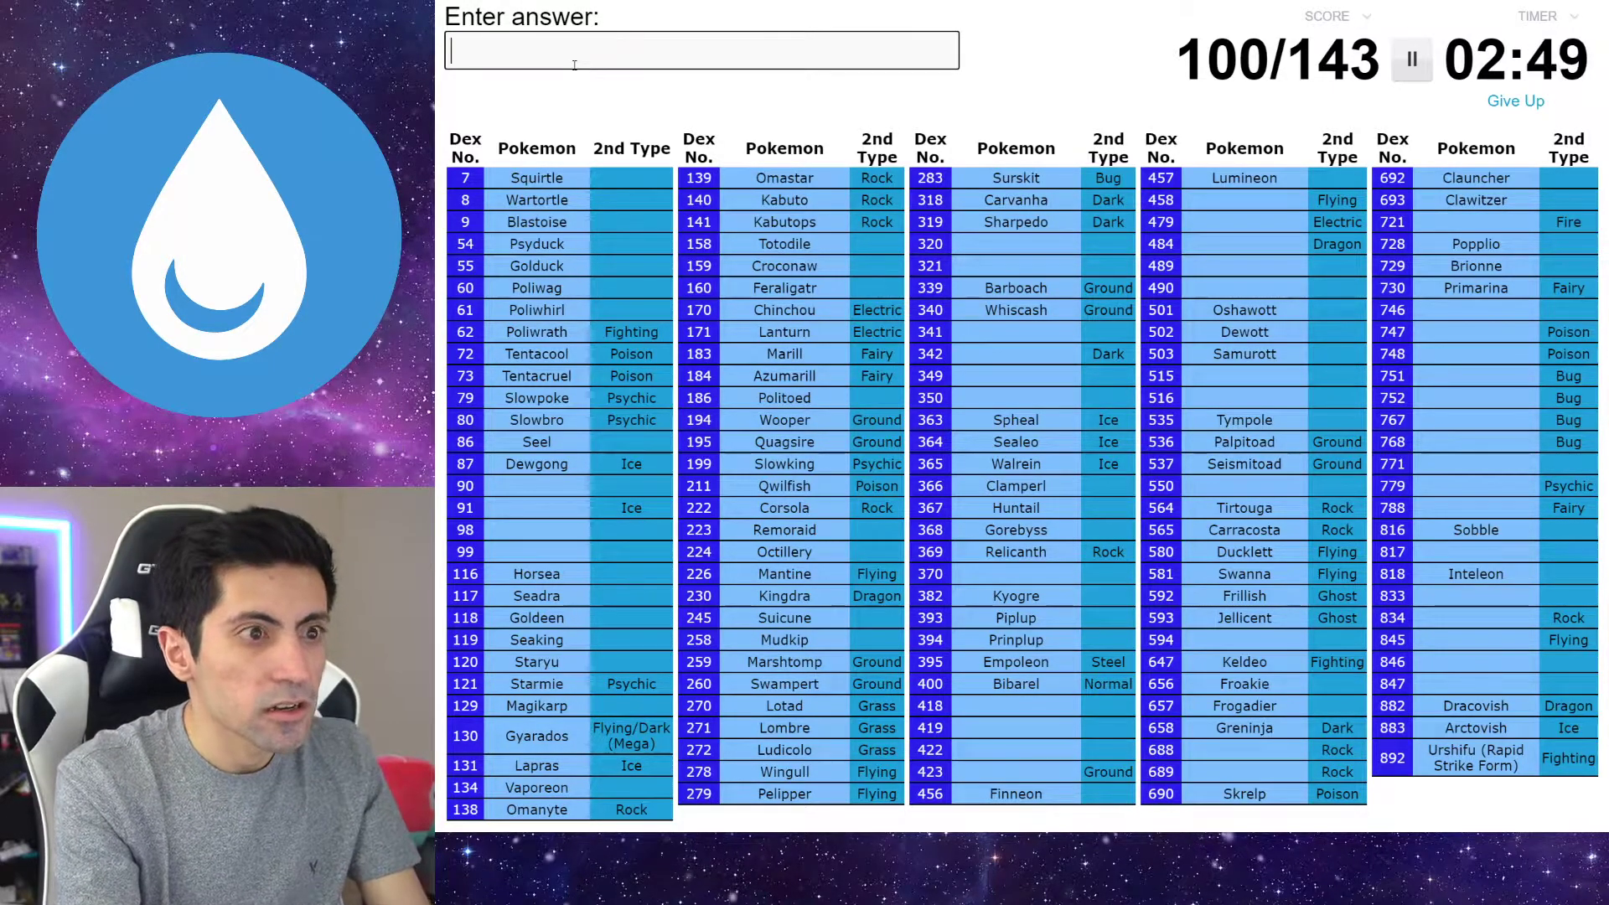
pyautogui.write('vop')
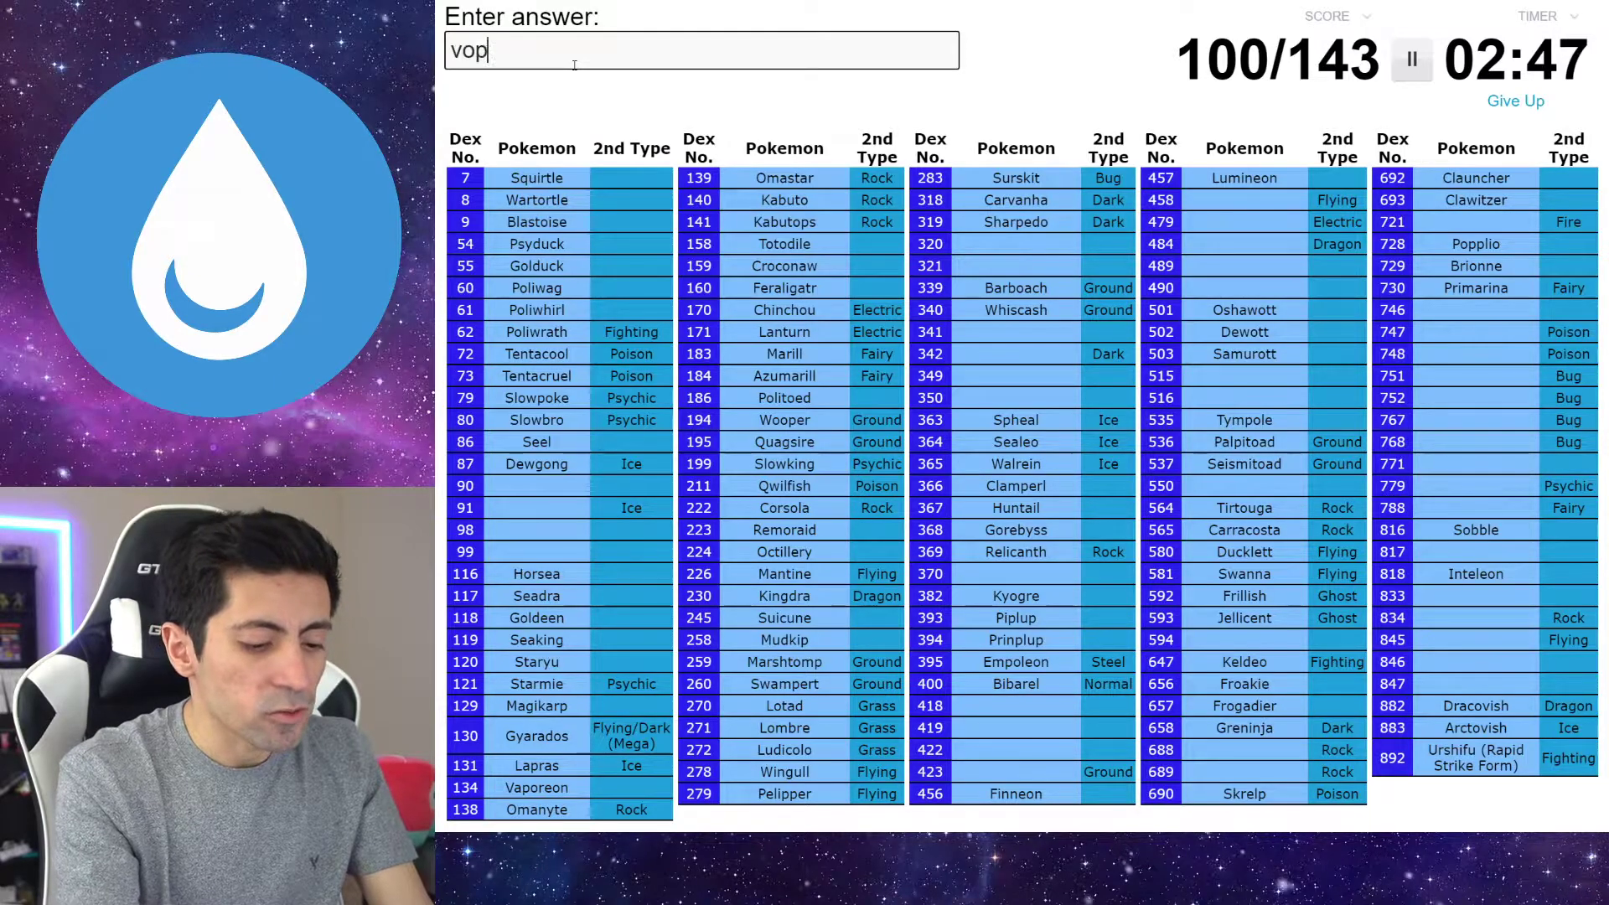
pyautogui.write('lcanon')
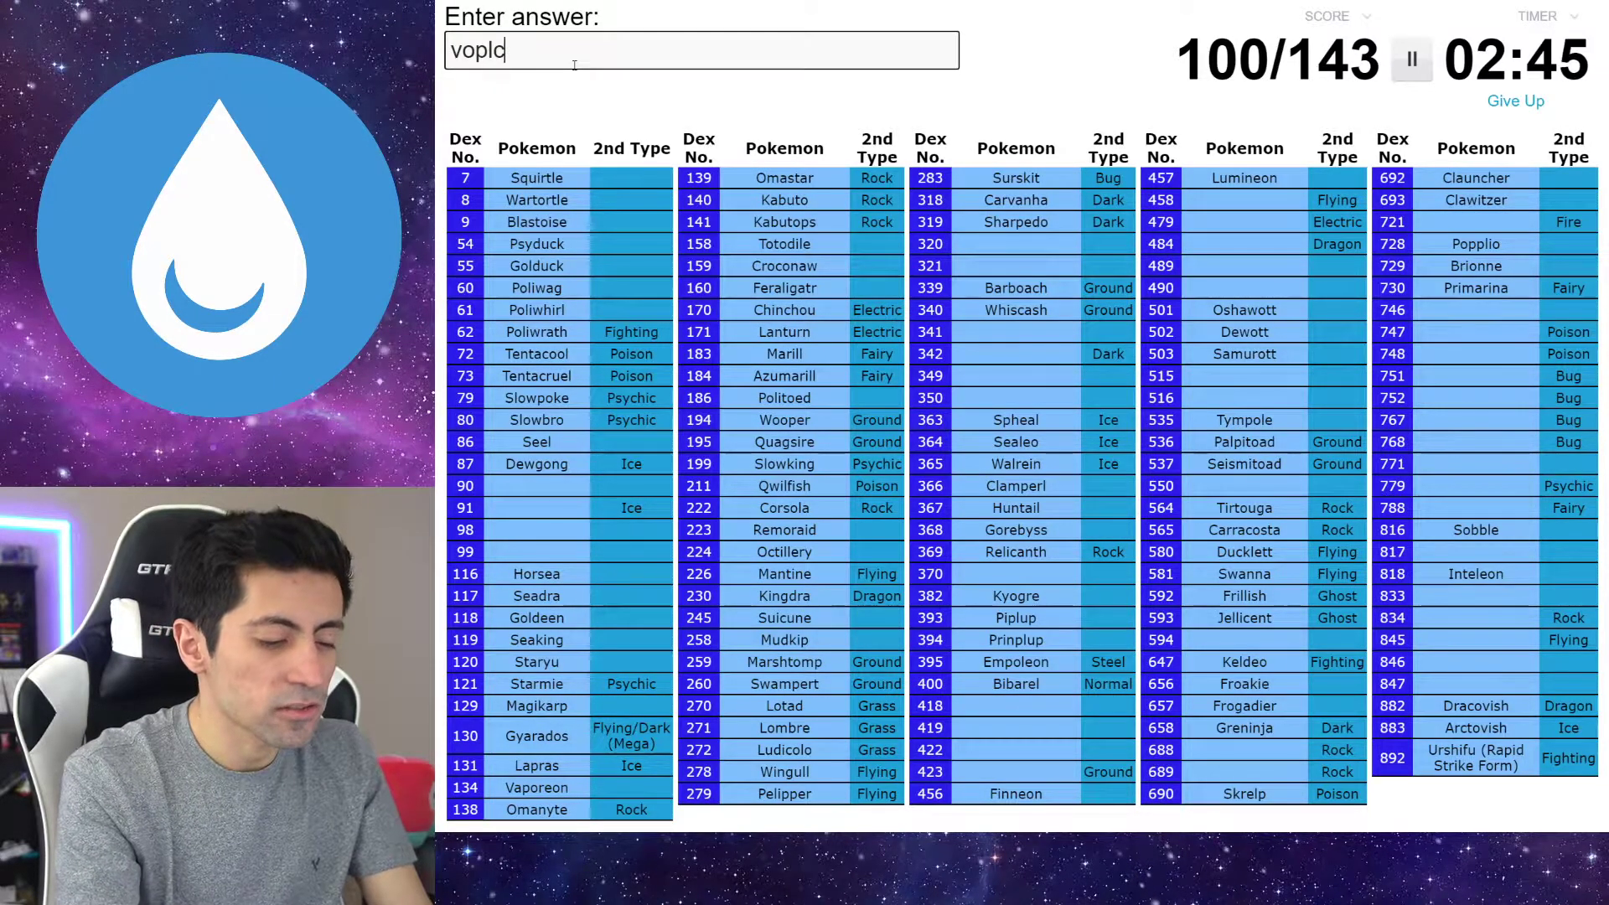
# Correct the mistyped letters so 'tapu fini' is accepted after Bruxish, reaching 105/143
pyautogui.press('BackSpace')
pyautogui.write('a')
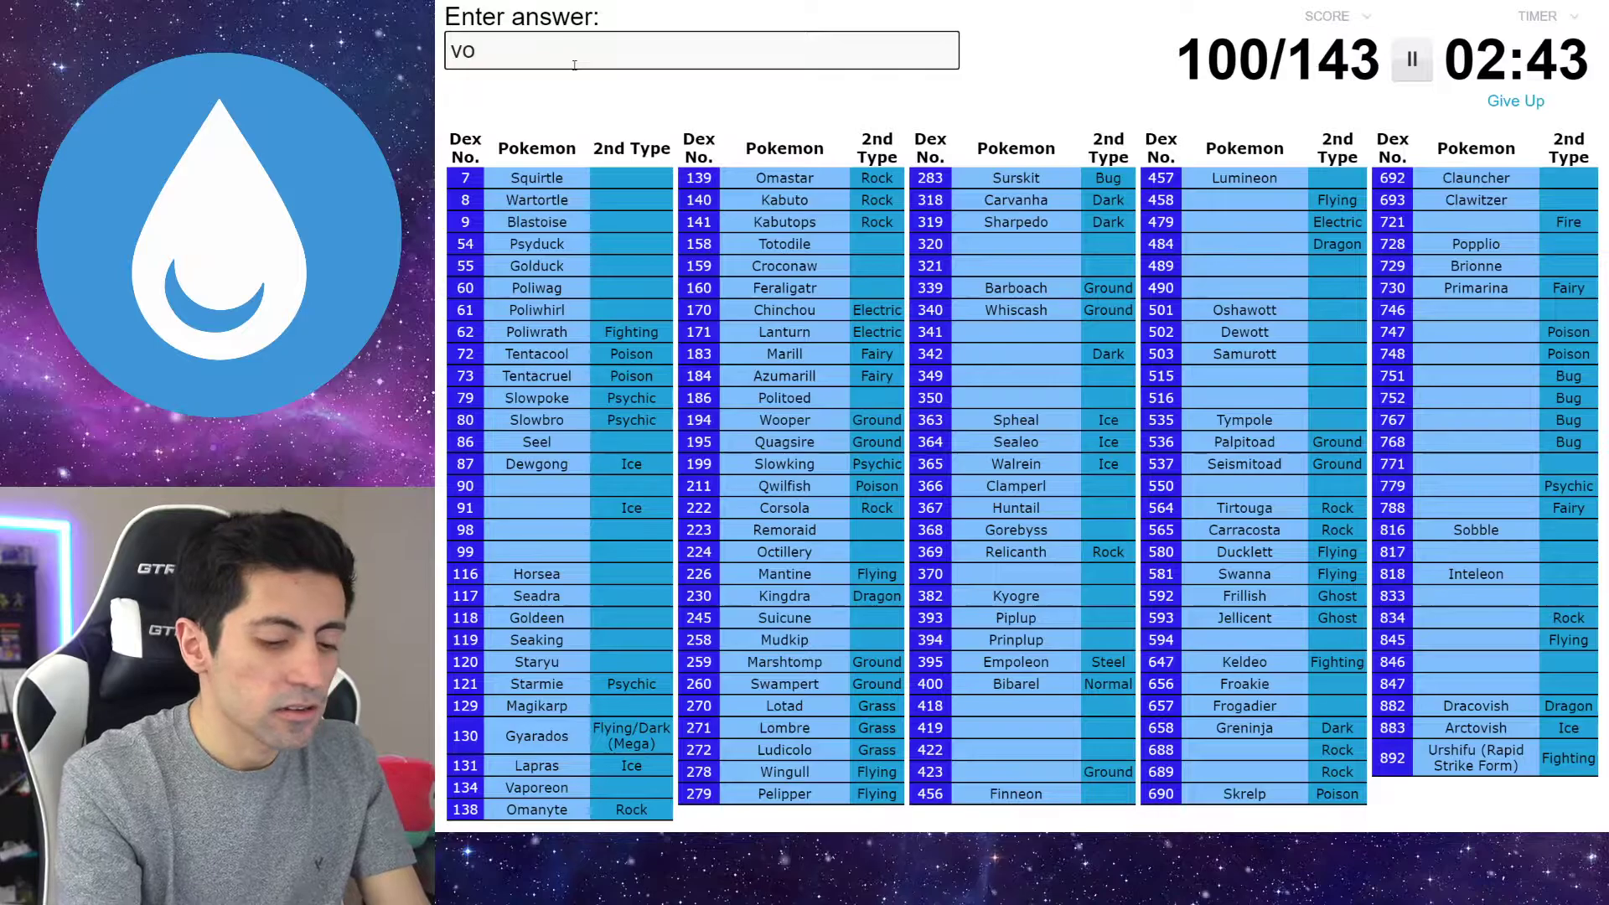
pyautogui.write('n')
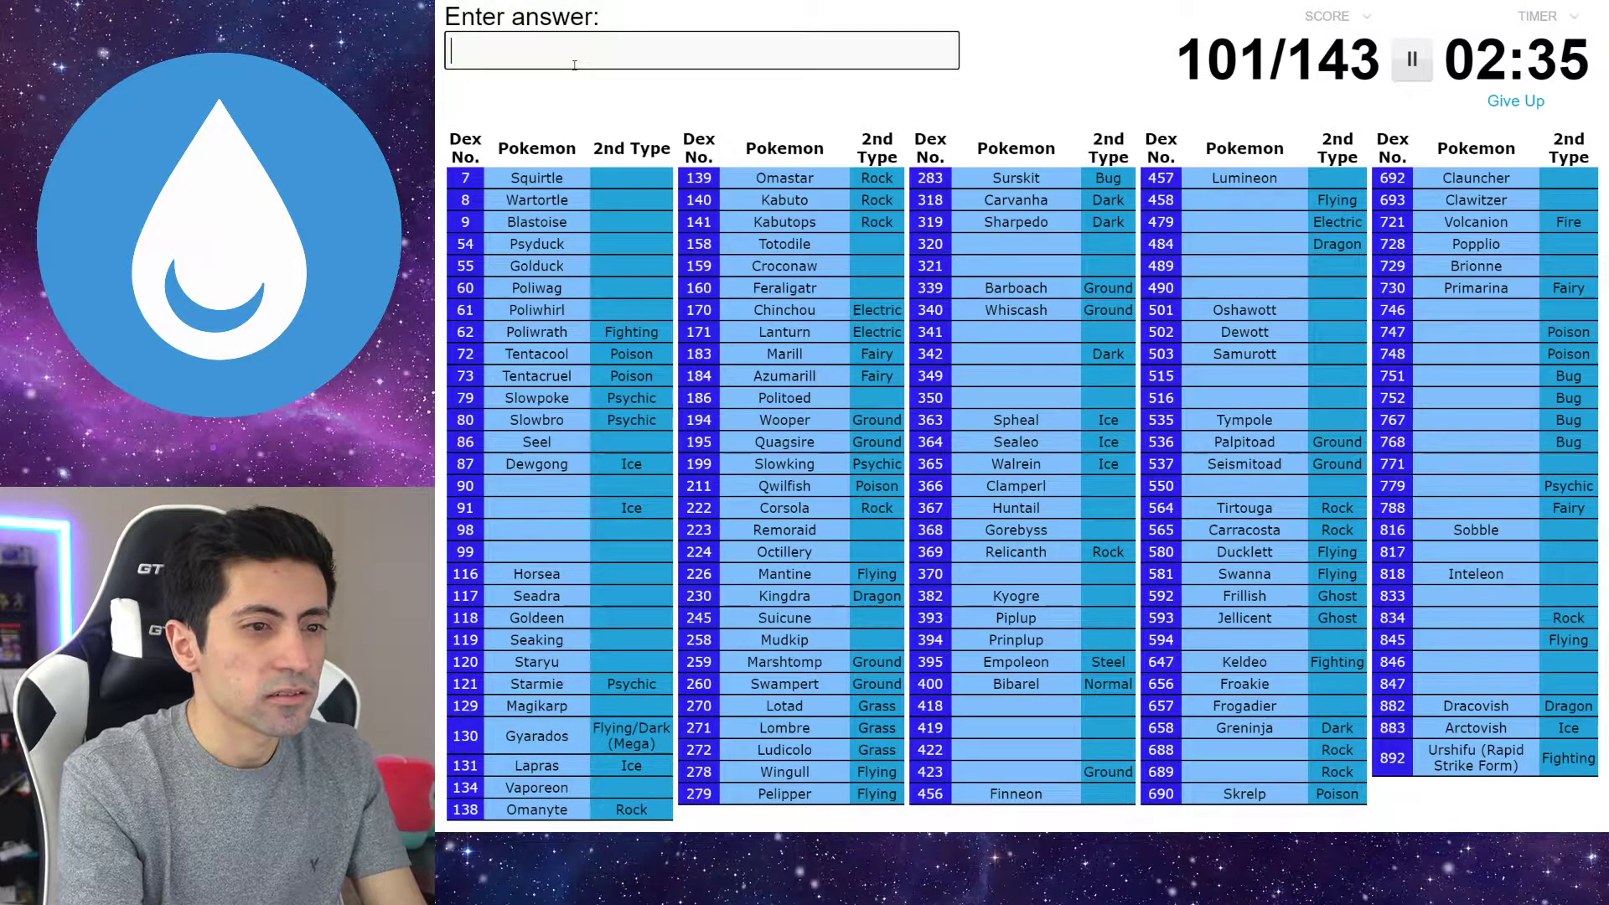
pyautogui.write('ara')
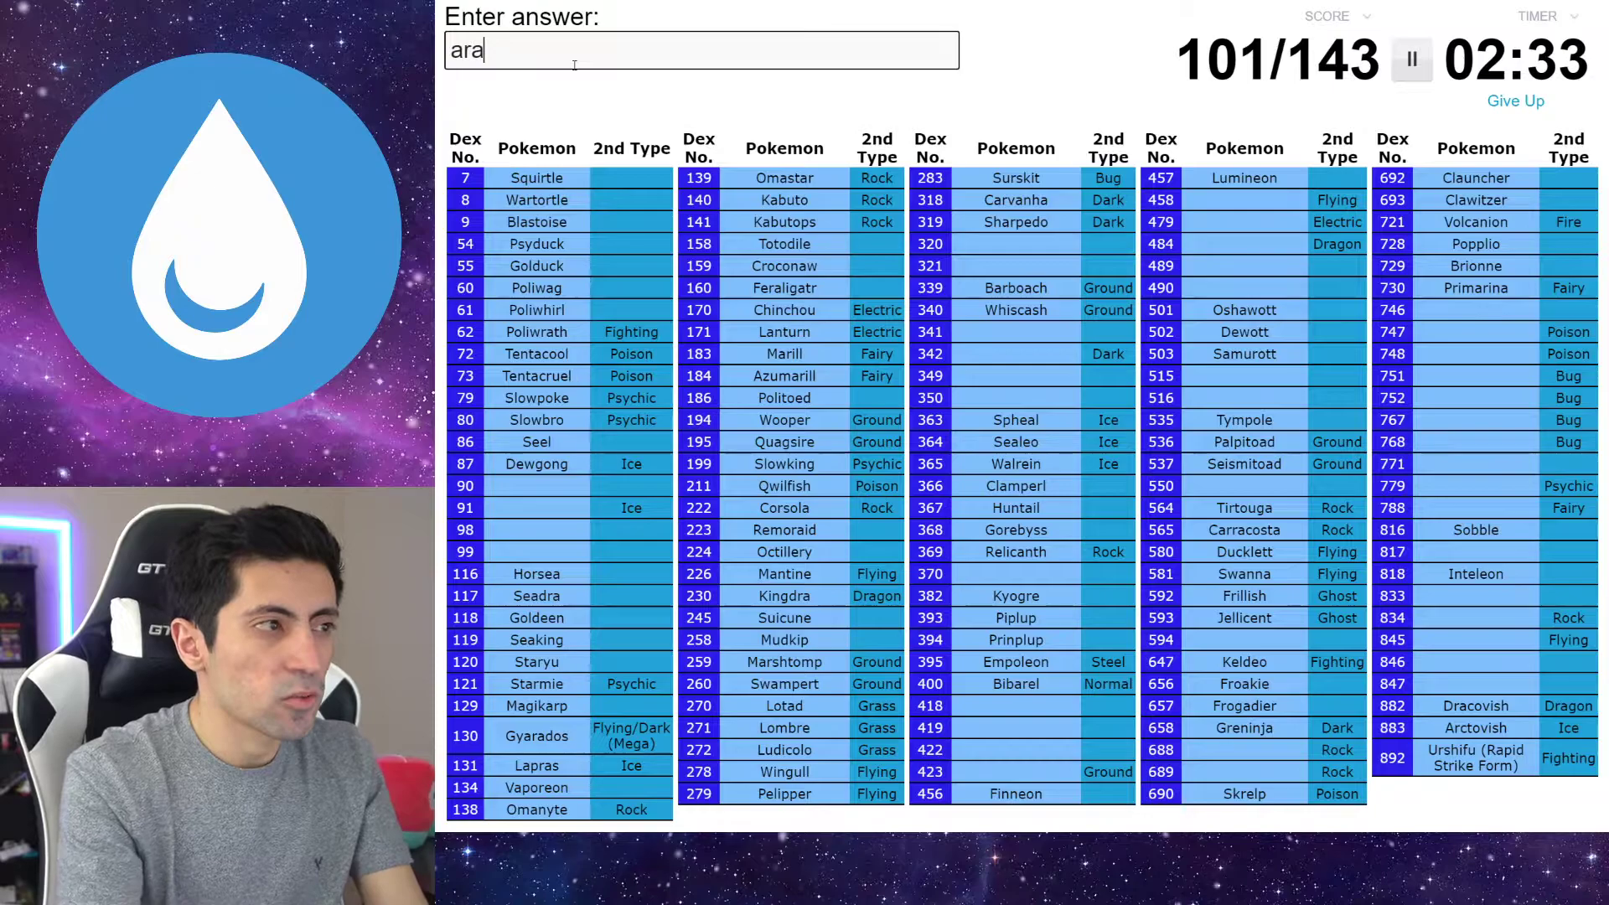
pyautogui.write('quanid')
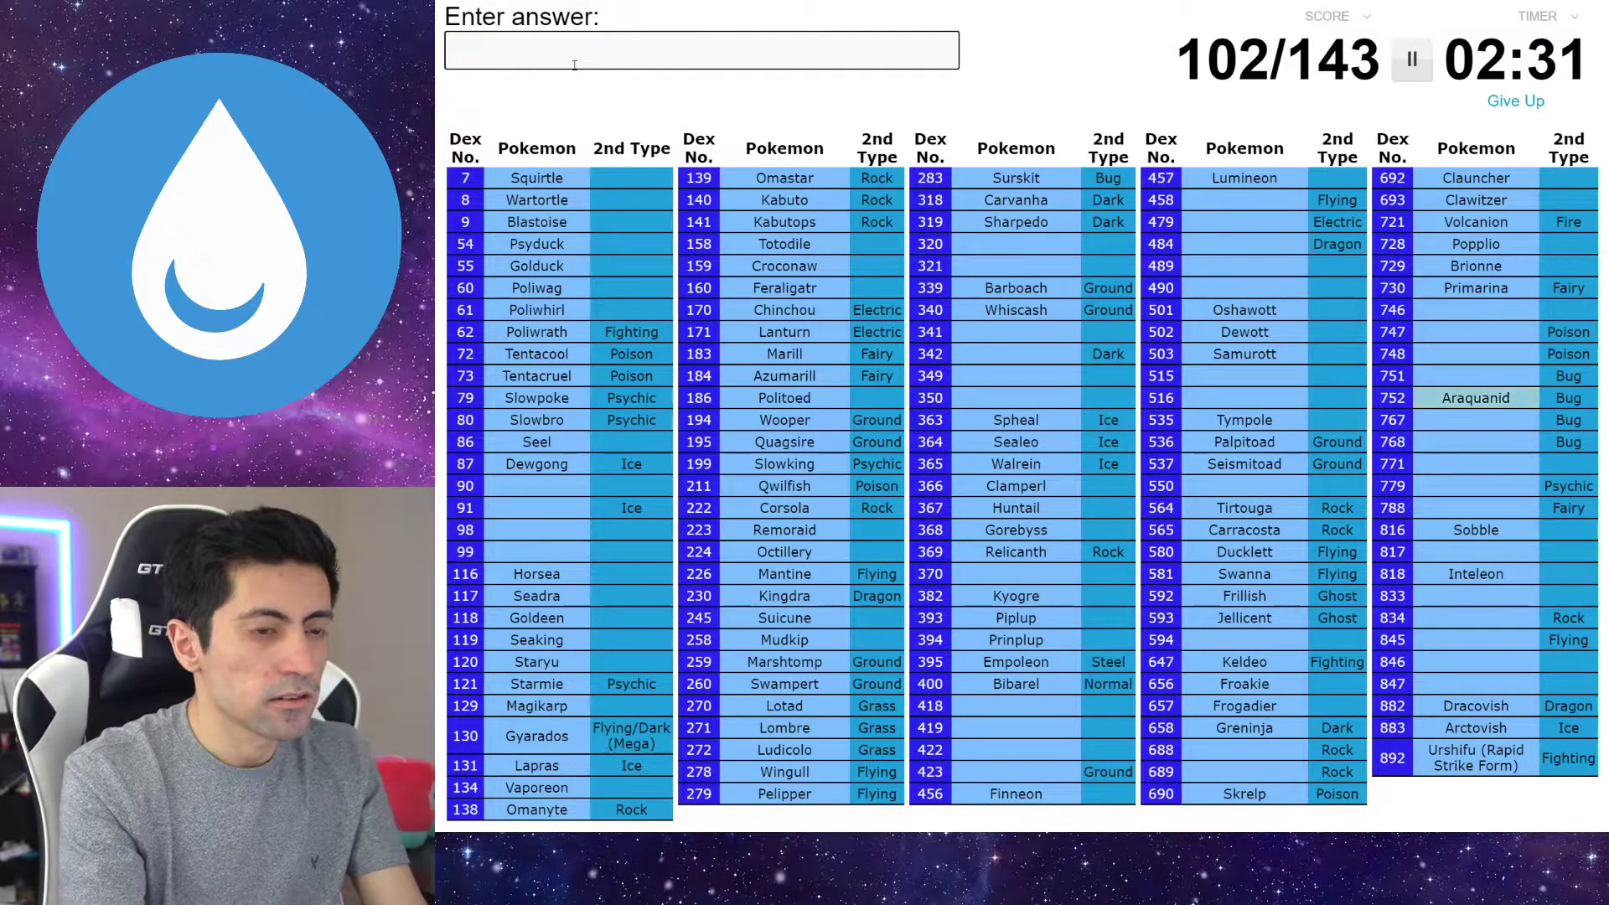
pyautogui.write('dewp')
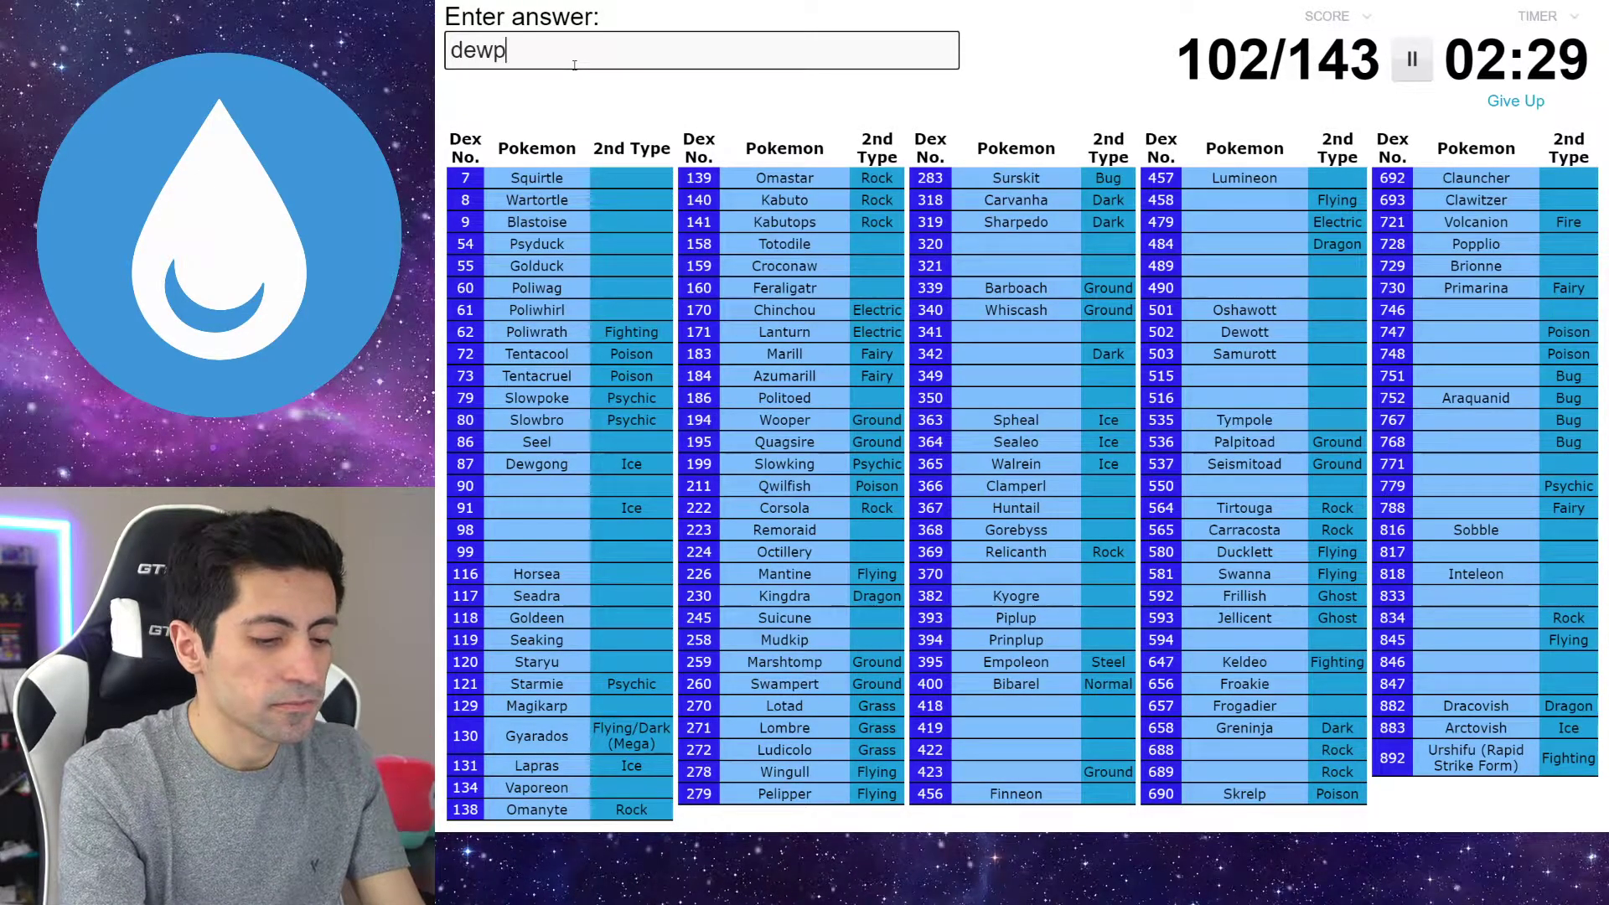
pyautogui.write('ider')
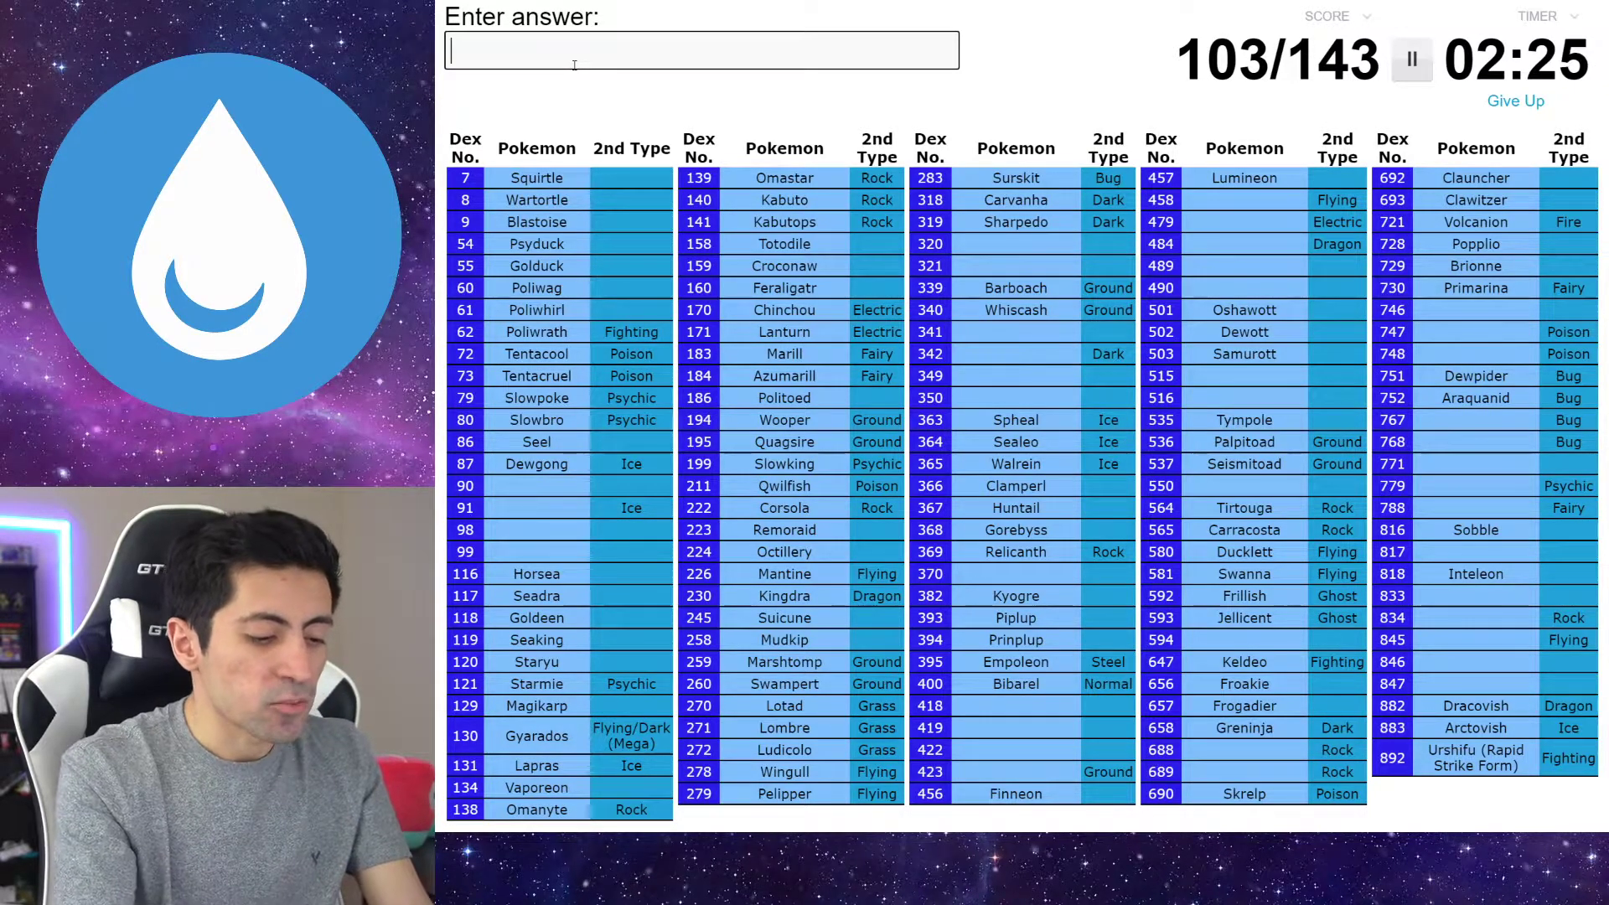
pyautogui.write('ish')
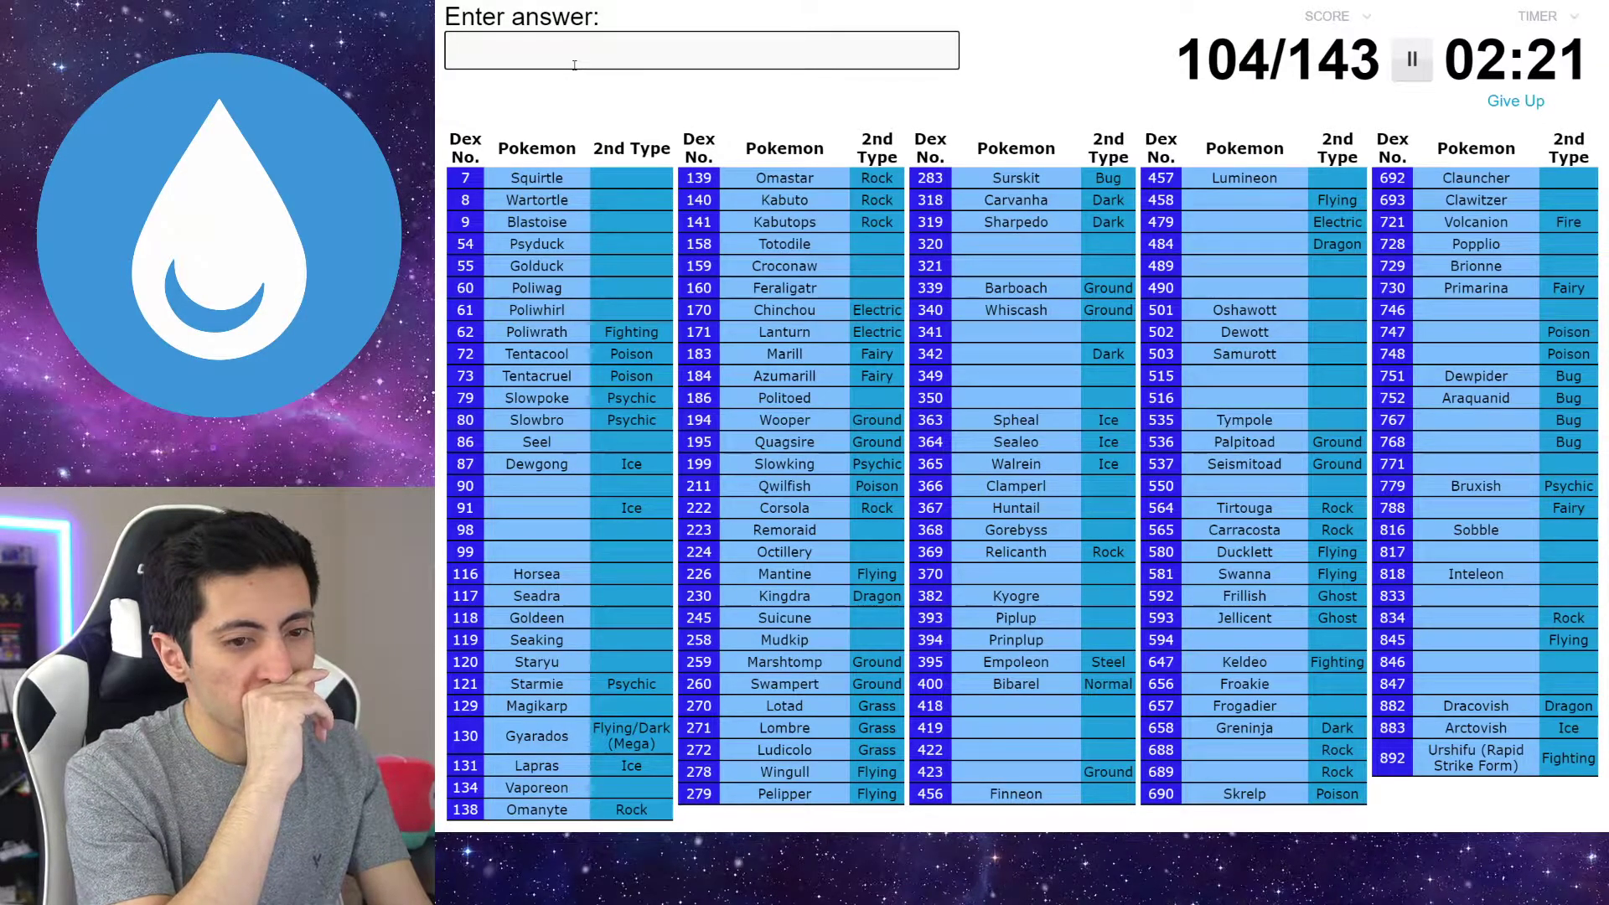
pyautogui.write('tapu')
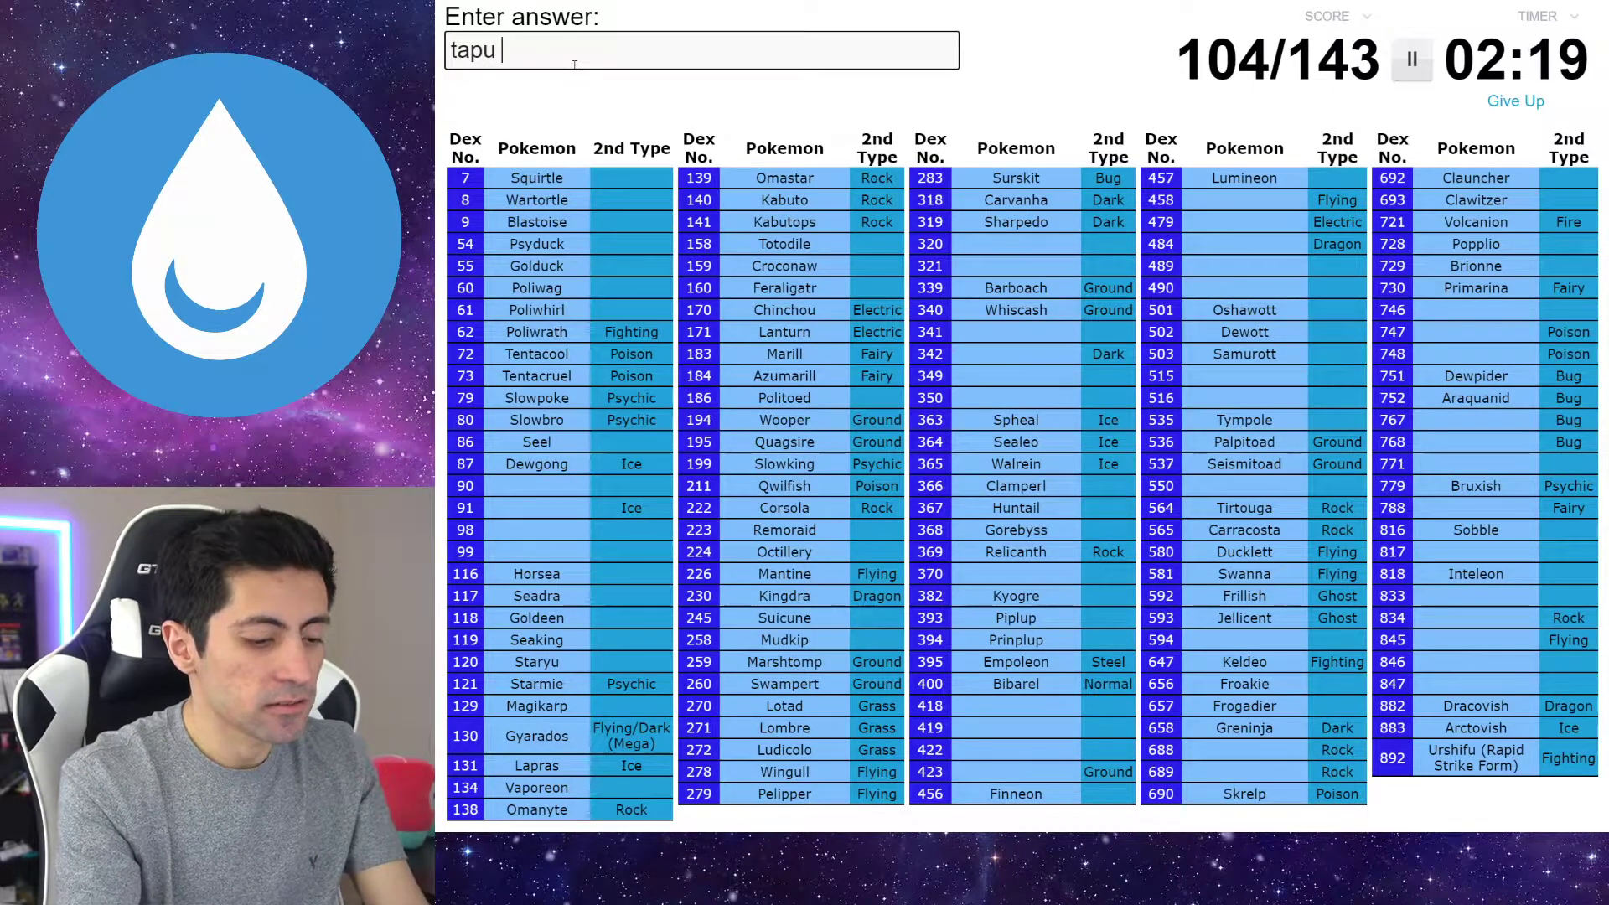
pyautogui.press('BackSpace')
pyautogui.press('BackSpace')
pyautogui.press('BackSpace')
pyautogui.write('ni')
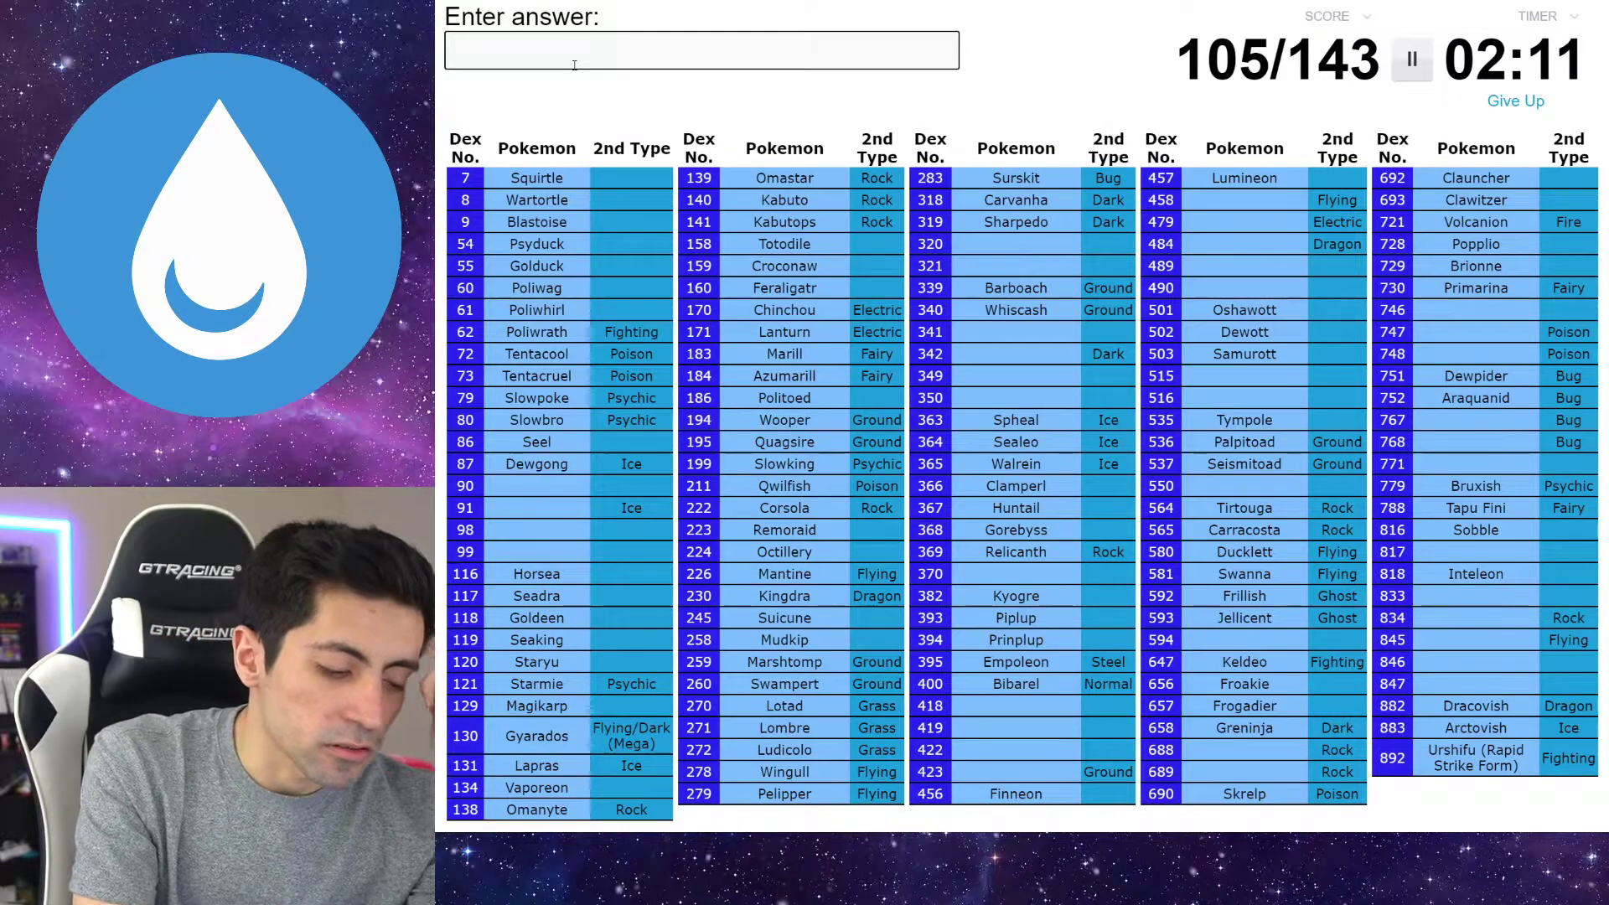
pyautogui.write('arook')
# Enter arrokuda, barraskewda, cramorant, chewtle and binacle, correcting wrong endings, for 110/143
pyautogui.press('BackSpace')
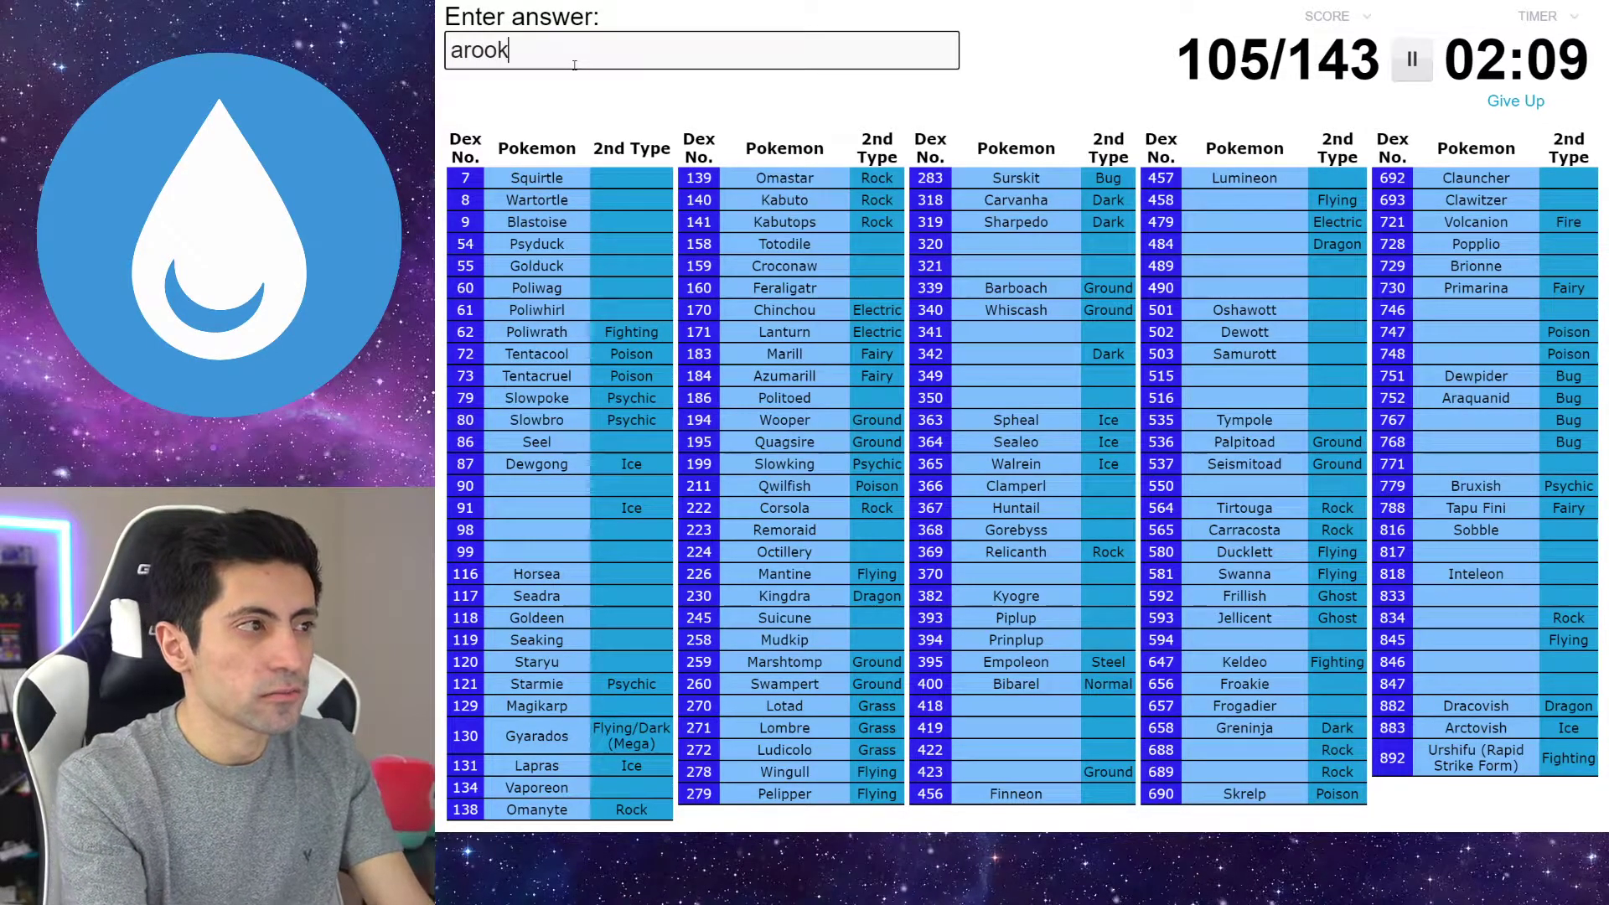
pyautogui.write('ud')
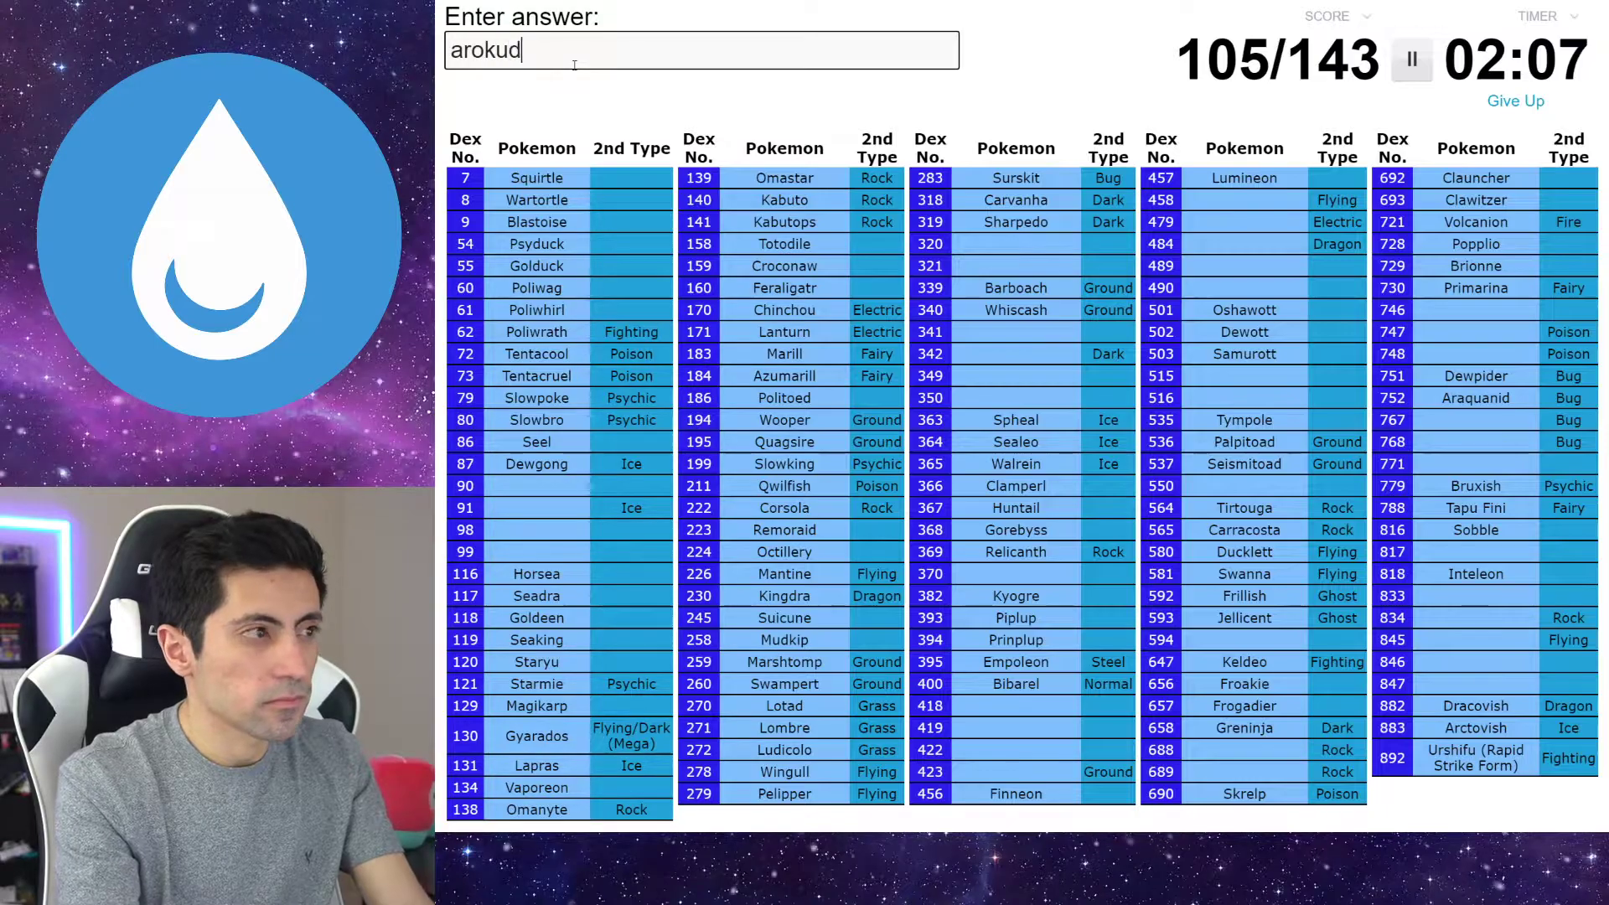
pyautogui.press('BackSpace')
pyautogui.press('BackSpace')
pyautogui.press('BackSpace')
pyautogui.write('rr')
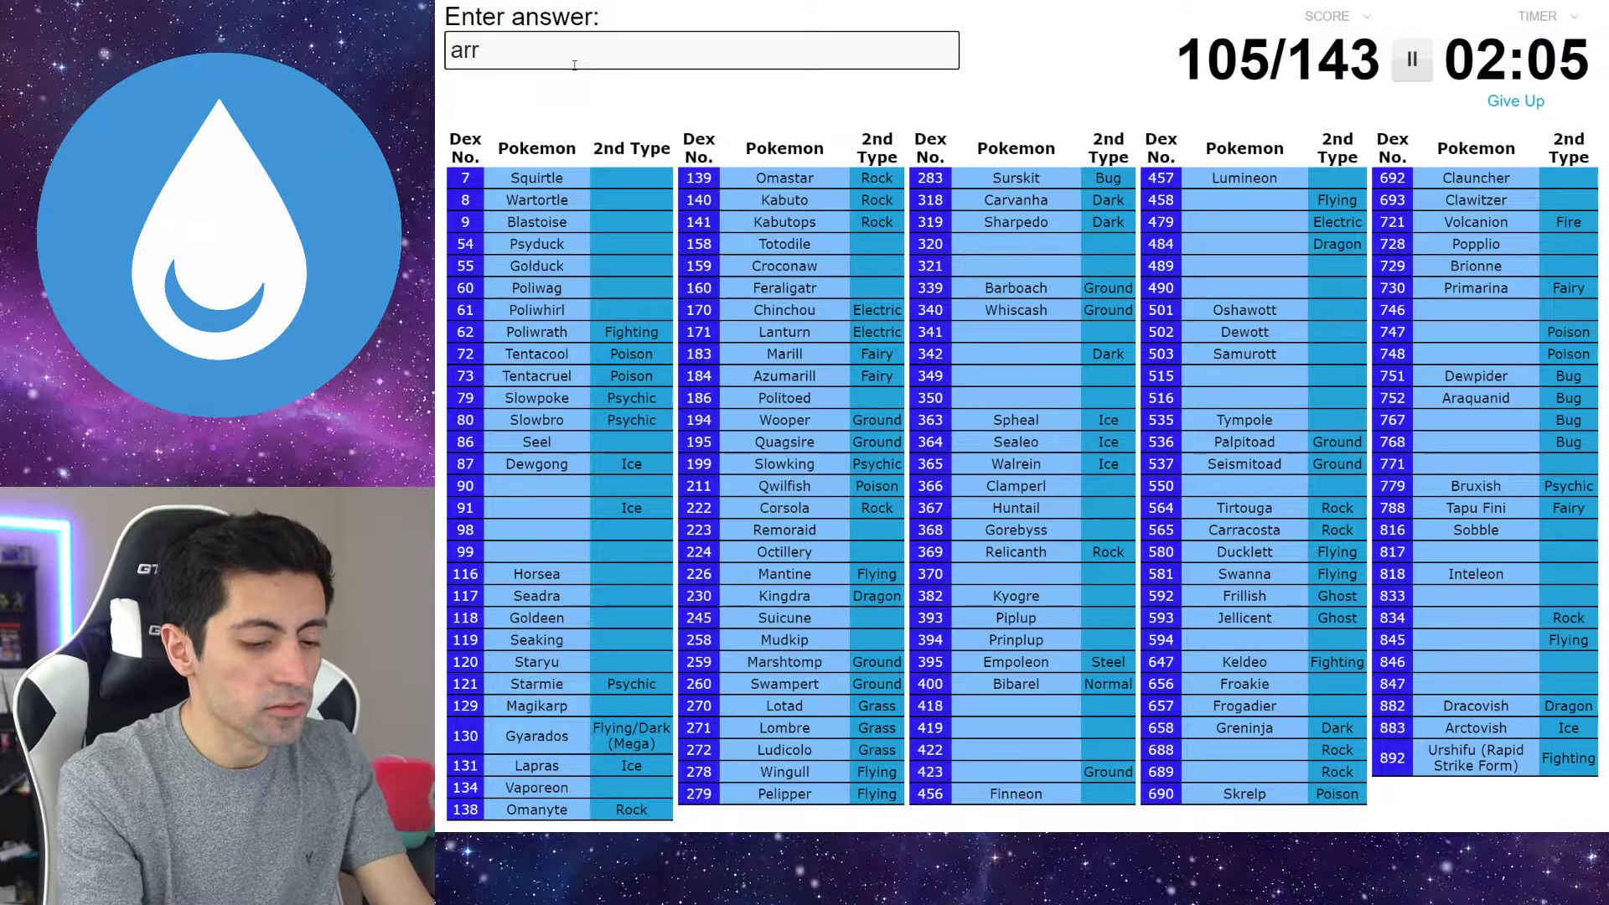
pyautogui.write('kuda')
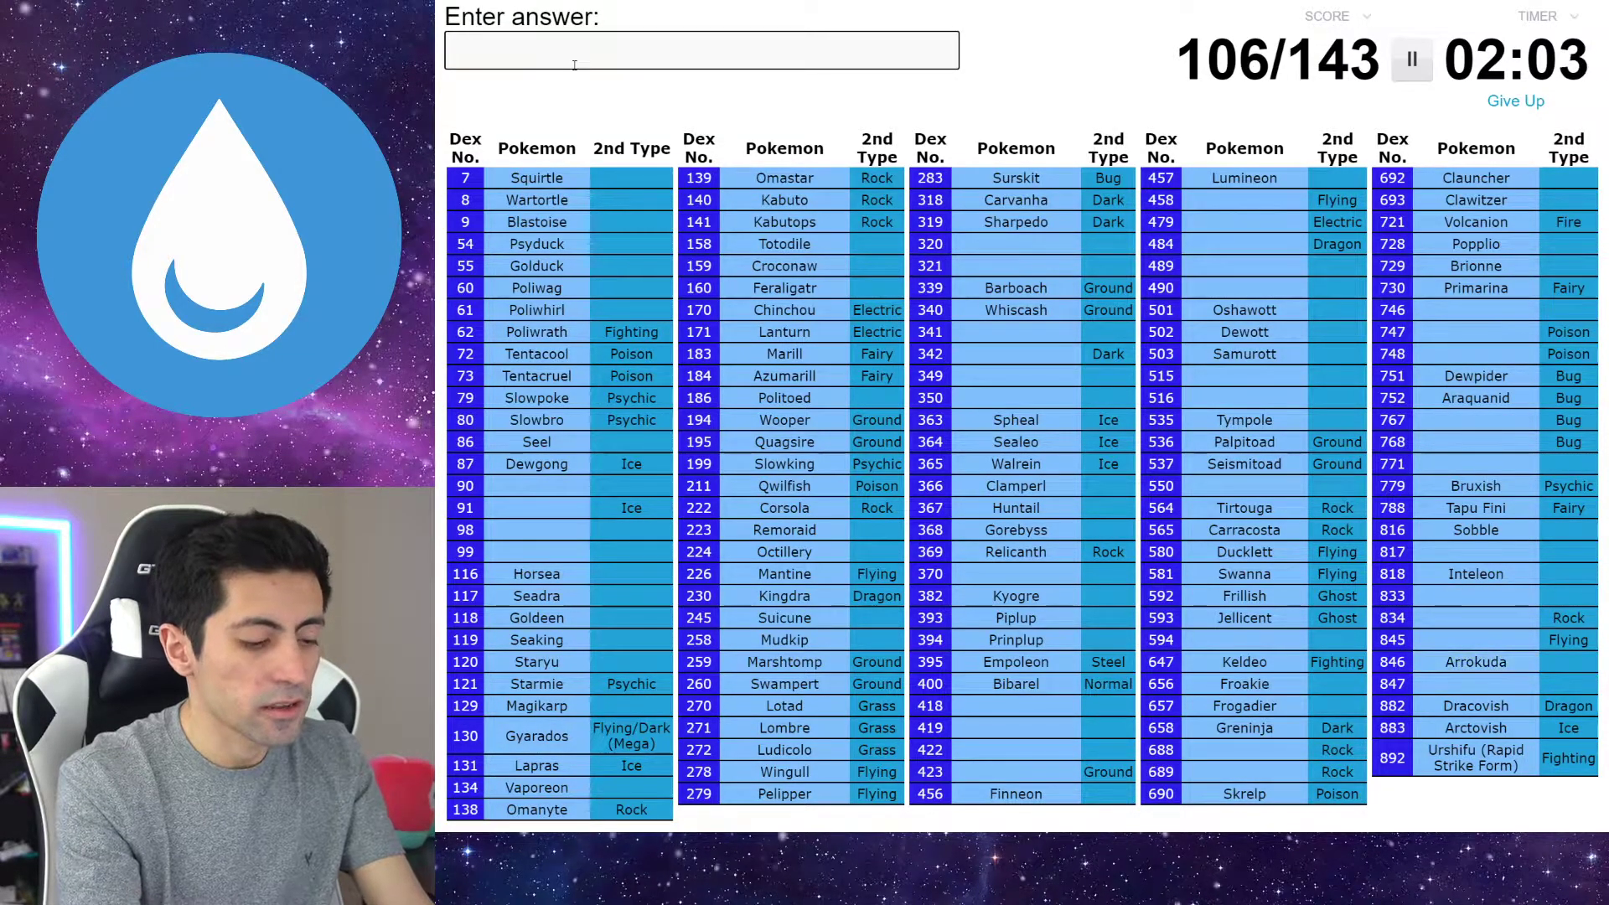
pyautogui.write('barras')
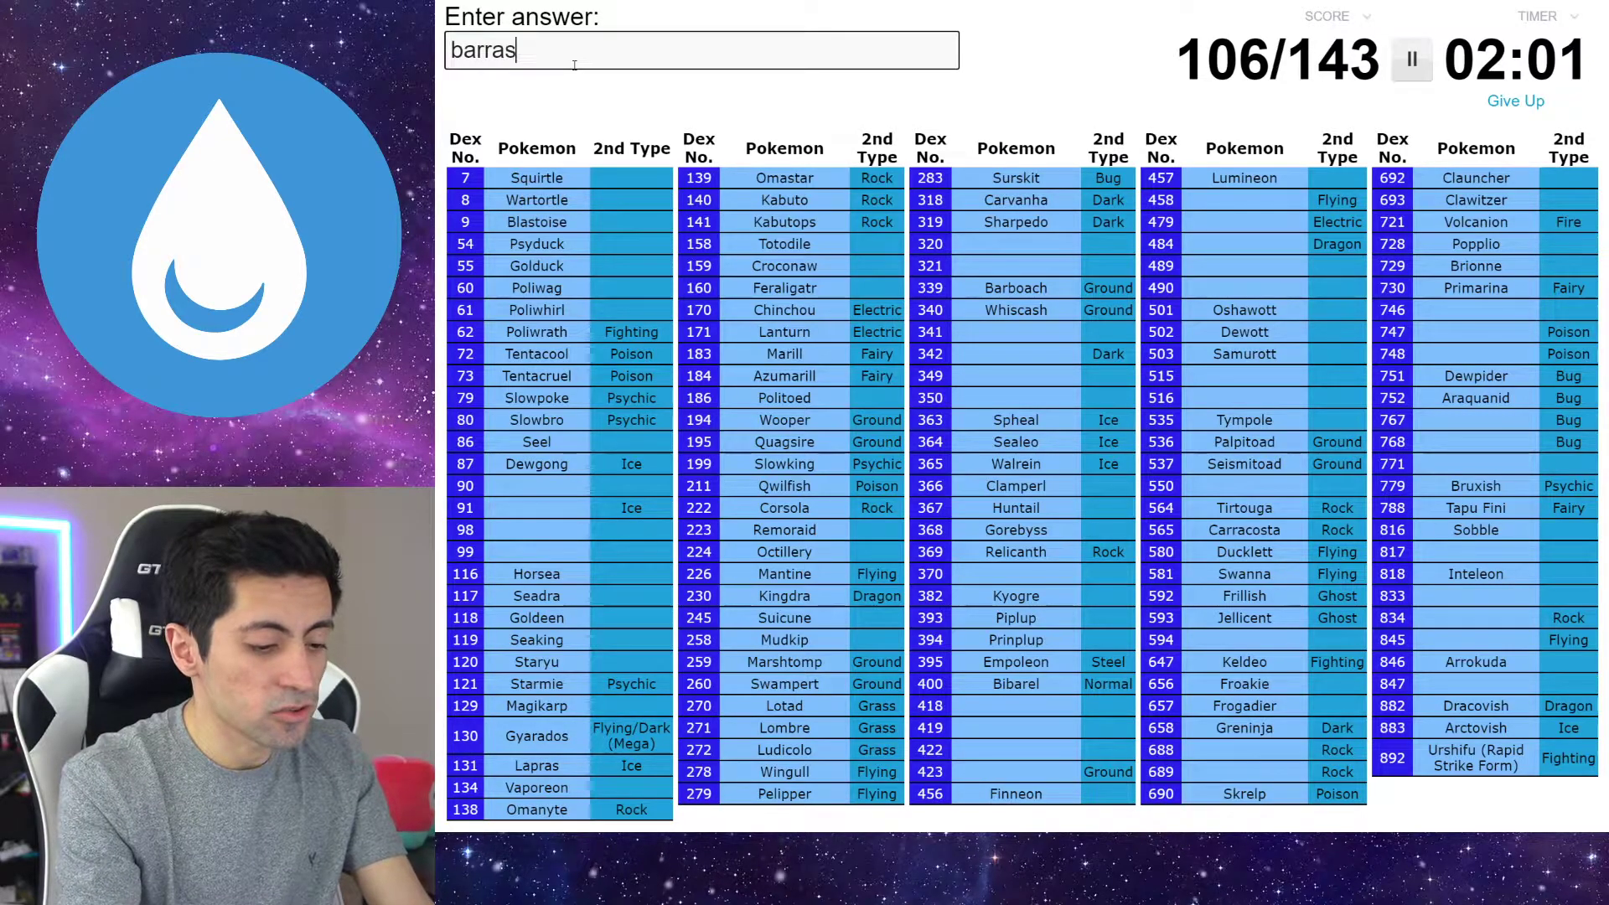
pyautogui.write('kewd')
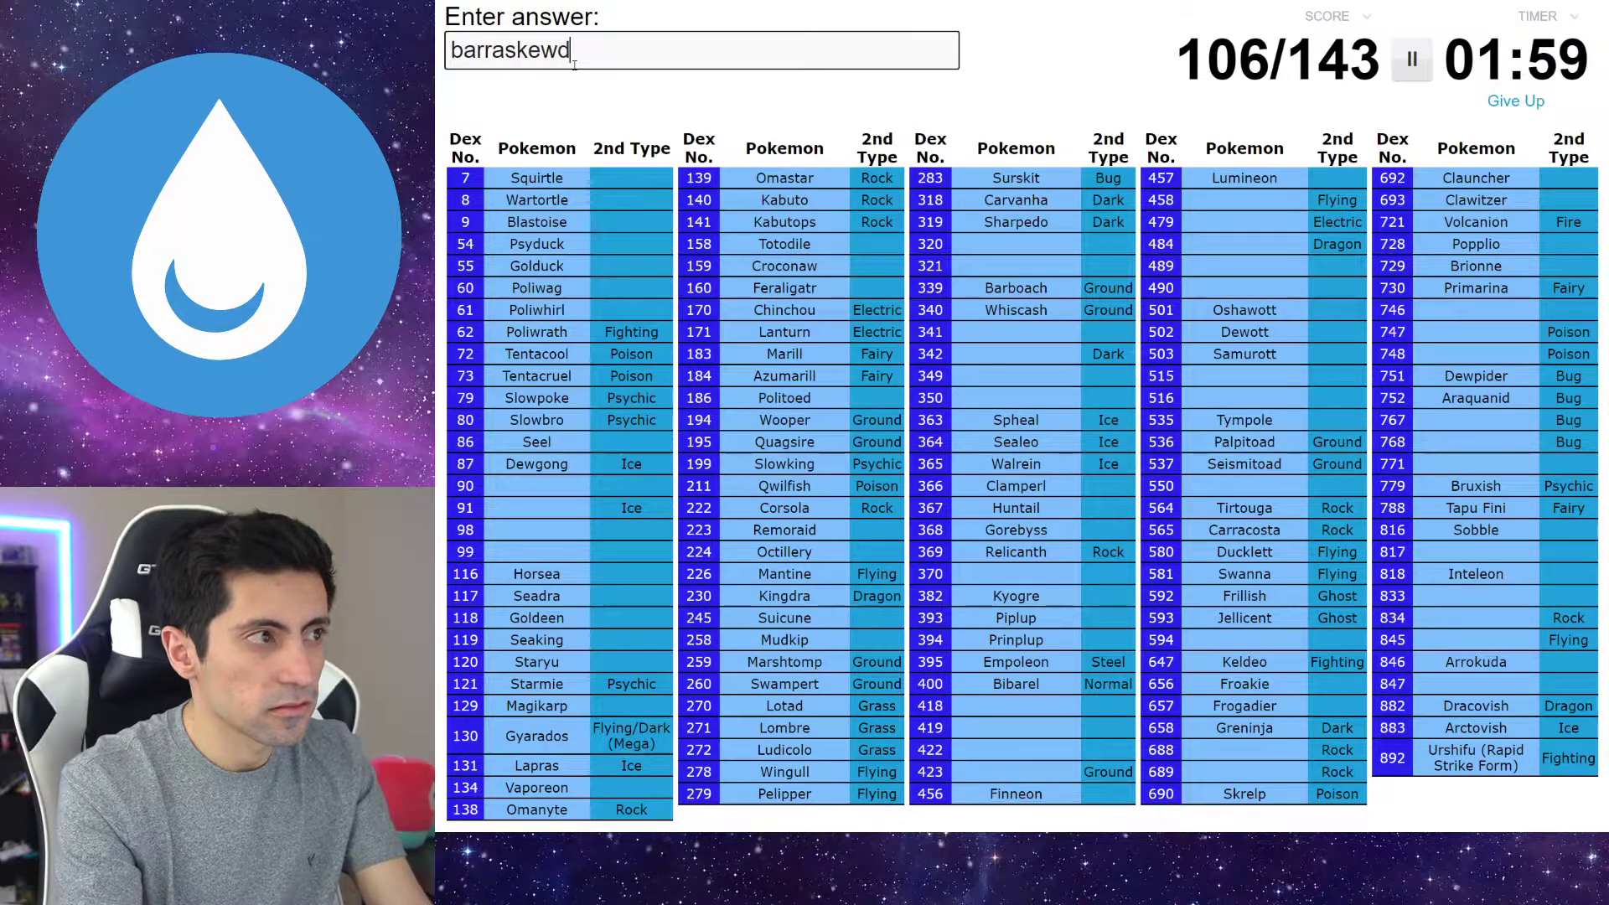
pyautogui.write('a')
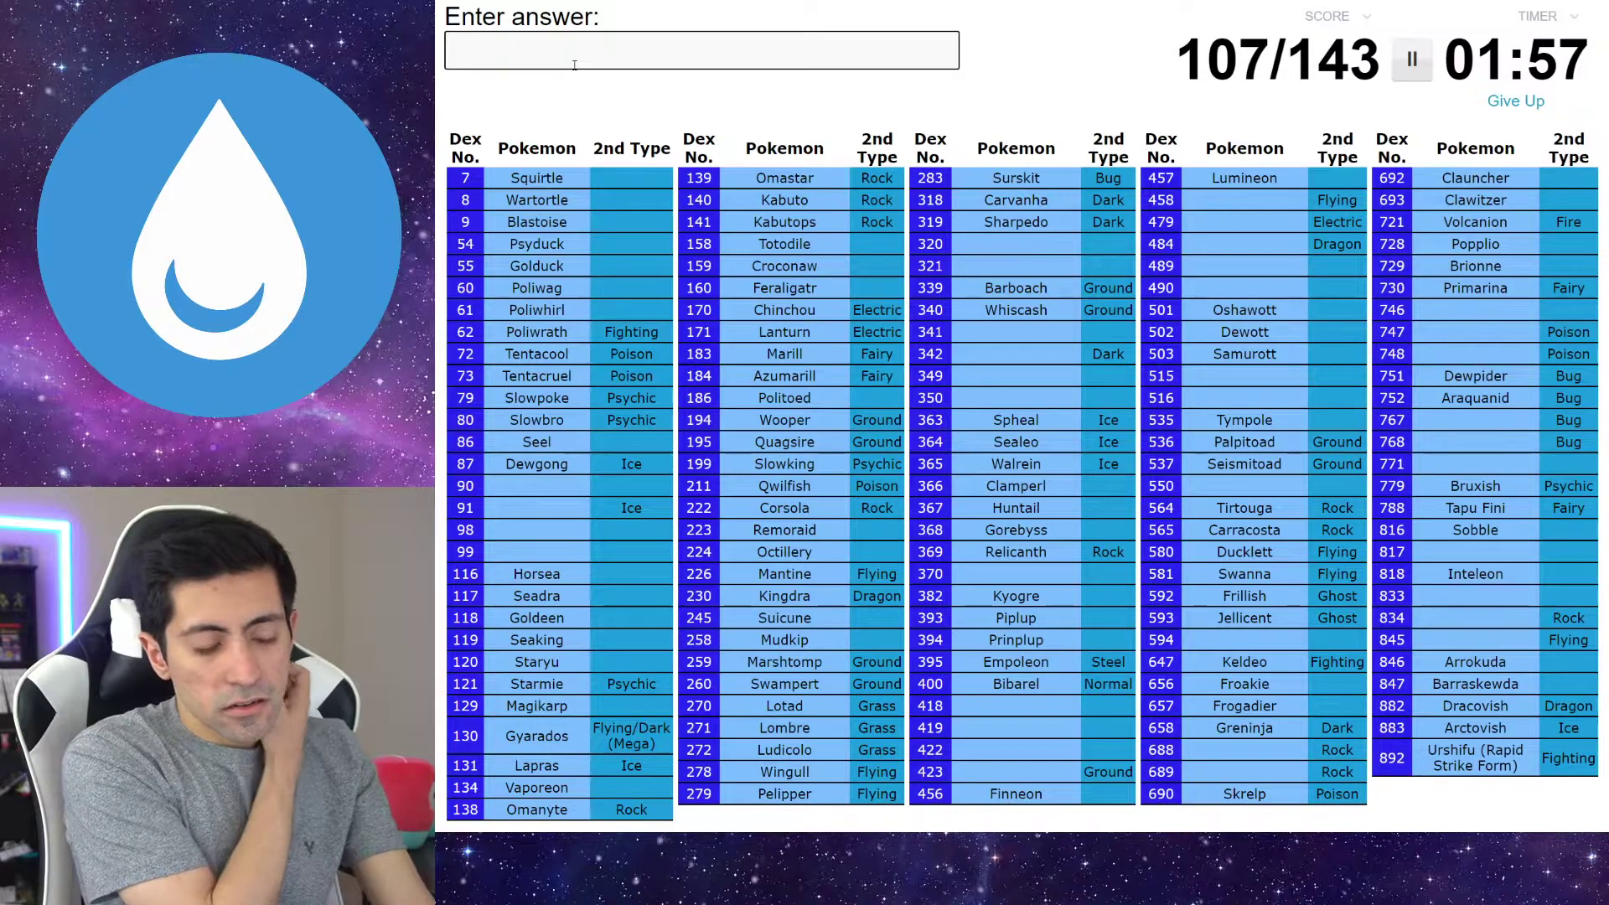
pyautogui.write('cramo')
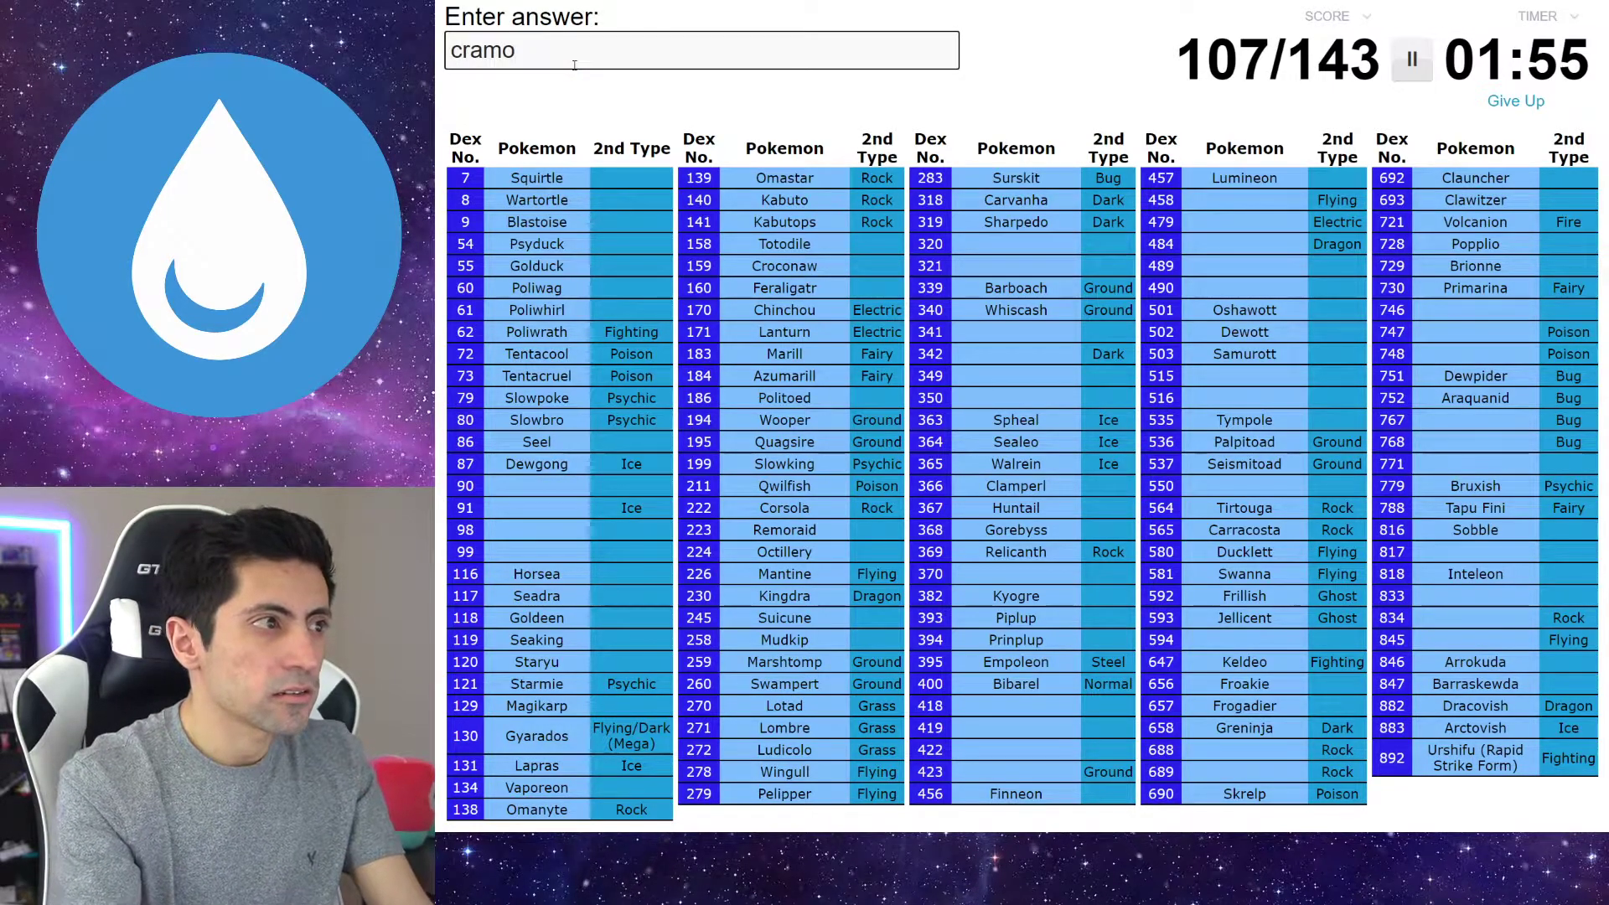
pyautogui.write('prant')
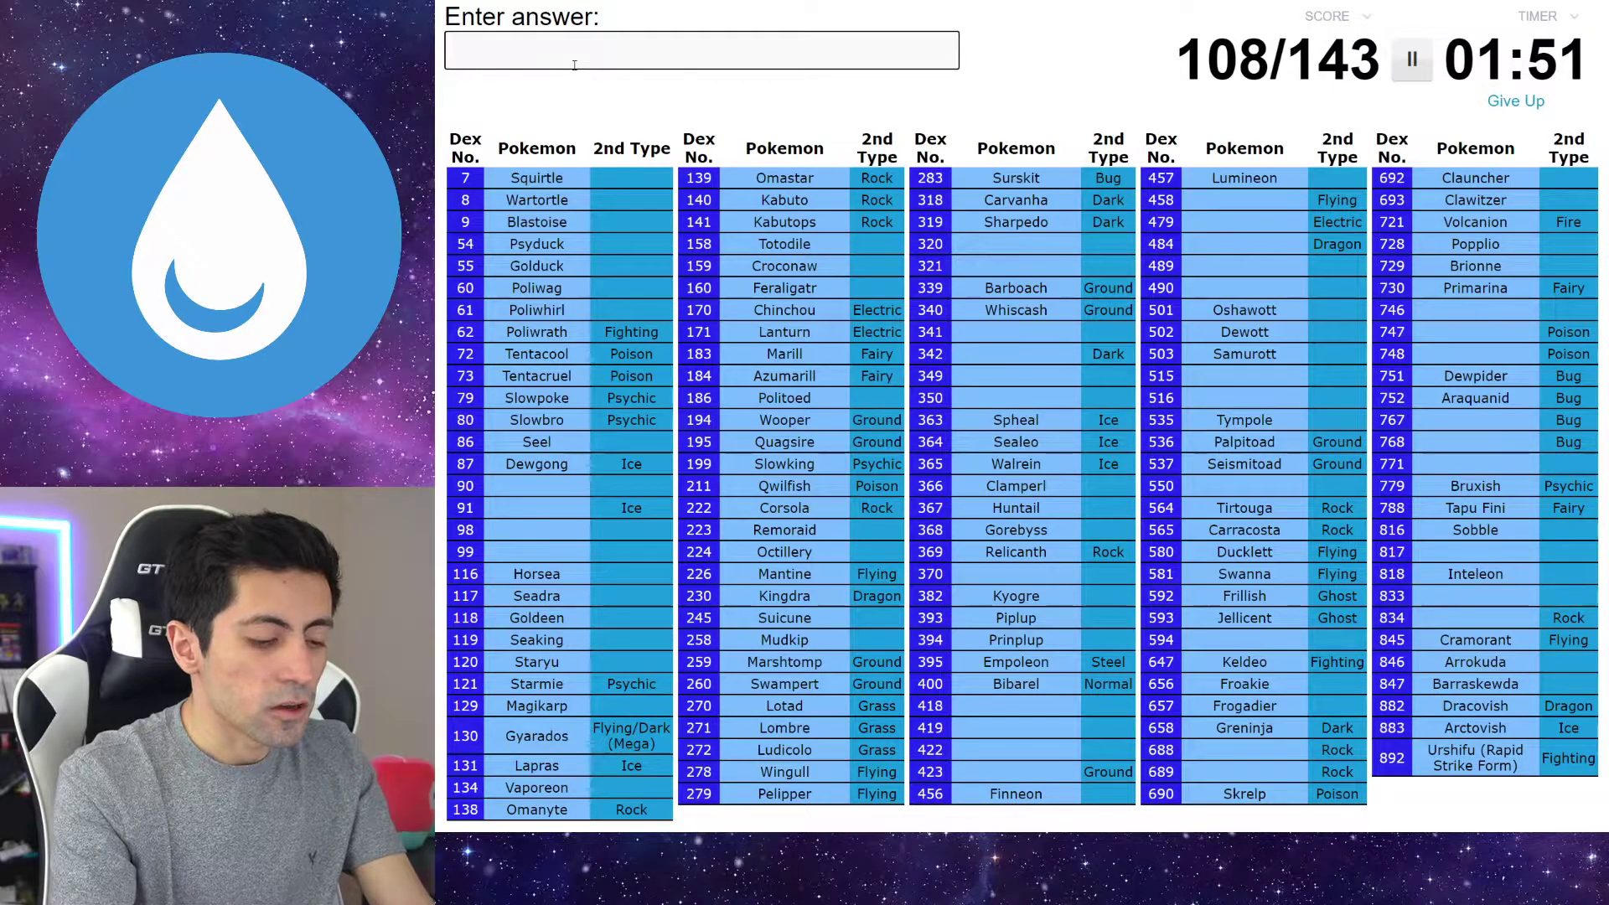
pyautogui.write('h')
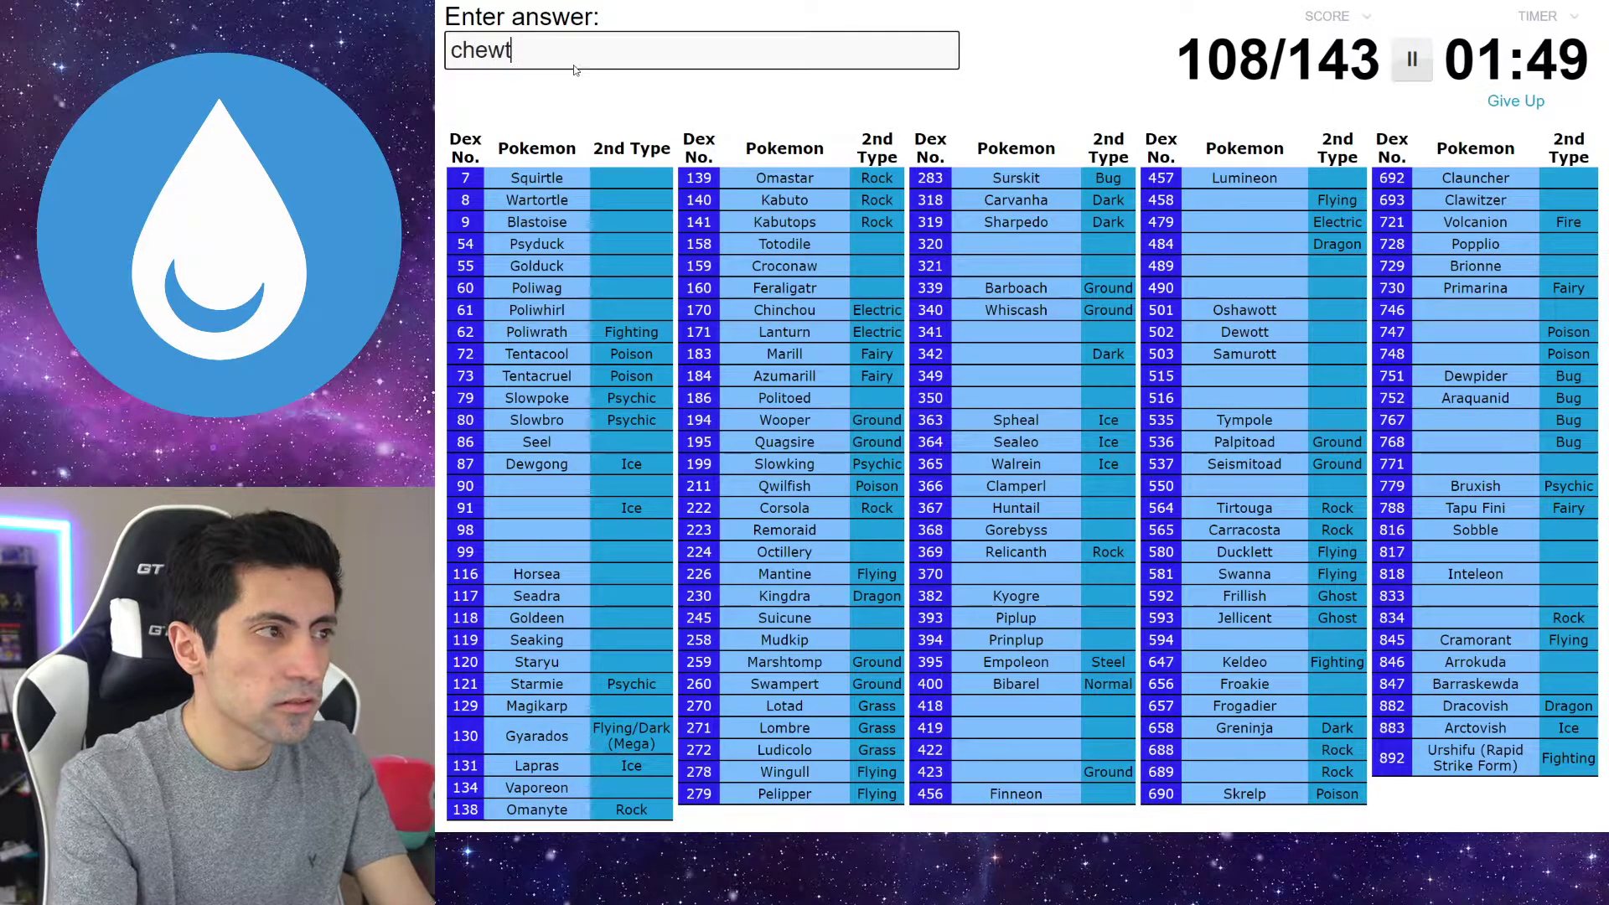
pyautogui.write('le')
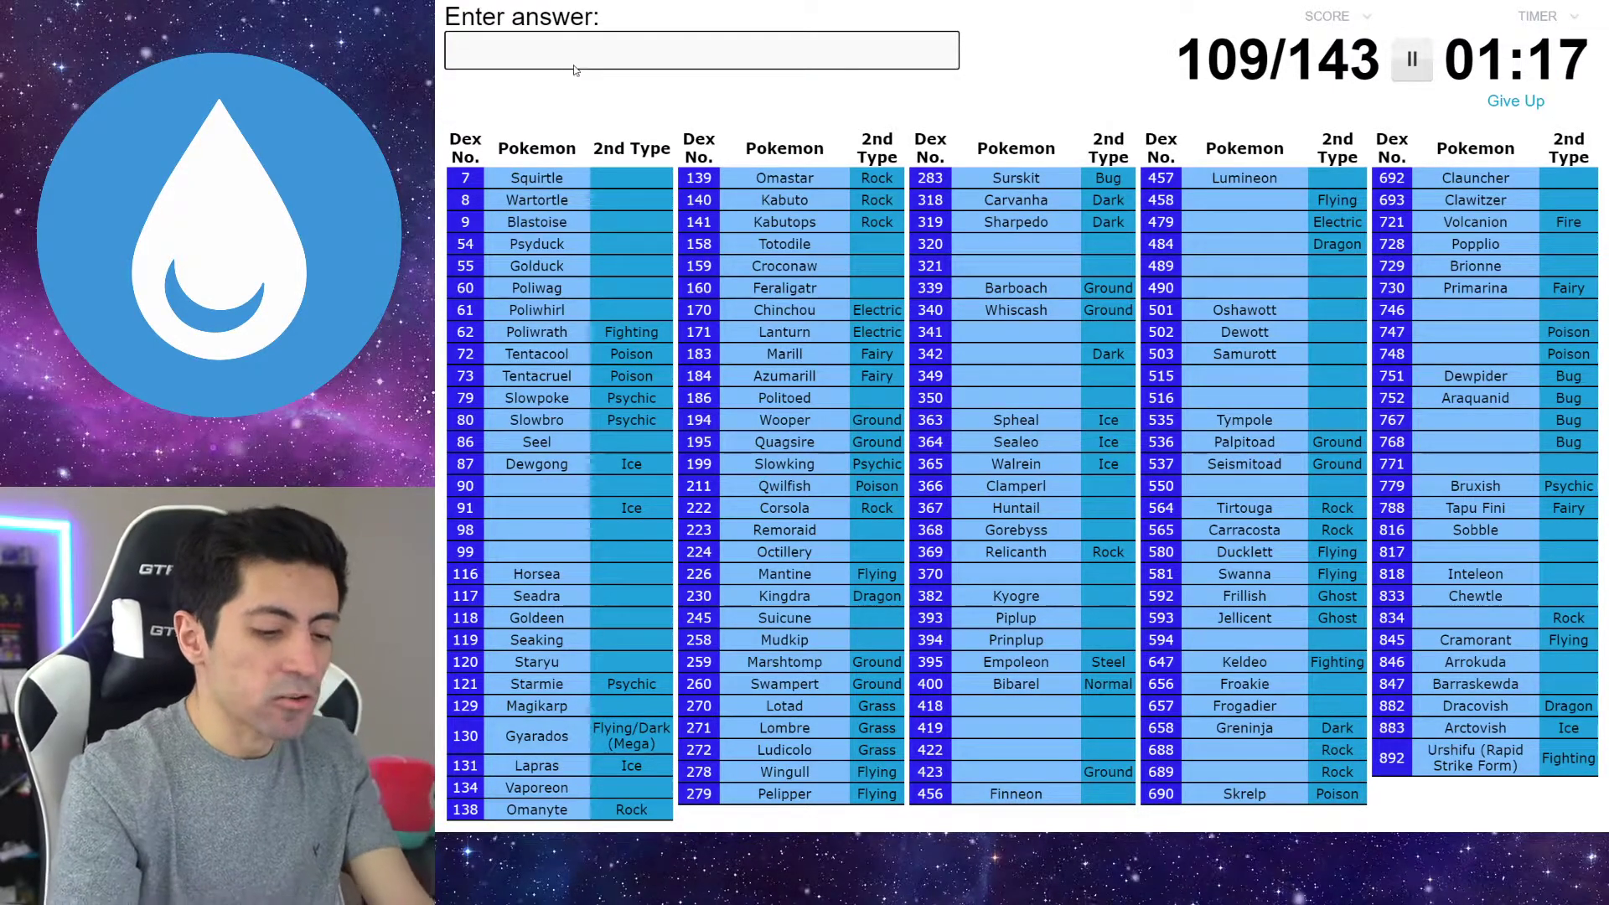
pyautogui.write('bb')
pyautogui.press('BackSpace')
pyautogui.write('inacle')
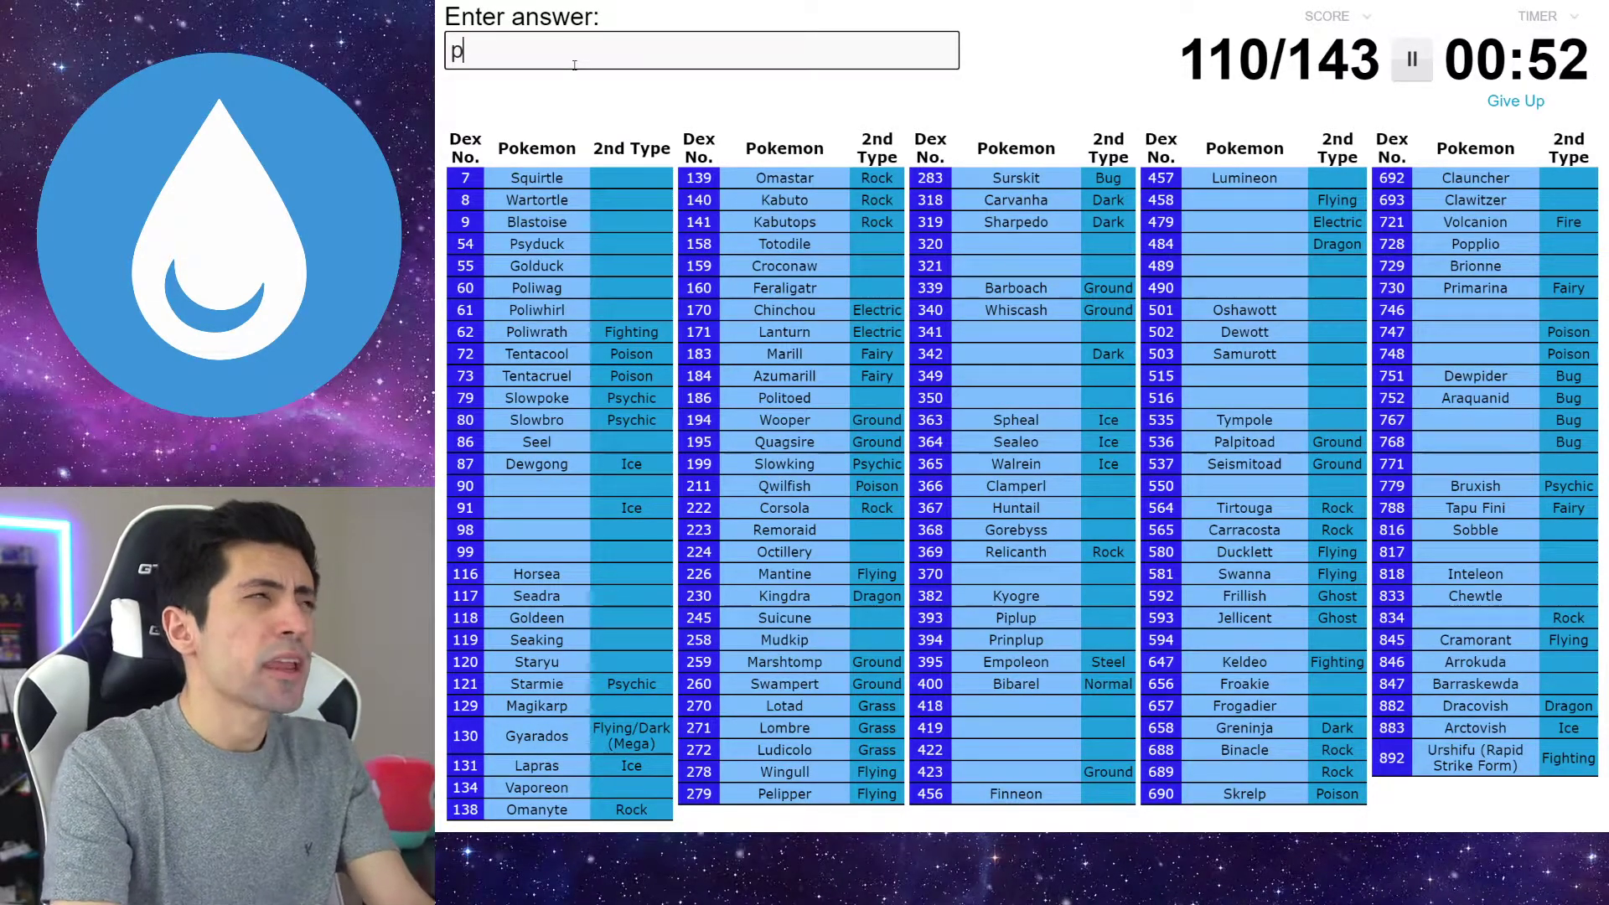
# Enter panpour, simipour, basculin and drednaw, fixing typos, until the timer runs out
pyautogui.press('BackSpace')
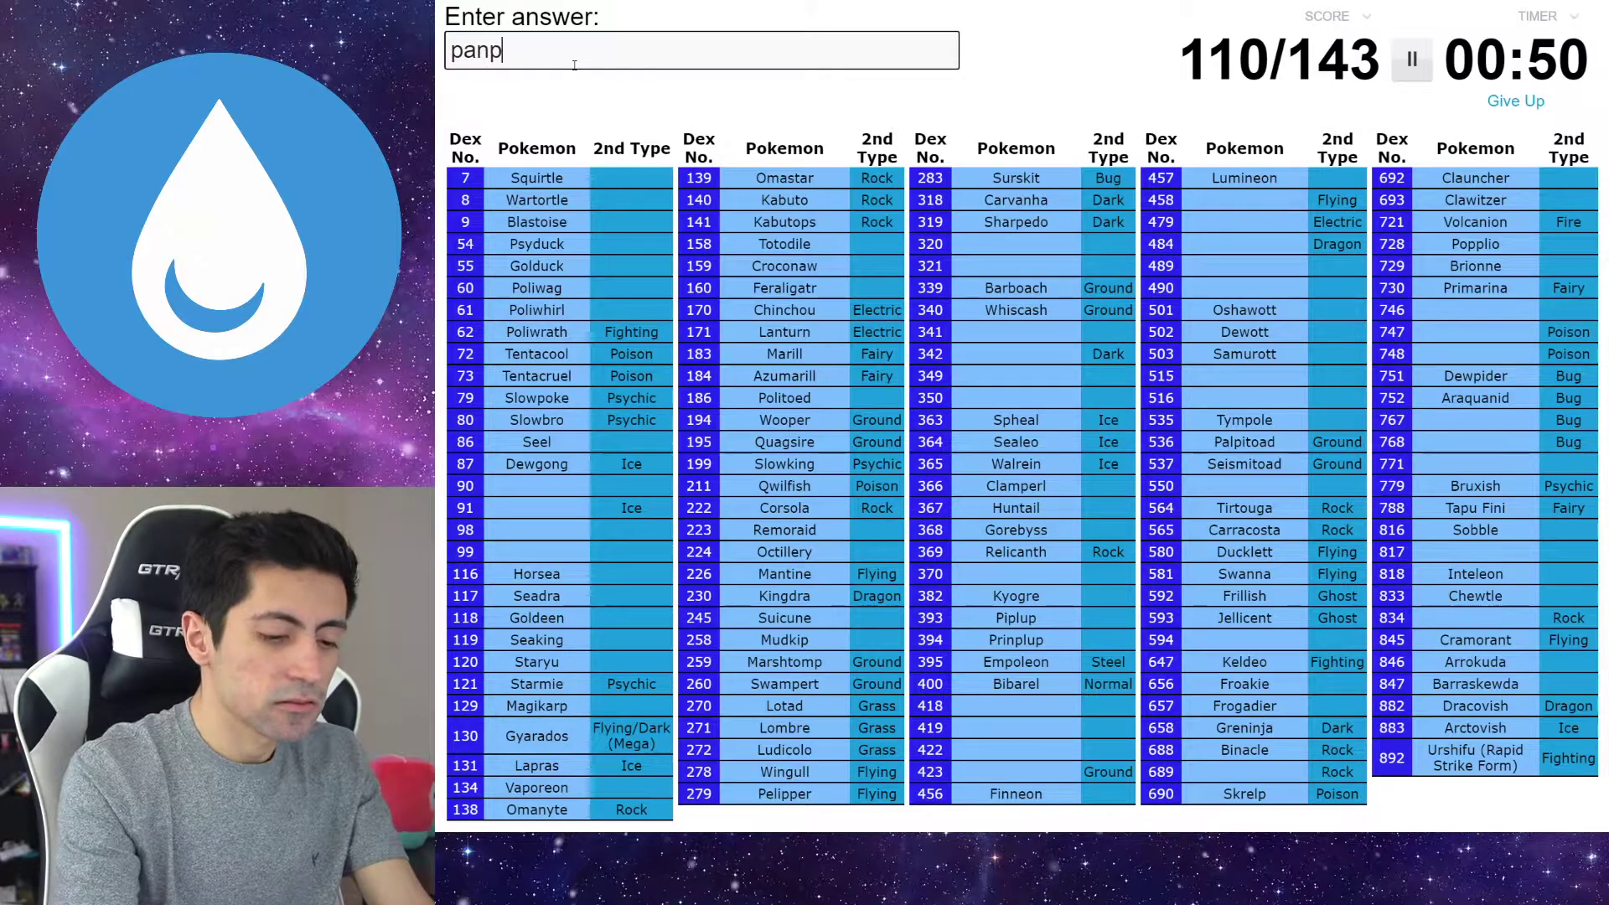
pyautogui.write('ou')
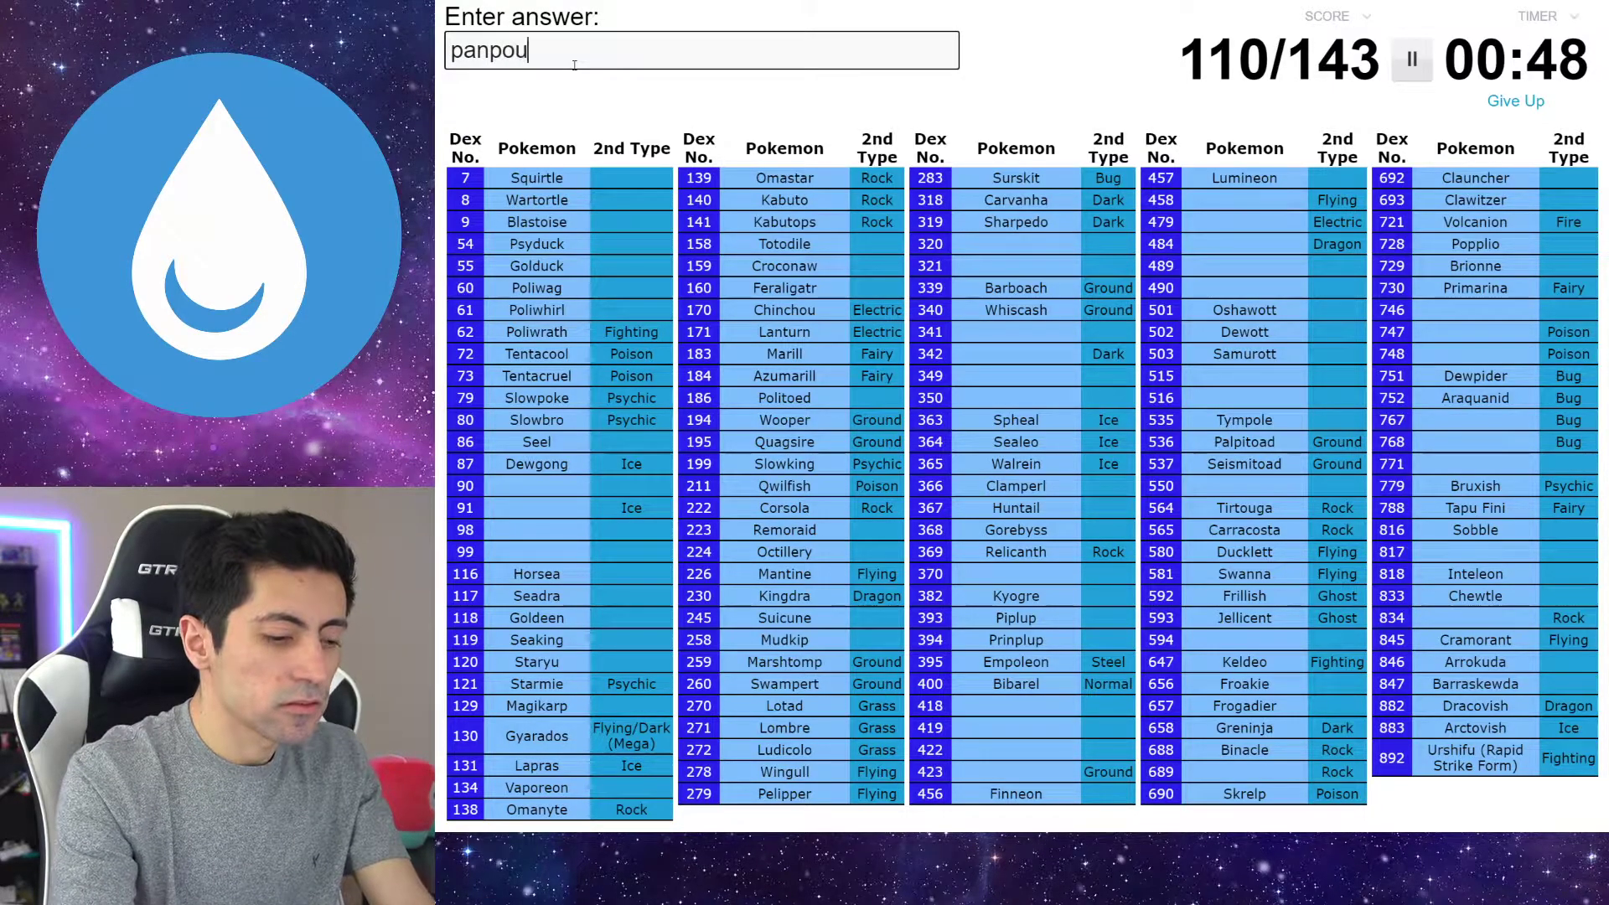
pyautogui.write('rsimip')
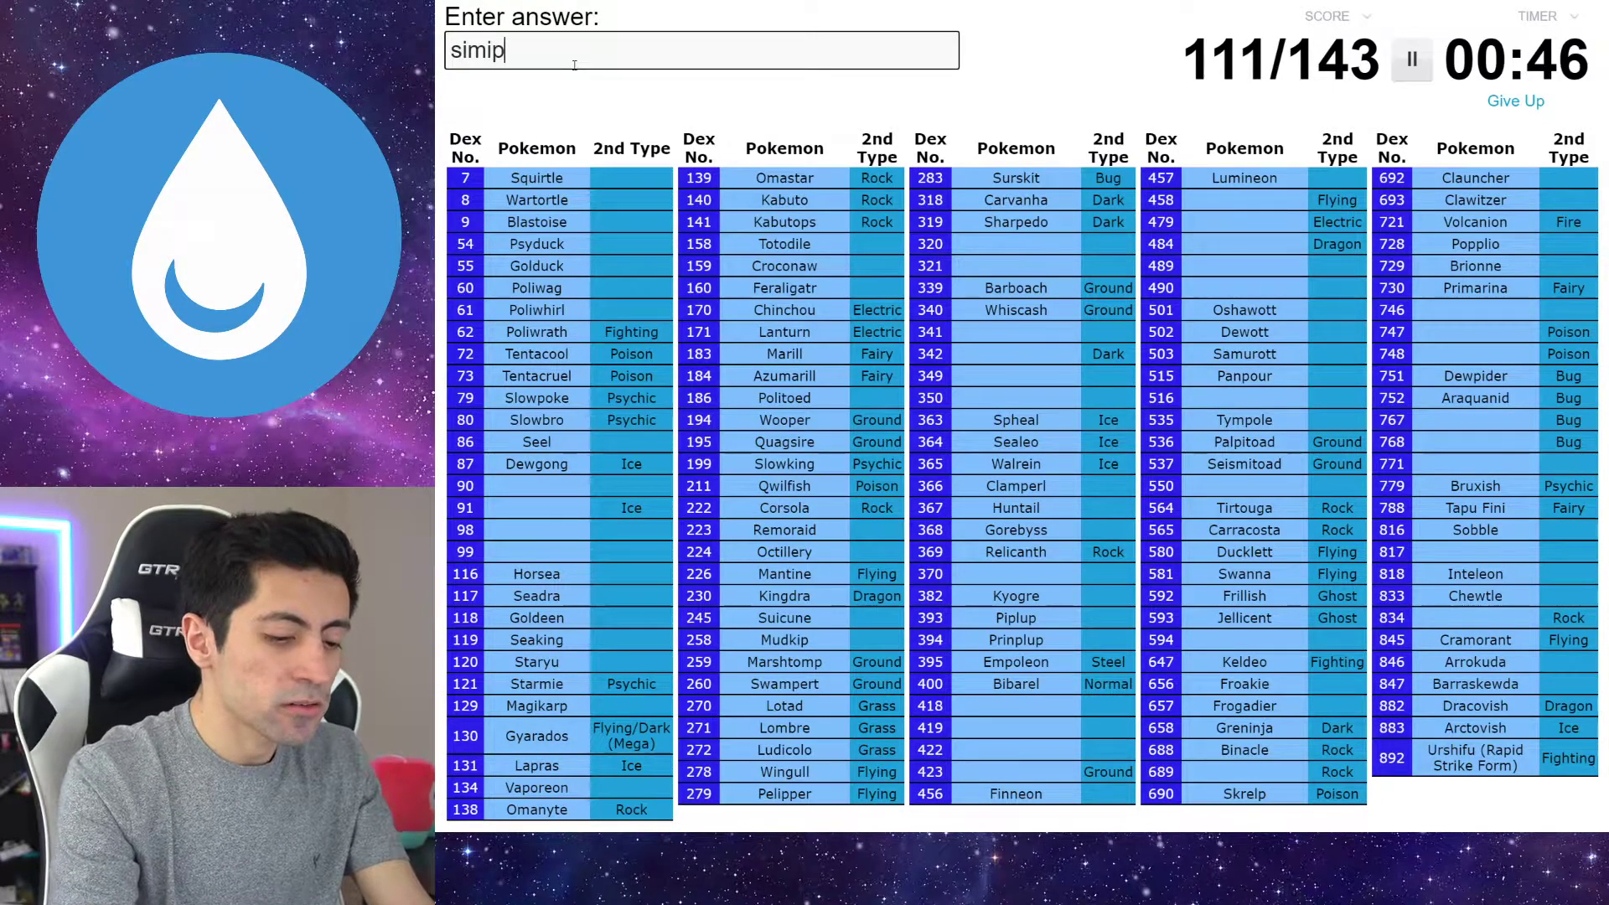
pyautogui.write('our')
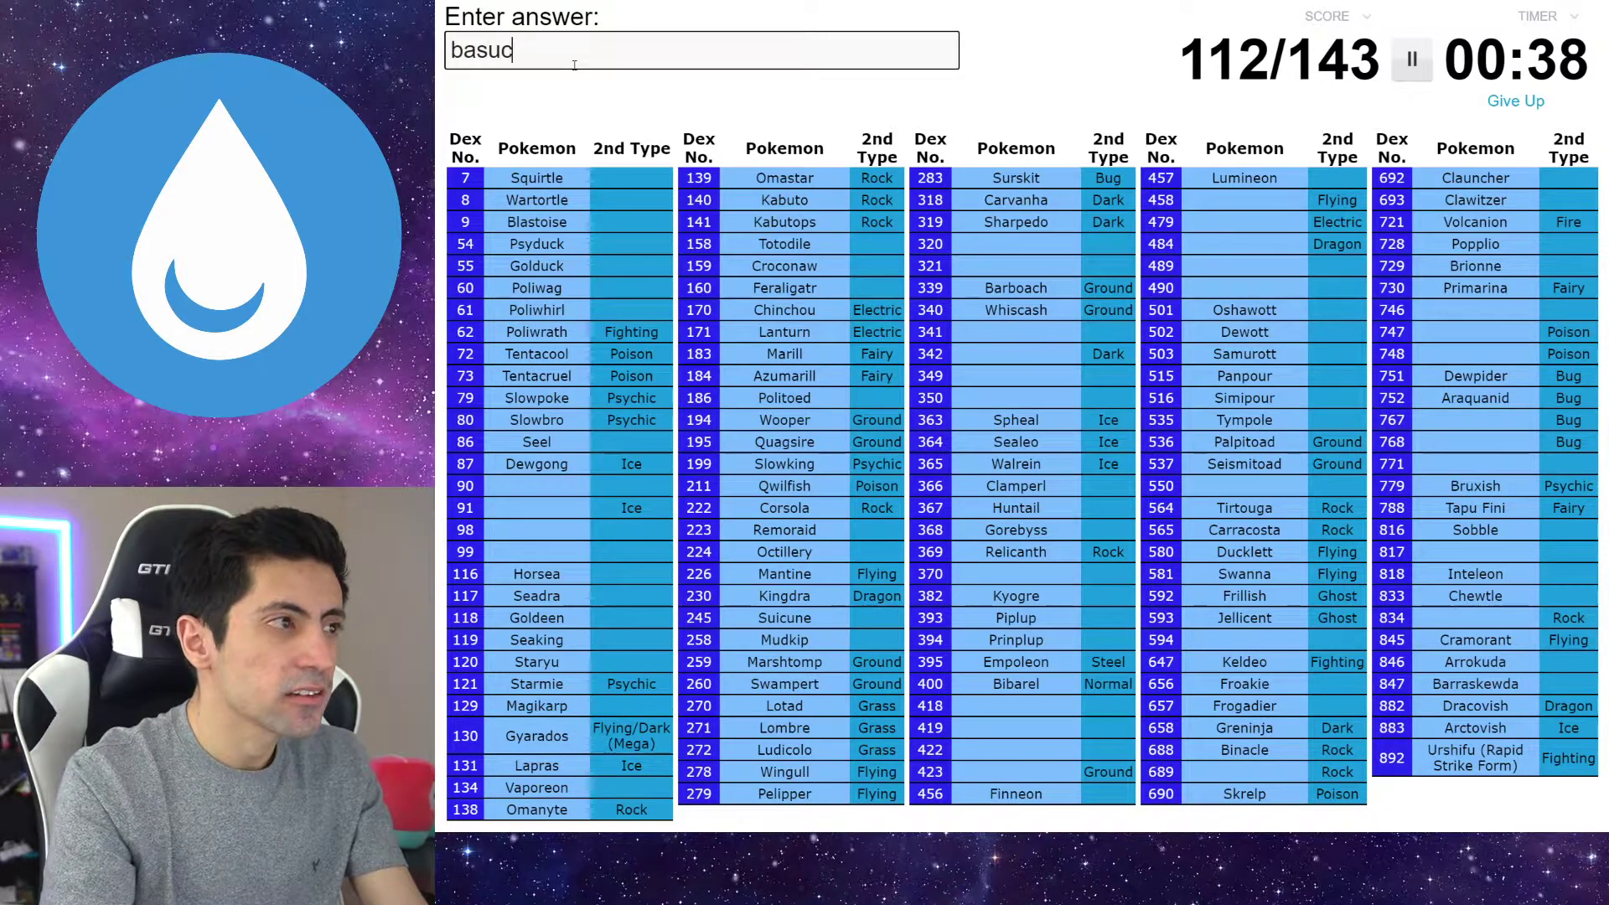
pyautogui.write('culion')
pyautogui.press('BackSpace')
pyautogui.press('BackSpace')
pyautogui.write('nm')
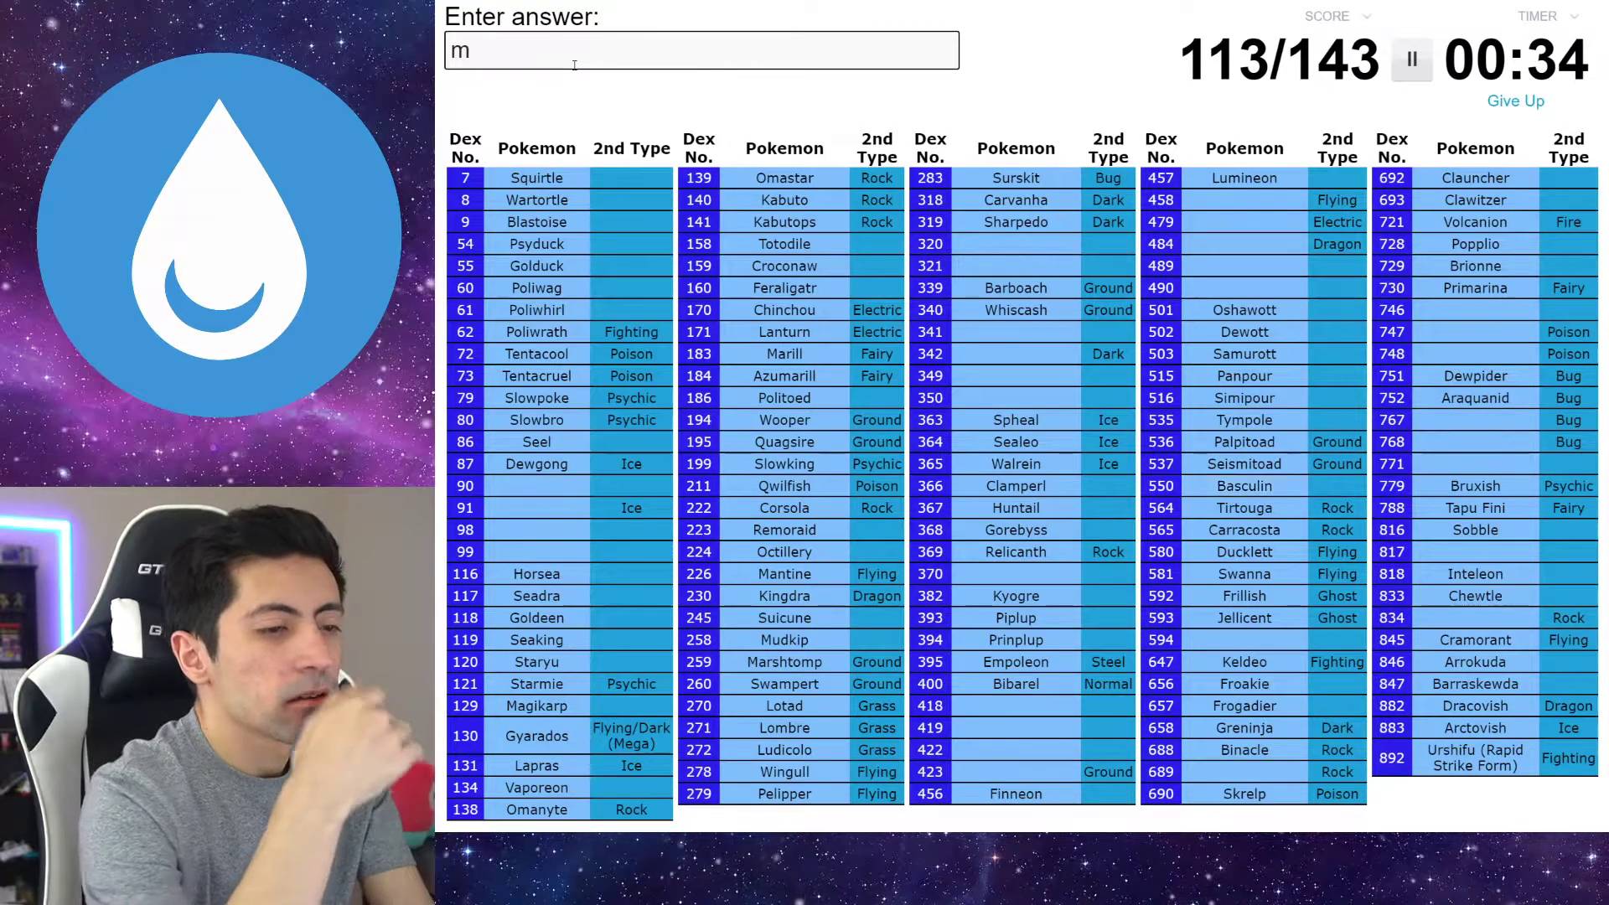
pyautogui.press('BackSpace')
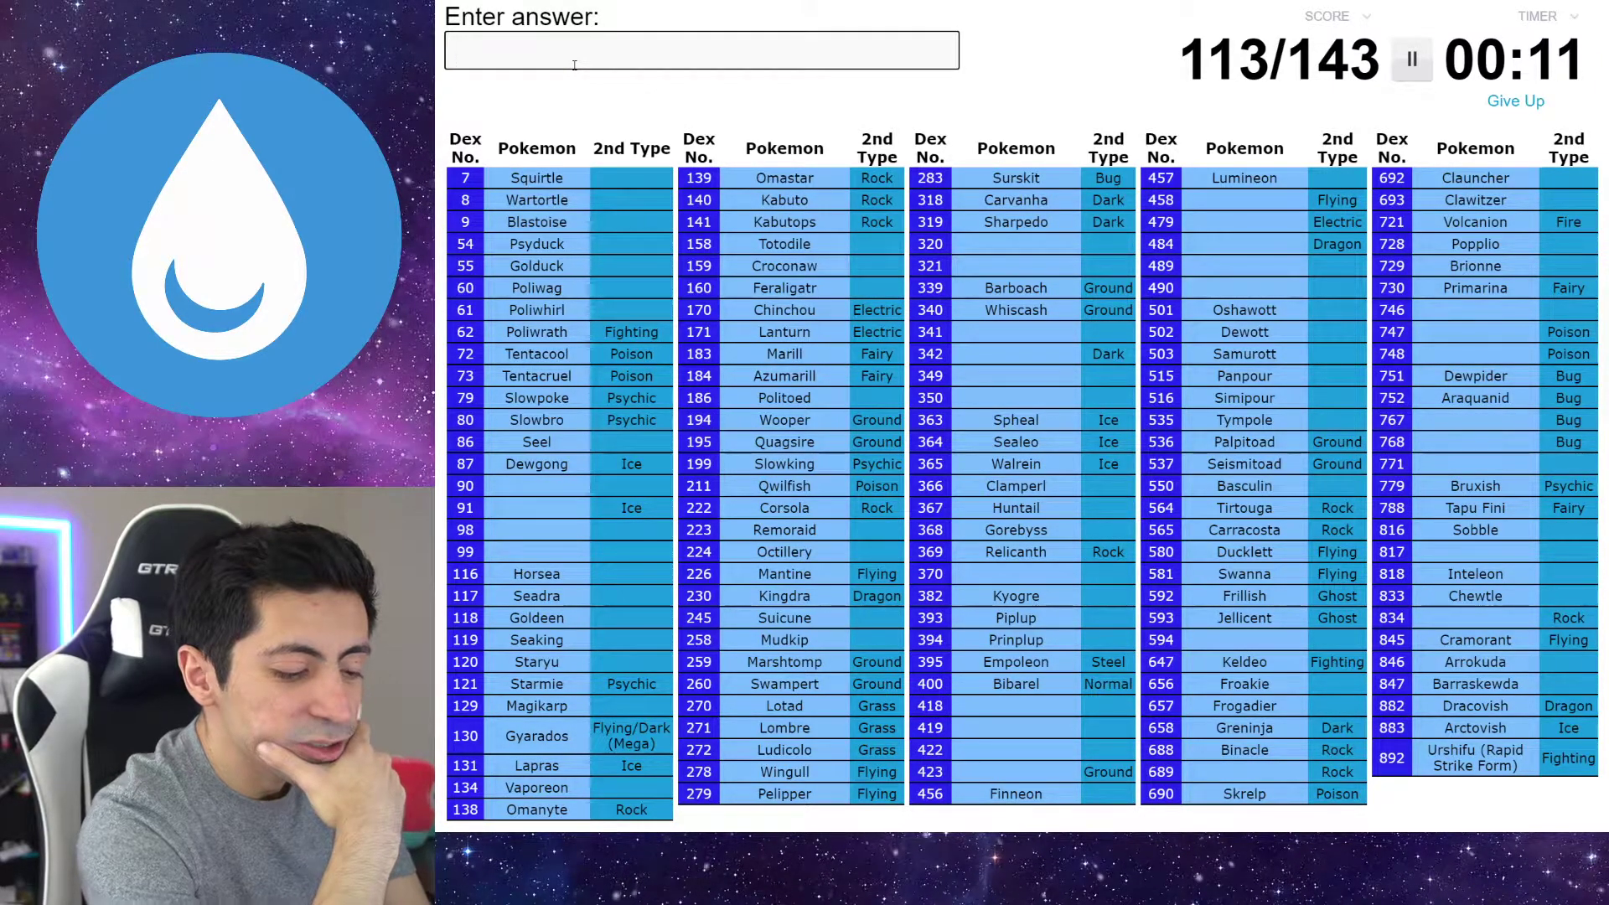
pyautogui.write('detre')
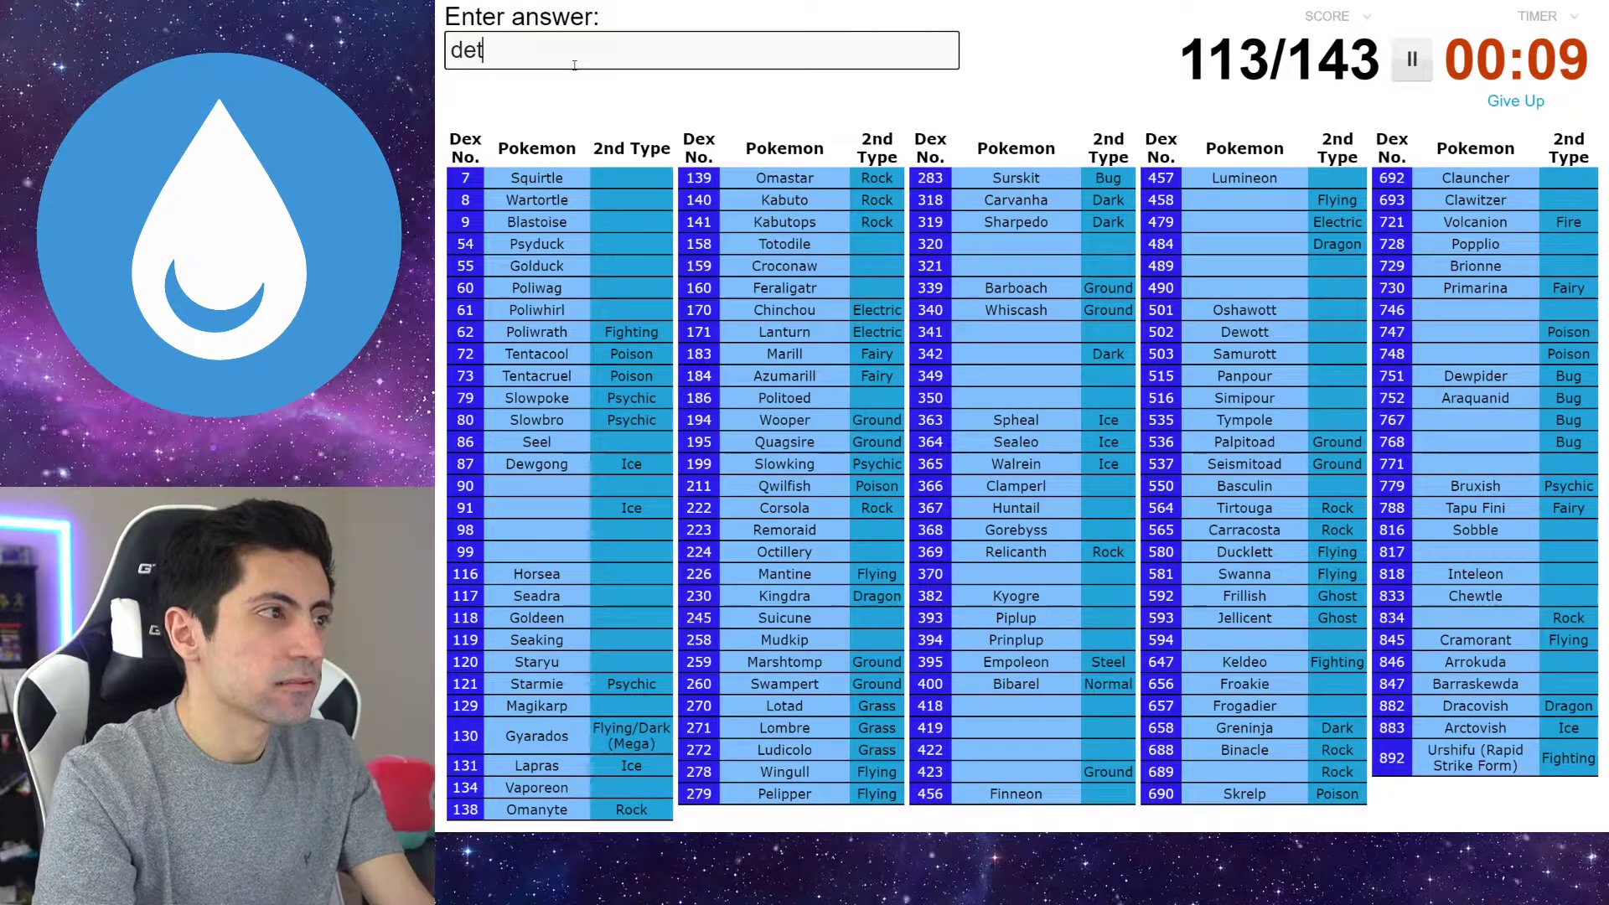
pyautogui.press('BackSpace')
pyautogui.press('BackSpace')
pyautogui.write('red')
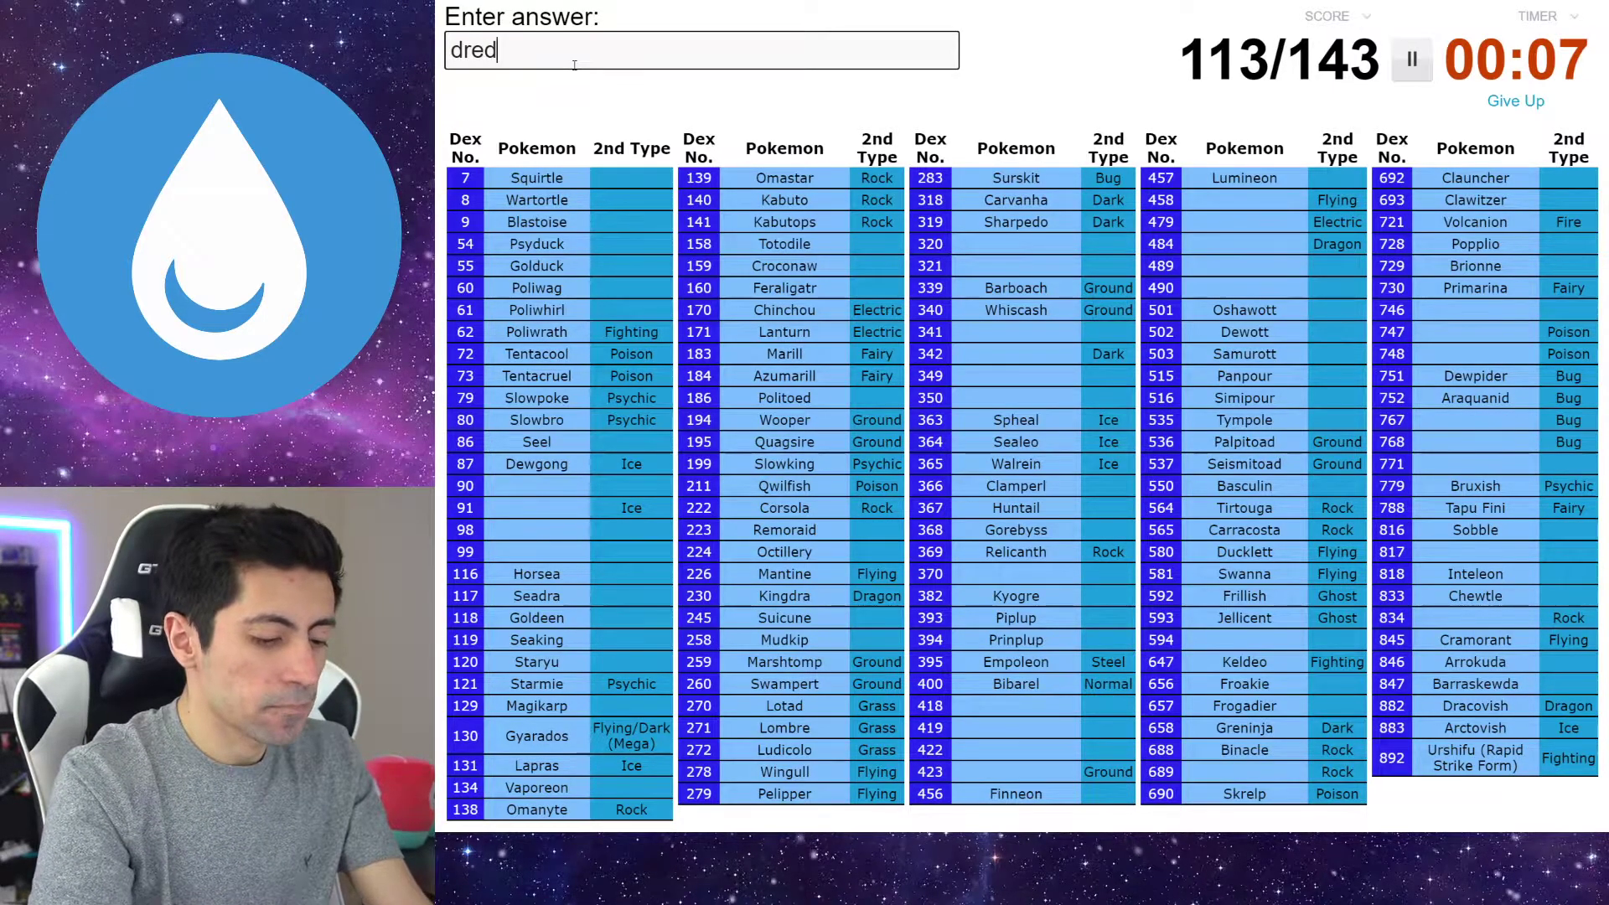
pyautogui.write('naw')
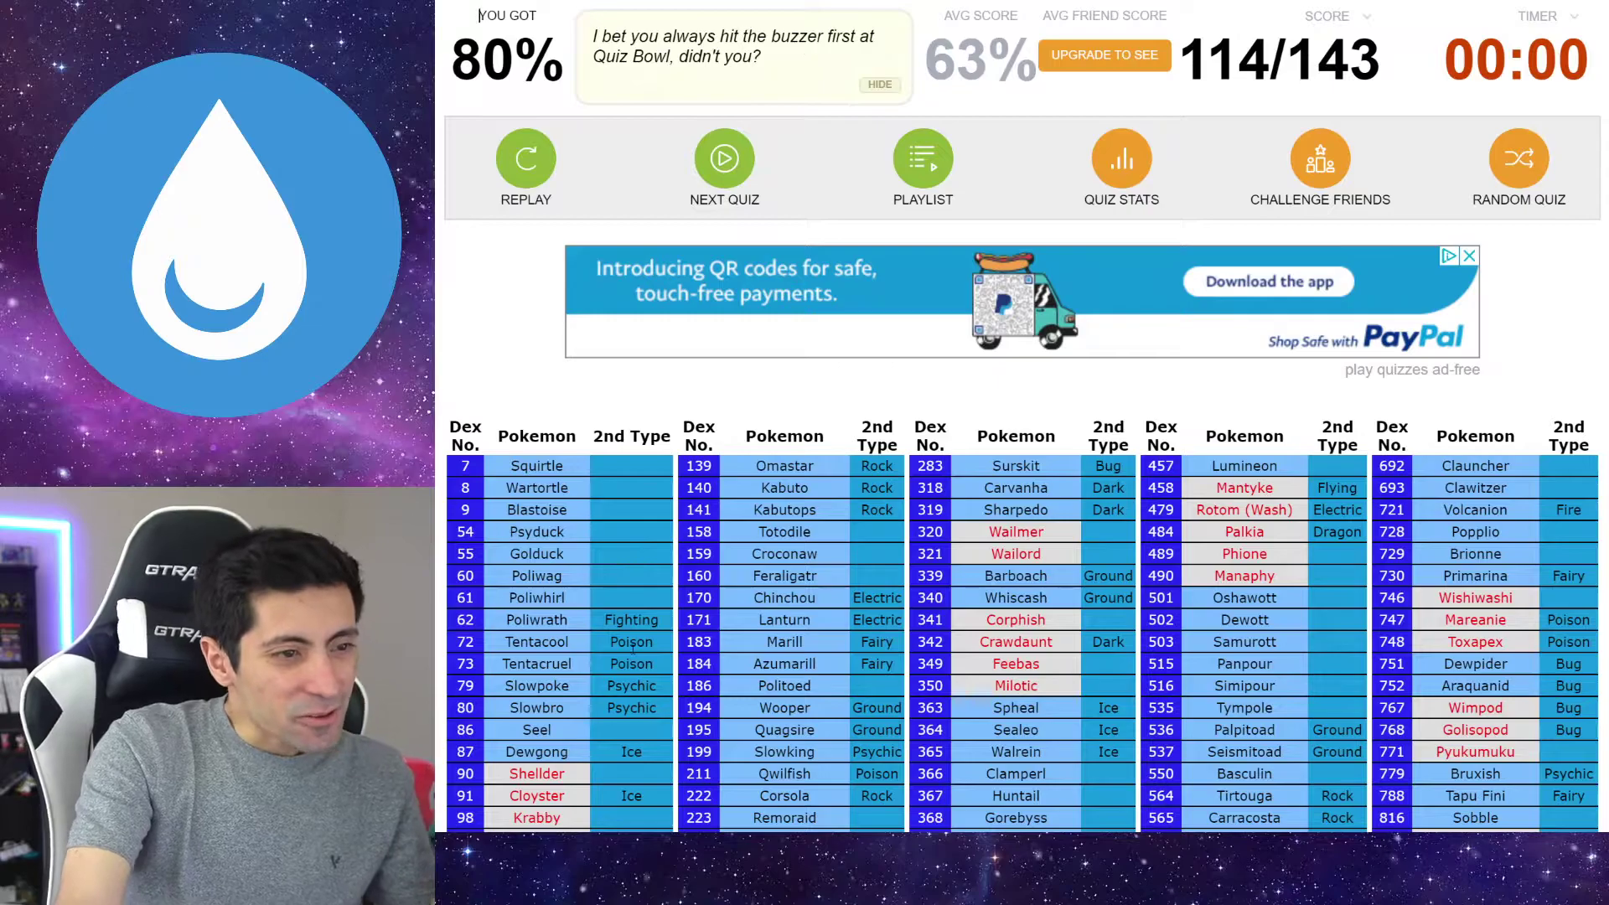
pyautogui.scroll(-1, 1001, 717)
pyautogui.scroll(-1, 1001, 717)
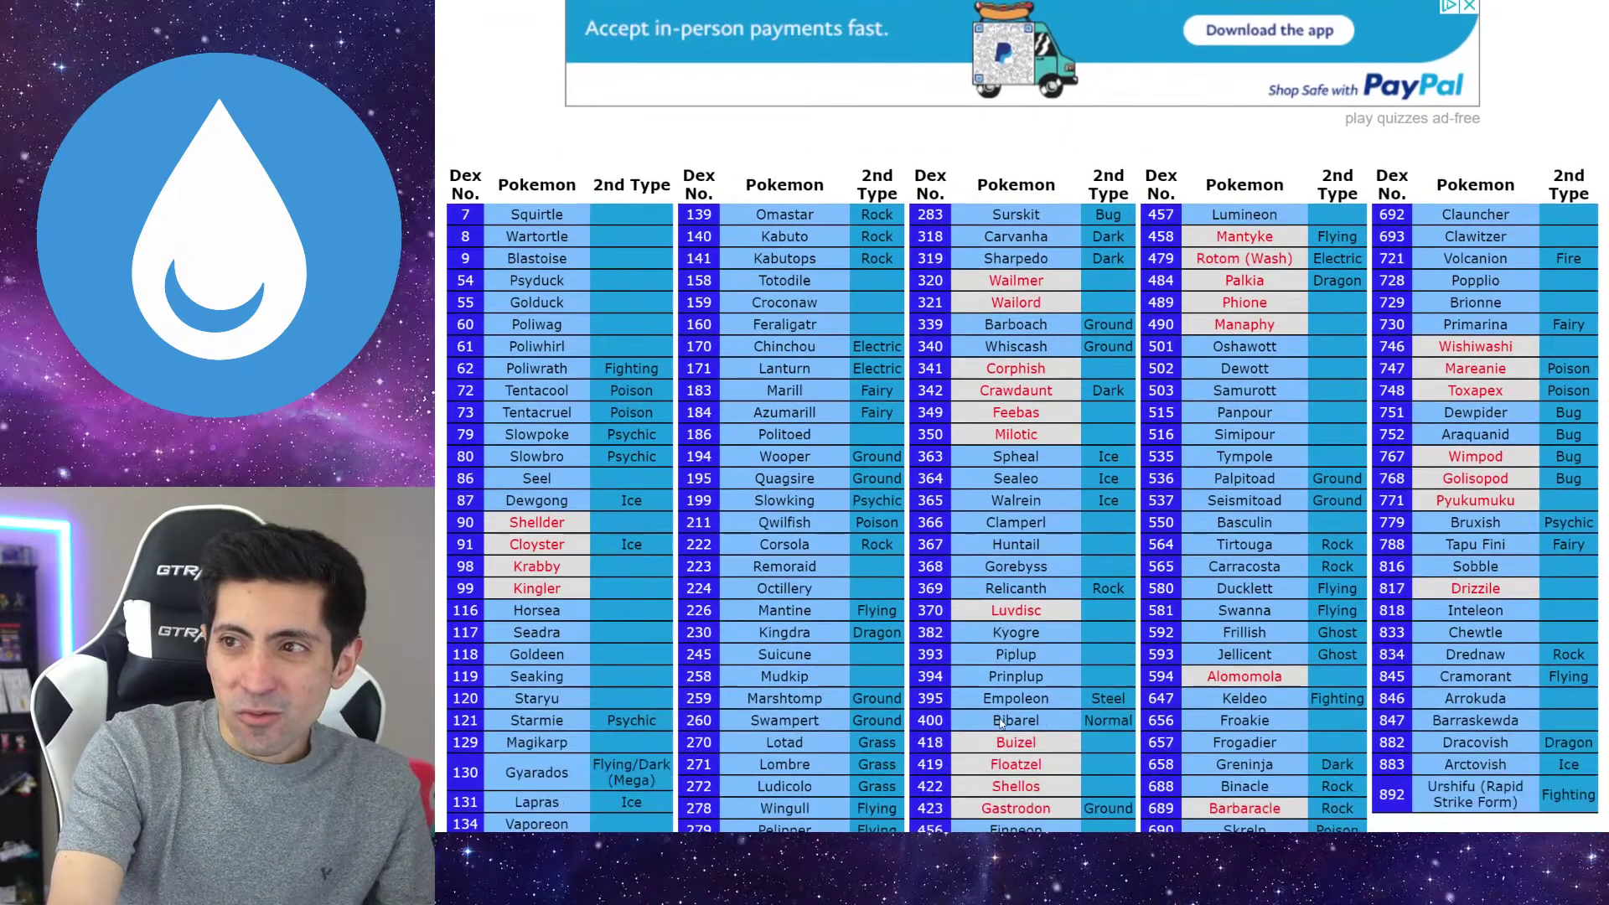
pyautogui.scroll(-1, 1000, 719)
pyautogui.scroll(1, 1000, 720)
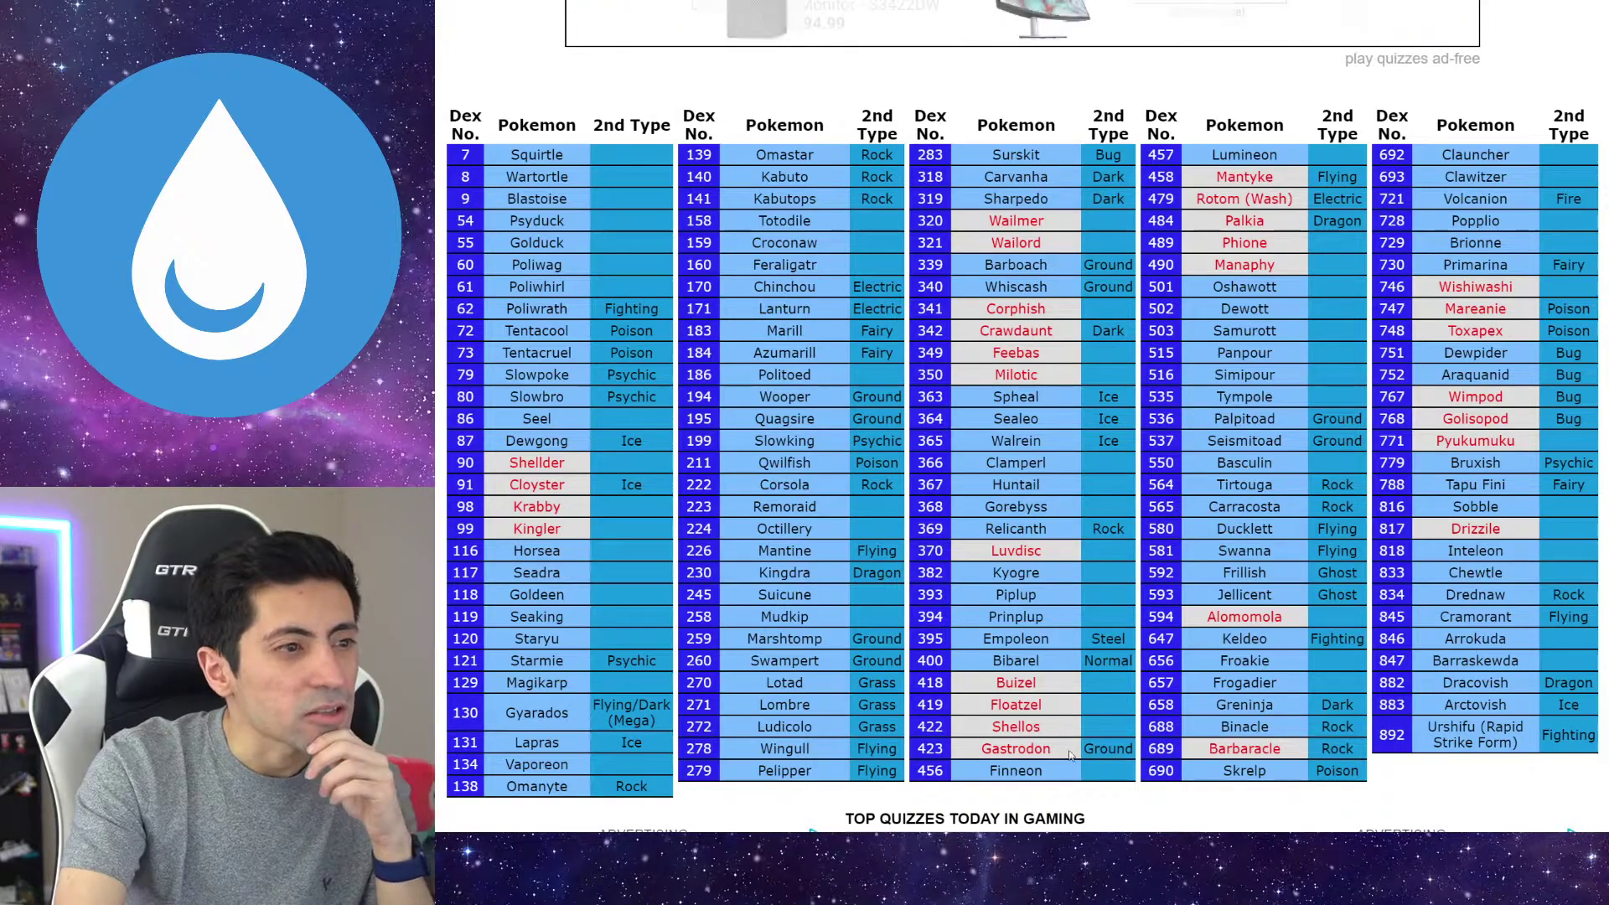
pyautogui.scroll(3, 984, 793)
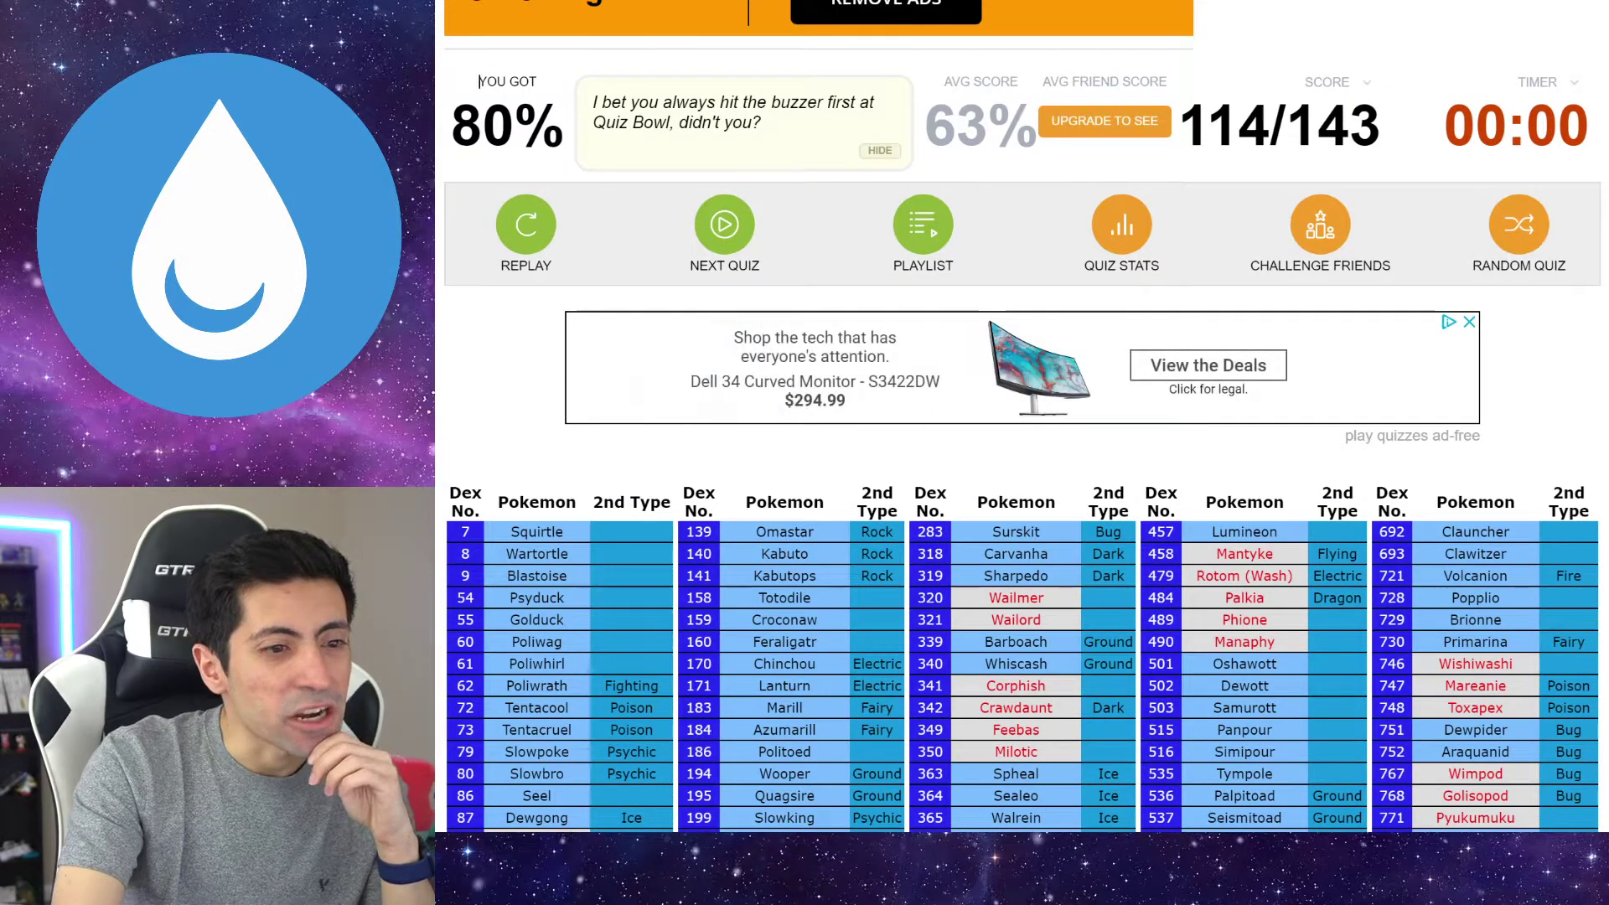
pyautogui.scroll(-3, 1065, 802)
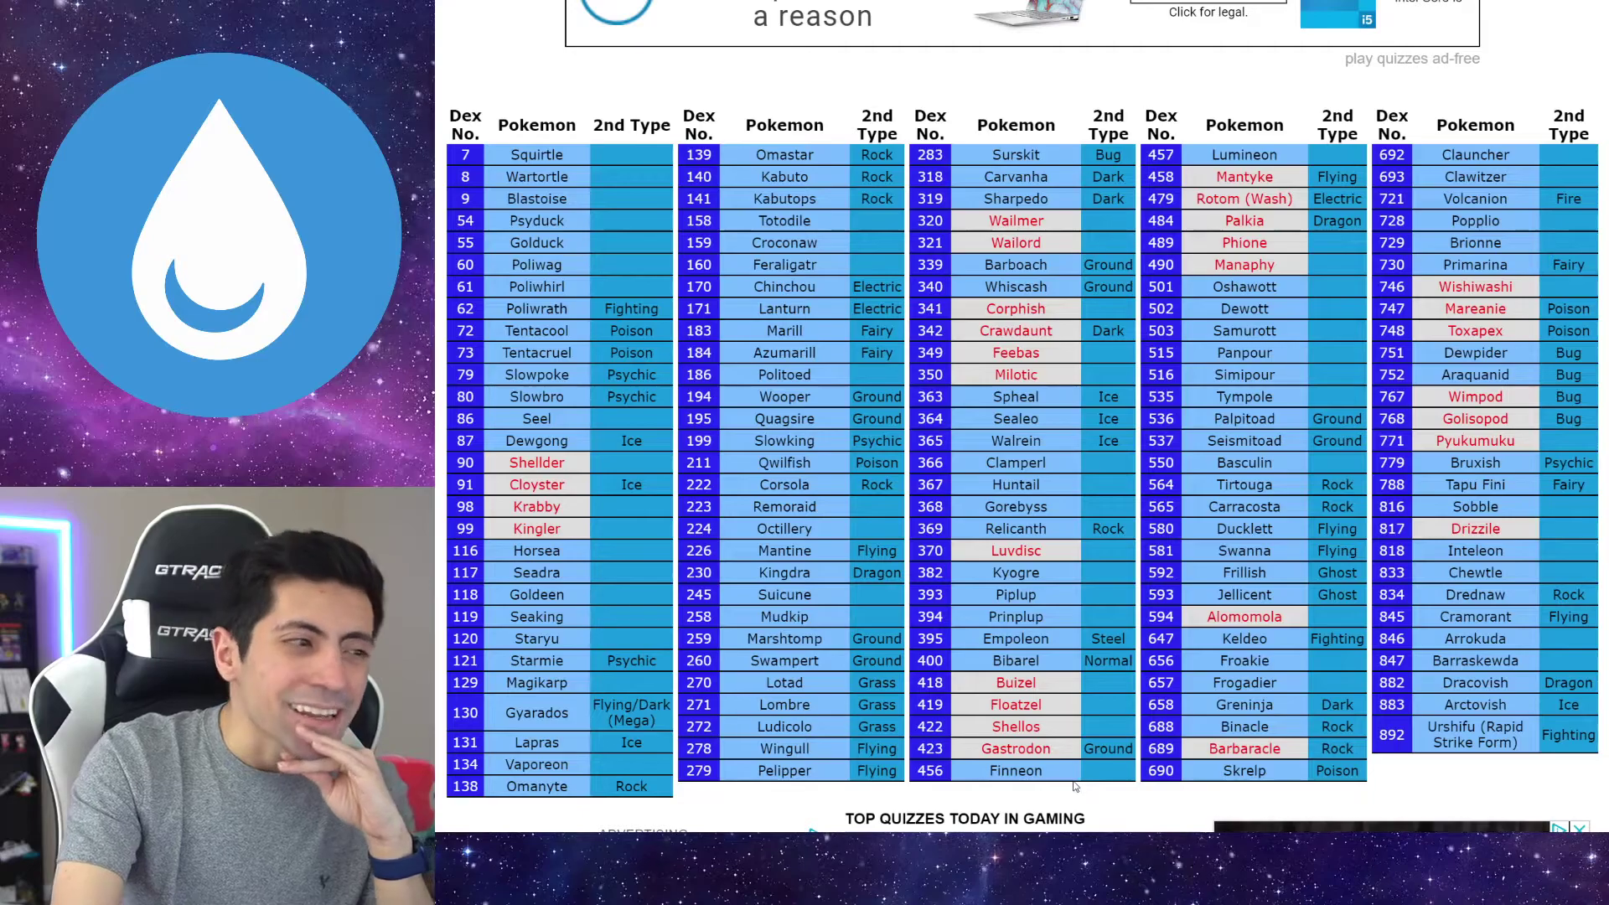